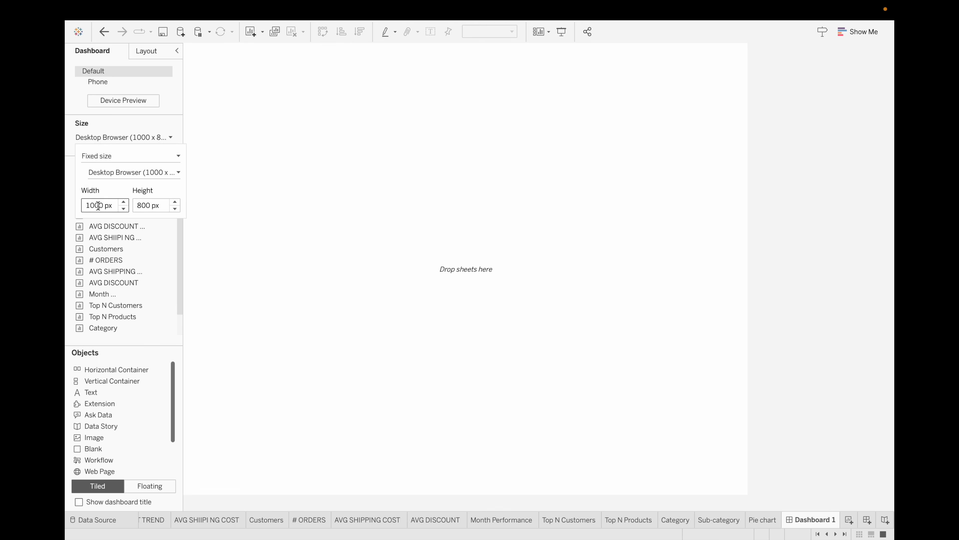
- Set the dashboard to a fixed custom size of 1400 x 850 px
{"action": "type", "text": "0"}
{"action": "left_click", "coordinate": [144, 205]}
{"action": "key", "text": "Delete"}
{"action": "type", "text": "5"}
{"action": "left_click", "coordinate": [221, 203]}
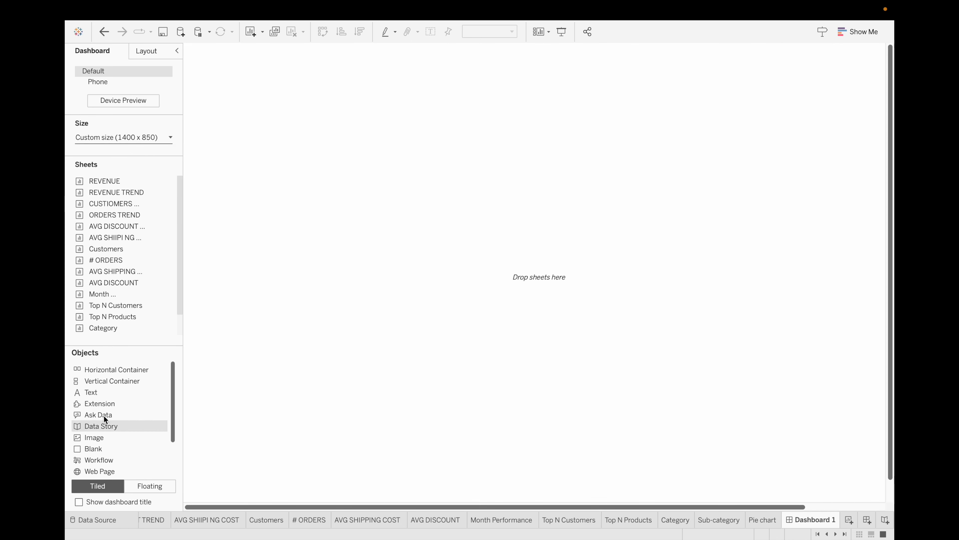
- Add two tiled horizontal containers side by side and narrow the left one to about 172 px wide
{"action": "left_click", "coordinate": [117, 370]}
{"action": "left_click_drag", "start_coordinate": [349, 288], "coordinate": [363, 244]}
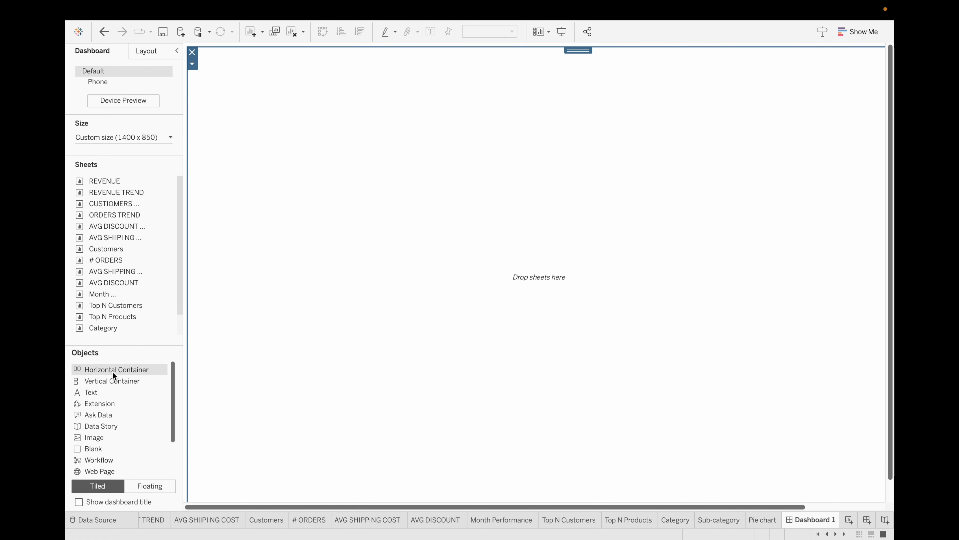
{"action": "left_click_drag", "start_coordinate": [112, 372], "coordinate": [201, 281]}
{"action": "left_click_drag", "start_coordinate": [578, 238], "coordinate": [285, 246]}
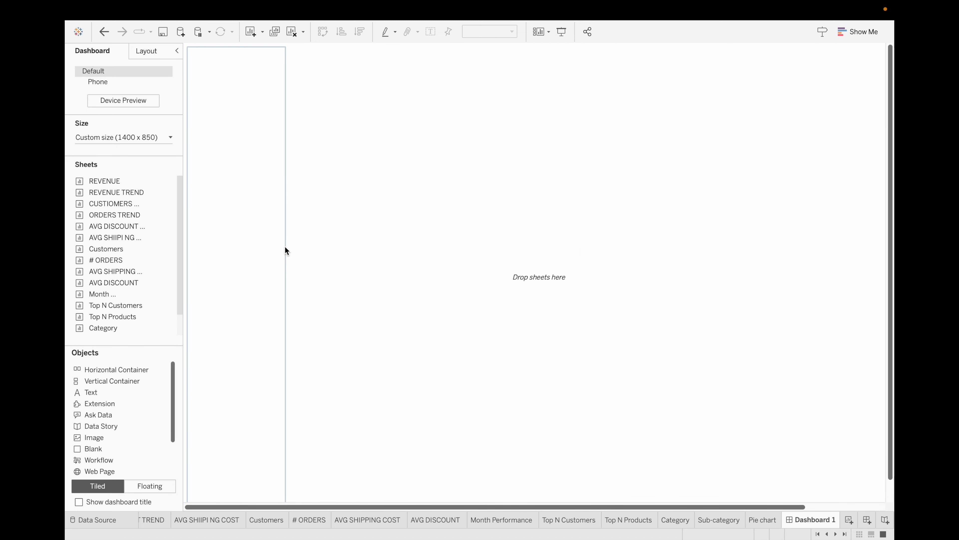
{"action": "left_click", "coordinate": [269, 222]}
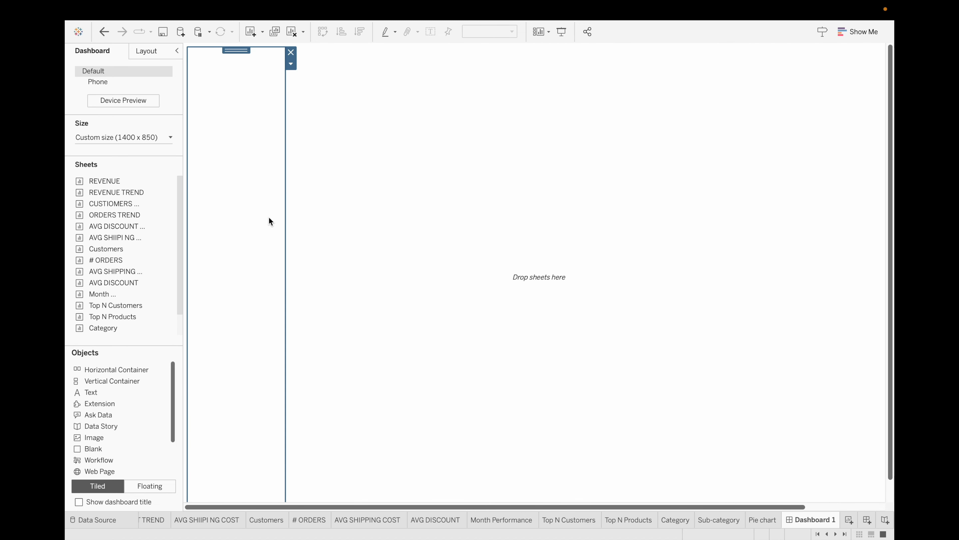
- Give the wide right container a light gray background
{"action": "left_click", "coordinate": [374, 249]}
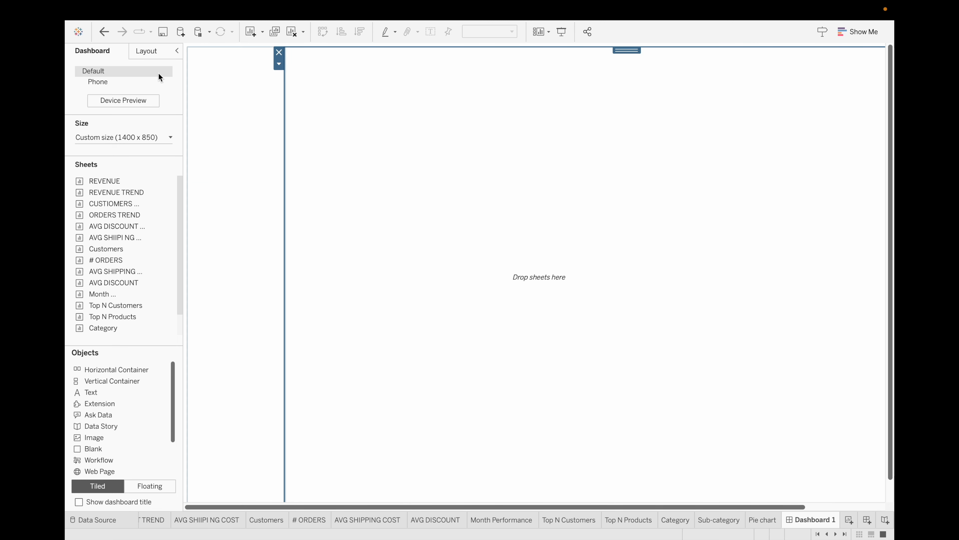
{"action": "left_click", "coordinate": [152, 53]}
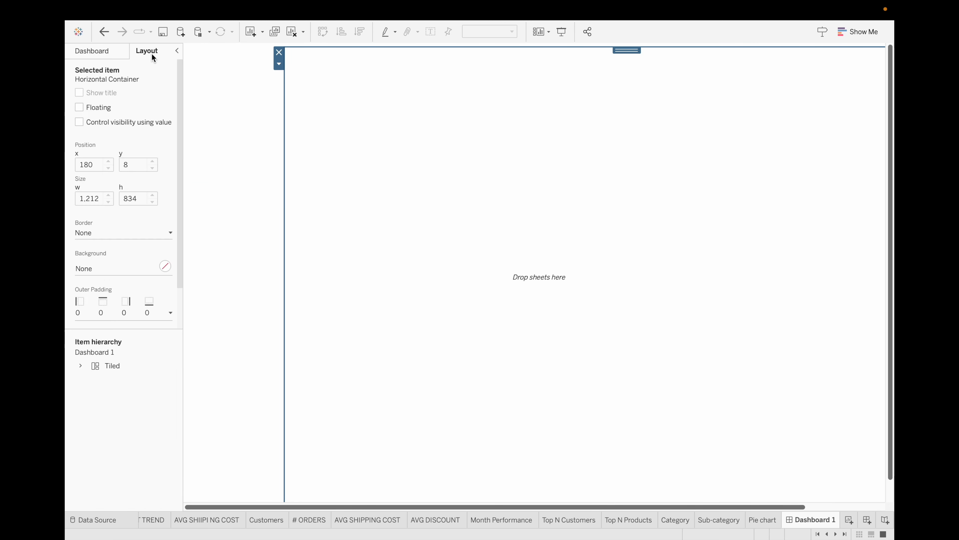
{"action": "left_click", "coordinate": [129, 275]}
{"action": "left_click", "coordinate": [96, 332]}
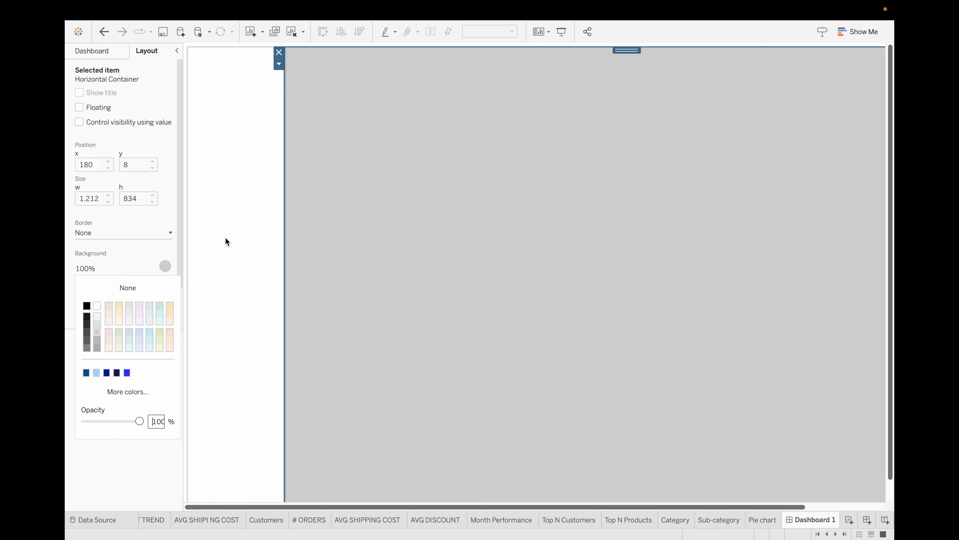
- Give the narrow left container a dark blue background
{"action": "left_click", "coordinate": [233, 227]}
{"action": "left_click", "coordinate": [101, 56]}
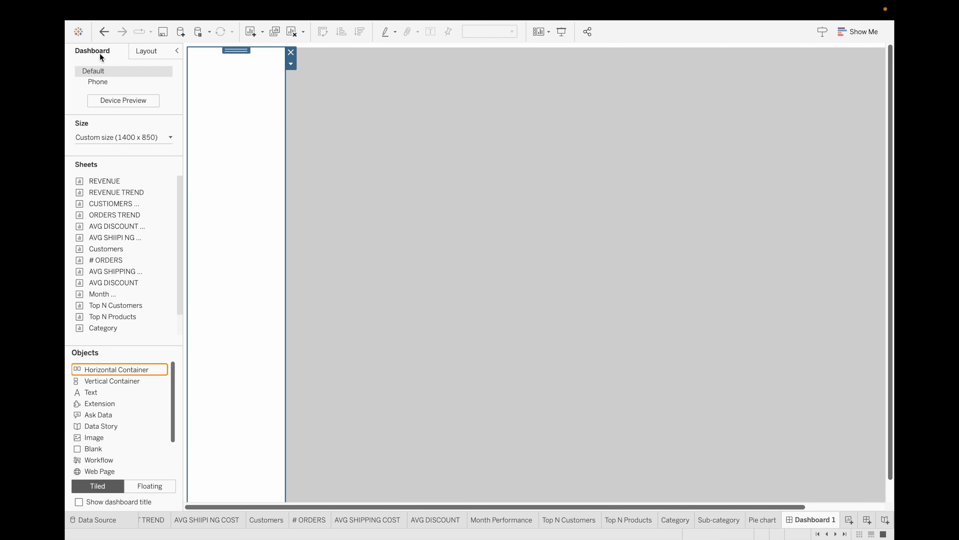
{"action": "left_click", "coordinate": [156, 51]}
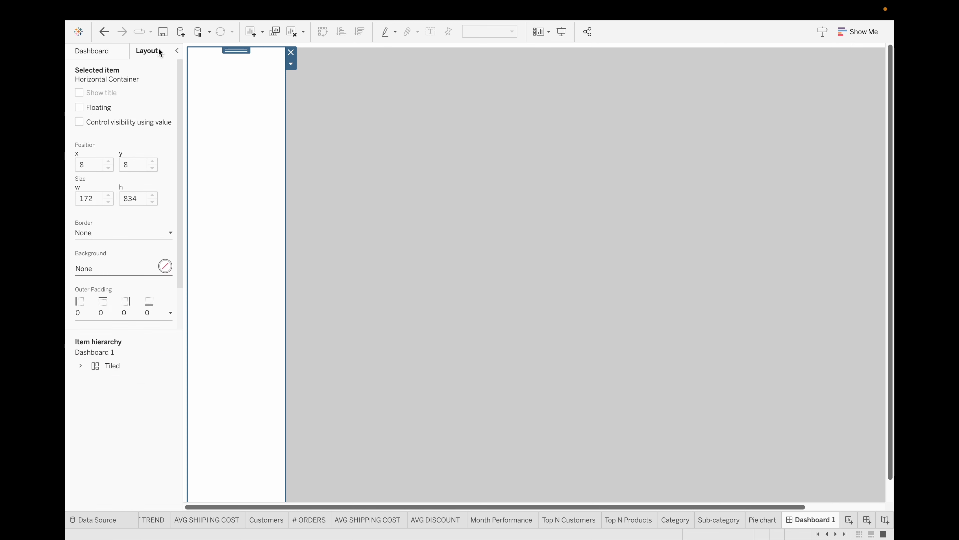
{"action": "left_click", "coordinate": [117, 269]}
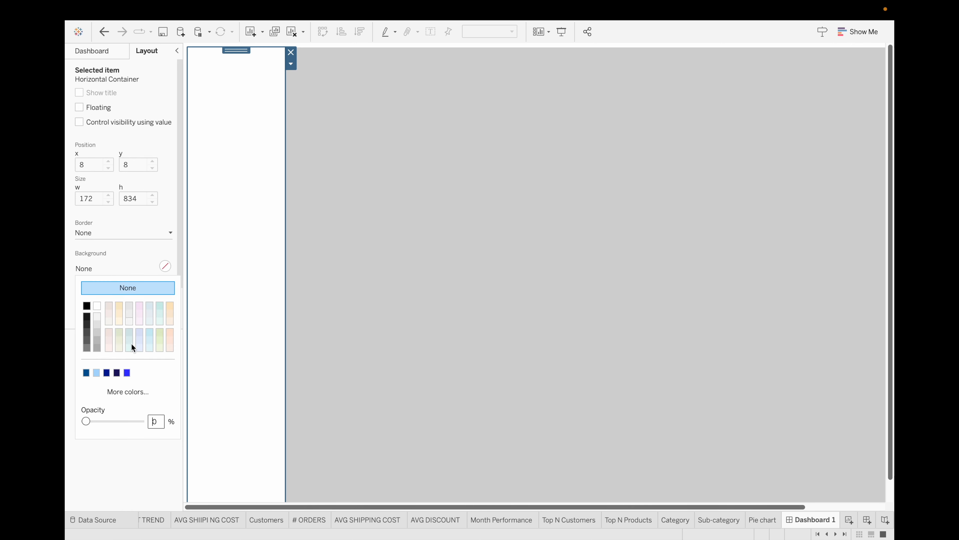
{"action": "left_click", "coordinate": [87, 372]}
- Add a floating text object at the top of the gray container reading "NORTHWIND TRADERS"
{"action": "left_click", "coordinate": [428, 320]}
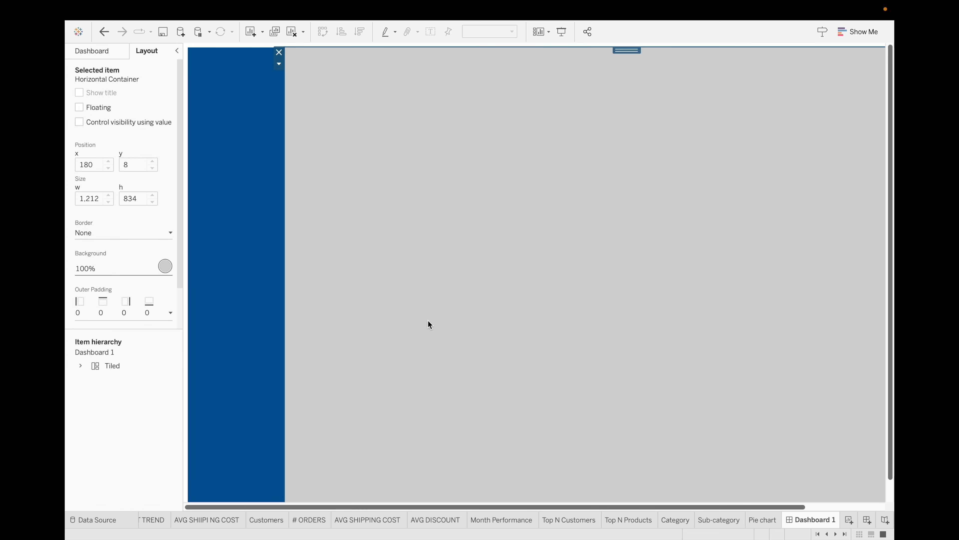
{"action": "left_click", "coordinate": [99, 52]}
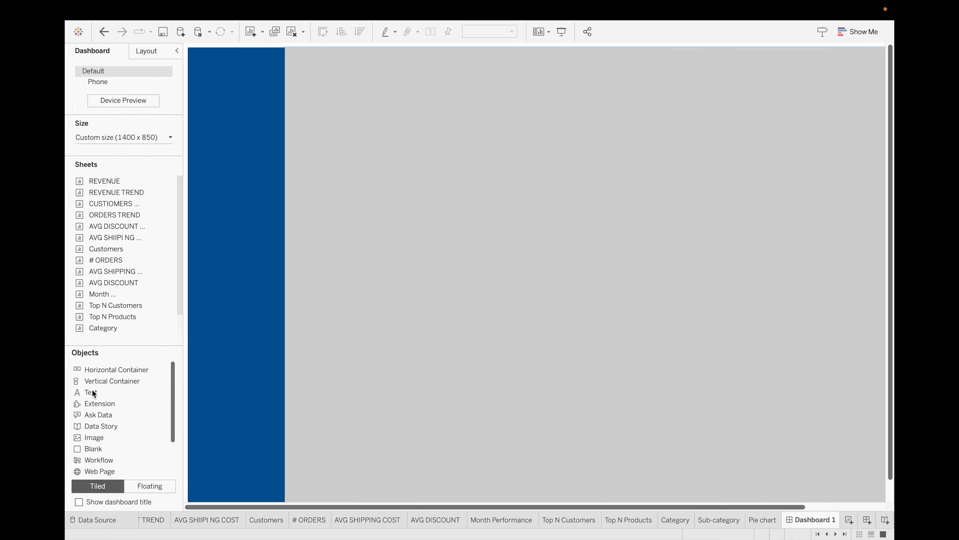
{"action": "left_click", "coordinate": [157, 485]}
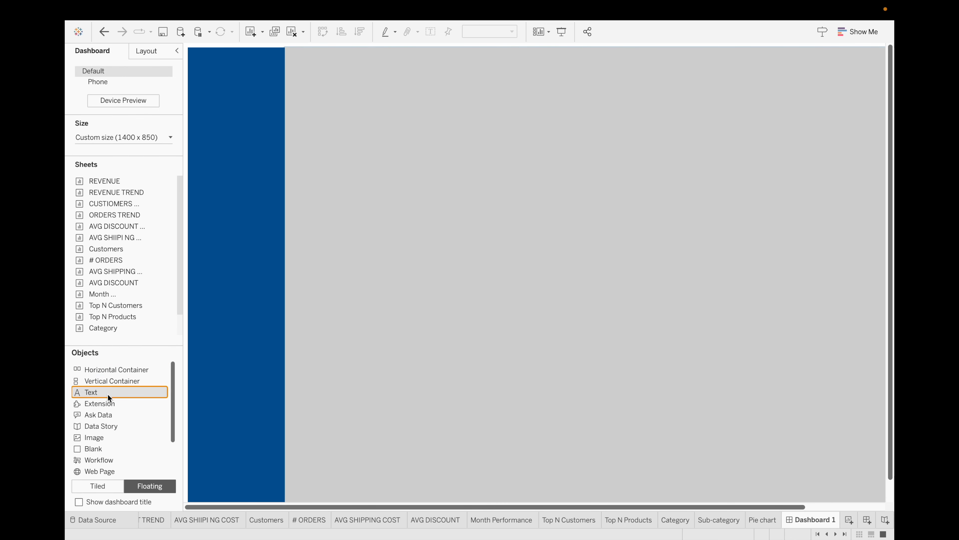
{"action": "left_click_drag", "start_coordinate": [111, 393], "coordinate": [201, 57]}
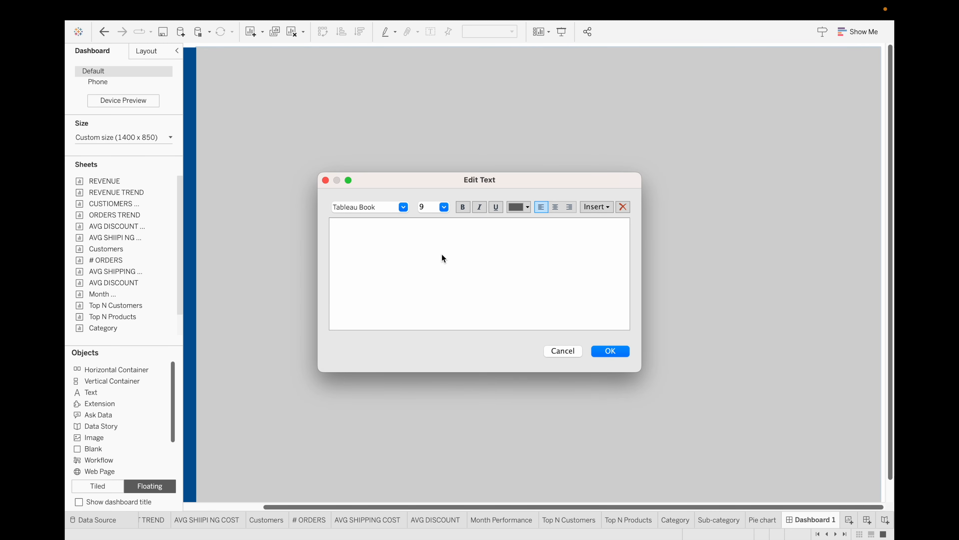
{"action": "type", "text": "NORTHWIND TRADERS"}
- Format the title text as Arial, size 24, bold, and apply it to the dashboard
{"action": "key", "text": "super+a"}
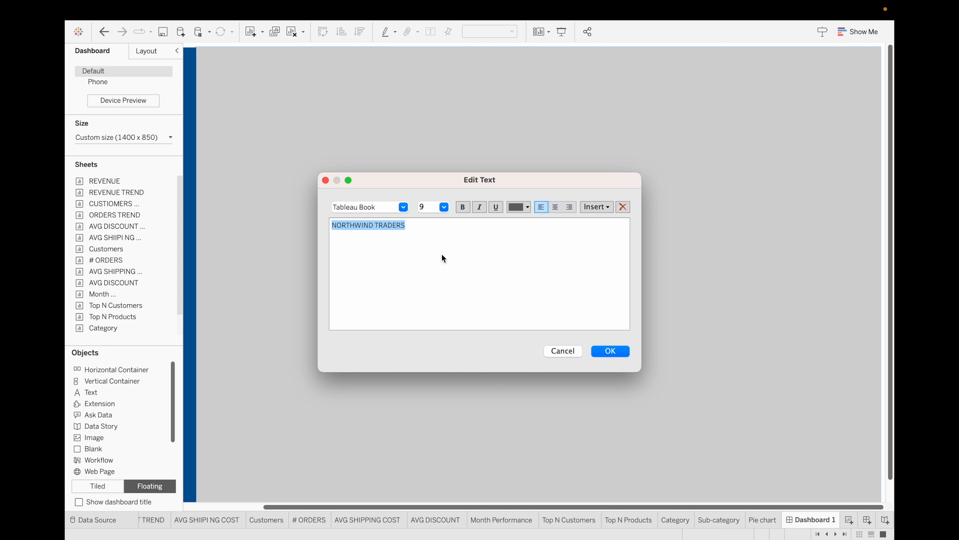
{"action": "left_click", "coordinate": [404, 207]}
{"action": "scroll", "coordinate": [389, 408], "scroll_direction": "up", "scroll_amount": 10}
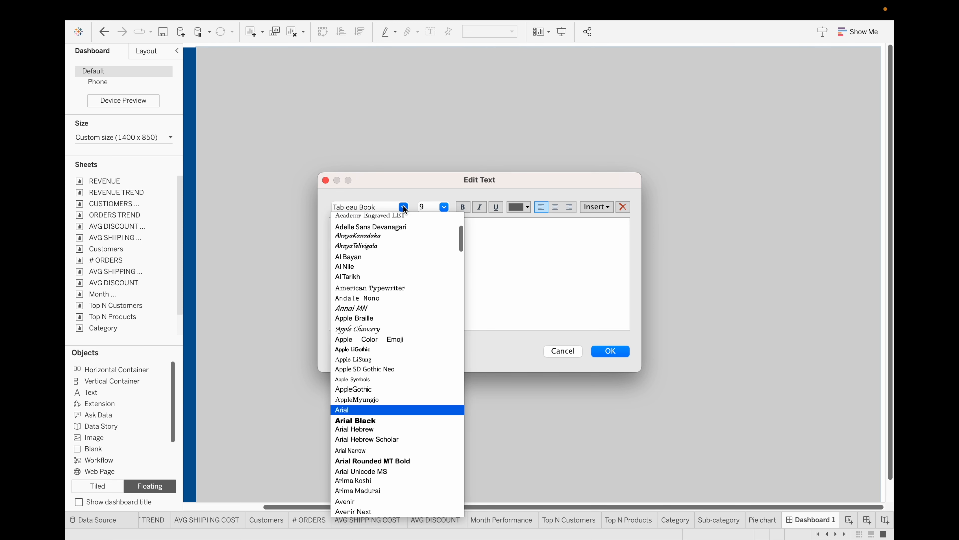
{"action": "left_click", "coordinate": [384, 409]}
{"action": "left_click", "coordinate": [445, 207]}
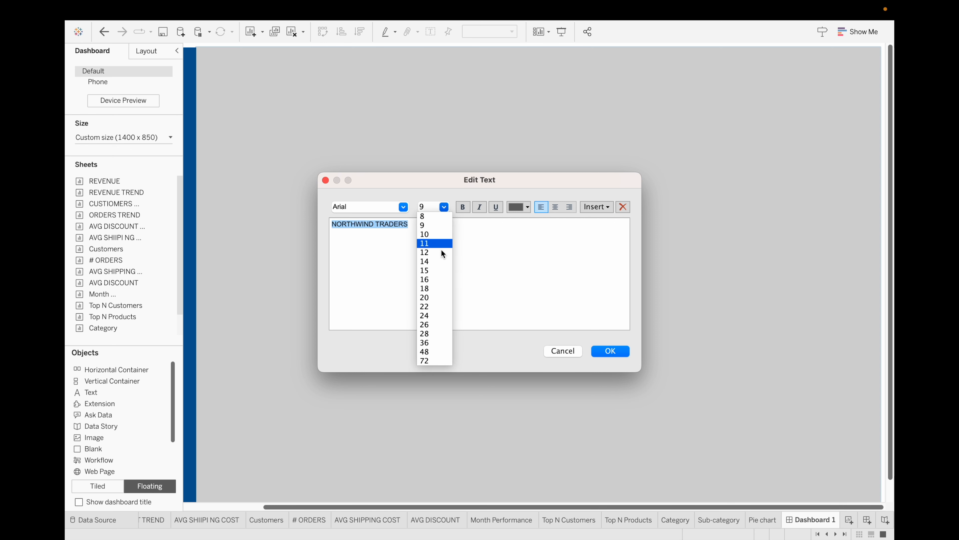
{"action": "left_click", "coordinate": [437, 316]}
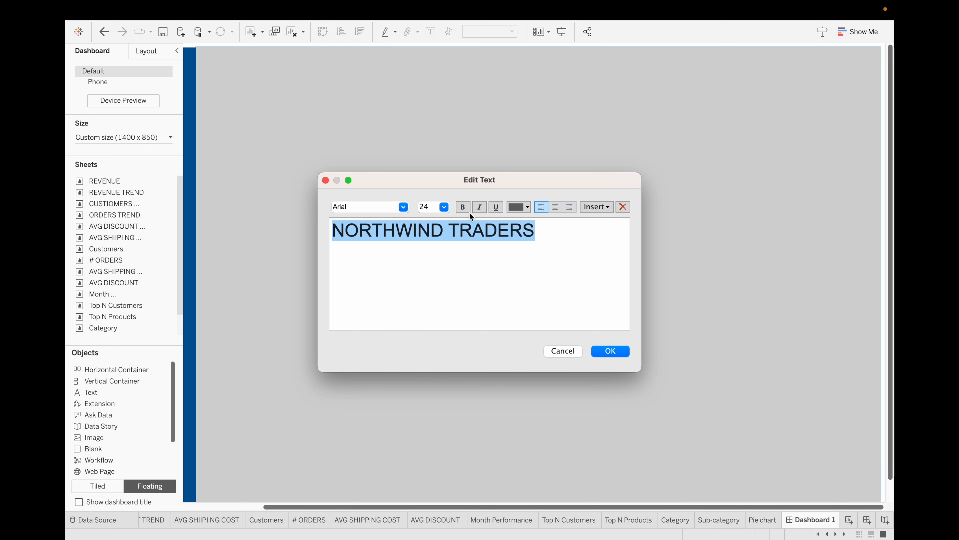
{"action": "left_click", "coordinate": [463, 208]}
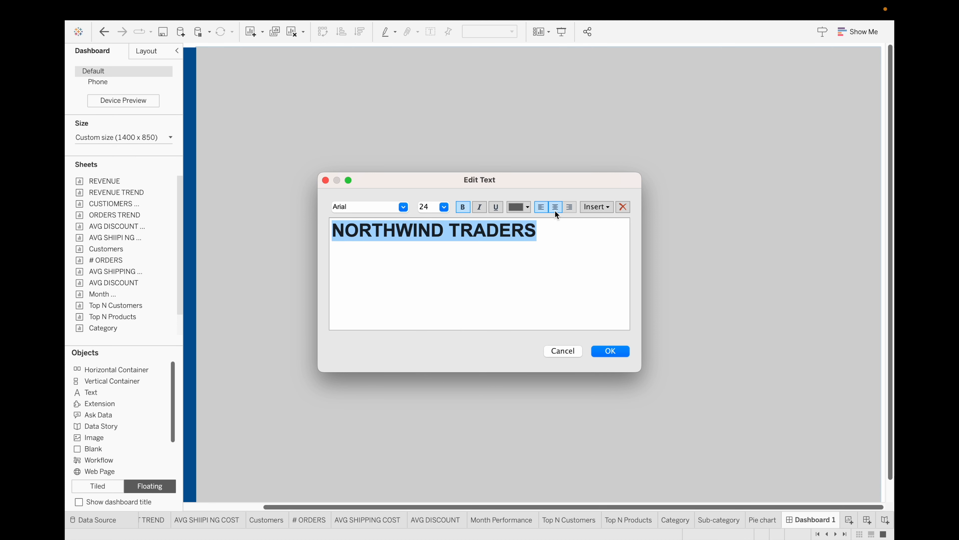
{"action": "left_click", "coordinate": [622, 352]}
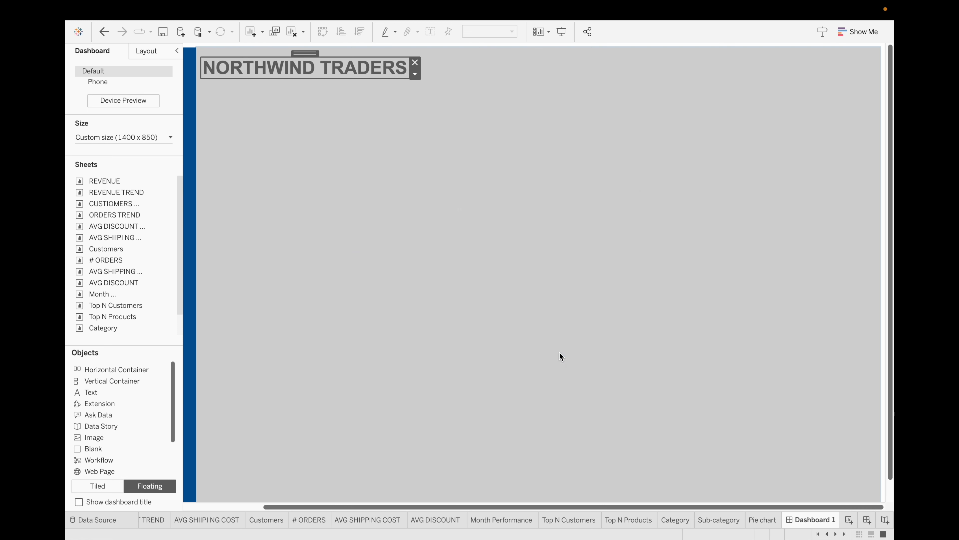
- Enlarge the title box to about 62 px high and move it to about x 185, y 17 on the dashboard
{"action": "left_click_drag", "start_coordinate": [258, 79], "coordinate": [259, 94]}
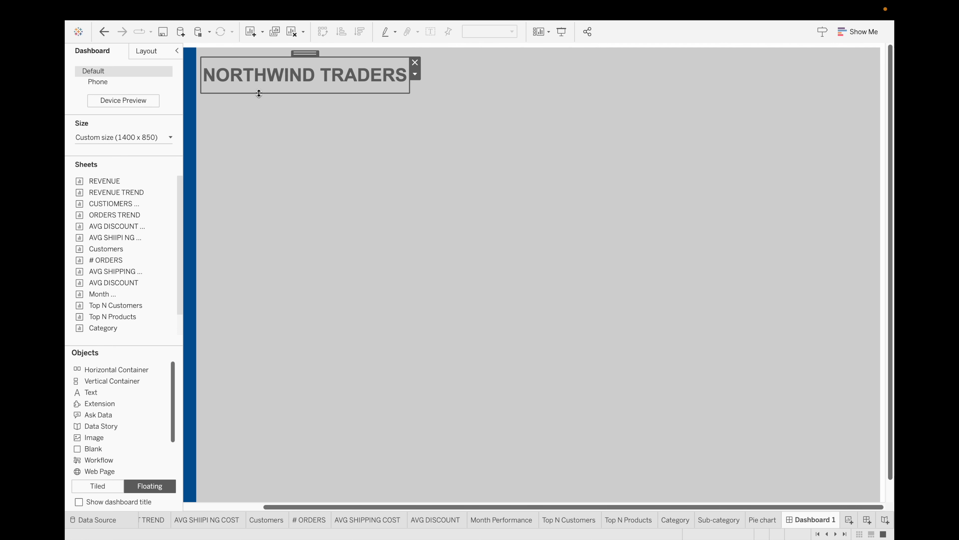
{"action": "left_click_drag", "start_coordinate": [295, 56], "coordinate": [299, 46]}
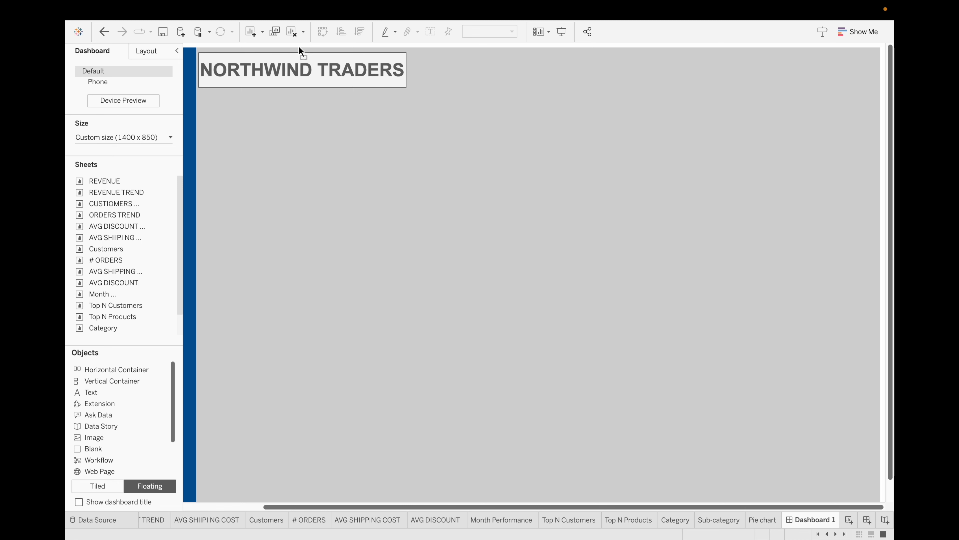
{"action": "left_click", "coordinate": [147, 51]}
{"action": "left_click", "coordinate": [347, 180]}
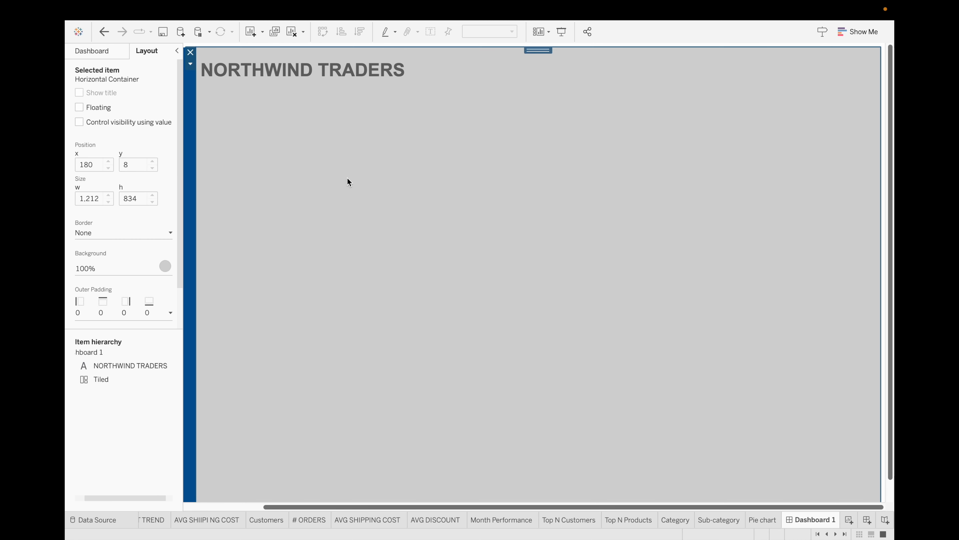
- Widen the NORTHWIND TRADERS title box to 1,199 px so it spans the gray container
{"action": "left_click", "coordinate": [365, 56]}
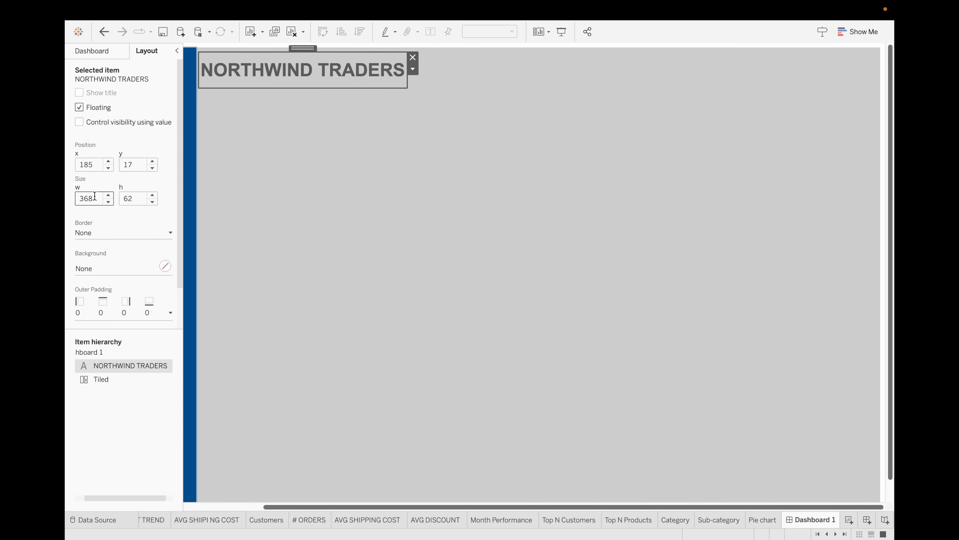
{"action": "key", "text": "BackSpace"}
{"action": "key", "text": "BackSpace"}
{"action": "key", "text": "BackSpace"}
{"action": "type", "text": "19200"}
{"action": "left_click", "coordinate": [347, 168]}
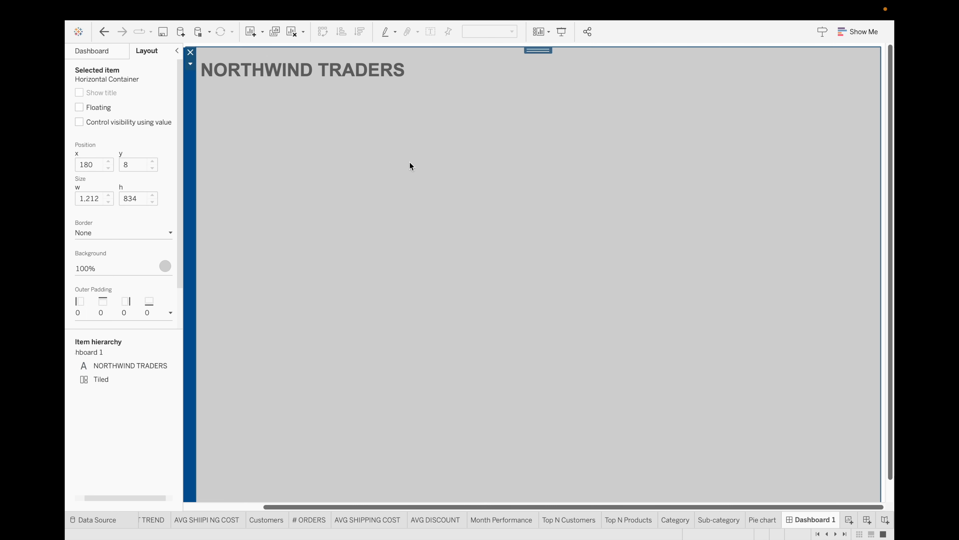
{"action": "left_click", "coordinate": [702, 70]}
{"action": "left_click", "coordinate": [833, 171]}
{"action": "left_click", "coordinate": [616, 71]}
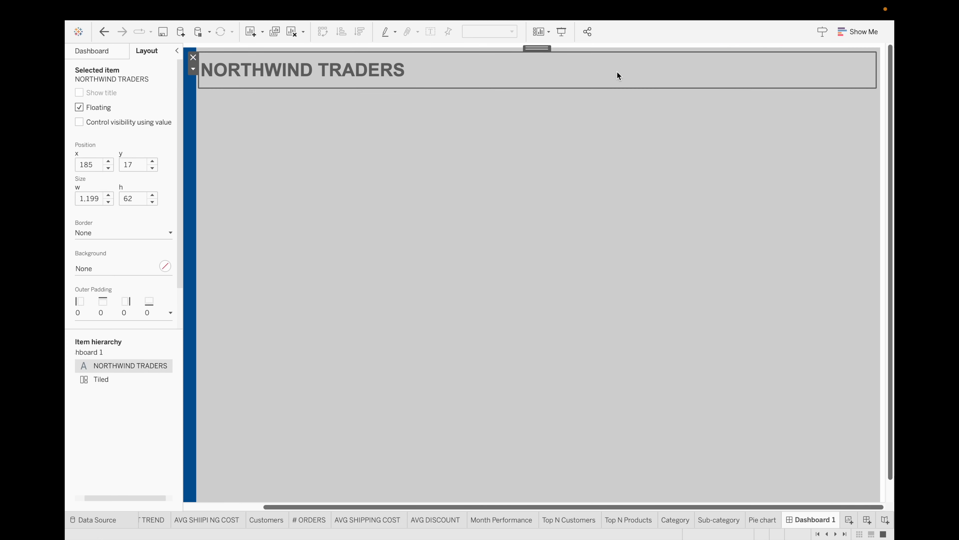
{"action": "left_click", "coordinate": [719, 143]}
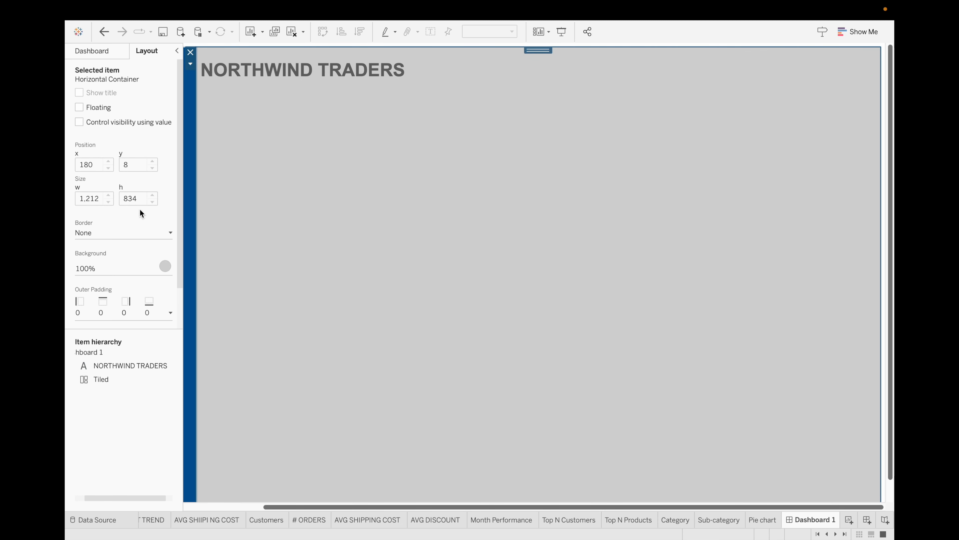
{"action": "left_click", "coordinate": [645, 75]}
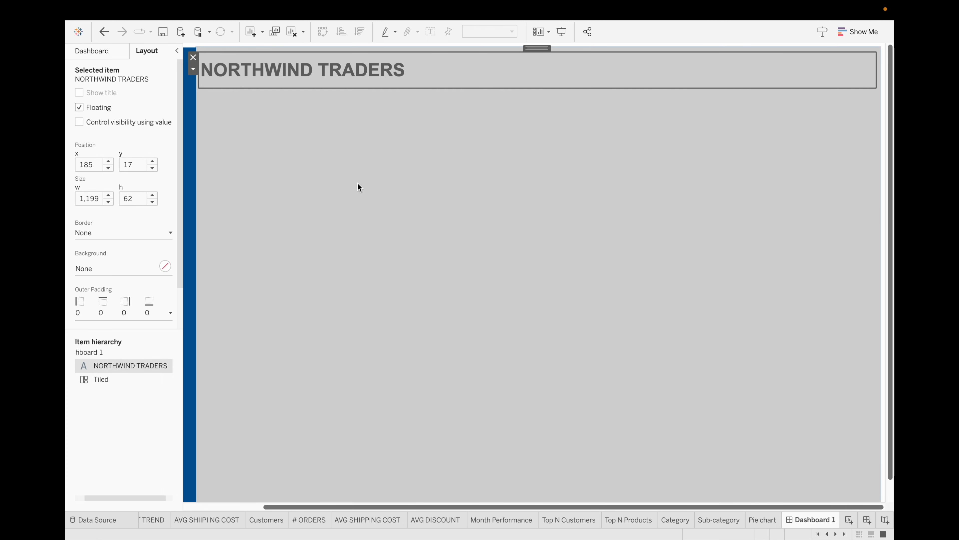
{"action": "left_click", "coordinate": [271, 137]}
- Give the NORTHWIND TRADERS title box a white background
{"action": "left_click", "coordinate": [430, 74]}
{"action": "left_click", "coordinate": [102, 51]}
{"action": "left_click", "coordinate": [156, 50]}
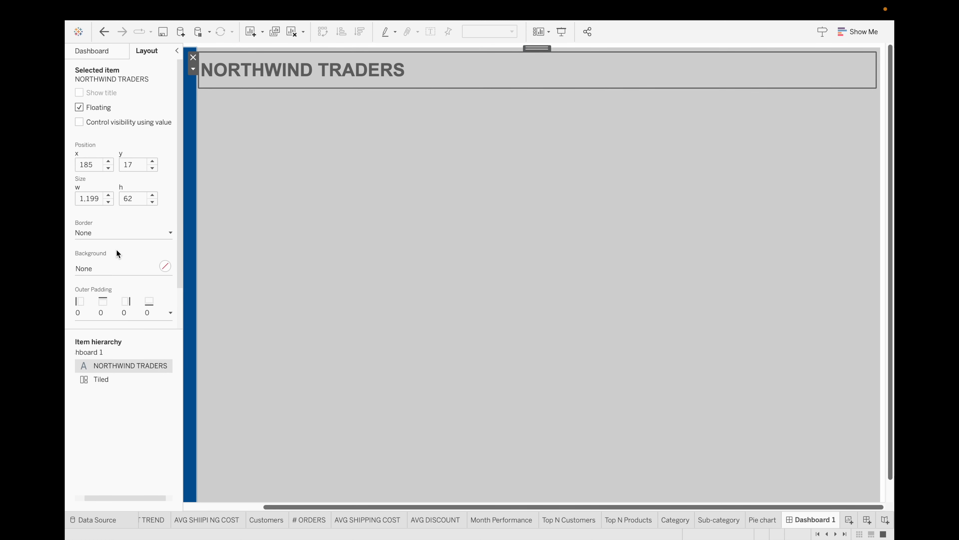
{"action": "left_click", "coordinate": [117, 269]}
{"action": "left_click", "coordinate": [98, 305]}
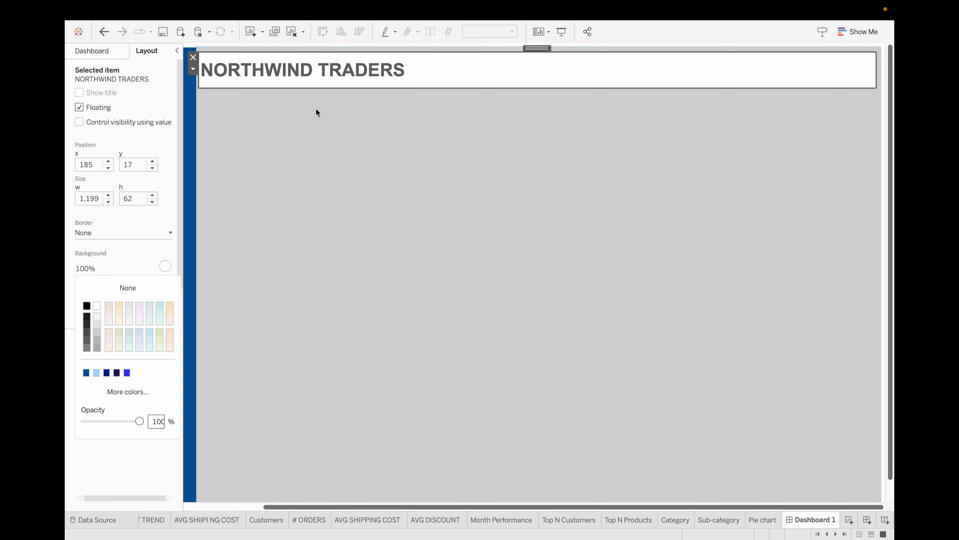
{"action": "left_click", "coordinate": [339, 157]}
- Add a floating horizontal container just below the title at about x 185, y 95 and reduce its height to about 152 px
{"action": "scroll", "coordinate": [138, 317], "scroll_direction": "down", "scroll_amount": 2}
{"action": "scroll", "coordinate": [138, 318], "scroll_direction": "down", "scroll_amount": 1}
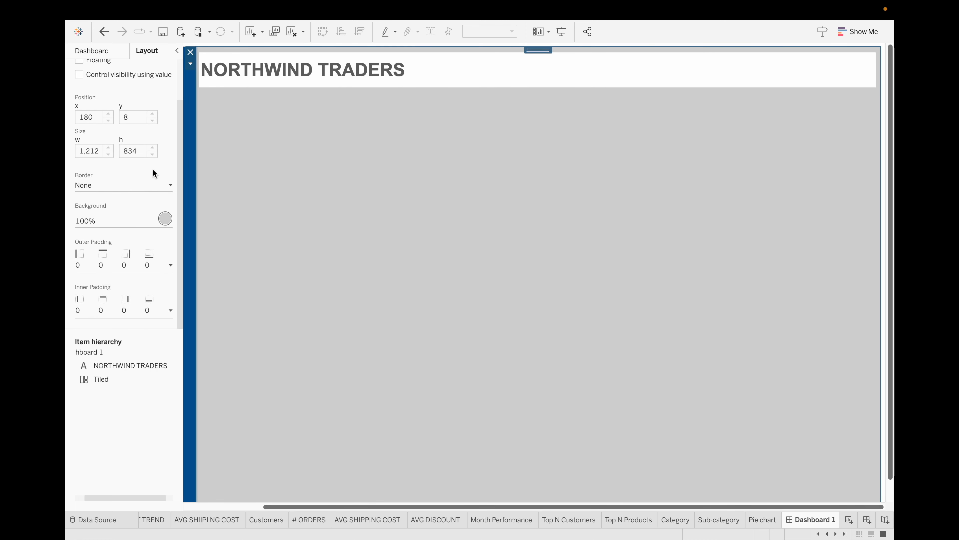
{"action": "scroll", "coordinate": [294, 179], "scroll_direction": "left", "scroll_amount": 5}
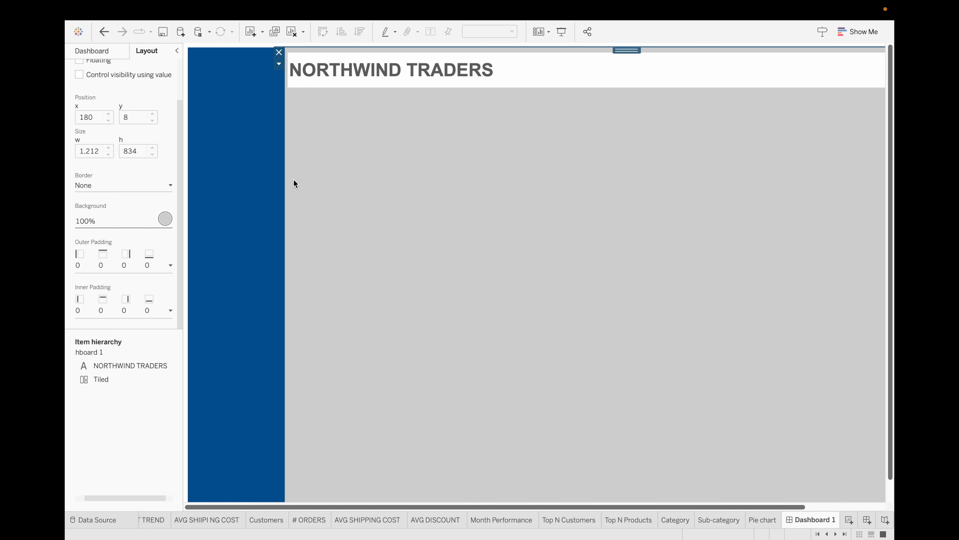
{"action": "left_click", "coordinate": [100, 51]}
{"action": "left_click_drag", "start_coordinate": [103, 367], "coordinate": [288, 96]}
{"action": "left_click_drag", "start_coordinate": [388, 251], "coordinate": [395, 184]}
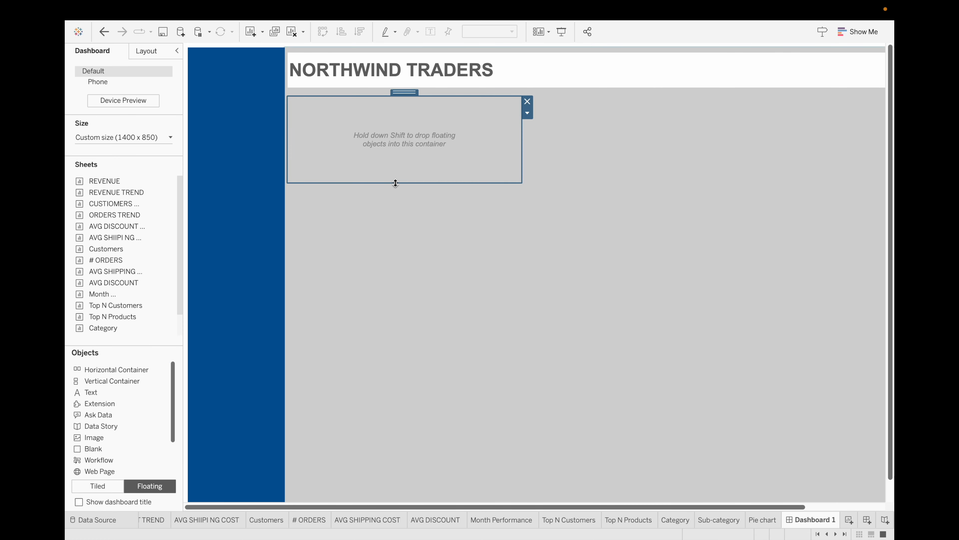
- Set the floating horizontal container's width to 1199 px to match the title box
{"action": "left_click", "coordinate": [151, 56]}
{"action": "key", "text": "BackSpace"}
{"action": "key", "text": "BackSpace"}
{"action": "key", "text": "BackSpace"}
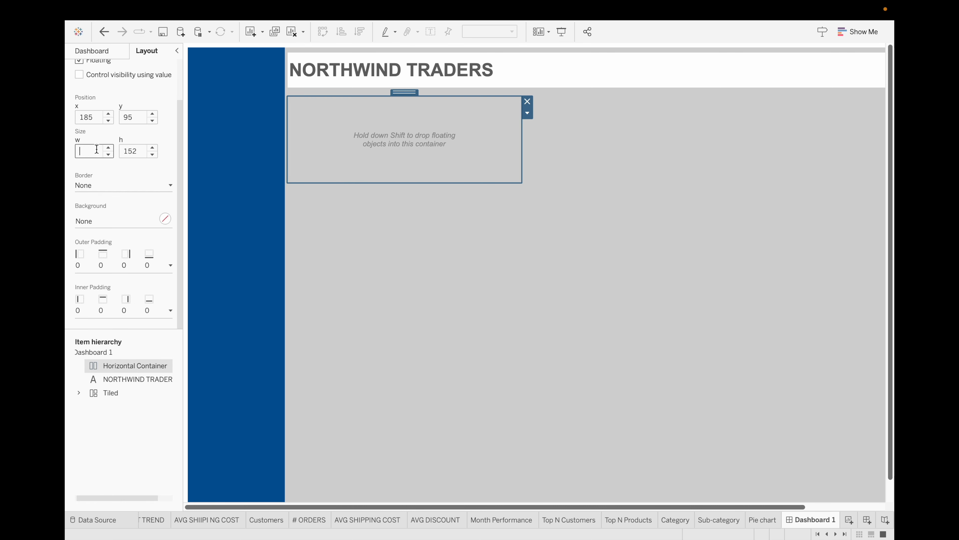
{"action": "type", "text": "1199"}
{"action": "key", "text": "Return"}
{"action": "left_click", "coordinate": [102, 53]}
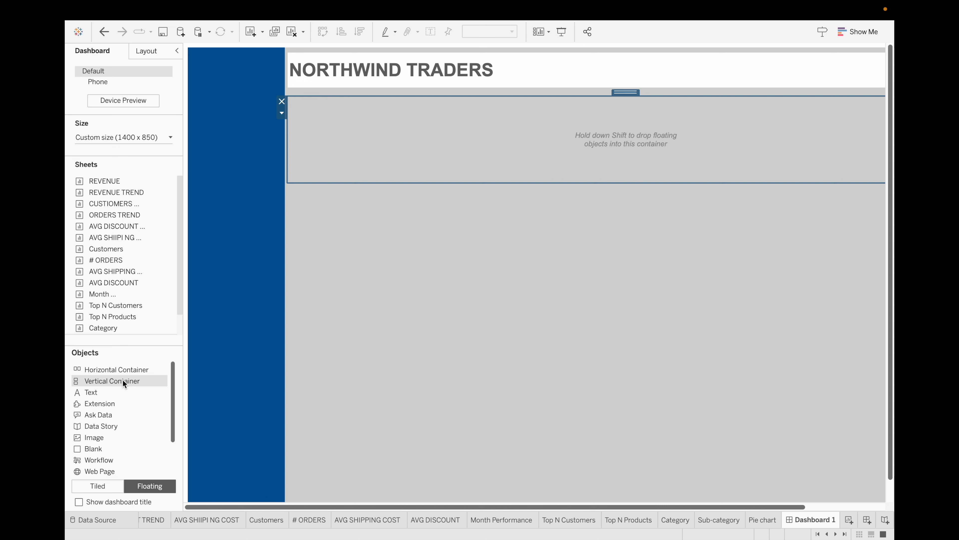
- Add five vertical containers side by side inside the floating horizontal container below the title
{"action": "left_click_drag", "start_coordinate": [123, 380], "coordinate": [358, 109]}
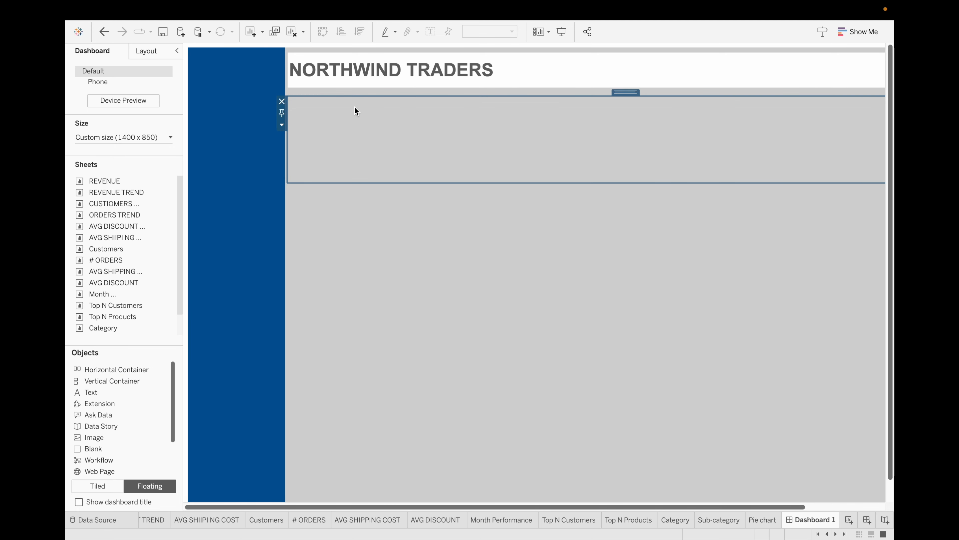
{"action": "left_click_drag", "start_coordinate": [95, 380], "coordinate": [293, 132]}
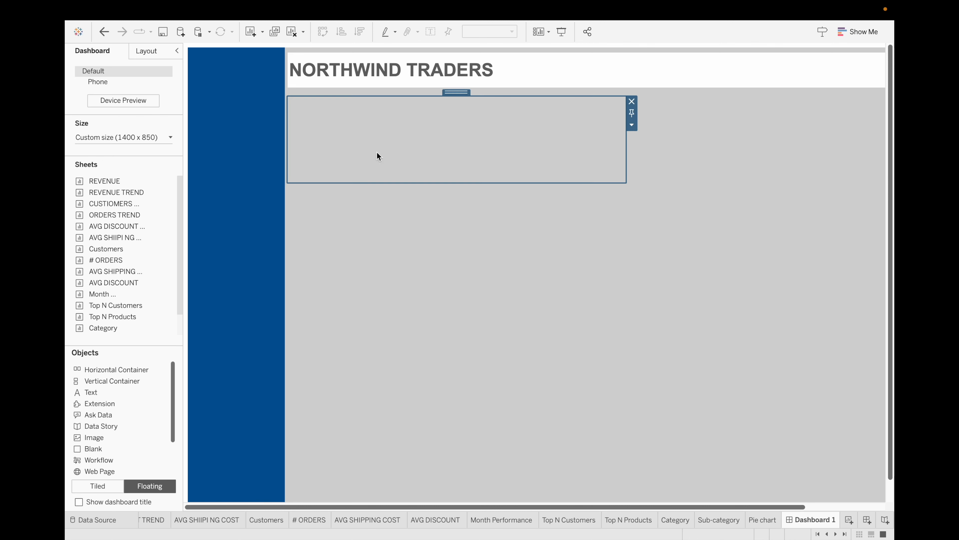
{"action": "left_click_drag", "start_coordinate": [109, 380], "coordinate": [293, 123]}
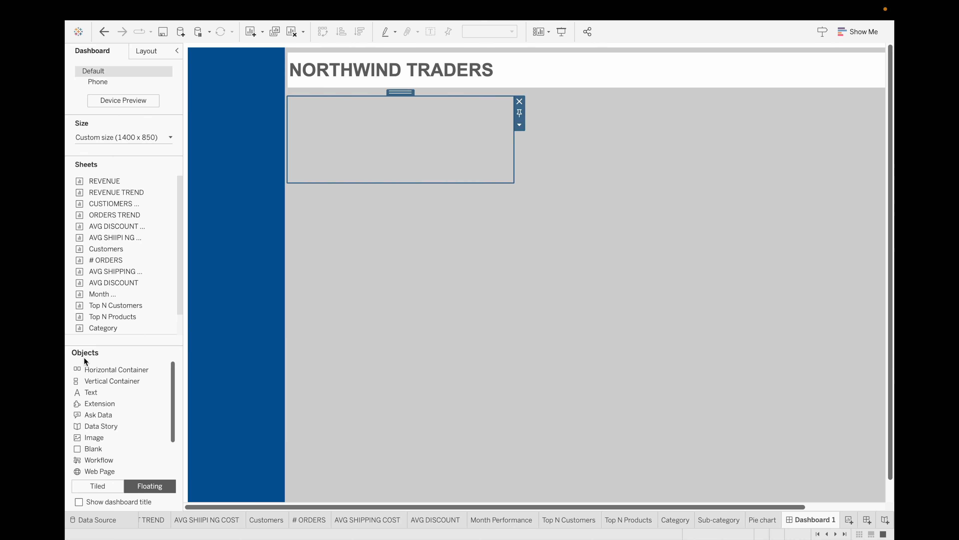
{"action": "left_click_drag", "start_coordinate": [104, 377], "coordinate": [293, 124]}
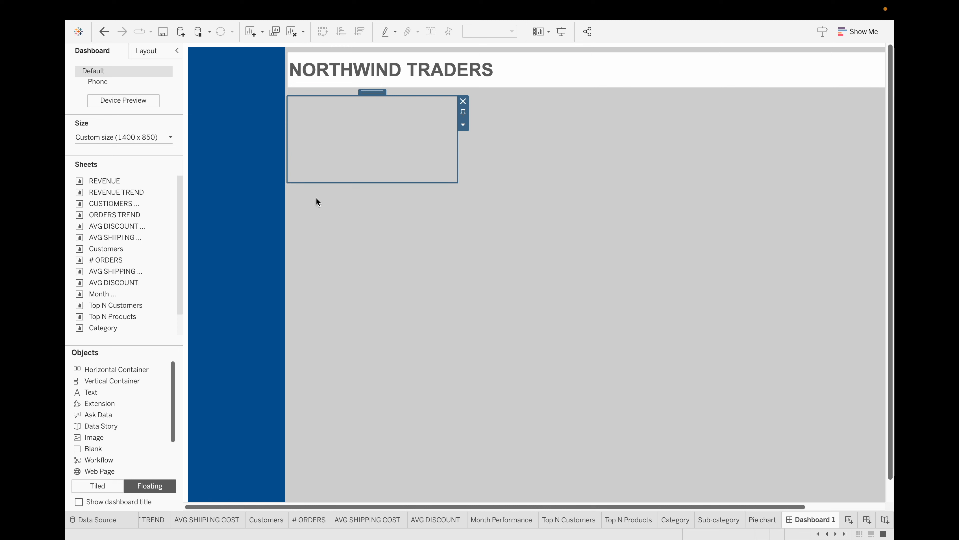
{"action": "left_click_drag", "start_coordinate": [114, 380], "coordinate": [290, 113]}
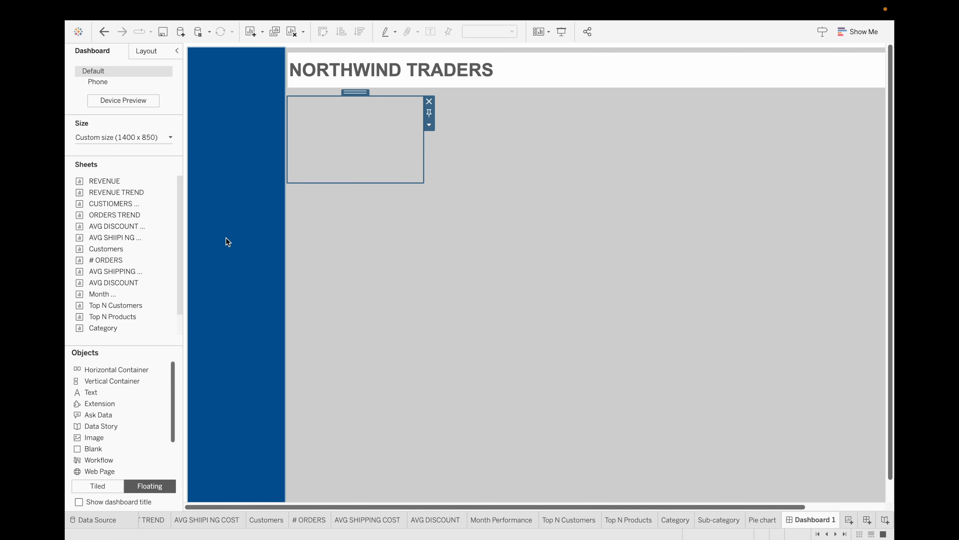
- Rename the horizontal container holding the five vertical containers as KPI CONTAINERS
{"action": "left_click", "coordinate": [147, 49]}
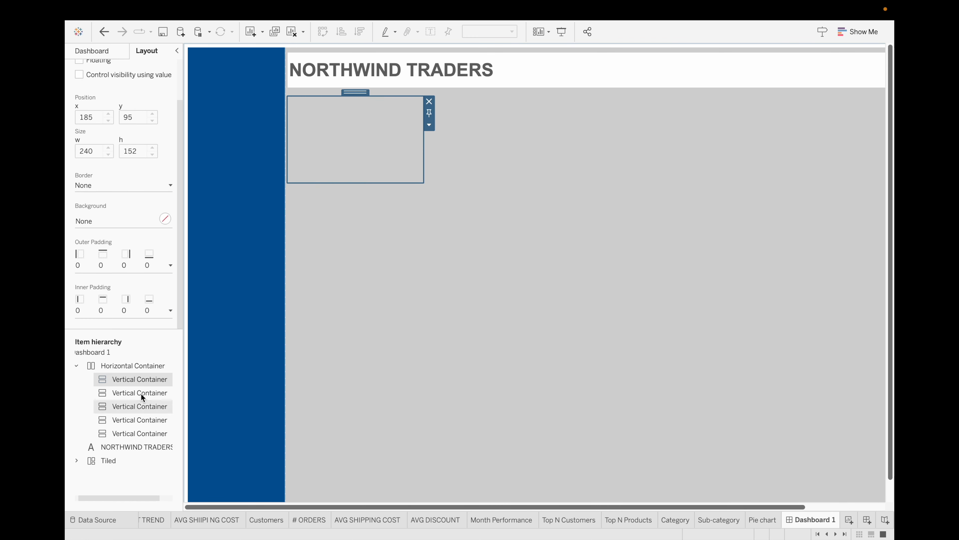
{"action": "left_click", "coordinate": [138, 365]}
{"action": "right_click", "coordinate": [138, 365]}
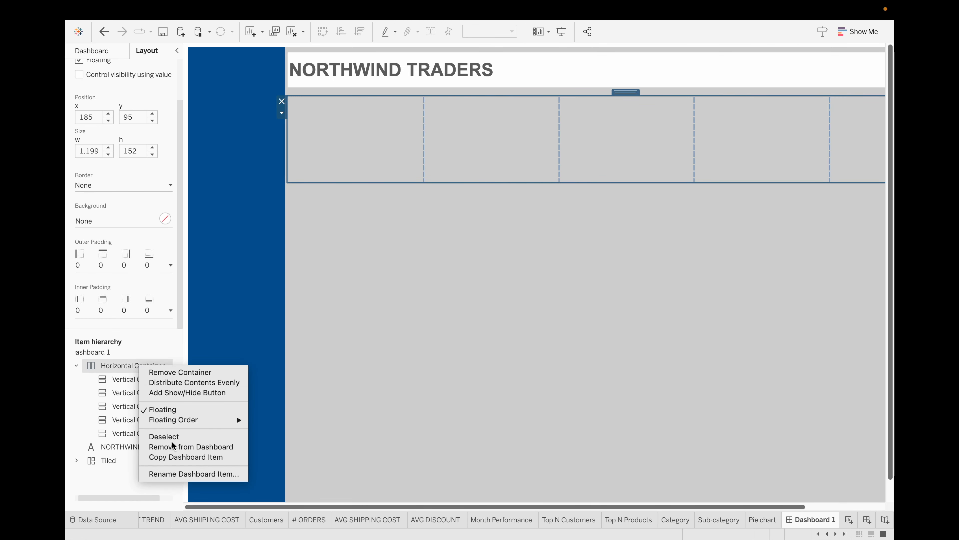
{"action": "left_click", "coordinate": [193, 476]}
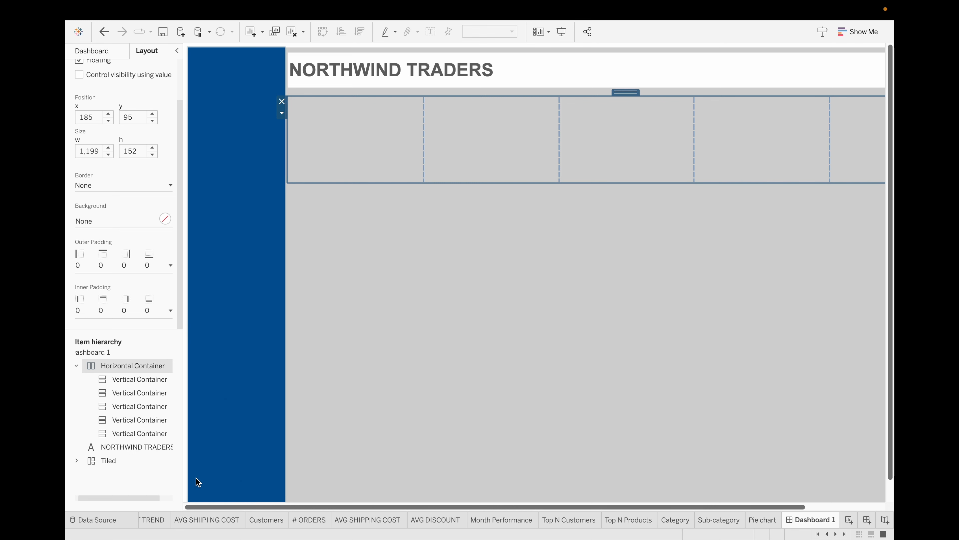
{"action": "key", "text": "BackSpace"}
{"action": "type", "text": "KP"}
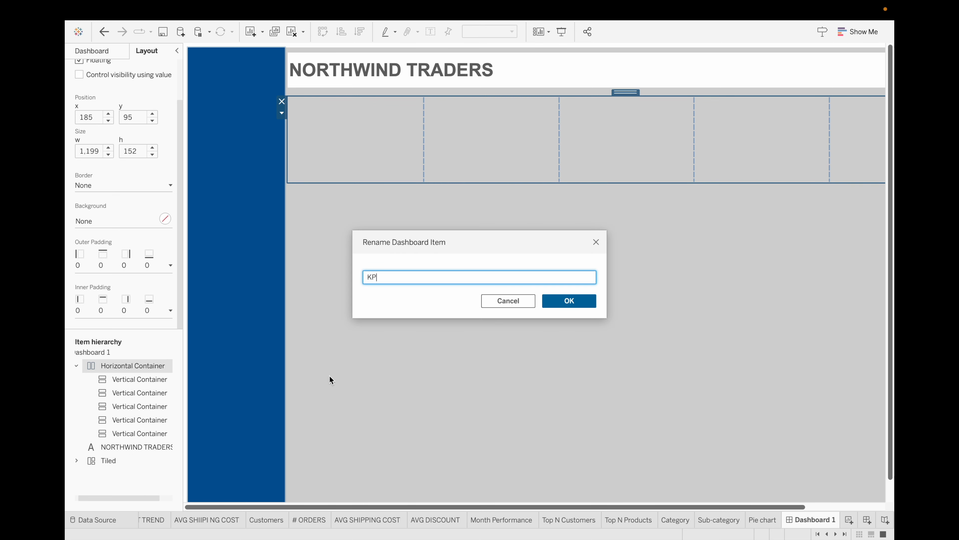
{"action": "type", "text": "I CONTAINERS"}
{"action": "left_click", "coordinate": [567, 301]}
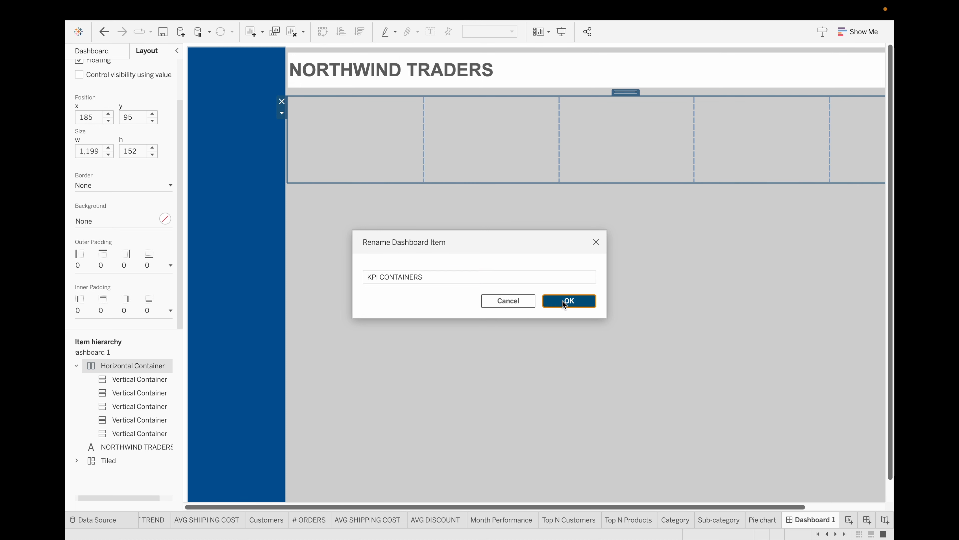
- Distribute the contents of the KPI CONTAINERS row evenly
{"action": "left_click", "coordinate": [282, 113]}
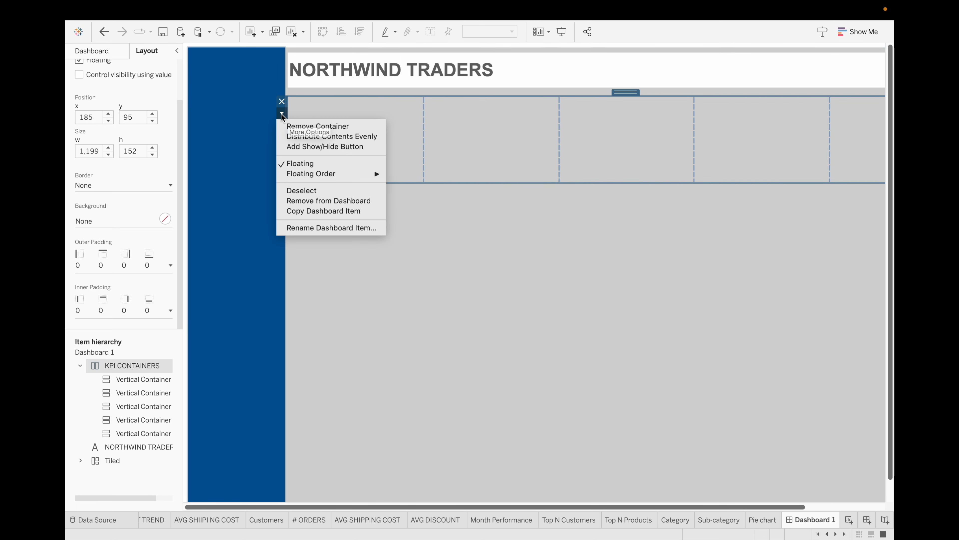
{"action": "left_click", "coordinate": [311, 137]}
{"action": "left_click", "coordinate": [402, 294]}
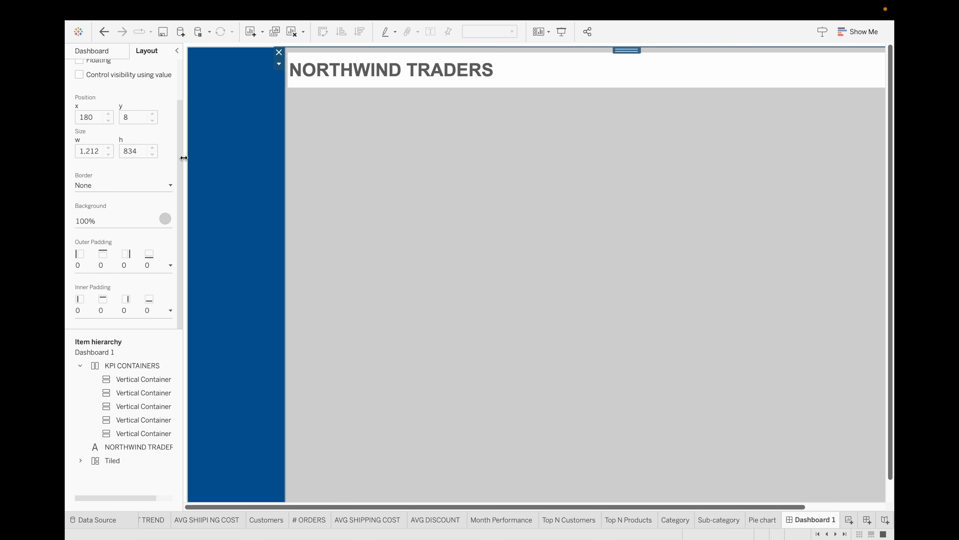
- Place the REVENUE sheet in the first vertical container of the KPI row and hide its title
{"action": "left_click", "coordinate": [103, 54]}
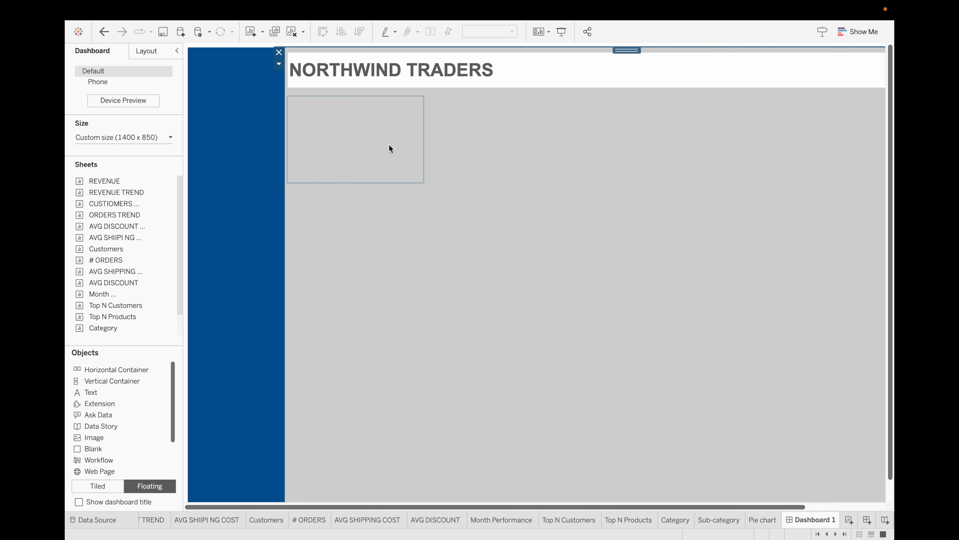
{"action": "left_click", "coordinate": [389, 148]}
{"action": "left_click_drag", "start_coordinate": [105, 182], "coordinate": [336, 111]}
{"action": "right_click", "coordinate": [305, 117]}
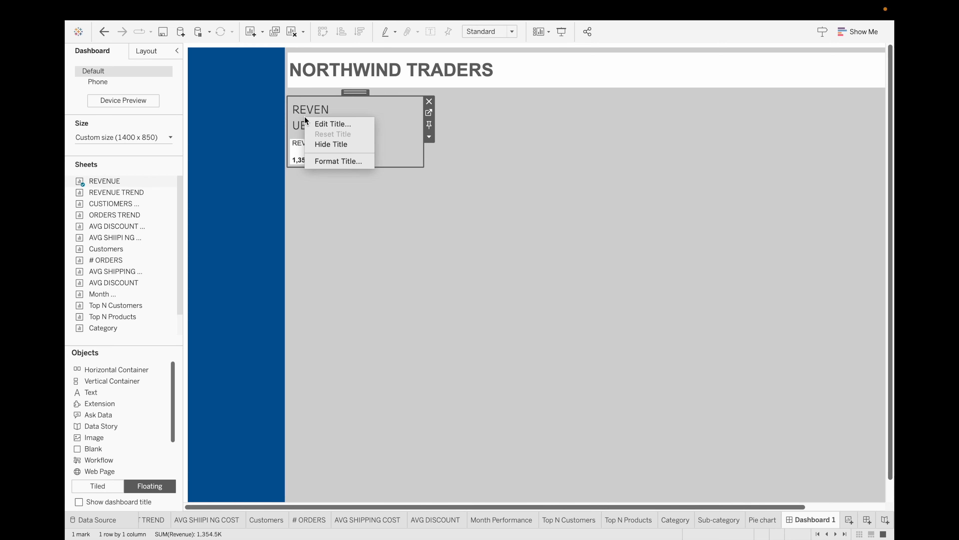
{"action": "left_click", "coordinate": [328, 145]}
- Place the REVENUE TREND sheet directly below REVENUE in the first vertical container and hide its title
{"action": "left_click_drag", "start_coordinate": [111, 189], "coordinate": [322, 144]}
{"action": "right_click", "coordinate": [348, 143]}
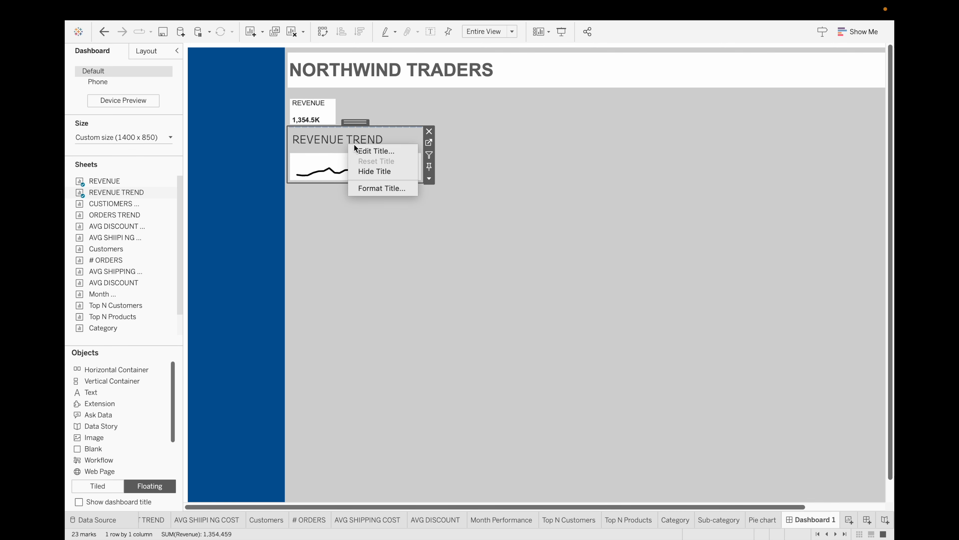
{"action": "left_click", "coordinate": [376, 170]}
- Fit the REVENUE sheet to Entire View and increase its height to about 56 px
{"action": "left_click", "coordinate": [396, 115]}
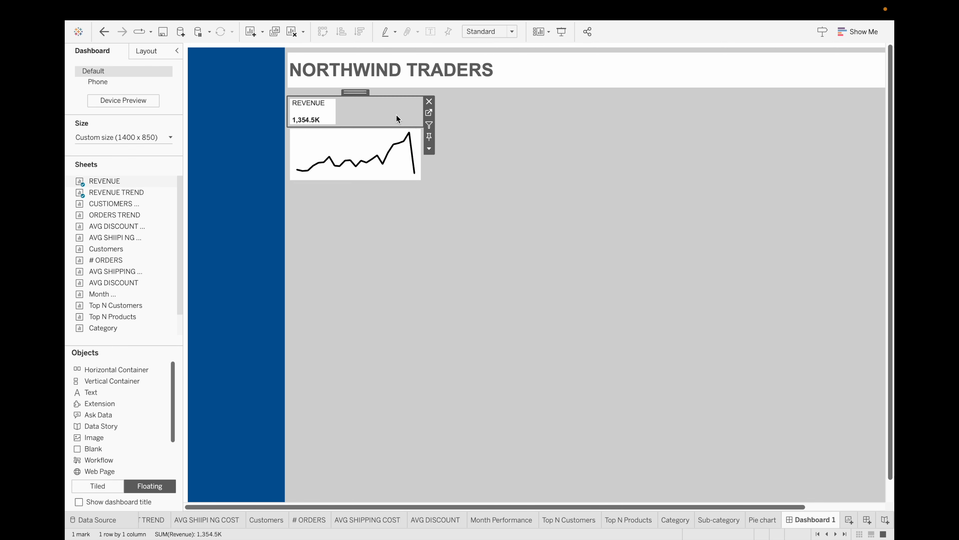
{"action": "left_click", "coordinate": [429, 148]}
{"action": "mouse_move", "coordinate": [446, 182]}
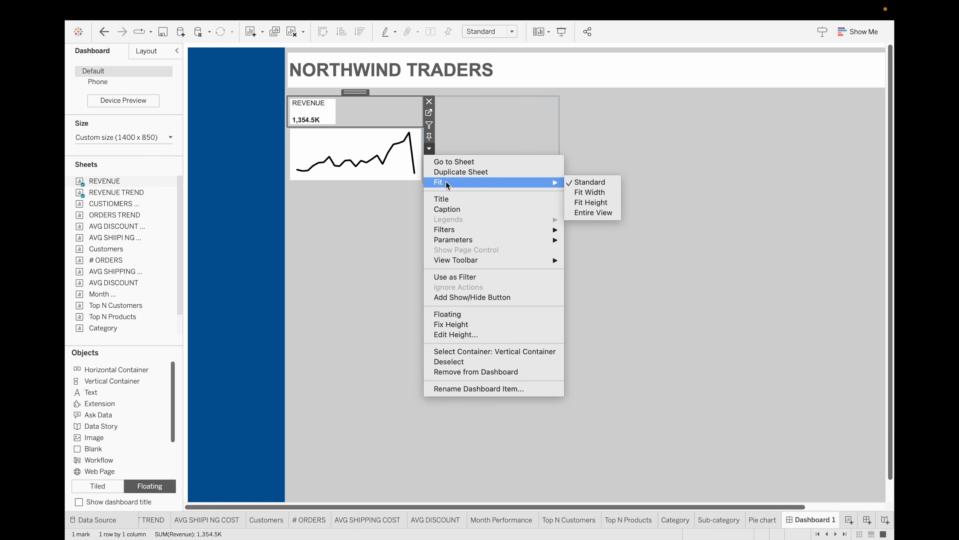
{"action": "left_click", "coordinate": [605, 212]}
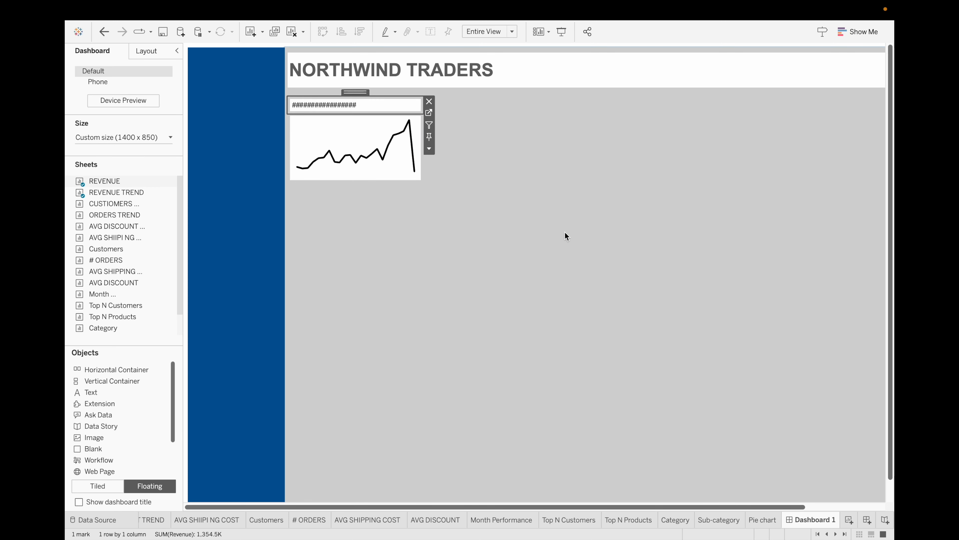
{"action": "left_click_drag", "start_coordinate": [384, 115], "coordinate": [385, 129]}
{"action": "left_click", "coordinate": [383, 182]}
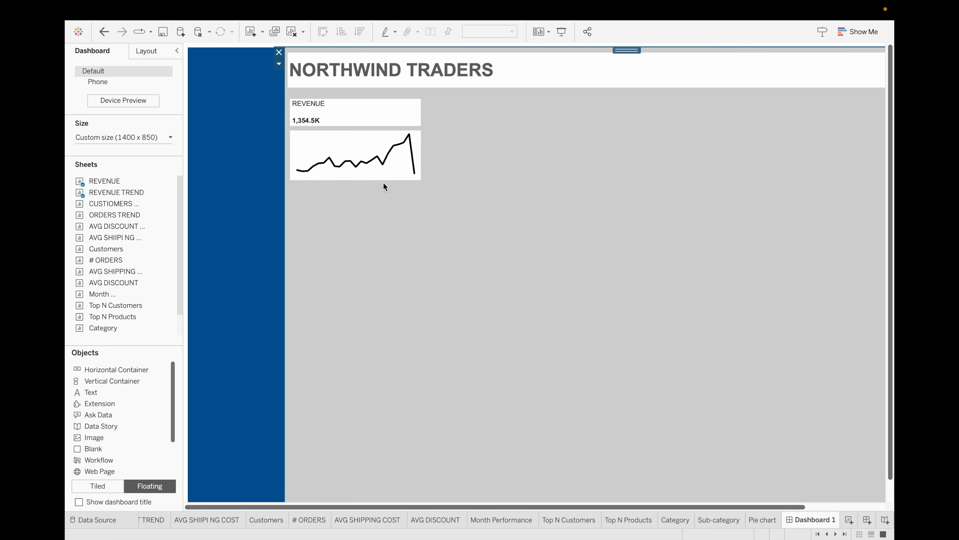
- Set the REVENUE sheet's outer padding to 0 on all sides
{"action": "mouse_move", "coordinate": [391, 154]}
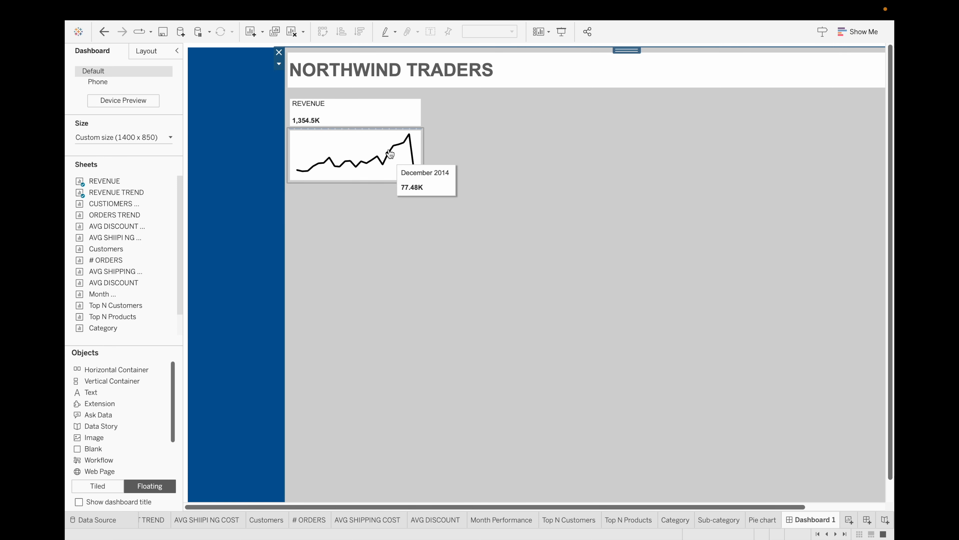
{"action": "left_click", "coordinate": [374, 120]}
{"action": "left_click", "coordinate": [155, 51]}
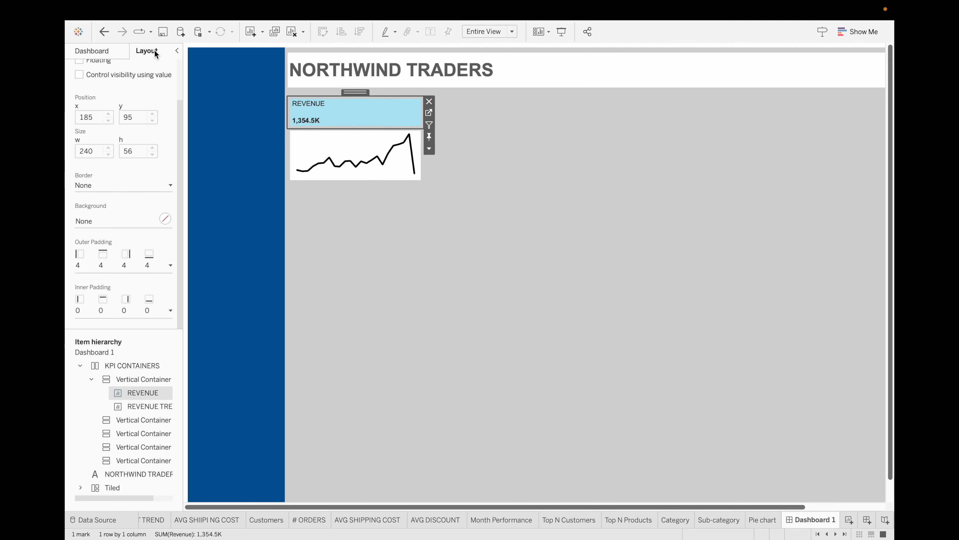
{"action": "left_click", "coordinate": [143, 266]}
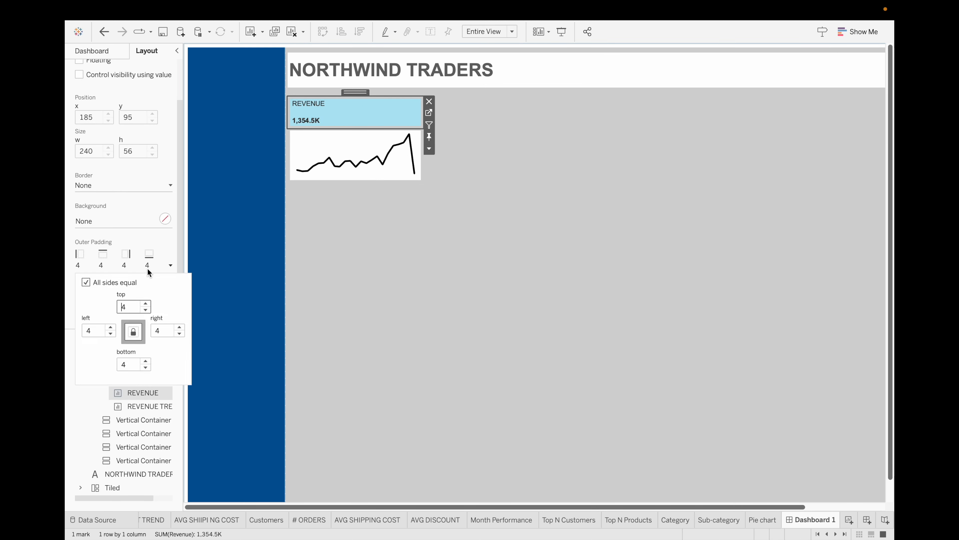
{"action": "left_click", "coordinate": [146, 309]}
{"action": "left_click", "coordinate": [147, 310]}
{"action": "left_click", "coordinate": [146, 309]}
{"action": "left_click", "coordinate": [146, 310]}
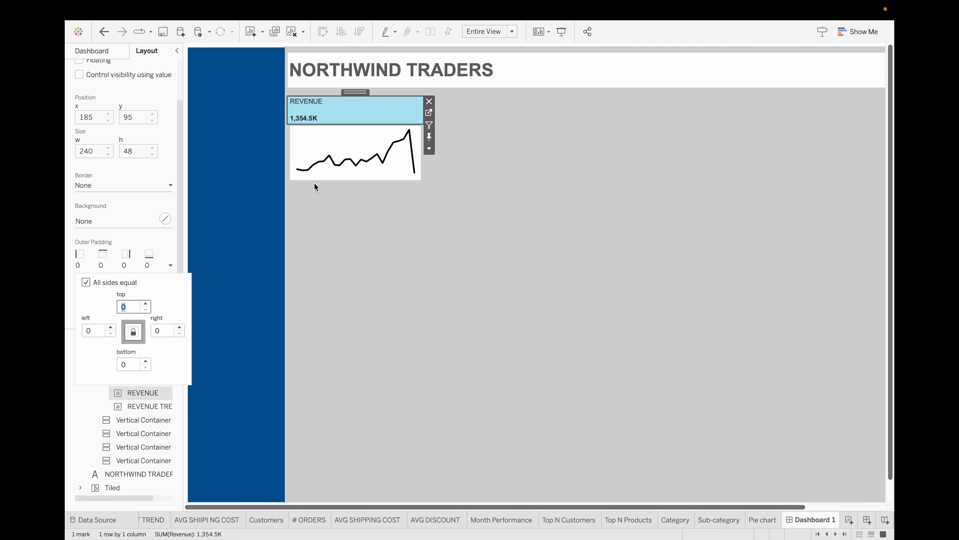
- Set the REVENUE TREND sheet's outer padding to 0 on all sides
{"action": "left_click", "coordinate": [331, 148]}
{"action": "left_click", "coordinate": [167, 266]}
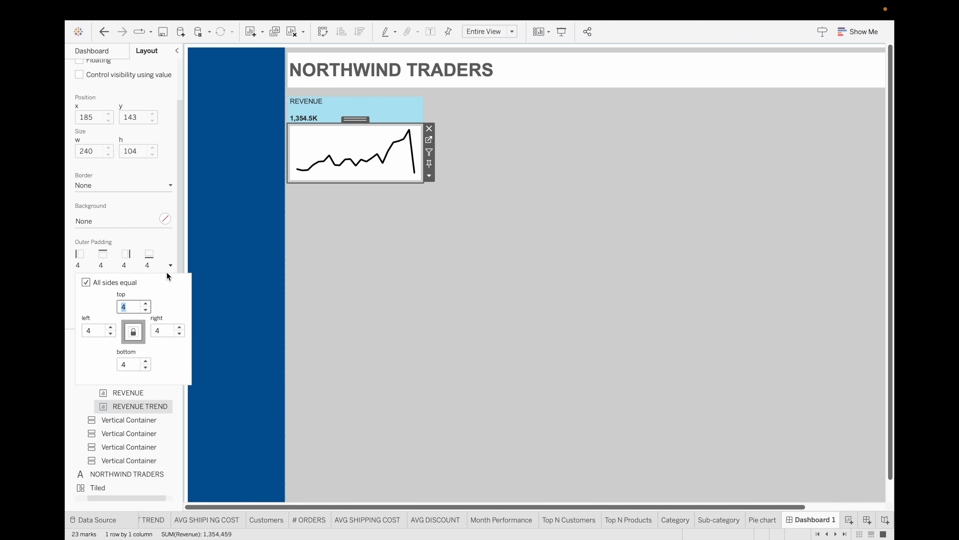
{"action": "left_click", "coordinate": [147, 310]}
{"action": "left_click", "coordinate": [146, 309]}
{"action": "left_click", "coordinate": [146, 309]}
{"action": "left_click", "coordinate": [146, 309]}
{"action": "left_click", "coordinate": [447, 257]}
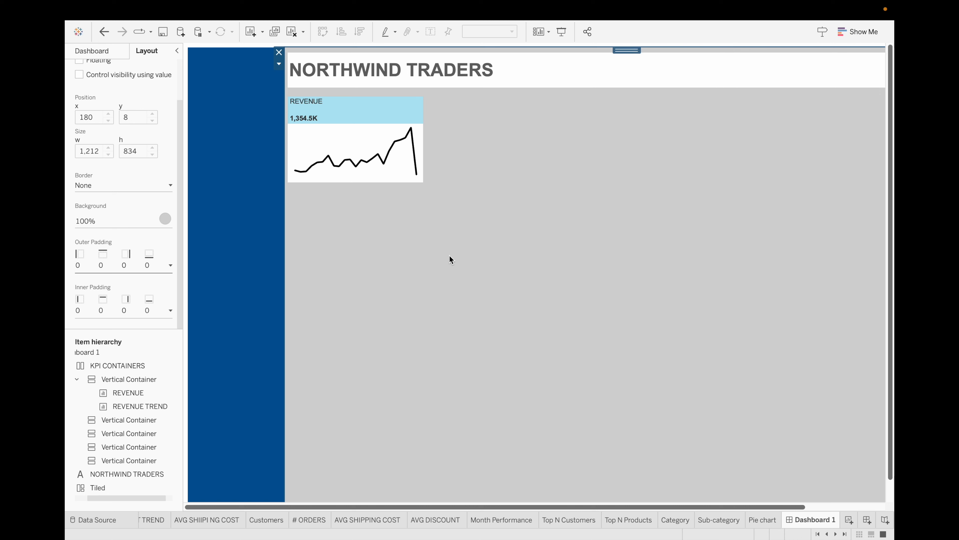
- Place the CUSTIOMERS TREND sheet in the second vertical container of the KPI row and hide its title
{"action": "left_click", "coordinate": [496, 140]}
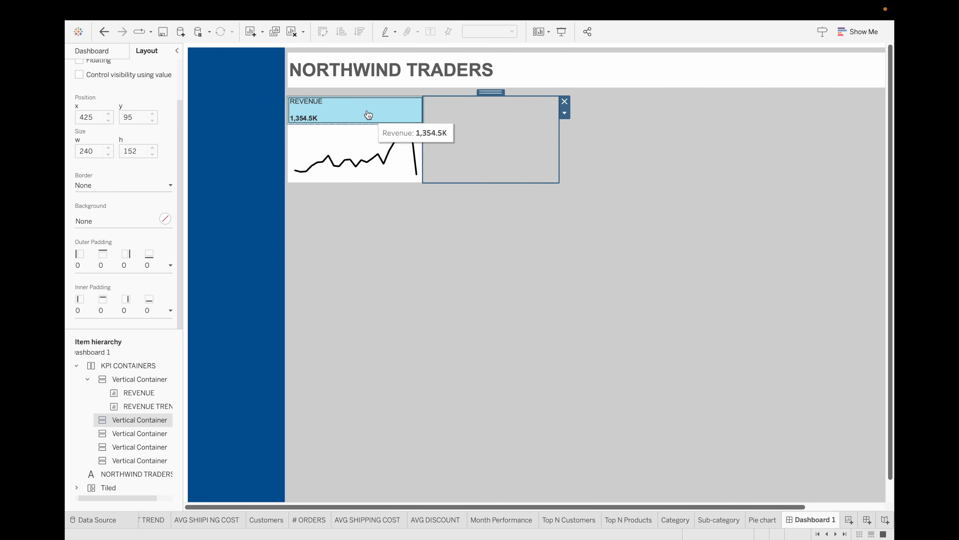
{"action": "left_click", "coordinate": [391, 116]}
{"action": "left_click", "coordinate": [496, 159]}
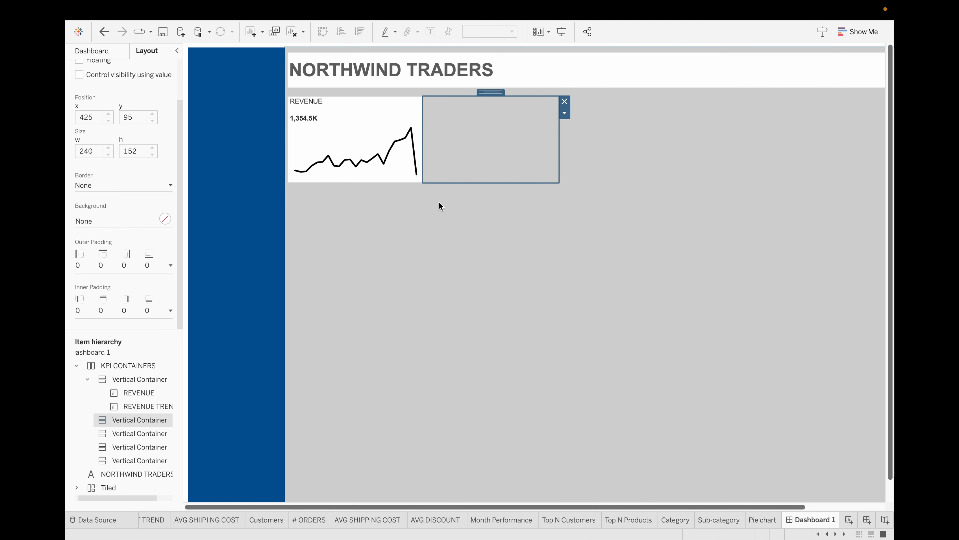
{"action": "left_click", "coordinate": [94, 50]}
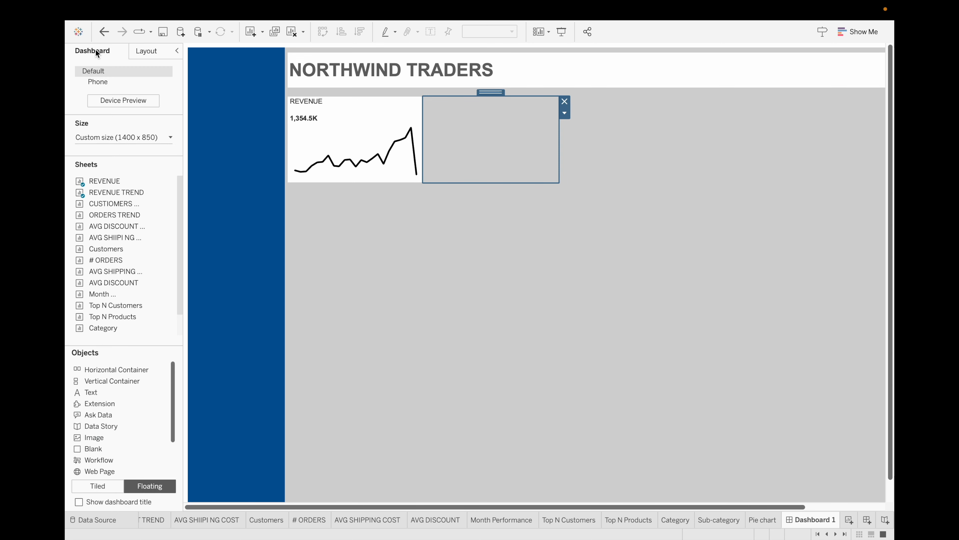
{"action": "left_click_drag", "start_coordinate": [127, 203], "coordinate": [437, 118]}
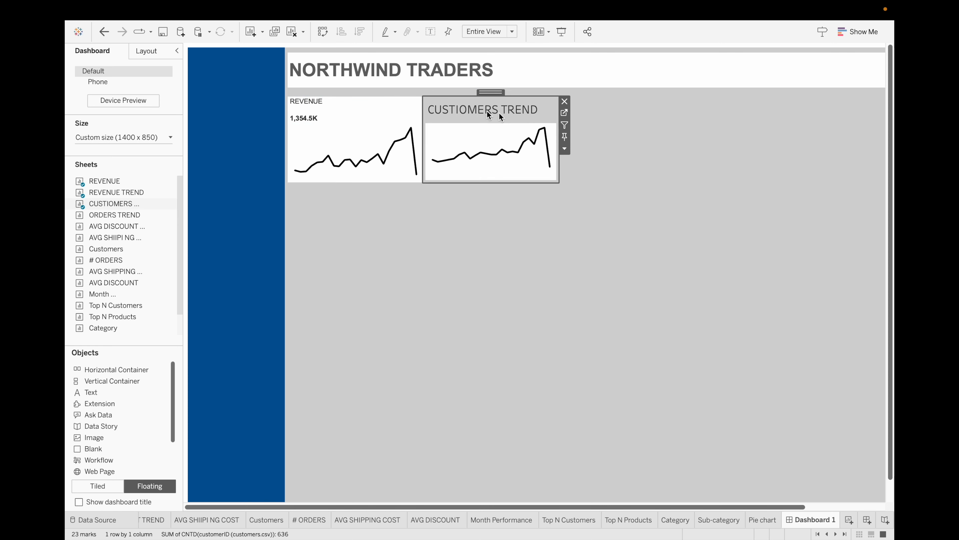
{"action": "right_click", "coordinate": [506, 113]}
{"action": "left_click", "coordinate": [531, 142]}
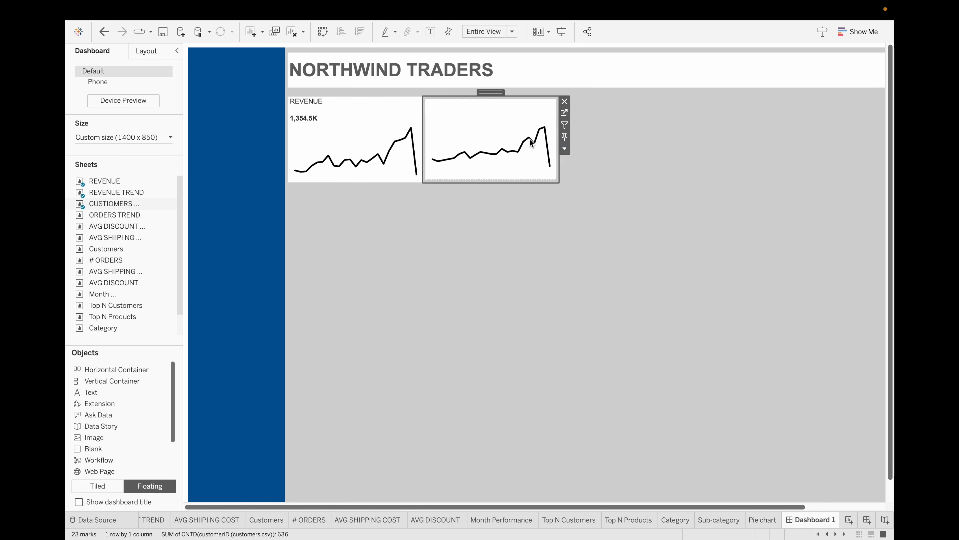
- Place the Customers sheet above CUSTIOMERS TREND in the second vertical container and hide its title
{"action": "left_click_drag", "start_coordinate": [123, 250], "coordinate": [438, 109]}
{"action": "right_click", "coordinate": [451, 116]}
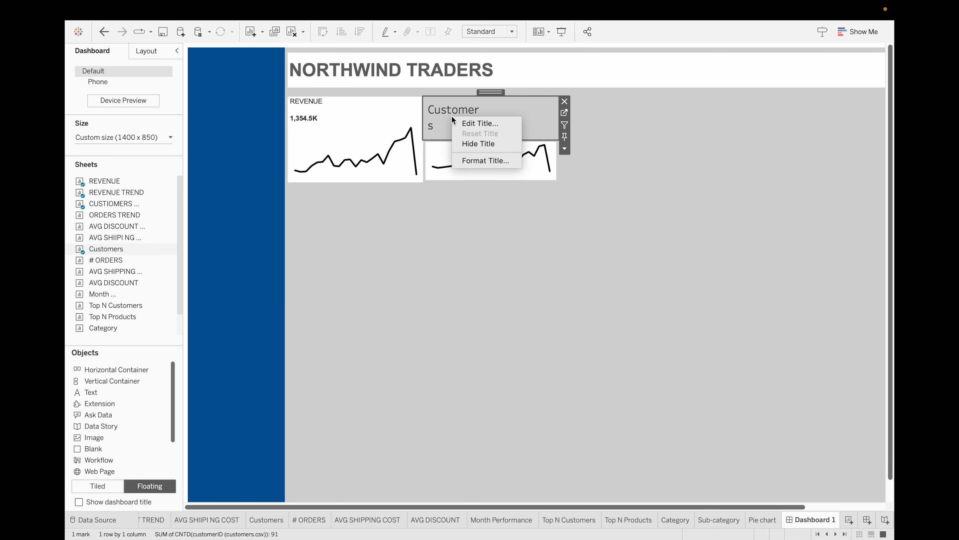
{"action": "left_click", "coordinate": [484, 144]}
- Fit the Customers sheet to Entire View
{"action": "left_click", "coordinate": [564, 148]}
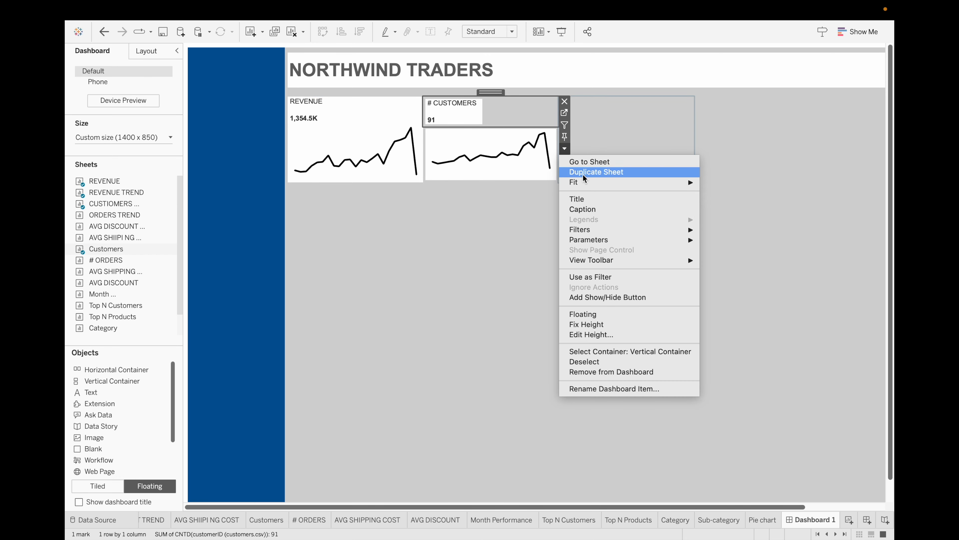
{"action": "mouse_move", "coordinate": [680, 182]}
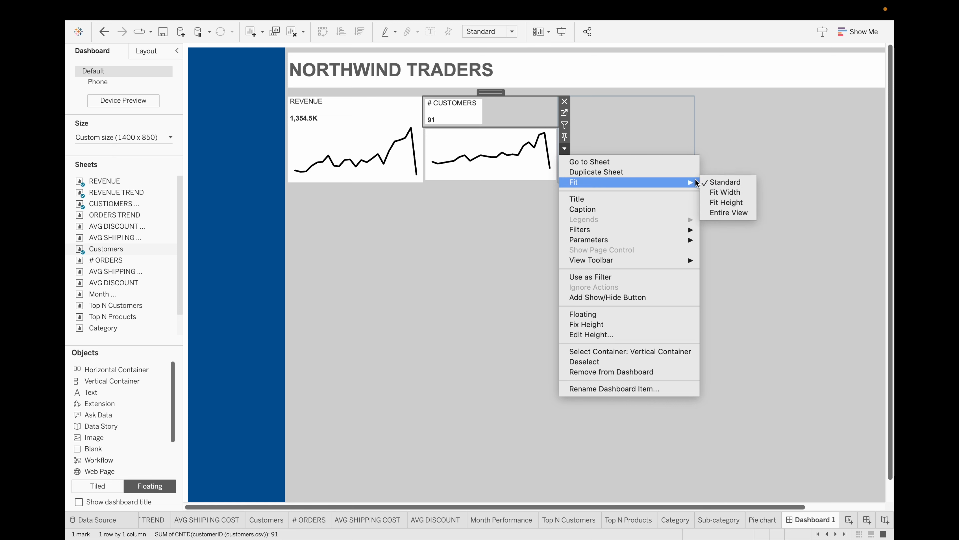
{"action": "left_click", "coordinate": [726, 213]}
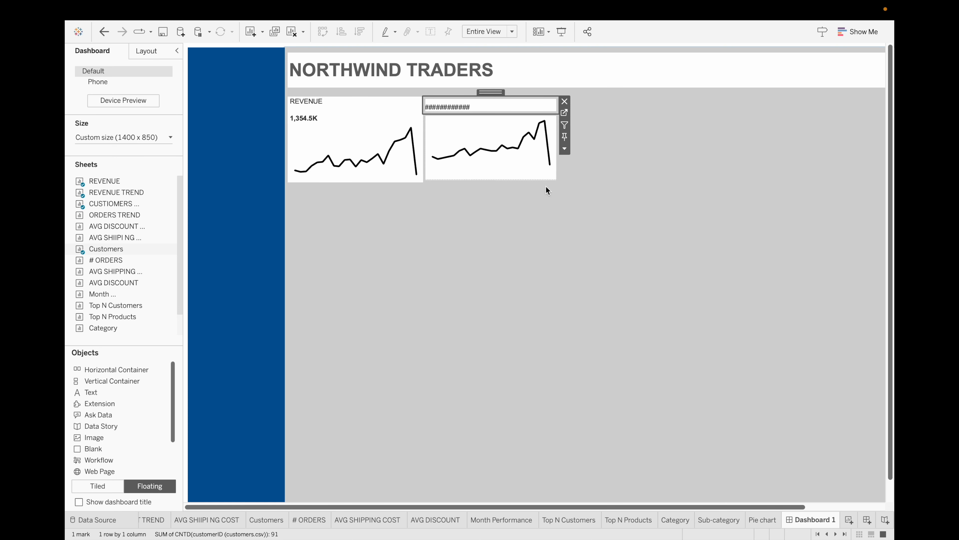
{"action": "left_click", "coordinate": [491, 134]}
{"action": "left_click", "coordinate": [147, 51]}
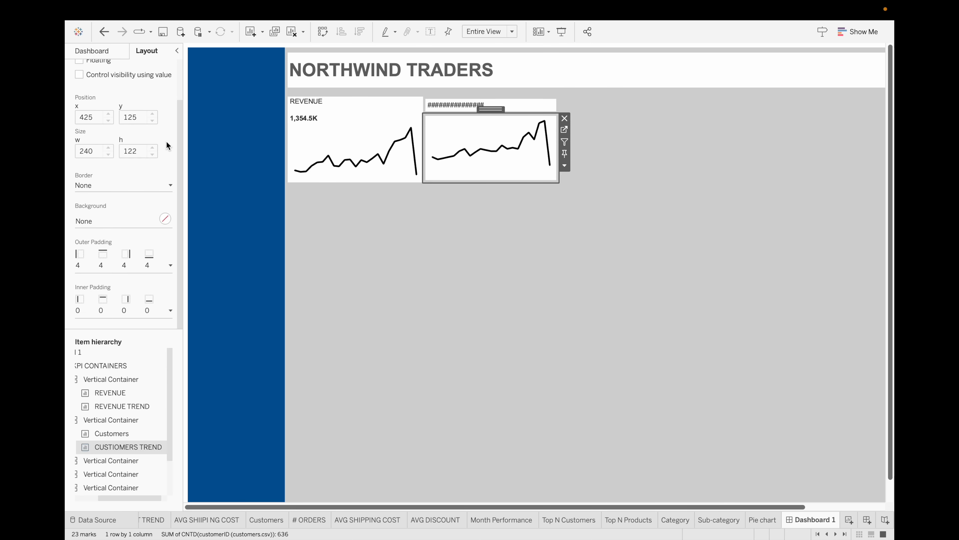
{"action": "left_click", "coordinate": [124, 420]}
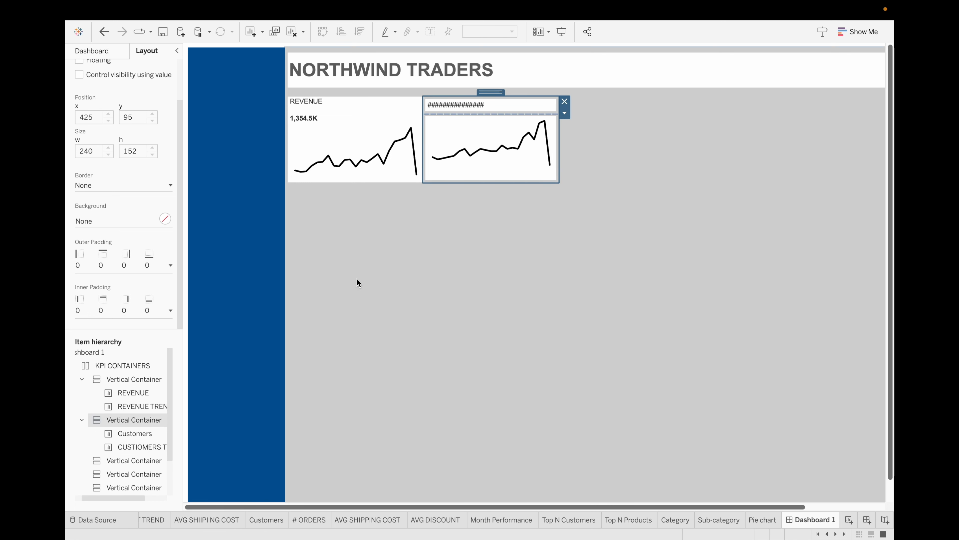
{"action": "left_click", "coordinate": [158, 266]}
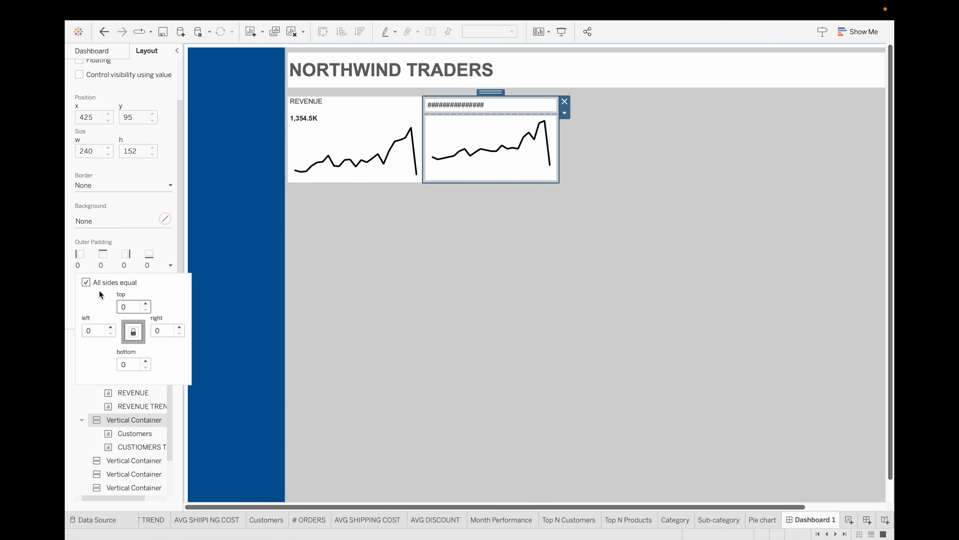
{"action": "left_click", "coordinate": [157, 235]}
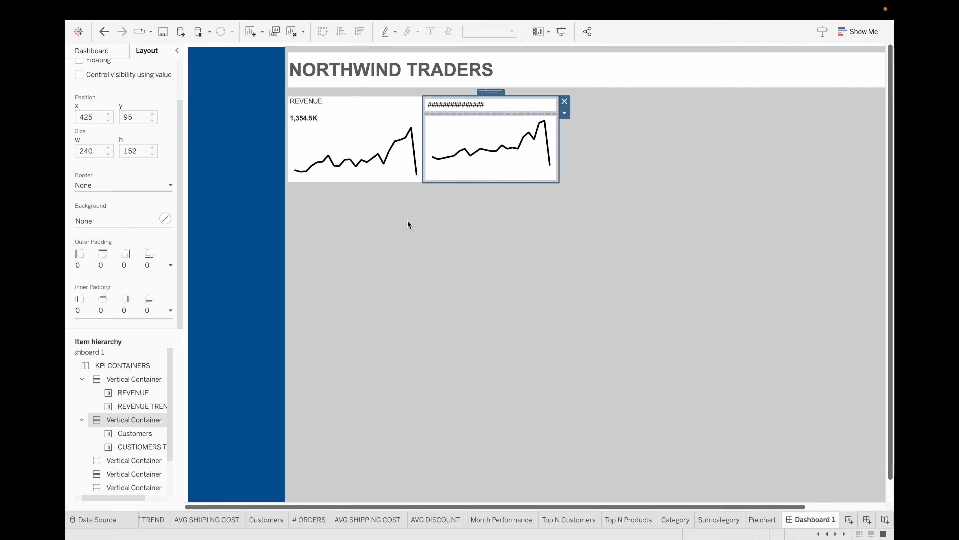
- Increase the height of the Customers sheet in the second KPI container to about 64 px
{"action": "left_click", "coordinate": [472, 138]}
{"action": "left_click", "coordinate": [502, 106]}
{"action": "left_click", "coordinate": [91, 51]}
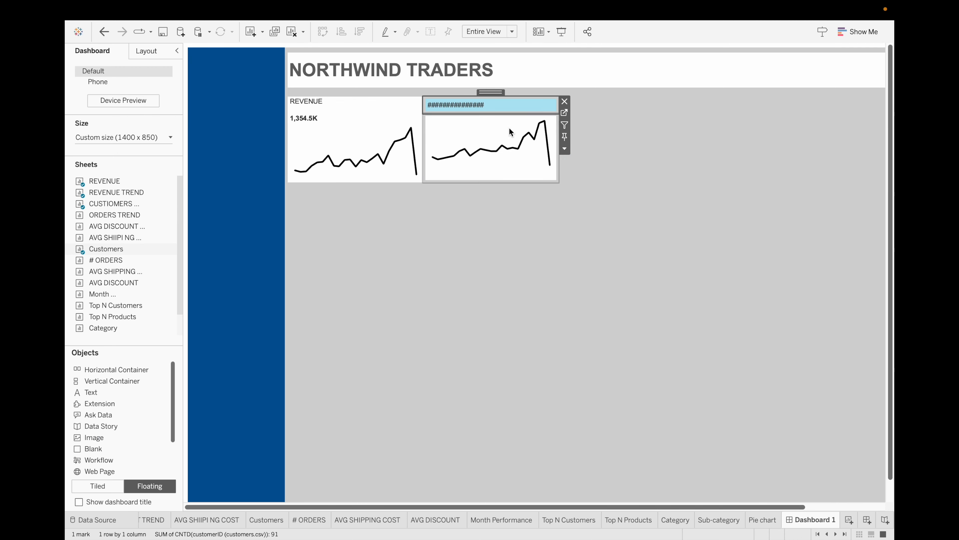
{"action": "left_click_drag", "start_coordinate": [521, 113], "coordinate": [522, 133]}
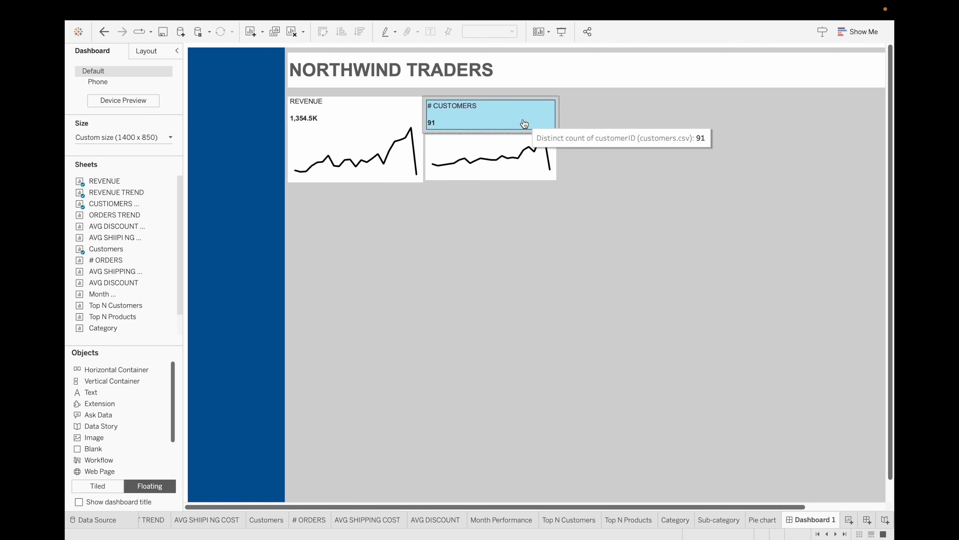
- Set the Customers sheet's outer padding to 0 on all sides
{"action": "left_click", "coordinate": [522, 125]}
{"action": "left_click", "coordinate": [156, 51]}
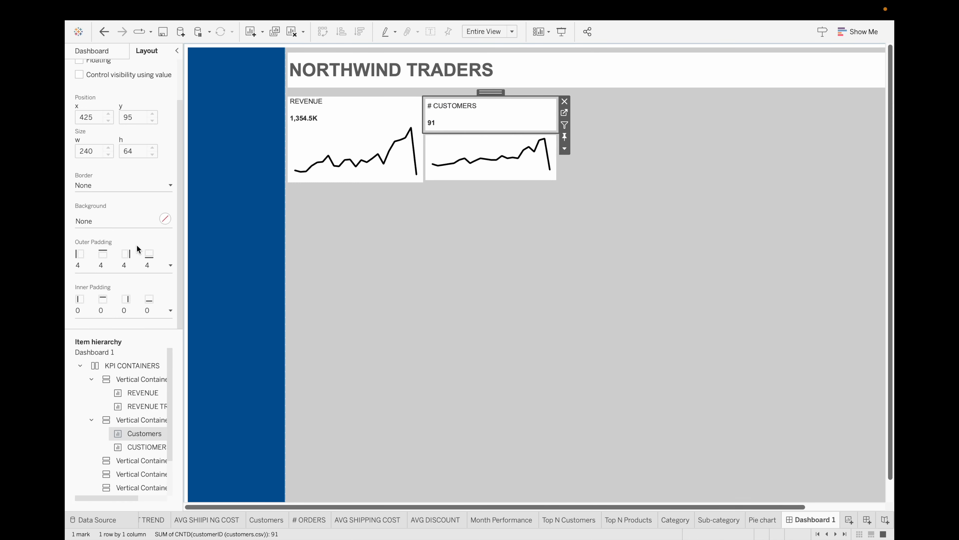
{"action": "left_click", "coordinate": [133, 267]}
{"action": "left_click", "coordinate": [145, 310]}
{"action": "left_click", "coordinate": [145, 309]}
{"action": "left_click", "coordinate": [145, 310]}
{"action": "left_click", "coordinate": [145, 310]}
- Set the CUSTIOMERS TREND sheet's outer padding to 0 on all sides
{"action": "left_click", "coordinate": [435, 152]}
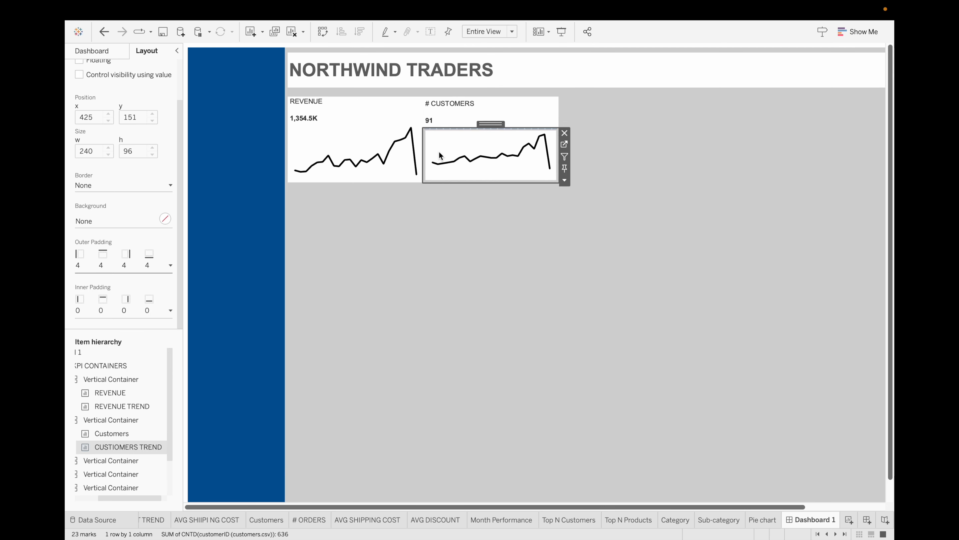
{"action": "left_click", "coordinate": [171, 265]}
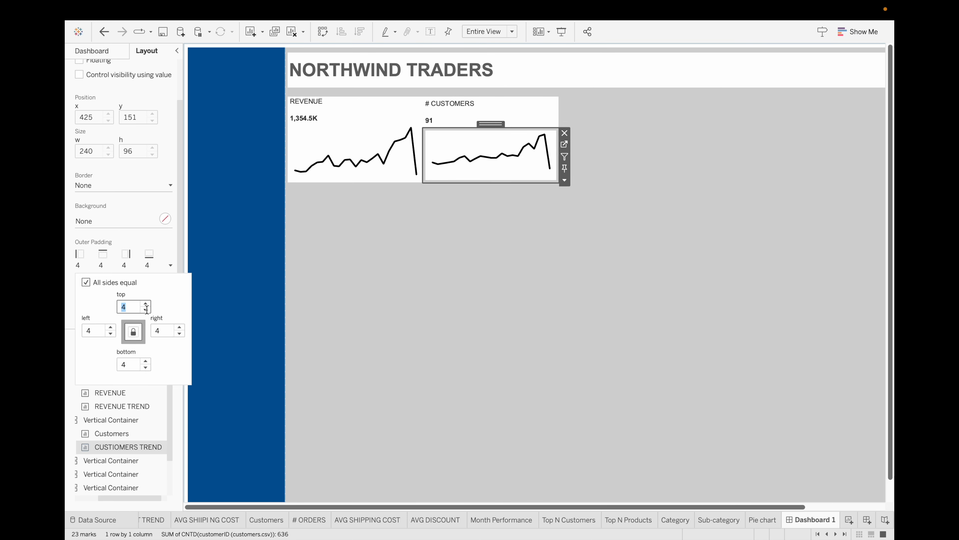
{"action": "left_click", "coordinate": [146, 310]}
{"action": "left_click", "coordinate": [485, 281]}
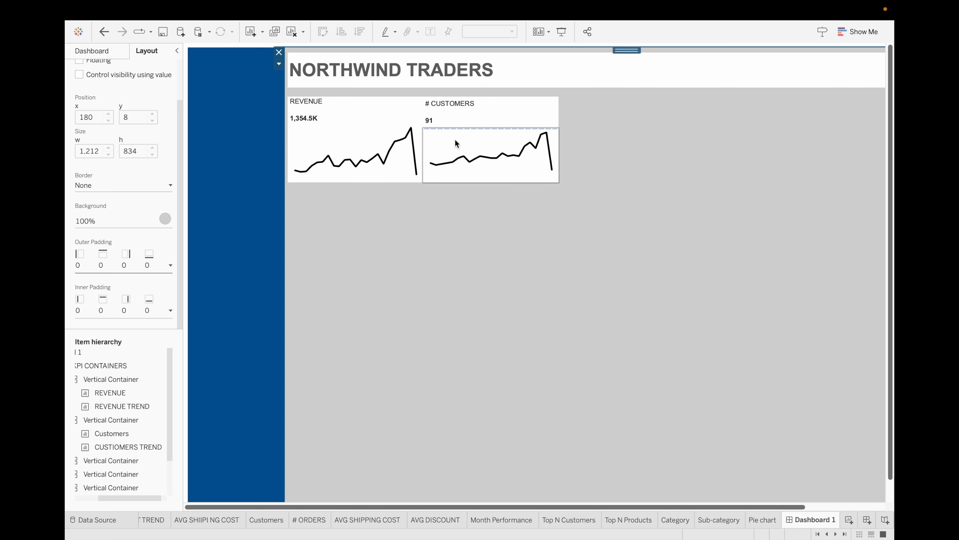
- Give the CUSTIOMERS TREND sheet unequal outer padding, with the left side at 5
{"action": "mouse_move", "coordinate": [427, 117]}
{"action": "left_click", "coordinate": [465, 137]}
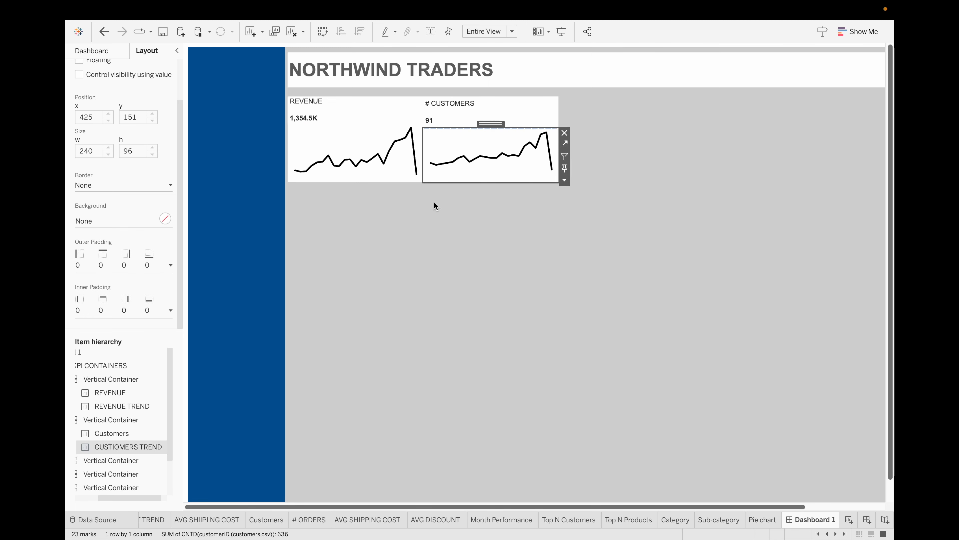
{"action": "left_click", "coordinate": [169, 266]}
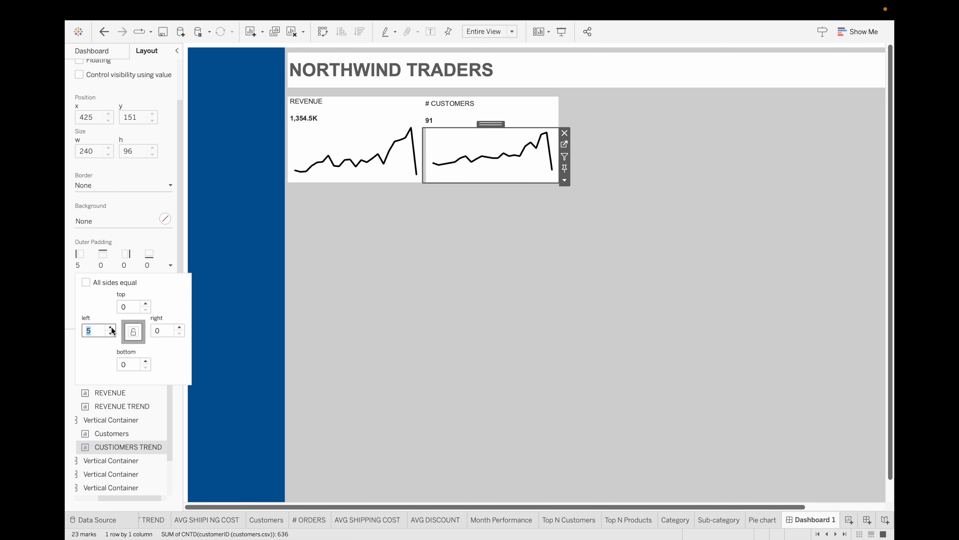
- Set only the left outer padding of the Customers sheet to 5
{"action": "left_click", "coordinate": [453, 111]}
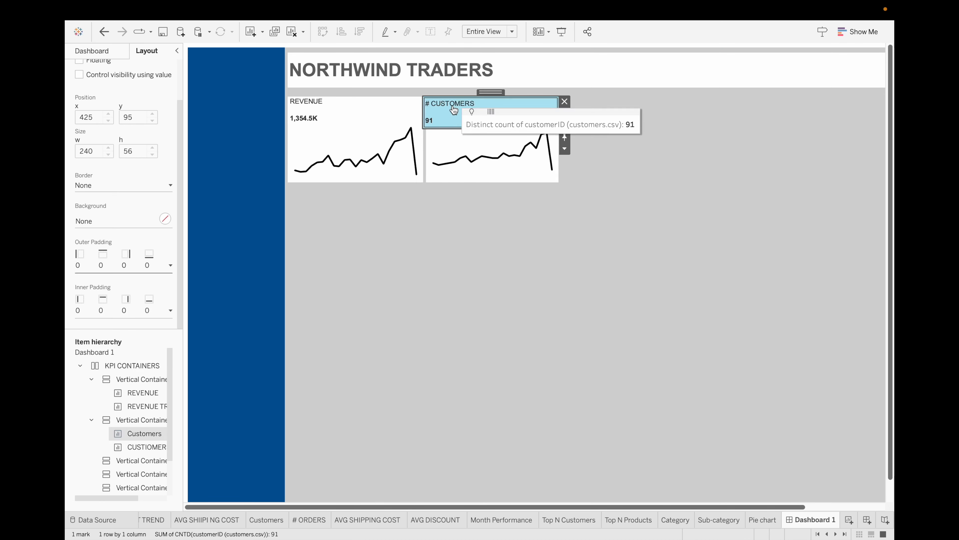
{"action": "left_click", "coordinate": [149, 258]}
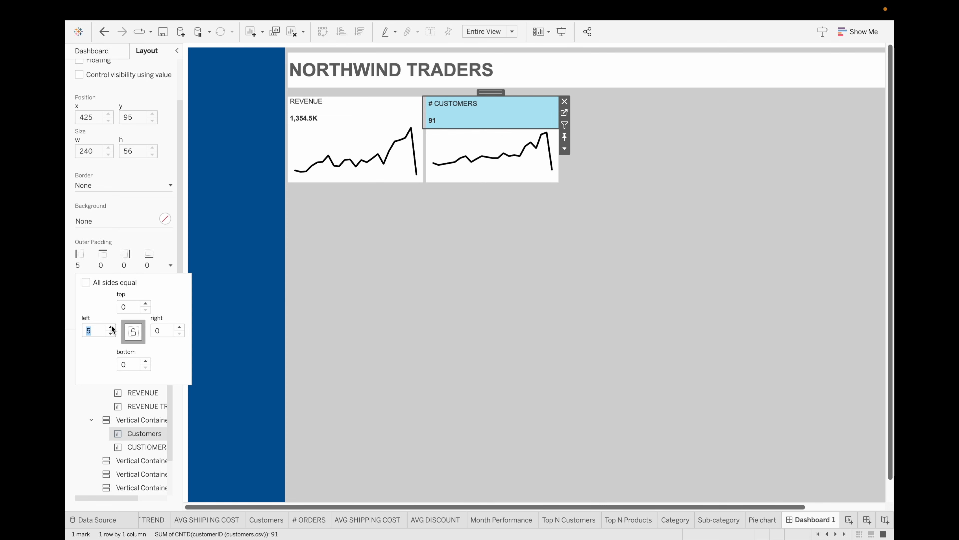
{"action": "left_click", "coordinate": [399, 244]}
{"action": "left_click", "coordinate": [503, 118]}
{"action": "left_click", "coordinate": [589, 295]}
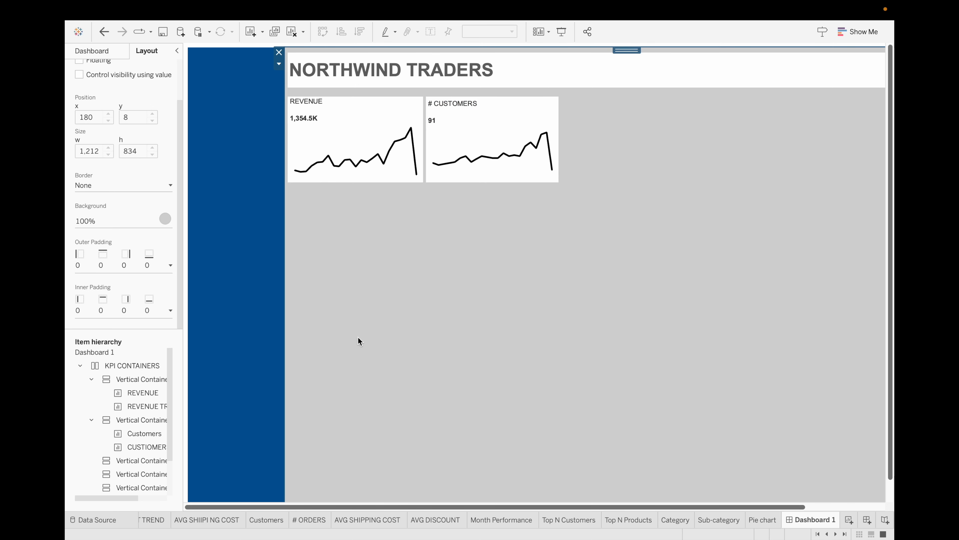
- Place the ORDERS TREND sheet in the third vertical container of the KPI row and hide its title
{"action": "left_click", "coordinate": [632, 131]}
{"action": "left_click", "coordinate": [92, 51]}
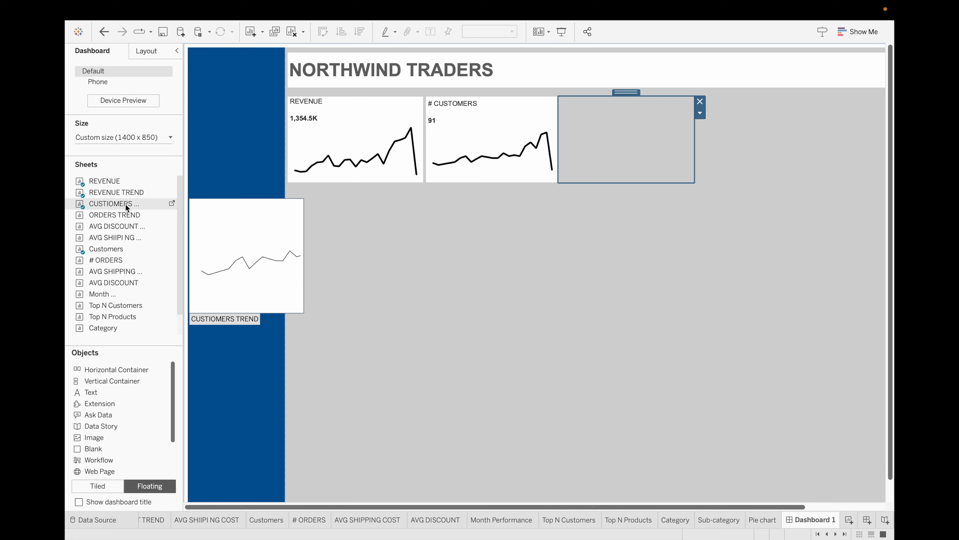
{"action": "left_click_drag", "start_coordinate": [132, 216], "coordinate": [599, 121]}
{"action": "right_click", "coordinate": [615, 103]}
{"action": "left_click", "coordinate": [637, 128]}
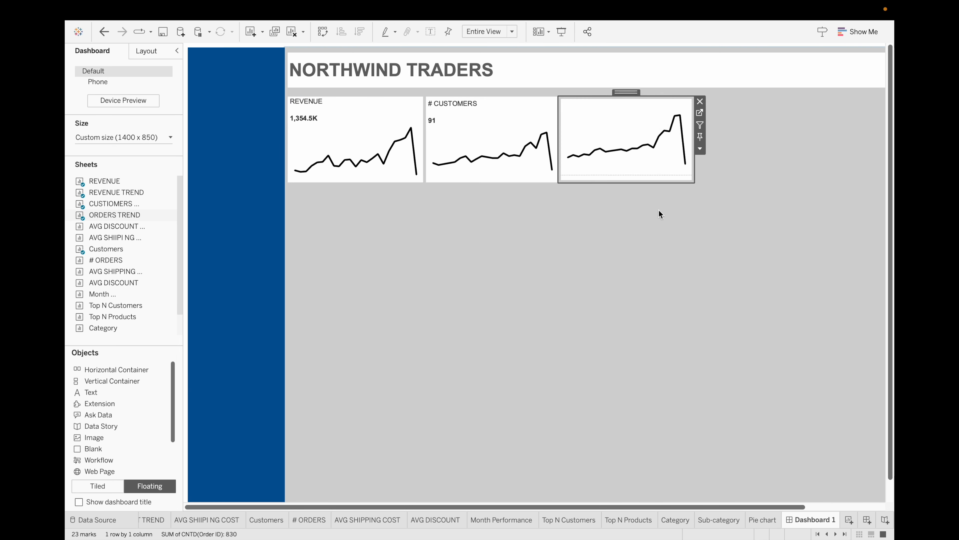
- Place the # ORDERS sheet above ORDERS TREND in the third vertical container and hide its title
{"action": "left_click_drag", "start_coordinate": [132, 260], "coordinate": [571, 175]}
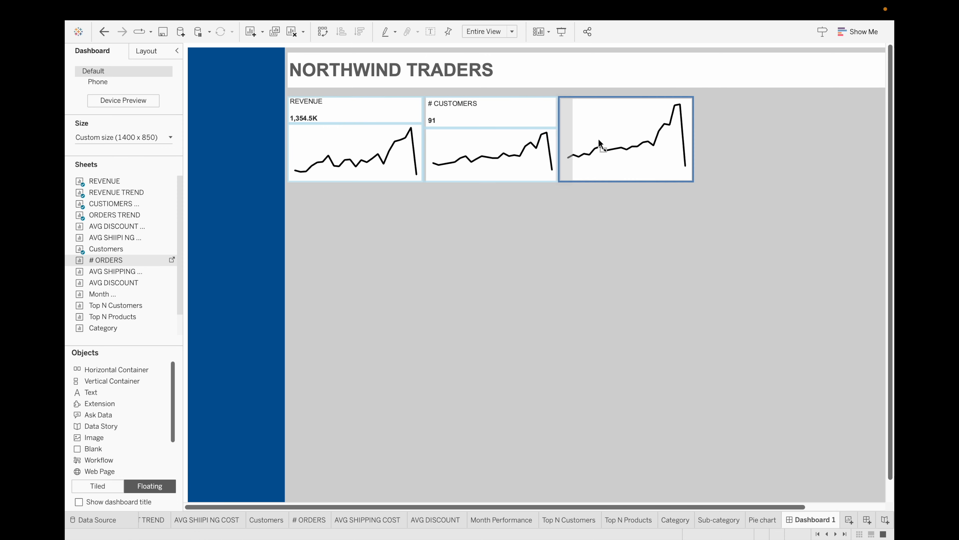
{"action": "right_click", "coordinate": [588, 126]}
{"action": "left_click", "coordinate": [609, 152]}
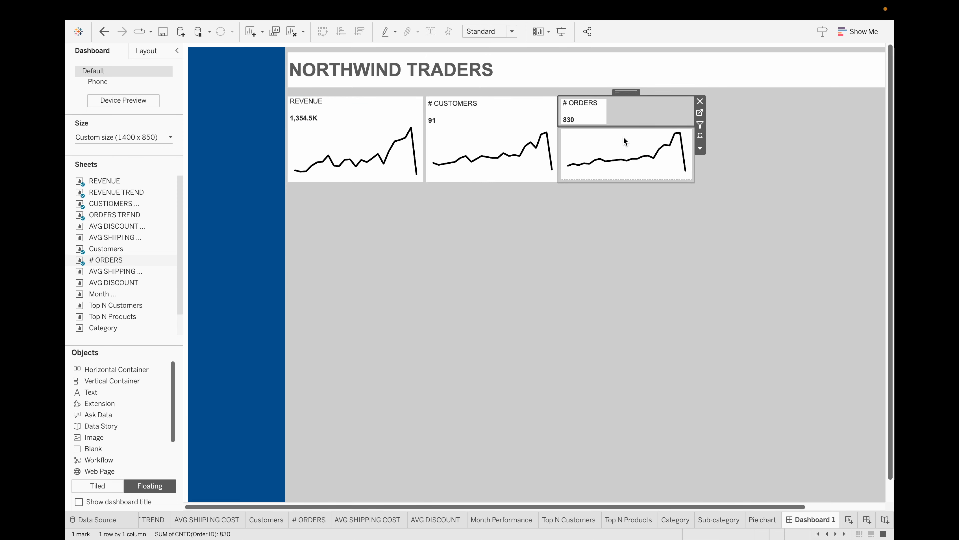
- Fit the # ORDERS sheet to Entire View and increase its height above the trend
{"action": "left_click", "coordinate": [700, 149]}
{"action": "mouse_move", "coordinate": [716, 183]}
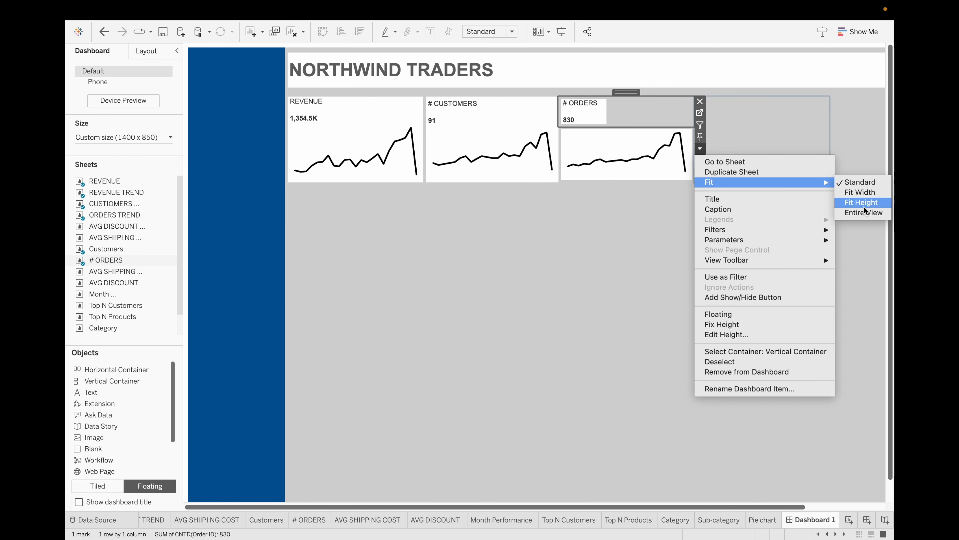
{"action": "left_click", "coordinate": [863, 212]}
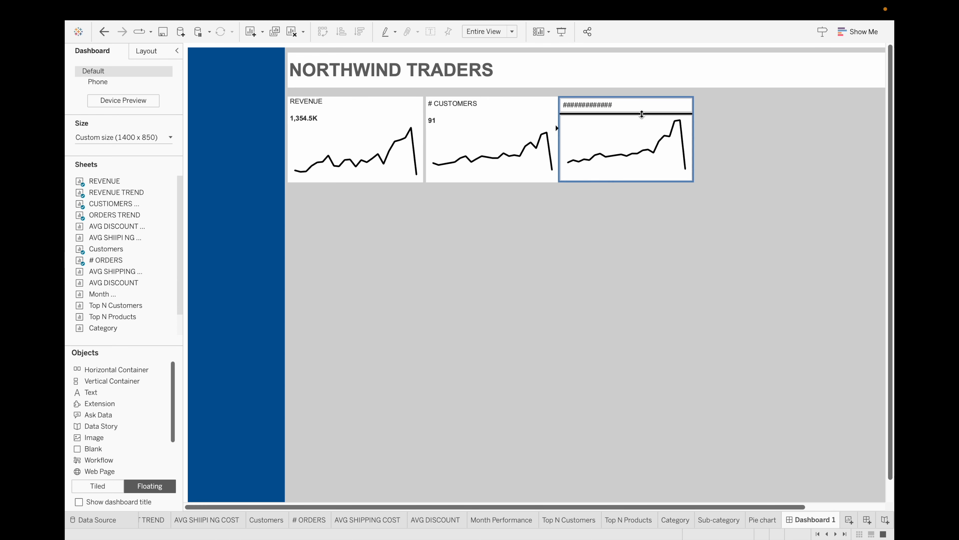
{"action": "left_click_drag", "start_coordinate": [640, 113], "coordinate": [637, 134]}
- Set the # ORDERS sheet's outer padding to 5 on the left and 0 on the other sides
{"action": "left_click", "coordinate": [635, 124]}
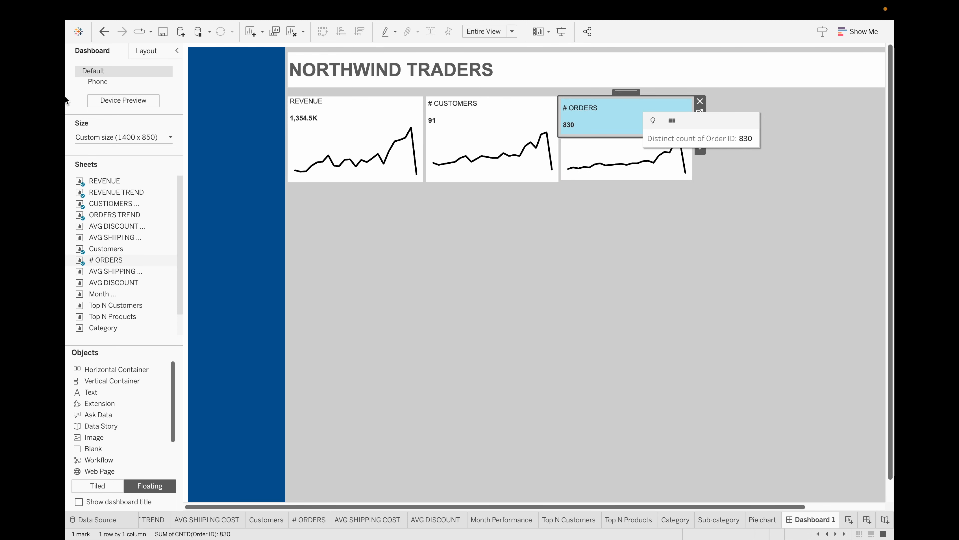
{"action": "left_click", "coordinate": [145, 51]}
{"action": "left_click", "coordinate": [134, 265]}
{"action": "left_click", "coordinate": [145, 309]}
{"action": "left_click", "coordinate": [145, 309]}
{"action": "left_click", "coordinate": [146, 310]}
{"action": "left_click", "coordinate": [146, 309]}
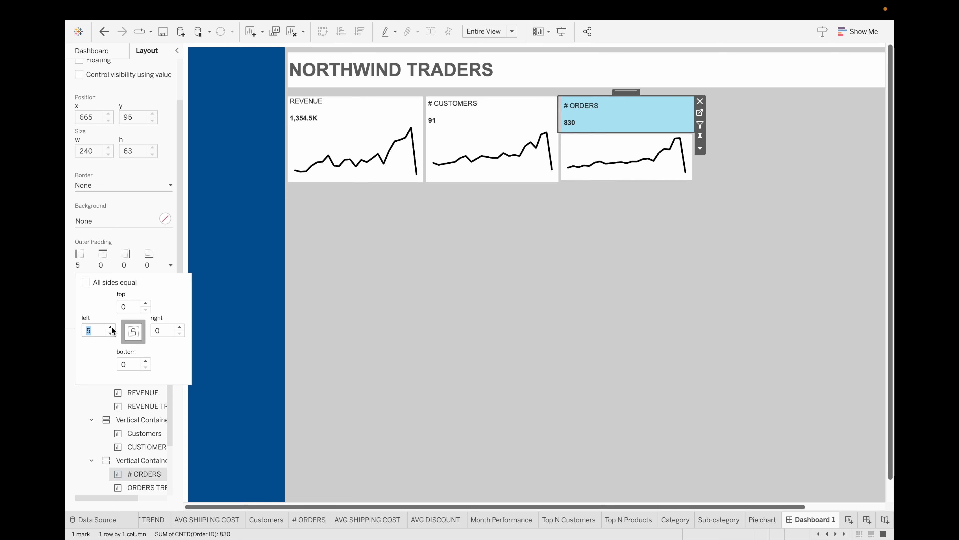
- Set ORDERS TREND's outer padding to 0 at the top, right and bottom, with left padding aligned to the # ORDERS sheet above
{"action": "left_click", "coordinate": [605, 151]}
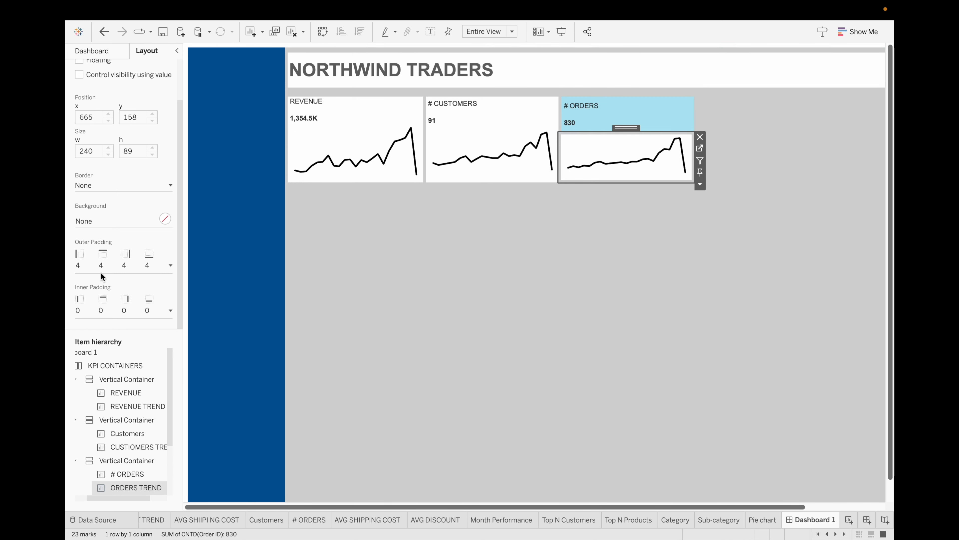
{"action": "left_click", "coordinate": [155, 272]}
{"action": "left_click", "coordinate": [146, 310]}
{"action": "left_click", "coordinate": [145, 310]}
{"action": "left_click", "coordinate": [145, 309]}
{"action": "left_click", "coordinate": [146, 310]}
{"action": "left_click", "coordinate": [110, 327]}
{"action": "left_click", "coordinate": [110, 327]}
{"action": "left_click", "coordinate": [110, 327]}
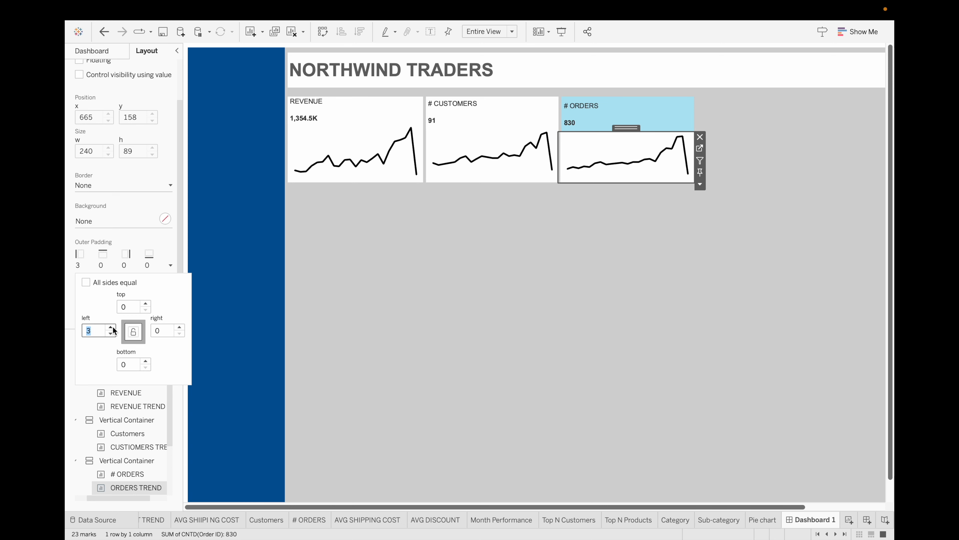
{"action": "left_click", "coordinate": [689, 231]}
{"action": "left_click", "coordinate": [656, 109]}
{"action": "left_click", "coordinate": [705, 267]}
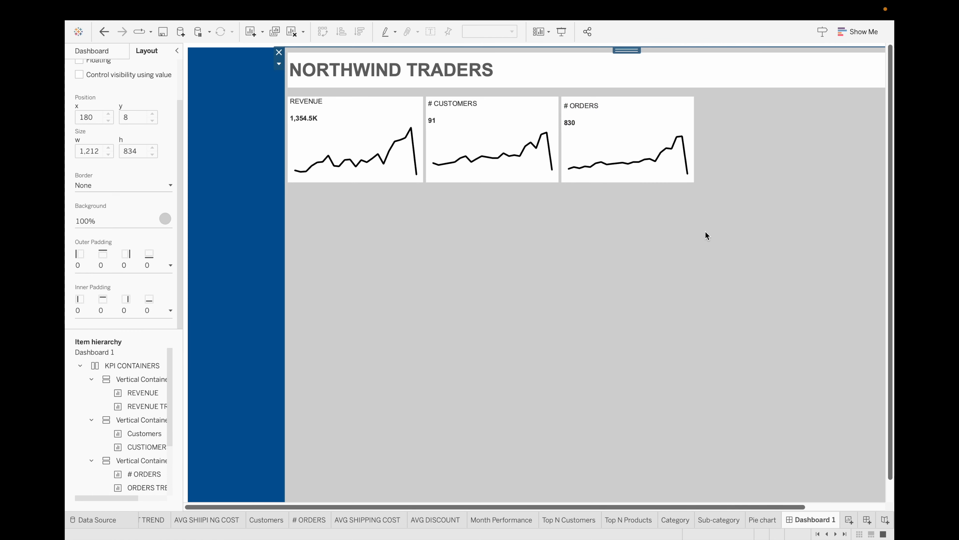
- Place the AVG SHIIPI NG COST trend sheet in the fourth vertical container of the KPI row and hide its title
{"action": "scroll", "coordinate": [705, 232], "scroll_direction": "right", "scroll_amount": 3}
{"action": "left_click", "coordinate": [659, 143]}
{"action": "left_click", "coordinate": [92, 50]}
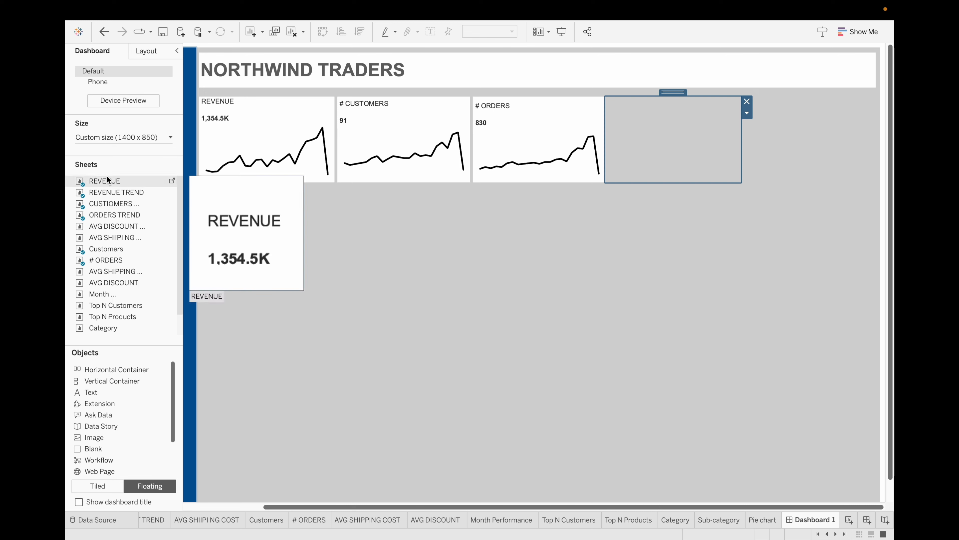
{"action": "left_click_drag", "start_coordinate": [115, 237], "coordinate": [657, 126]}
{"action": "right_click", "coordinate": [653, 118]}
{"action": "left_click", "coordinate": [677, 142]}
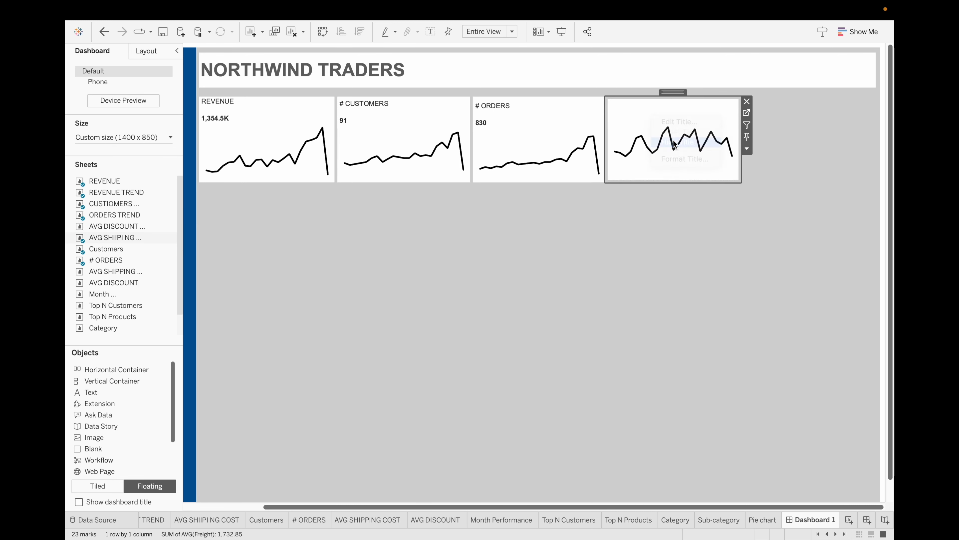
- Place the AVG SHIPPING COST sheet above the shipping trend in the fourth vertical container and hide its title
{"action": "left_click_drag", "start_coordinate": [124, 275], "coordinate": [672, 140]}
{"action": "right_click", "coordinate": [641, 116]}
{"action": "left_click", "coordinate": [666, 142]}
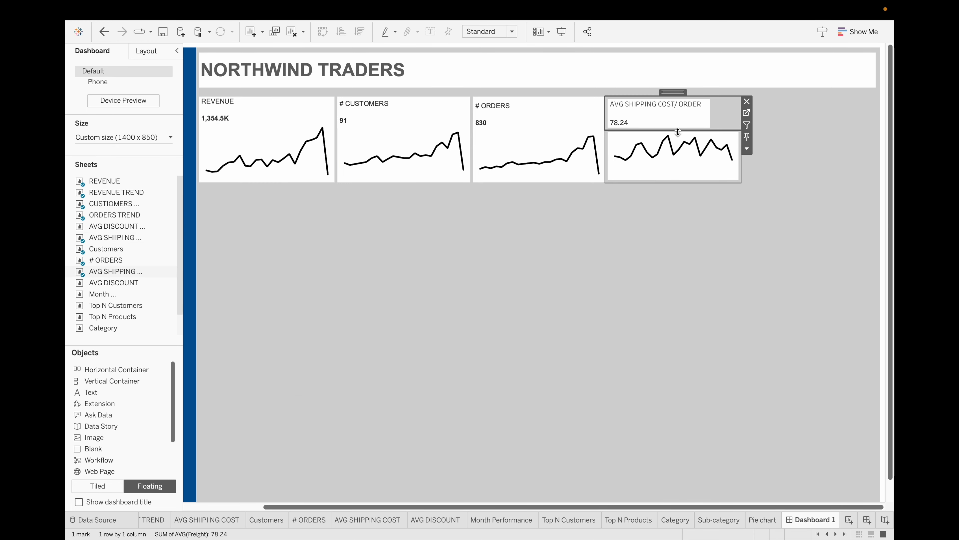
- Fit the AVG SHIPPING COST sheet to Entire View and increase its height above the trend
{"action": "left_click", "coordinate": [747, 148]}
{"action": "mouse_move", "coordinate": [763, 183]}
{"action": "left_click", "coordinate": [713, 212]}
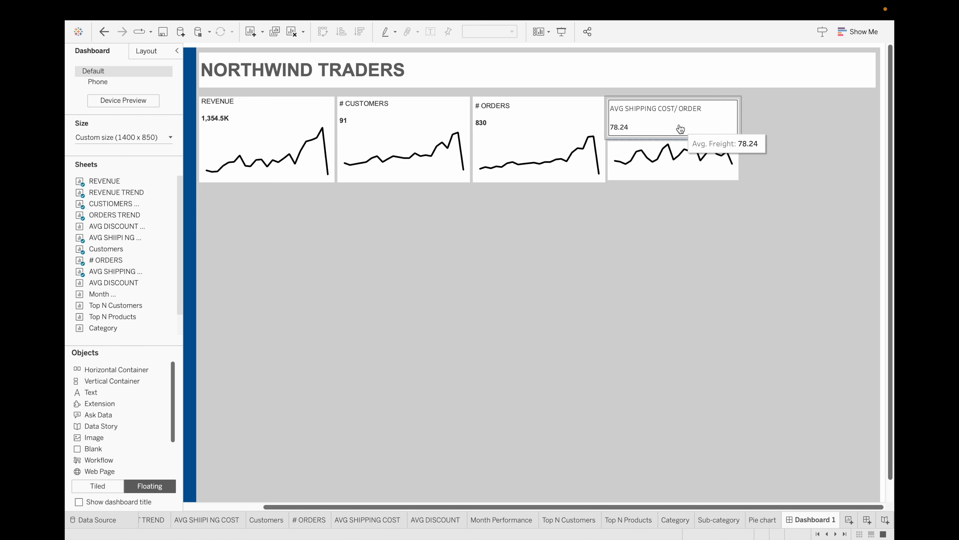
- Set the AVG SHIPPING COST sheet's outer padding to 5 on the left and 0 on the other sides
{"action": "left_click", "coordinate": [717, 130]}
{"action": "left_click", "coordinate": [146, 50]}
{"action": "left_click", "coordinate": [170, 265]}
{"action": "key", "text": "Delete"}
{"action": "type", "text": "0"}
{"action": "key", "text": "Return"}
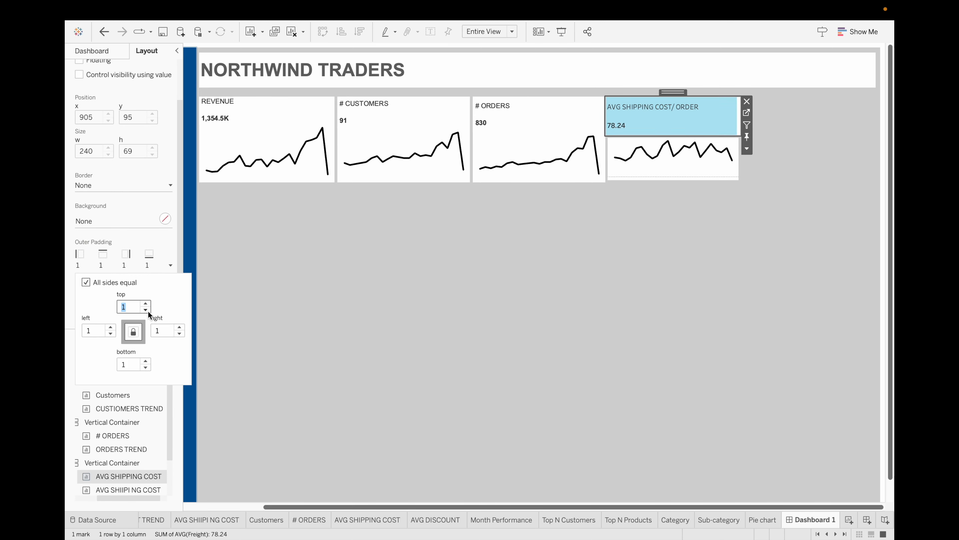
{"action": "left_click", "coordinate": [111, 327]}
{"action": "left_click", "coordinate": [110, 327]}
{"action": "left_click", "coordinate": [111, 328]}
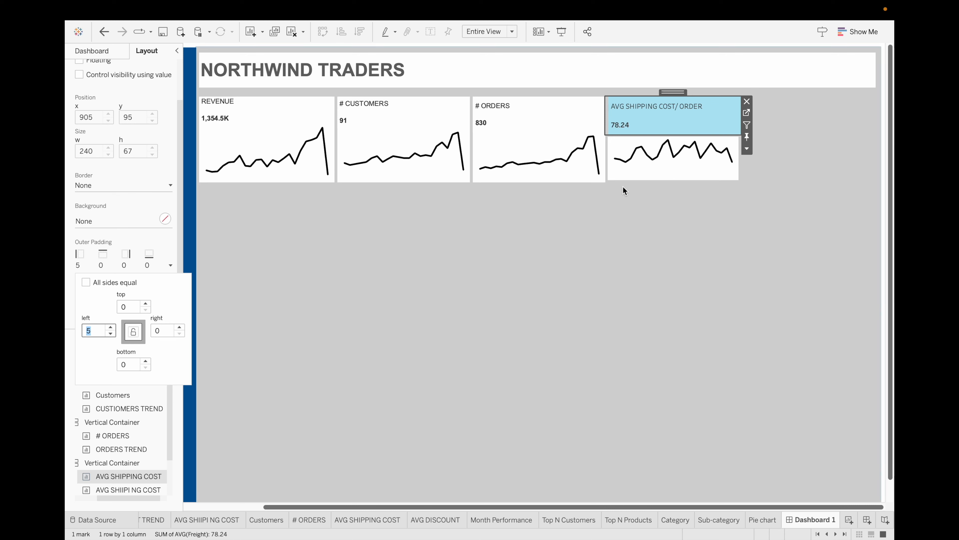
- Set the AVG SHIIPI NG COST trend's outer padding to 0 except on the left, aligning that side with the sheet above
{"action": "left_click", "coordinate": [691, 174]}
{"action": "left_click", "coordinate": [168, 266]}
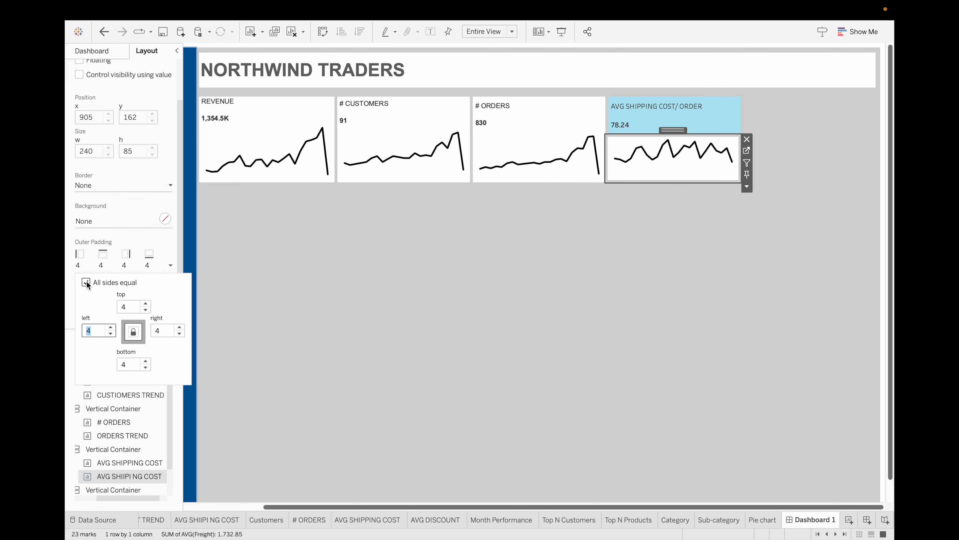
{"action": "left_click", "coordinate": [146, 310]}
{"action": "left_click", "coordinate": [145, 310]}
{"action": "left_click", "coordinate": [146, 309]}
{"action": "left_click", "coordinate": [146, 310]}
{"action": "left_click", "coordinate": [110, 327]}
{"action": "left_click", "coordinate": [110, 327]}
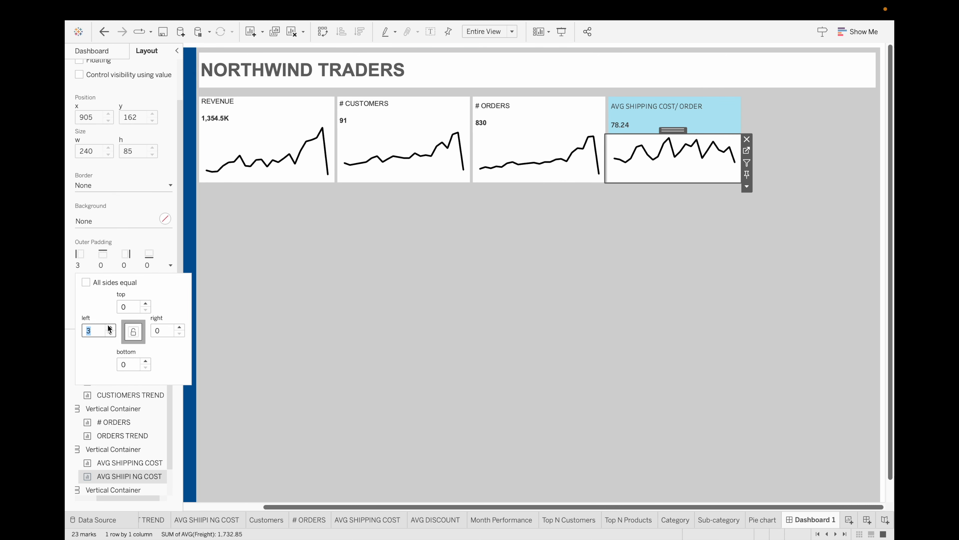
{"action": "left_click", "coordinate": [307, 294]}
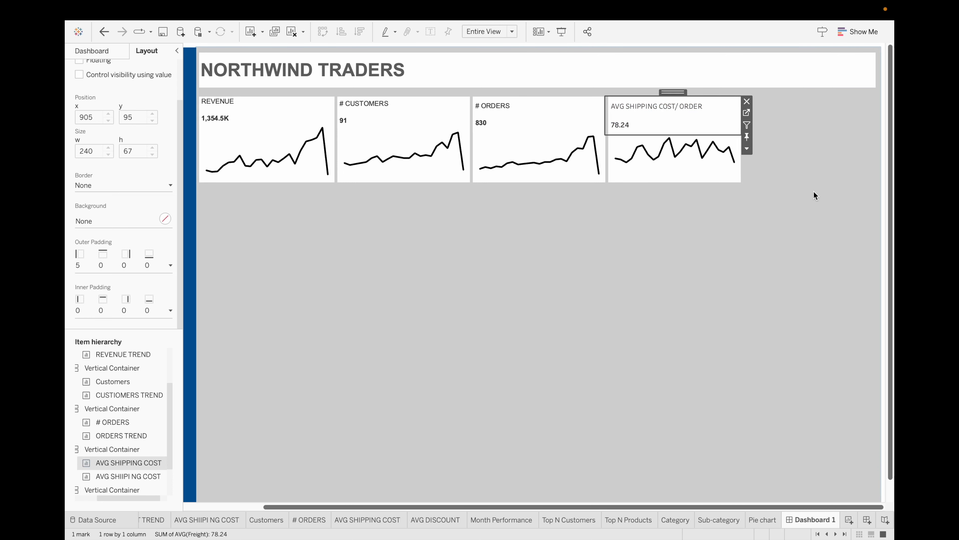
- Place the AVG DISCOUNT sheet in the empty fifth vertical container and hide its title
{"action": "left_click", "coordinate": [829, 174]}
{"action": "left_click", "coordinate": [106, 51]}
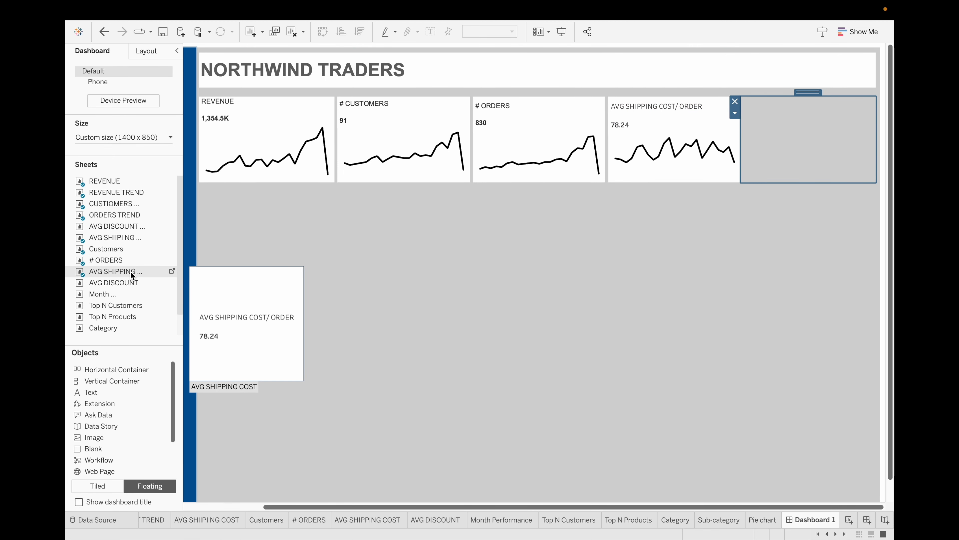
{"action": "left_click_drag", "start_coordinate": [135, 286], "coordinate": [781, 121]}
{"action": "right_click", "coordinate": [776, 112]}
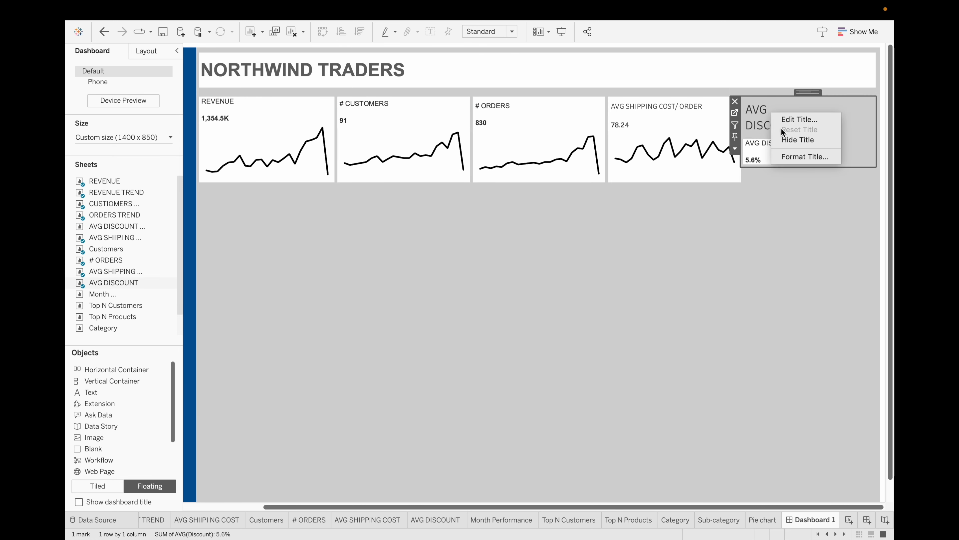
{"action": "left_click", "coordinate": [314, 206]}
- Place the AVG DISCOUNT TREND sheet beneath the AVG DISCOUNT figure in the fifth container and hide its title
{"action": "left_click_drag", "start_coordinate": [124, 227], "coordinate": [744, 142]}
{"action": "right_click", "coordinate": [803, 141]}
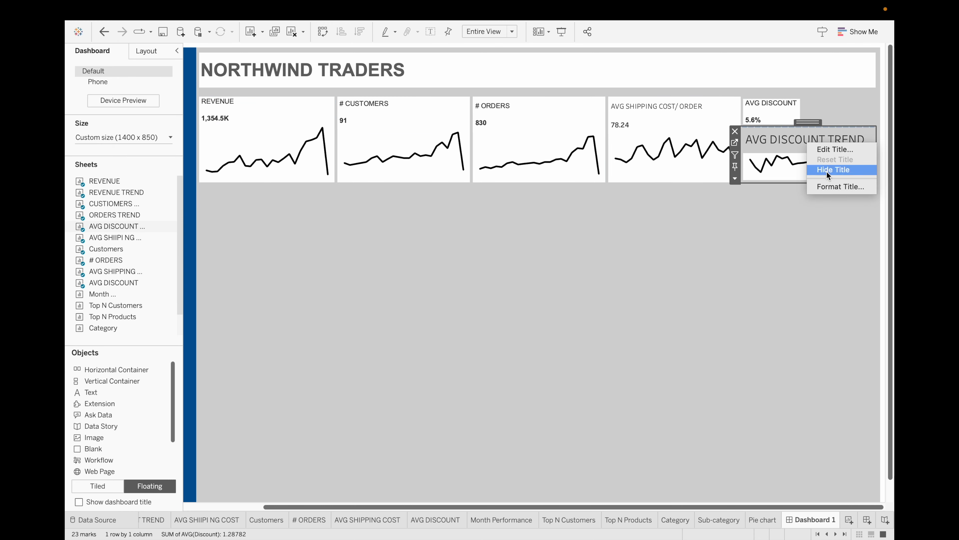
{"action": "left_click", "coordinate": [823, 173]}
- Fit the AVG DISCOUNT sheet to Entire View and increase its height above the trend
{"action": "left_click", "coordinate": [835, 116]}
{"action": "left_click", "coordinate": [735, 149]}
{"action": "mouse_move", "coordinate": [774, 180]}
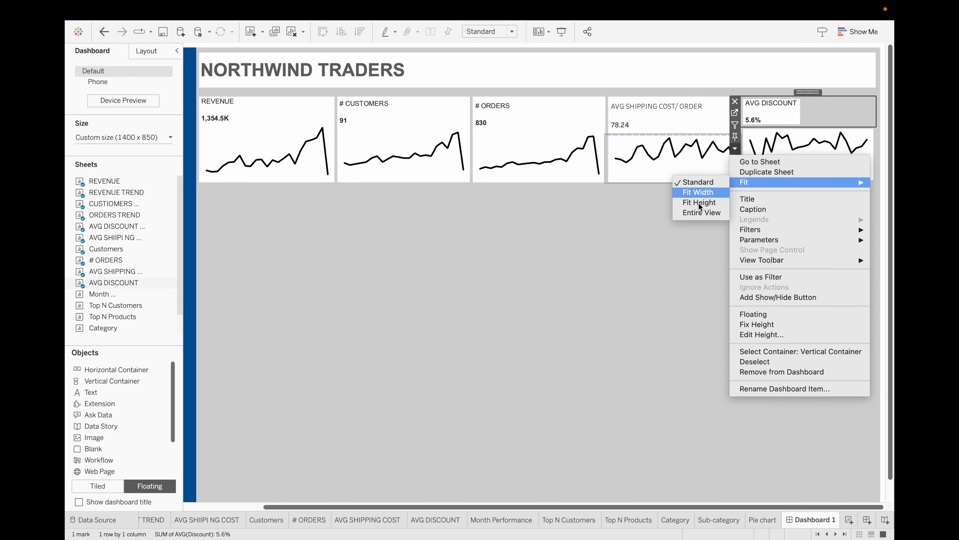
{"action": "left_click", "coordinate": [701, 216]}
{"action": "left_click_drag", "start_coordinate": [804, 113], "coordinate": [805, 142]}
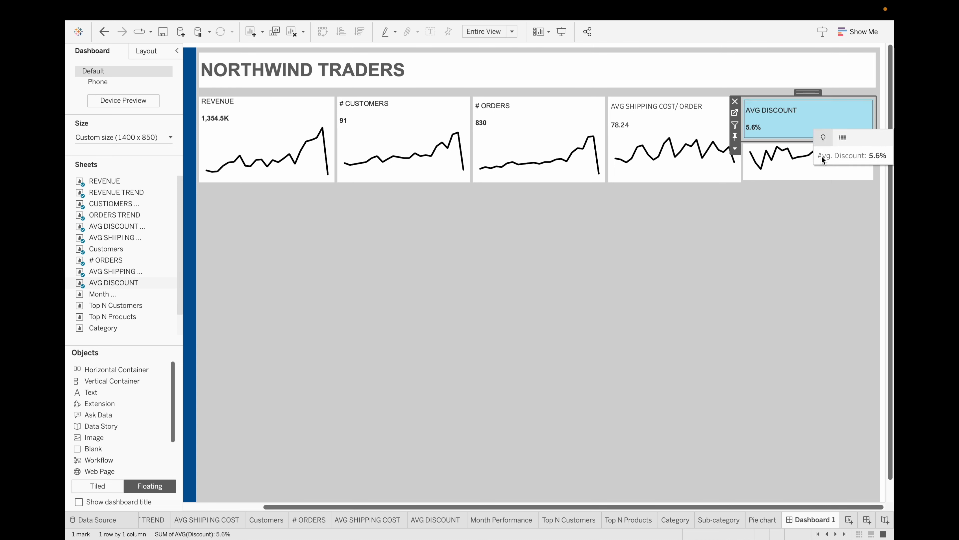
- Set the AVG DISCOUNT sheet's outer padding to 0 on all sides
{"action": "left_click", "coordinate": [144, 52]}
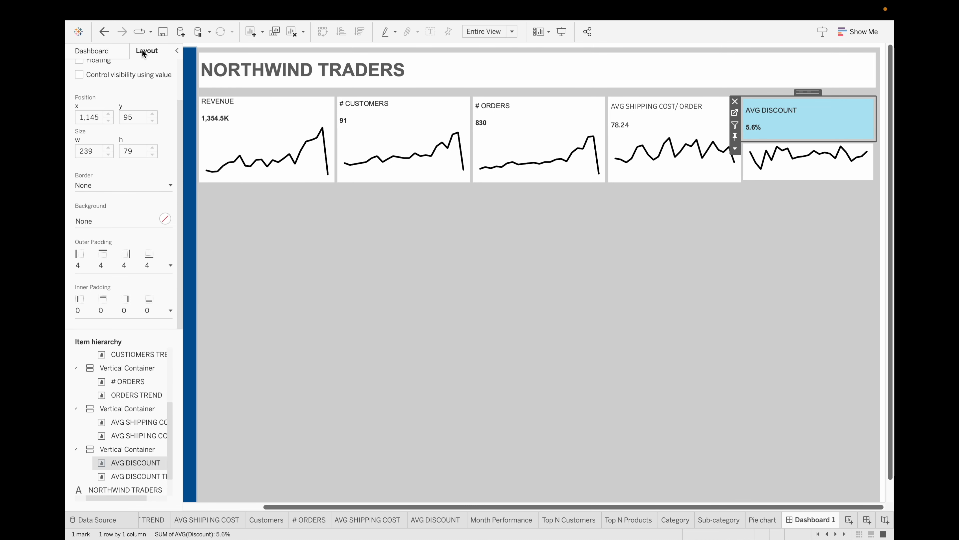
{"action": "left_click", "coordinate": [150, 264]}
{"action": "left_click", "coordinate": [147, 317]}
{"action": "left_click", "coordinate": [790, 257]}
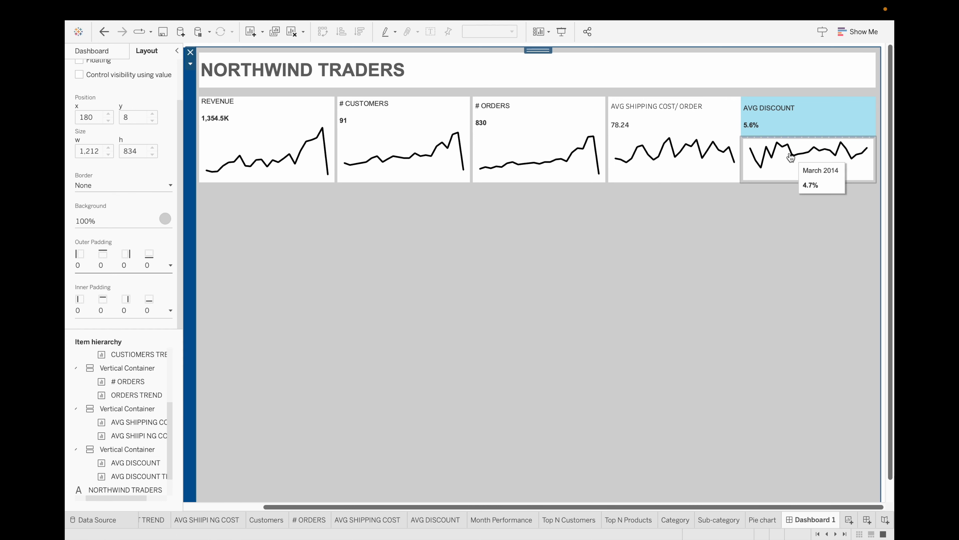
- Set the AVG DISCOUNT TREND sheet's outer padding to 0 on all sides
{"action": "left_click", "coordinate": [791, 155]}
{"action": "left_click", "coordinate": [170, 265]}
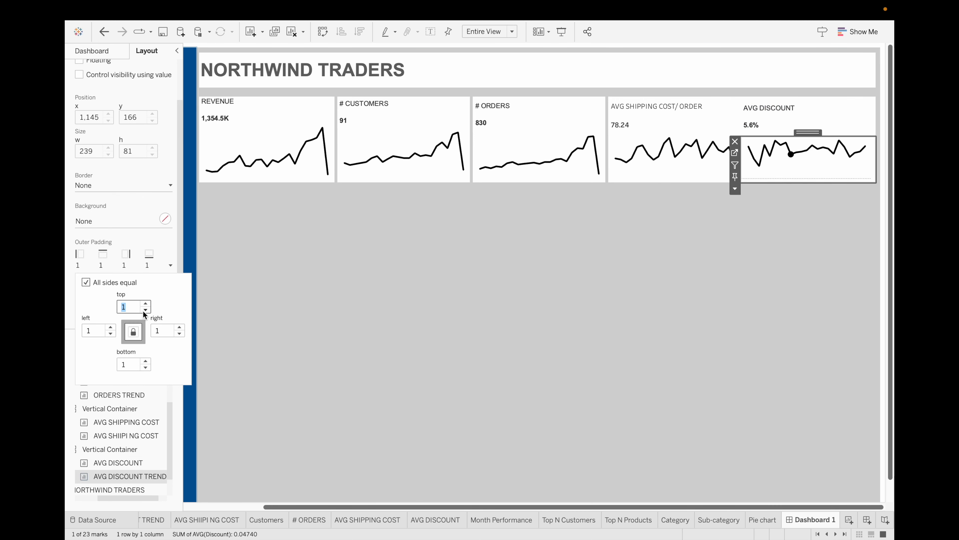
{"action": "left_click", "coordinate": [550, 269]}
{"action": "left_click", "coordinate": [170, 265]}
{"action": "left_click", "coordinate": [111, 327]}
- Set only the left outer padding to 5 for both the AVG DISCOUNT sheet and its trend
{"action": "left_click", "coordinate": [803, 111]}
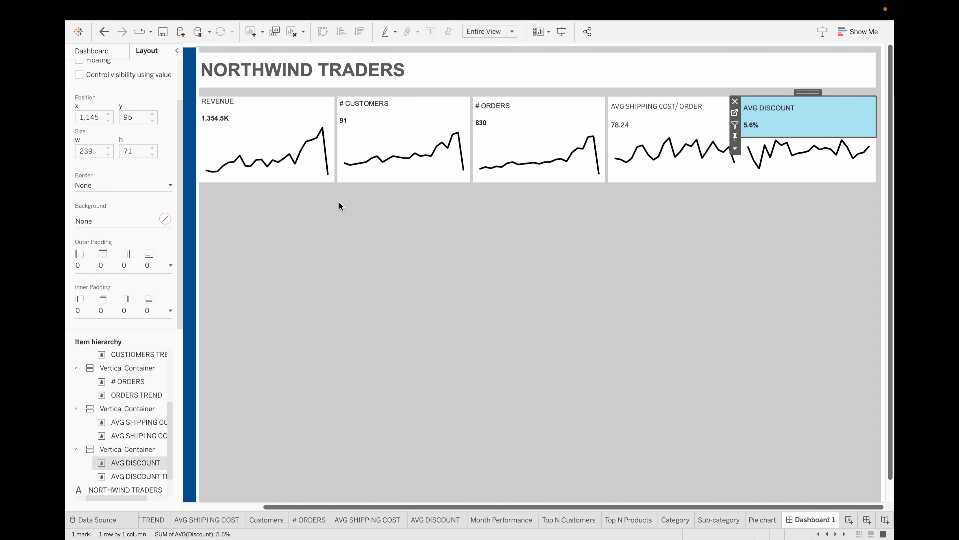
{"action": "left_click", "coordinate": [171, 265]}
{"action": "left_click", "coordinate": [86, 282]}
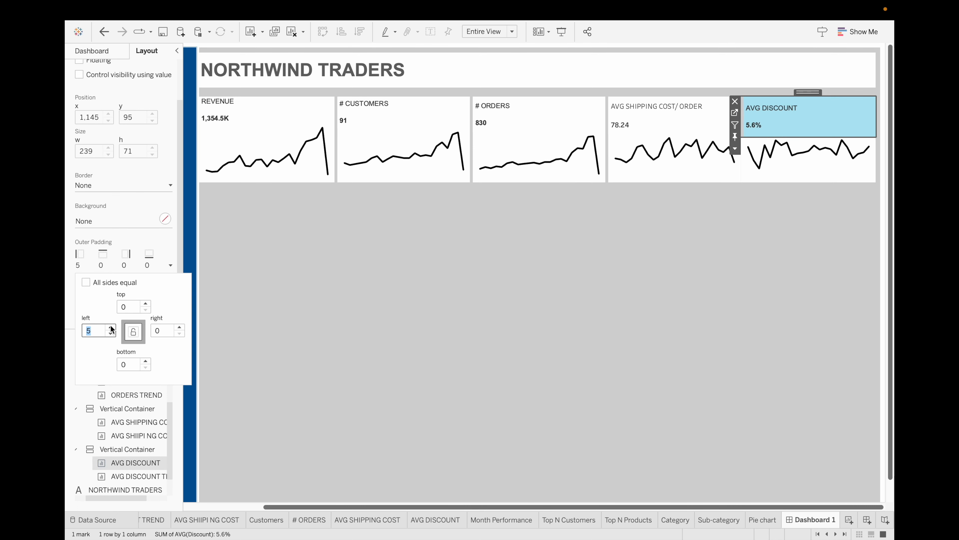
{"action": "left_click", "coordinate": [788, 167]}
{"action": "left_click", "coordinate": [129, 269]}
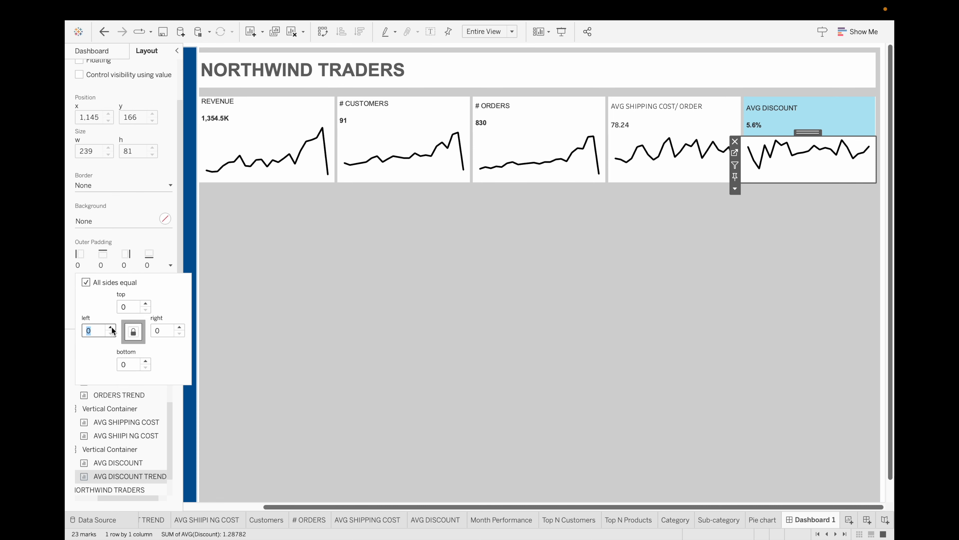
{"action": "type", "text": "5"}
{"action": "left_click", "coordinate": [439, 279]}
- Slightly reduce the height of the AVG DISCOUNT sheet above its trend
{"action": "left_click", "coordinate": [800, 134]}
{"action": "left_click", "coordinate": [808, 136]}
{"action": "left_click", "coordinate": [770, 248]}
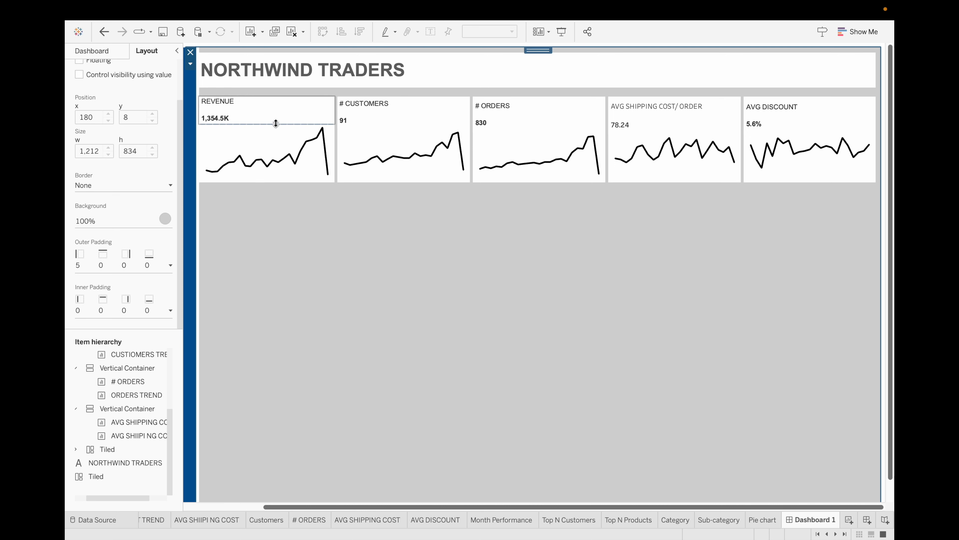
- Open the REVENUE sheet and set the font size of <SUM(Revenue)> in its text label to 18
{"action": "left_click", "coordinate": [263, 120]}
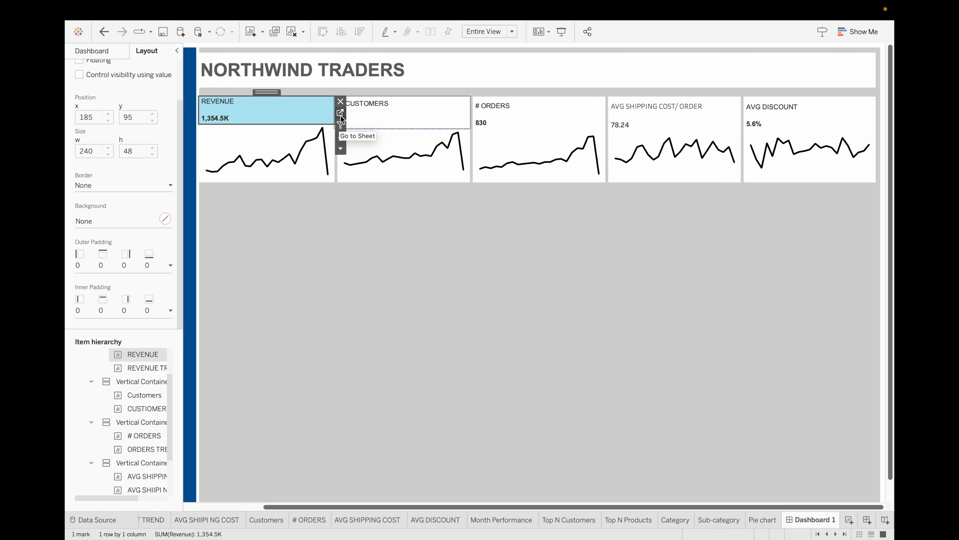
{"action": "left_click", "coordinate": [340, 113]}
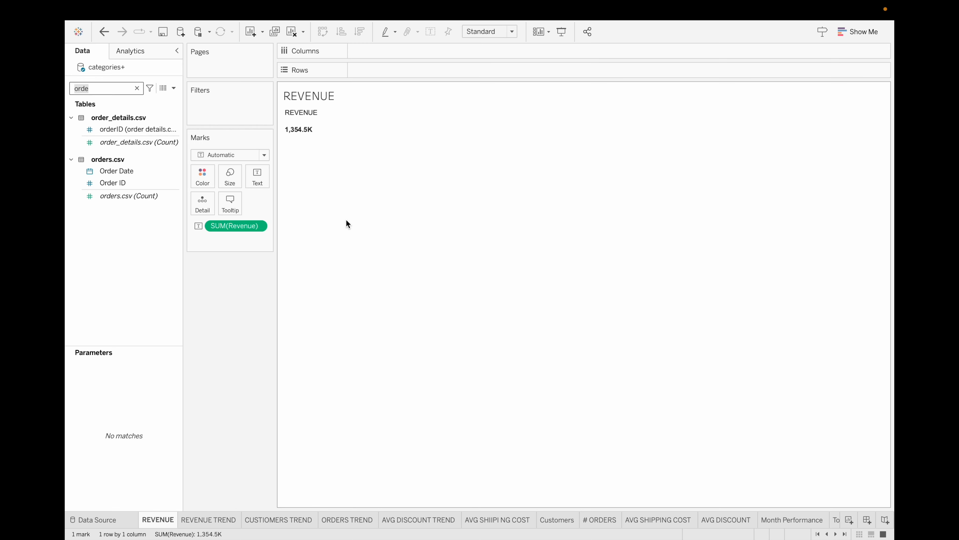
{"action": "left_click", "coordinate": [265, 178]}
{"action": "left_click", "coordinate": [359, 204]}
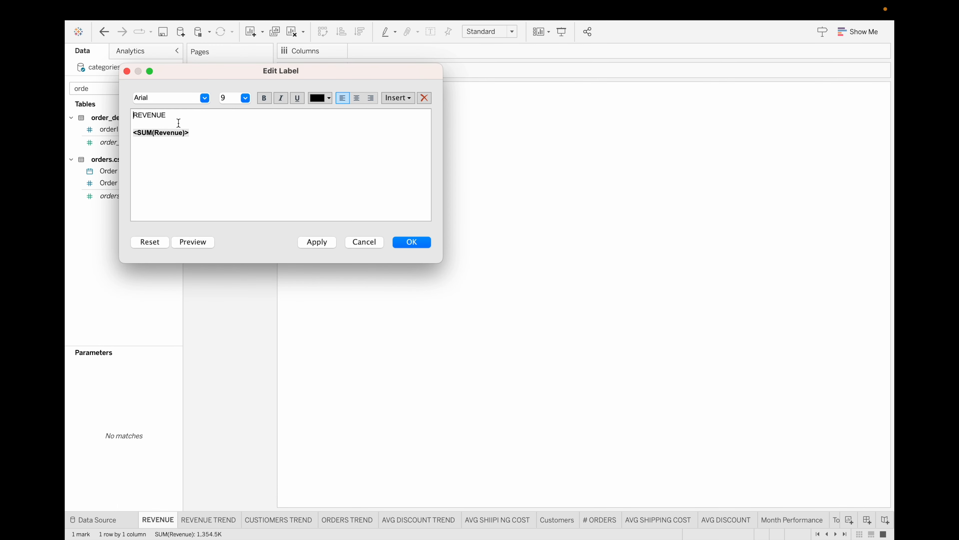
{"action": "left_click", "coordinate": [244, 99]}
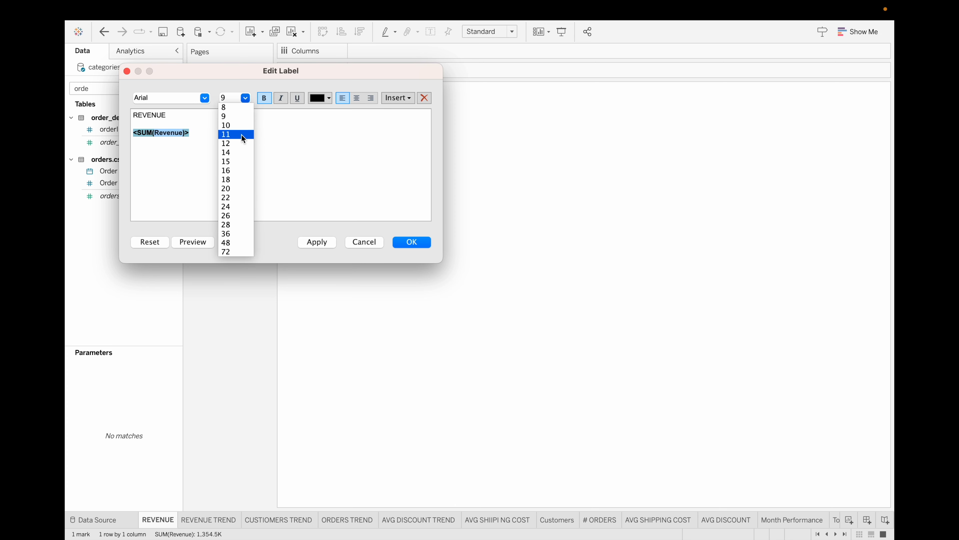
{"action": "left_click", "coordinate": [238, 179]}
{"action": "left_click", "coordinate": [404, 241]}
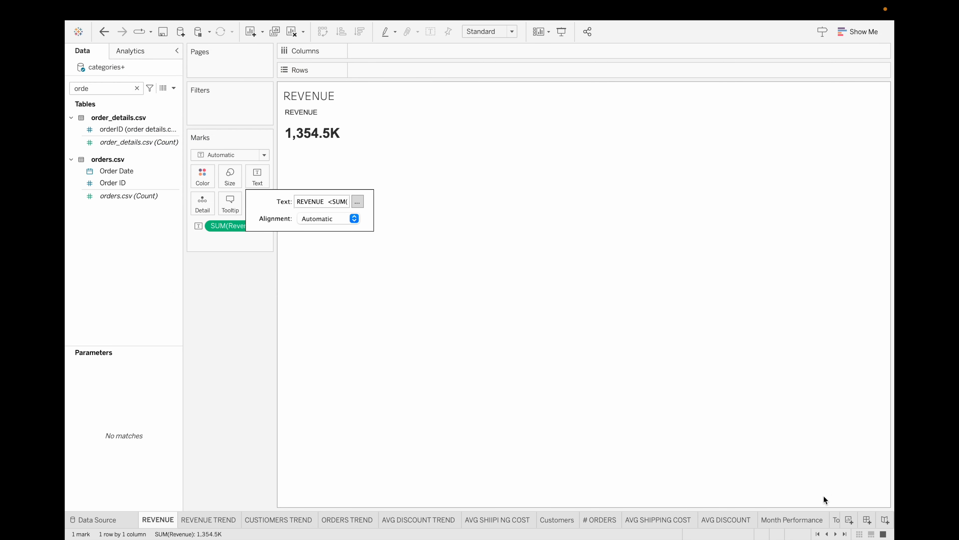
- Return to Dashboard 1 and increase the REVENUE sheet's height so the enlarged figure fits above its trend
{"action": "left_click", "coordinate": [812, 520]}
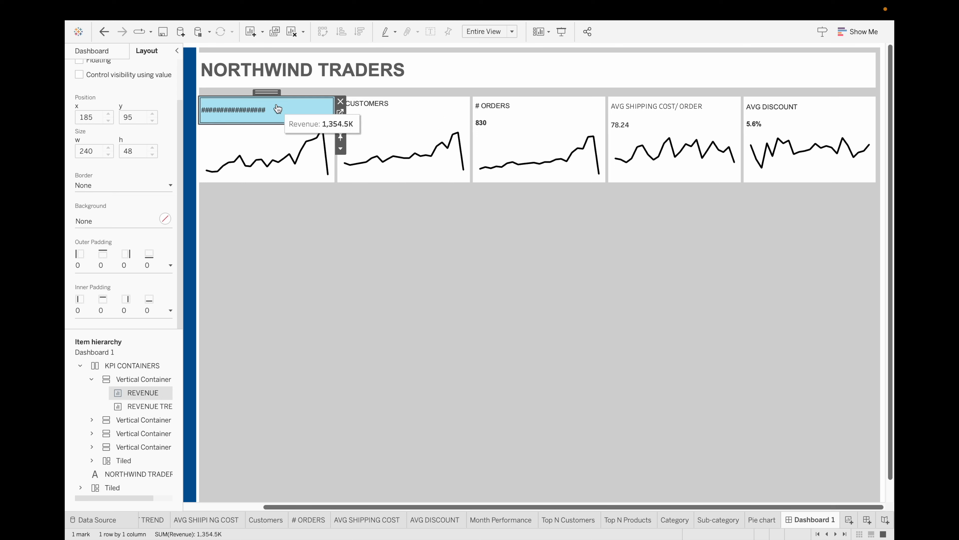
{"action": "left_click", "coordinate": [279, 125]}
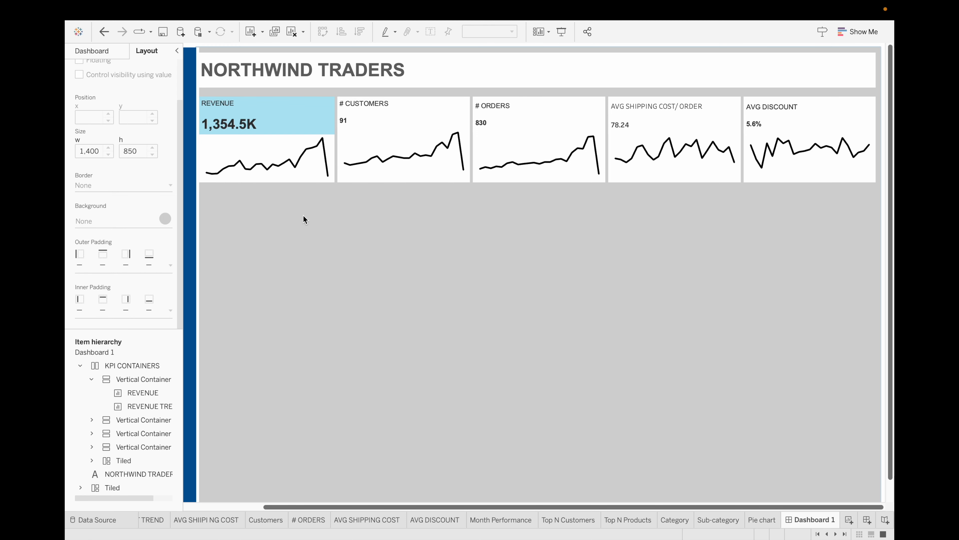
{"action": "left_click", "coordinate": [313, 138]}
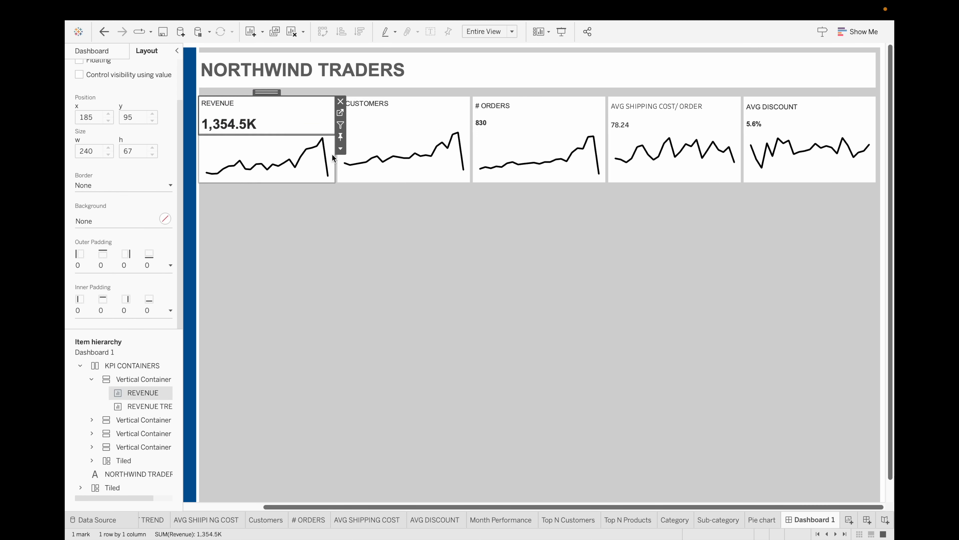
- Hide all the KPI and trend worksheets already placed on the dashboard, from REVENUE through AVG DISCOUNT
{"action": "left_click", "coordinate": [117, 52]}
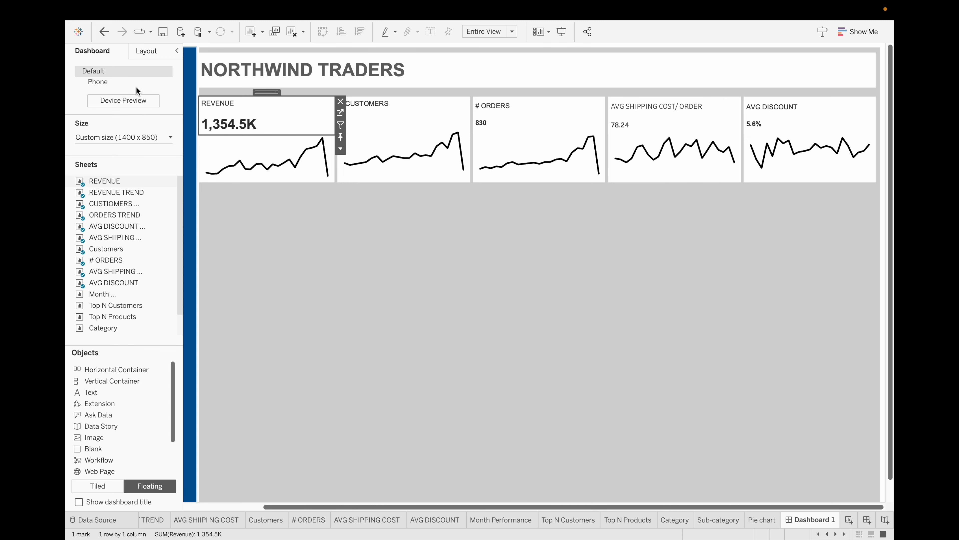
{"action": "right_click", "coordinate": [124, 179]}
{"action": "scroll", "coordinate": [151, 228], "scroll_direction": "down", "scroll_amount": 1}
{"action": "right_click", "coordinate": [143, 180]}
{"action": "left_click", "coordinate": [168, 246]}
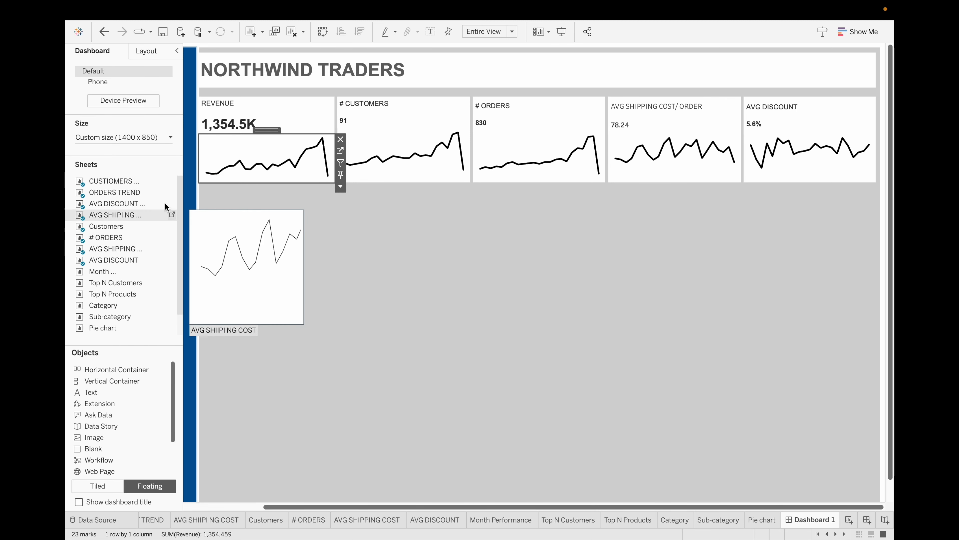
{"action": "right_click", "coordinate": [141, 184]}
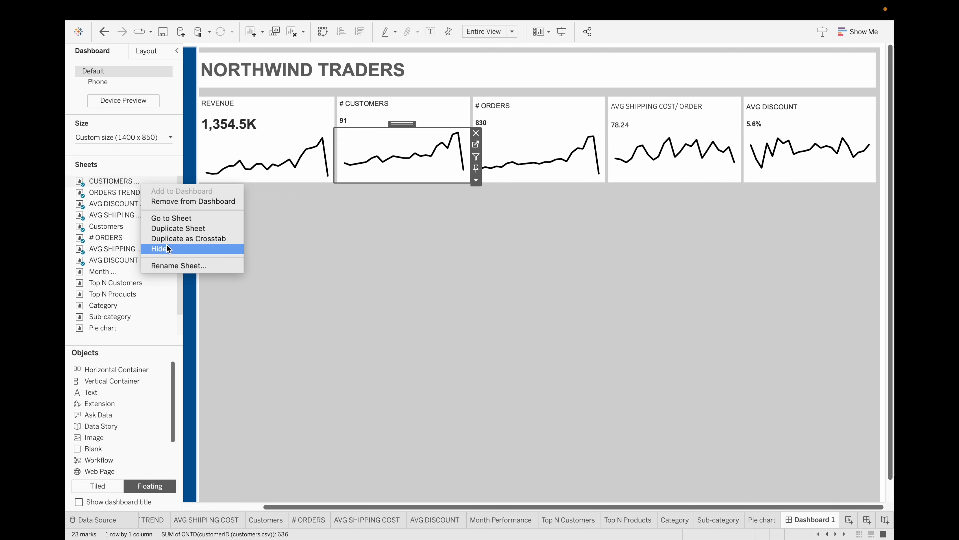
{"action": "left_click", "coordinate": [166, 247]}
{"action": "right_click", "coordinate": [145, 180]}
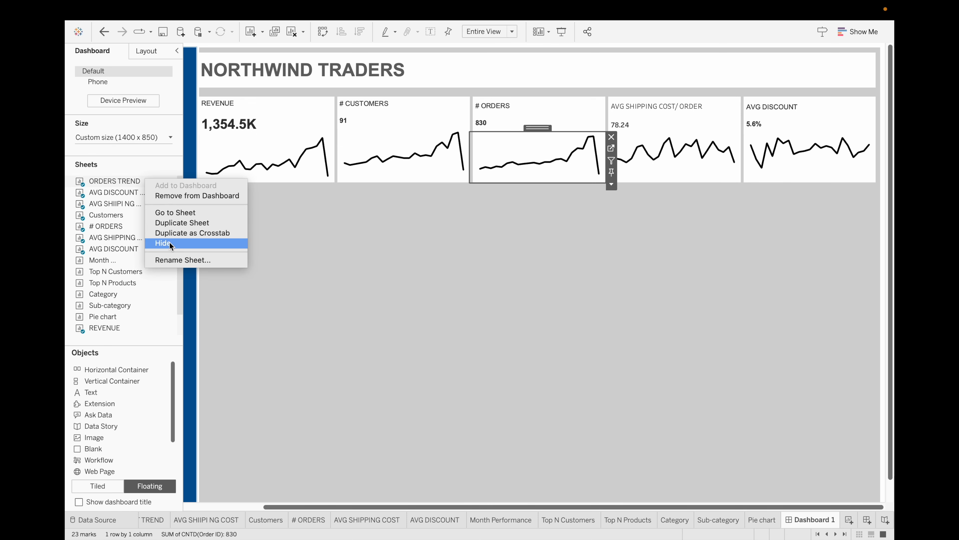
{"action": "left_click", "coordinate": [168, 243]}
{"action": "right_click", "coordinate": [138, 182]}
{"action": "left_click", "coordinate": [161, 245]}
{"action": "right_click", "coordinate": [137, 181]}
{"action": "left_click", "coordinate": [160, 245]}
{"action": "right_click", "coordinate": [136, 181]}
{"action": "left_click", "coordinate": [157, 246]}
{"action": "right_click", "coordinate": [134, 181]}
{"action": "left_click", "coordinate": [156, 245]}
- Enlarge the customer count in the Customers sheet's label and increase that sheet's height on the dashboard to fit it
{"action": "left_click", "coordinate": [453, 151]}
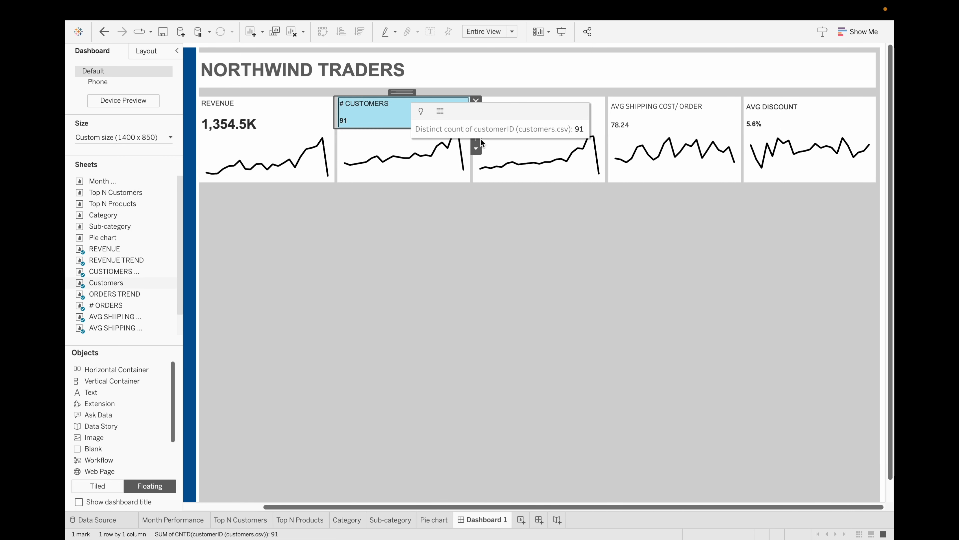
{"action": "left_click", "coordinate": [477, 113]}
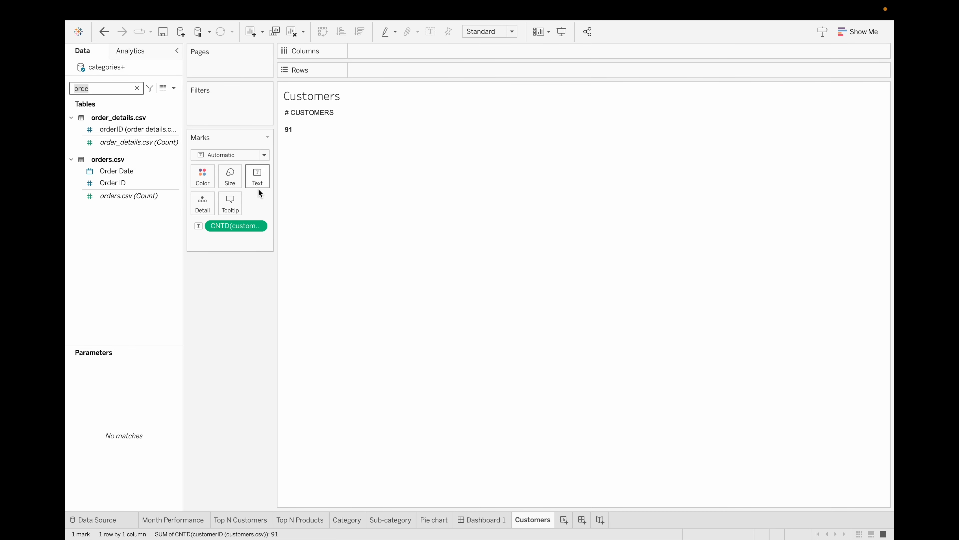
{"action": "left_click", "coordinate": [257, 177]}
{"action": "left_click", "coordinate": [357, 199]}
{"action": "left_click", "coordinate": [245, 98]}
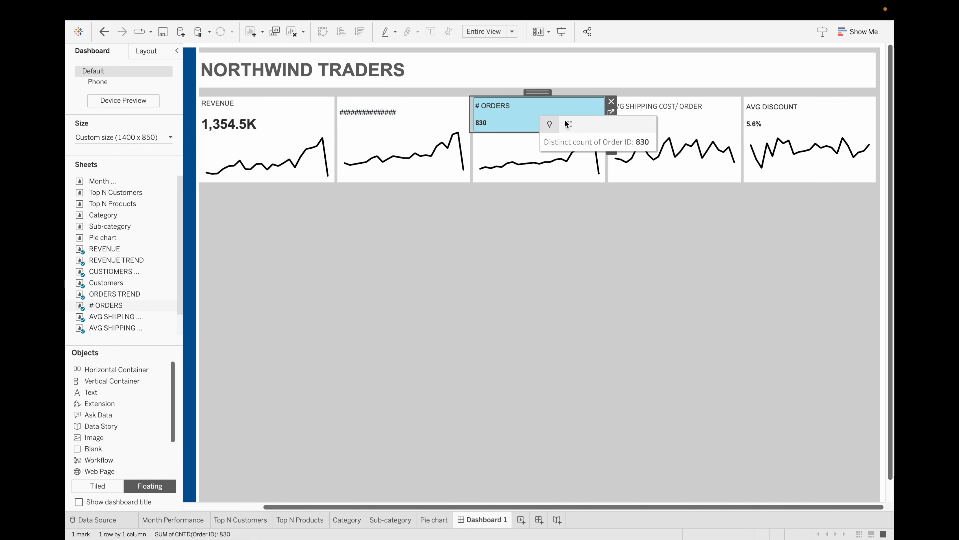
{"action": "left_click", "coordinate": [403, 109]}
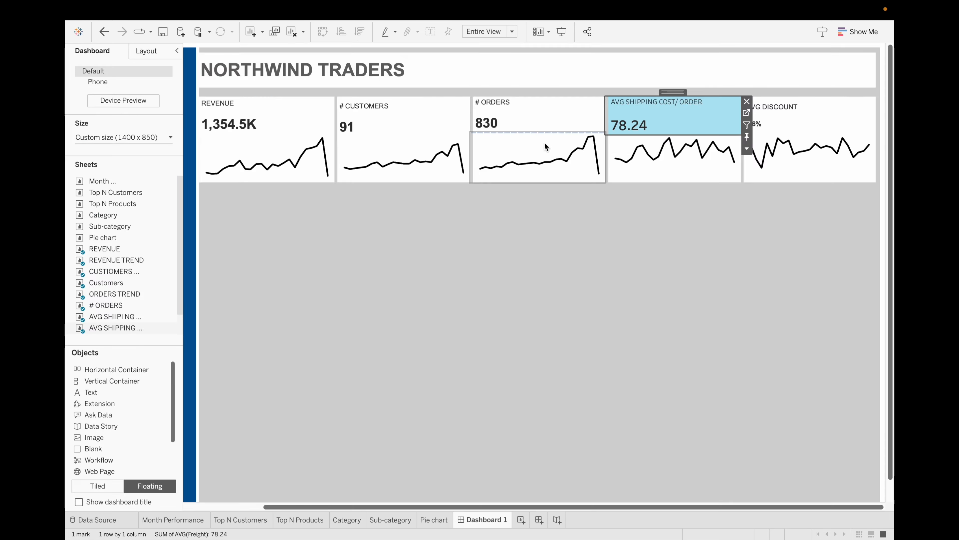
- Enlarge the <AVG(Discount)> figure in the AVG DISCOUNT sheet's label
{"action": "left_click", "coordinate": [544, 143]}
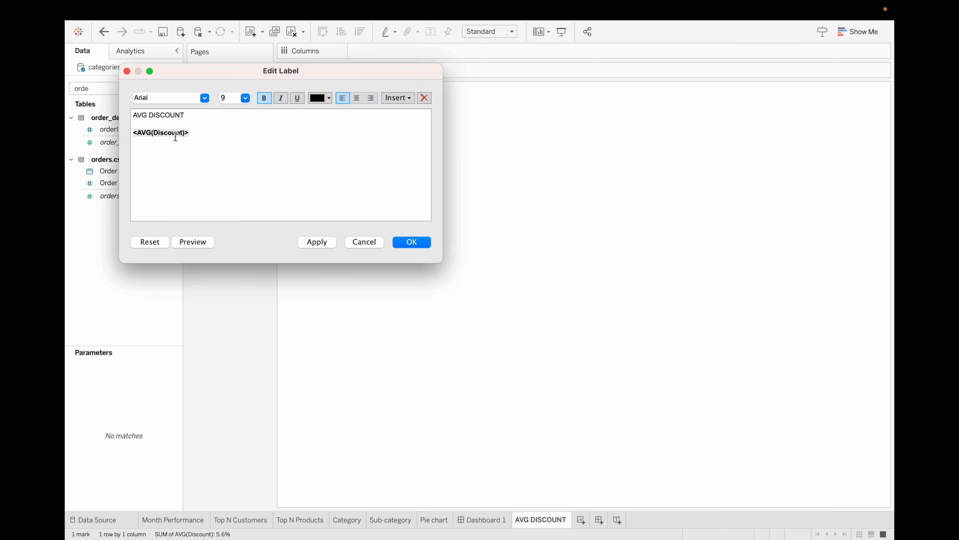
{"action": "double_click", "coordinate": [173, 133]}
{"action": "left_click", "coordinate": [245, 98]}
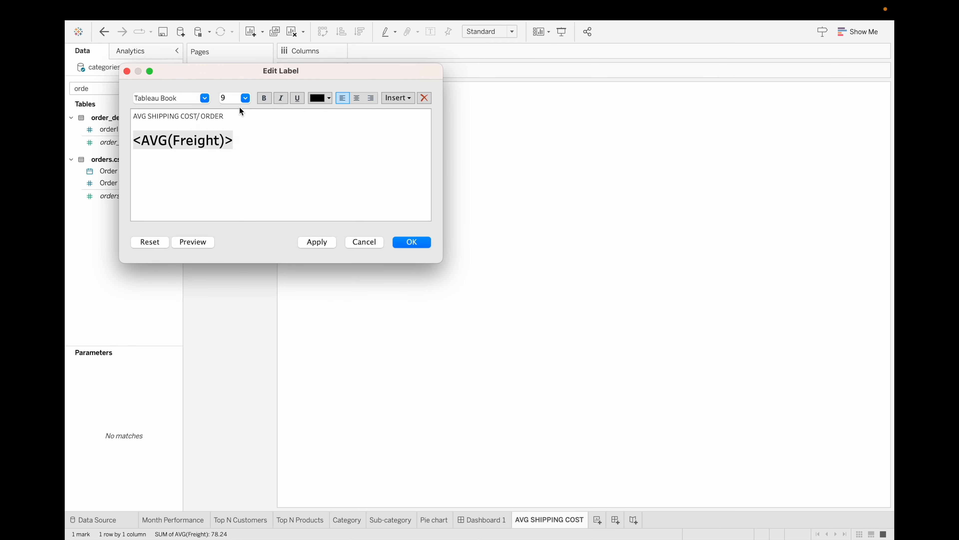
- Change the AVG SHIPPING COST label's font to Arial to match the other KPI labels
{"action": "left_click", "coordinate": [204, 98]}
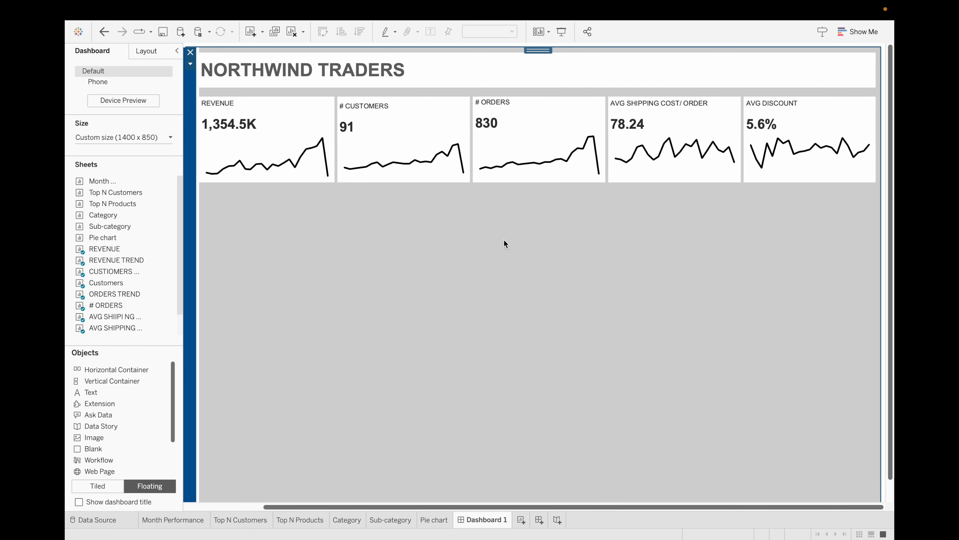
{"action": "left_click", "coordinate": [318, 264]}
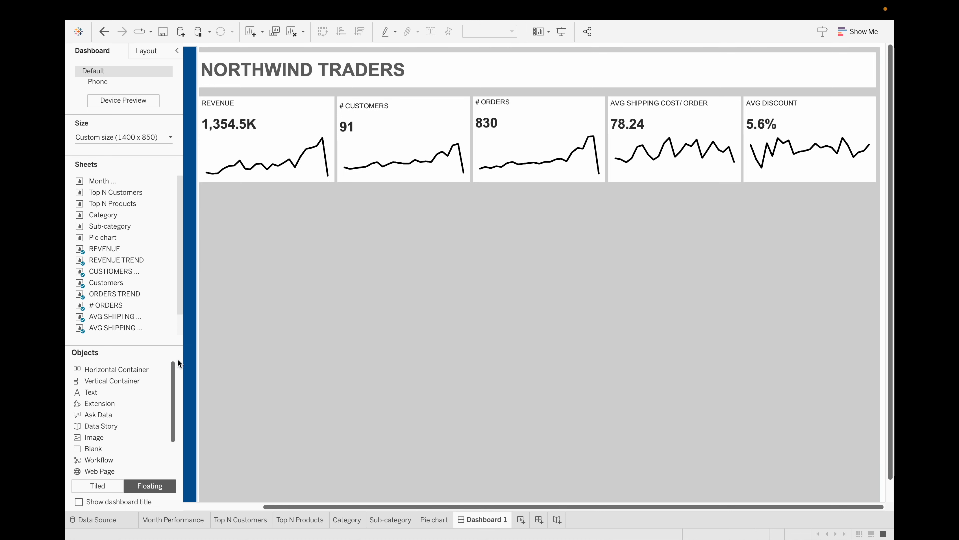
- Add a floating vertical container beneath the KPI row and size it to span the first three KPI cards
{"action": "left_click_drag", "start_coordinate": [122, 382], "coordinate": [202, 192]}
{"action": "left_click_drag", "start_coordinate": [434, 264], "coordinate": [604, 252]}
{"action": "scroll", "coordinate": [407, 405], "scroll_direction": "down", "scroll_amount": 1}
{"action": "scroll", "coordinate": [407, 405], "scroll_direction": "left", "scroll_amount": 1}
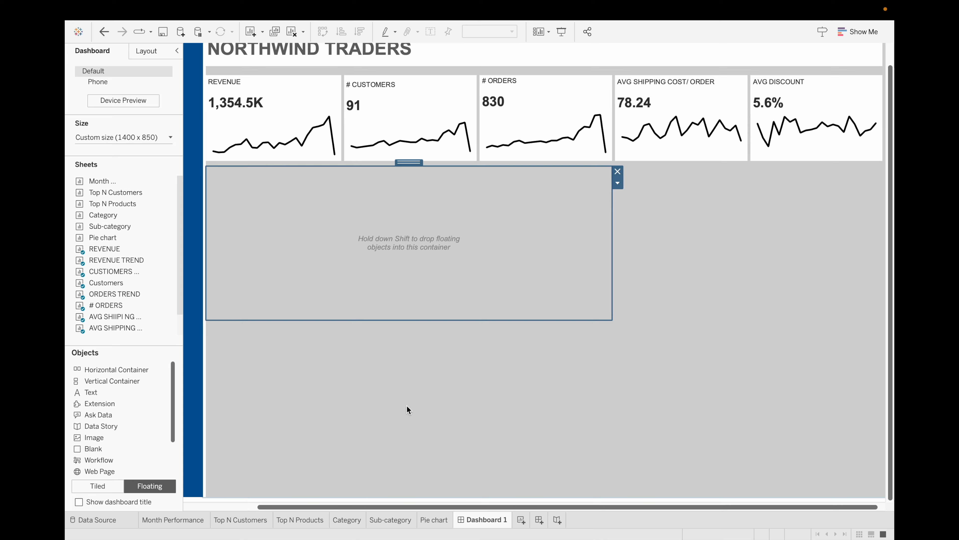
- Place the Month Performance sheet in the empty container below the KPI cards and hide its title
{"action": "scroll", "coordinate": [407, 405], "scroll_direction": "up", "scroll_amount": 1}
{"action": "left_click_drag", "start_coordinate": [104, 180], "coordinate": [245, 222]}
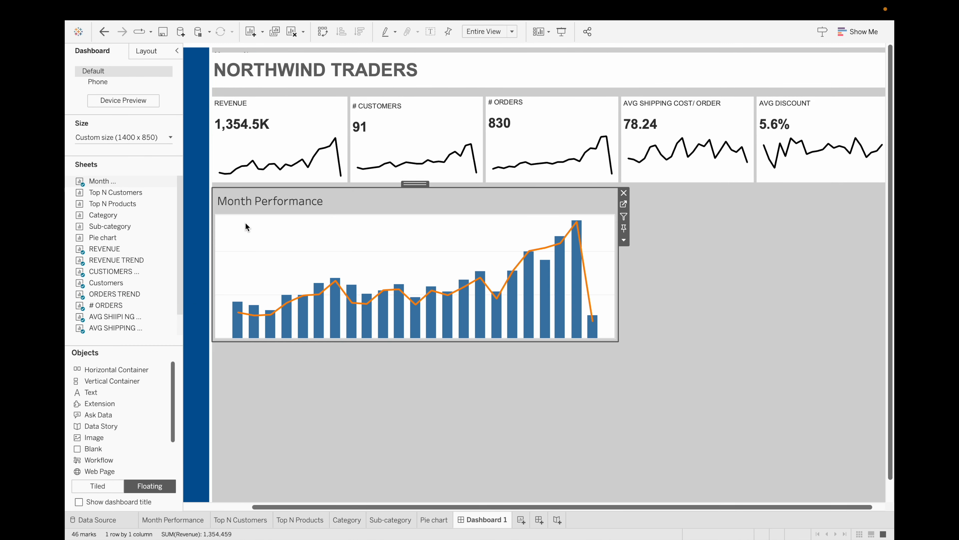
{"action": "right_click", "coordinate": [278, 203]}
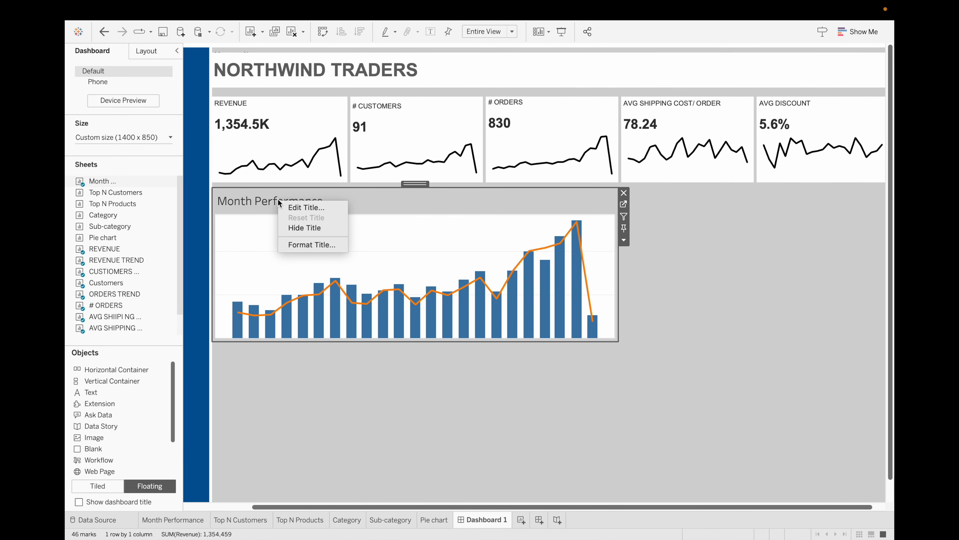
{"action": "left_click", "coordinate": [302, 228]}
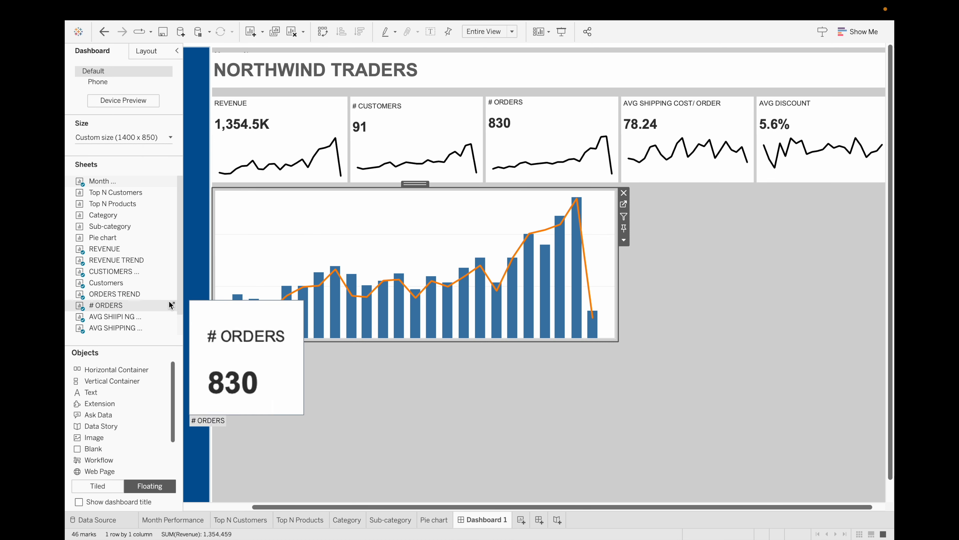
- Add the text heading "Monthly Revenue & Quantity Sold Performance" above the monthly chart, formatted in bold 12-point Arial
{"action": "left_click_drag", "start_coordinate": [115, 392], "coordinate": [304, 214]}
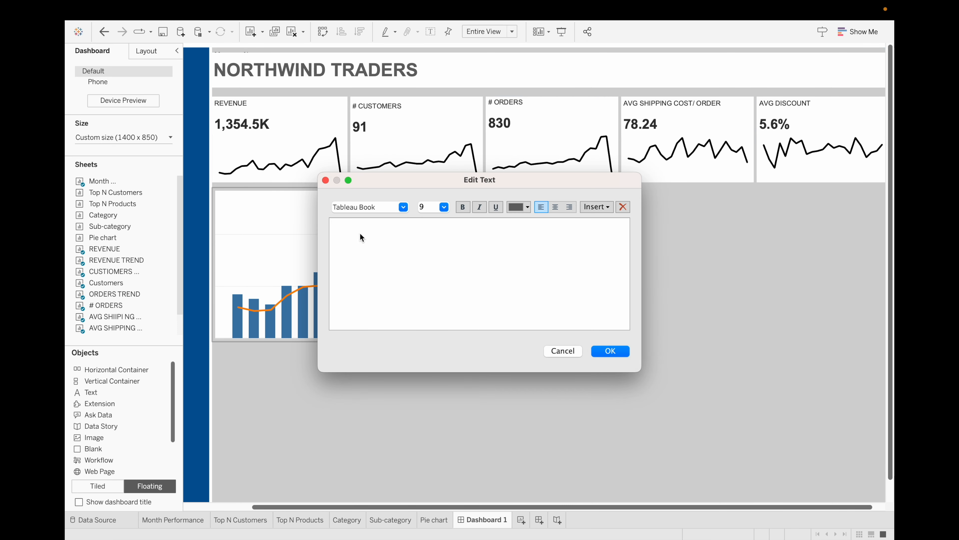
{"action": "type", "text": "Monthly Revenue & Quantity Sold Performance"}
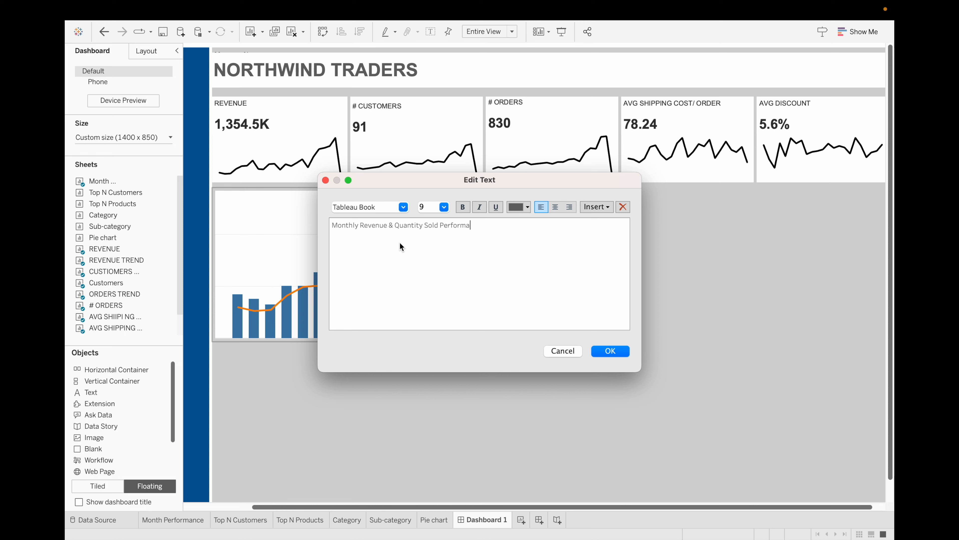
{"action": "triple_click", "coordinate": [406, 228]}
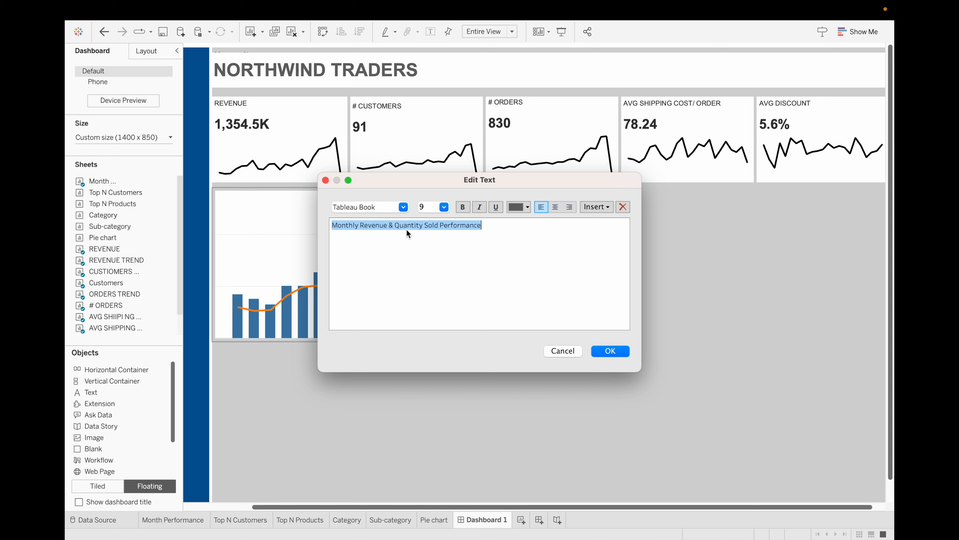
{"action": "left_click", "coordinate": [404, 207]}
{"action": "scroll", "coordinate": [397, 265], "scroll_direction": "up", "scroll_amount": 20}
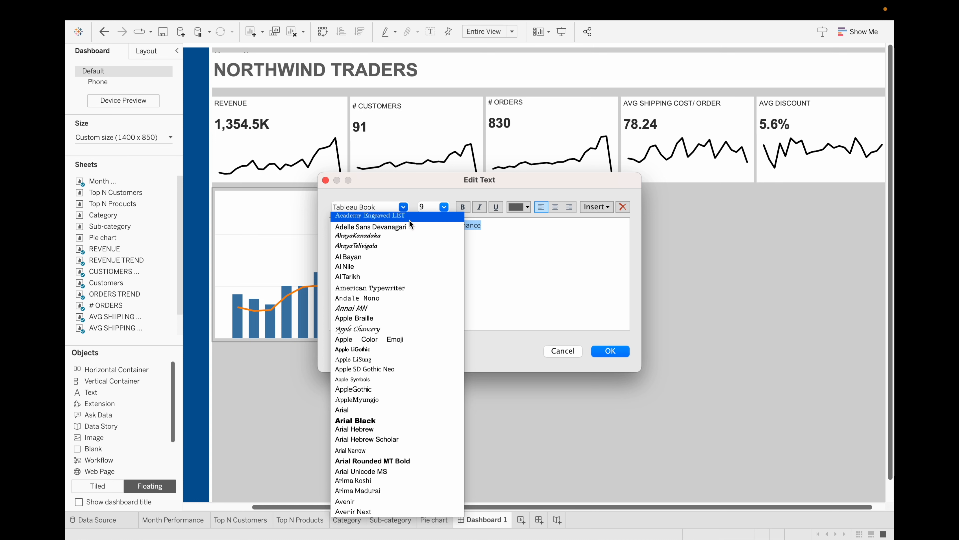
{"action": "left_click", "coordinate": [353, 409]}
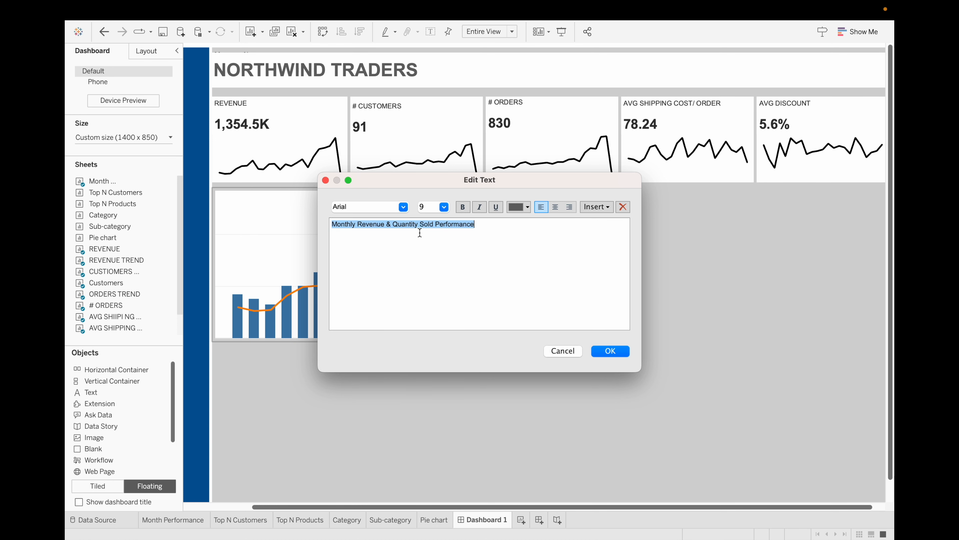
{"action": "left_click", "coordinate": [444, 208]}
{"action": "left_click", "coordinate": [432, 254]}
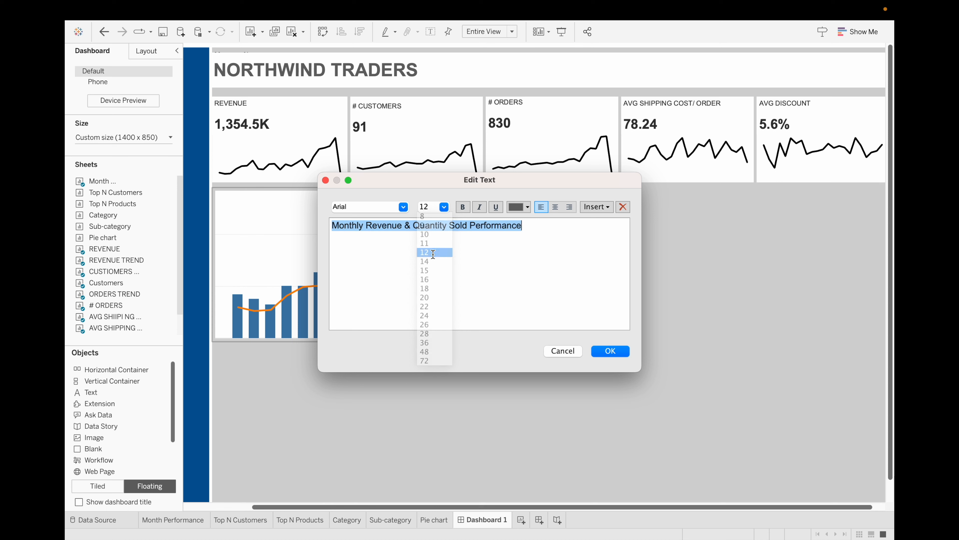
{"action": "left_click", "coordinate": [463, 207]}
{"action": "left_click", "coordinate": [599, 349]}
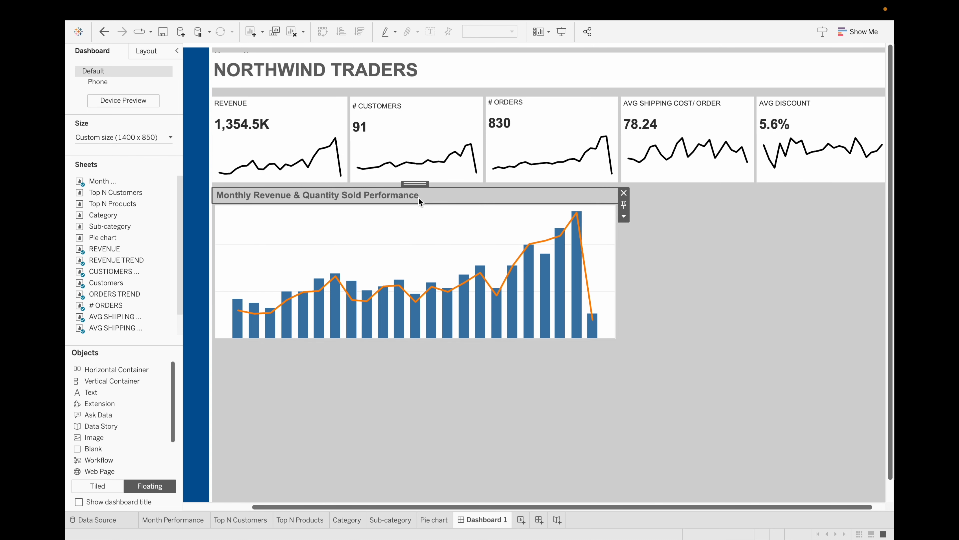
- Give the monthly chart's heading a white background and reduce its outer padding to 0 on all sides
{"action": "left_click", "coordinate": [148, 49]}
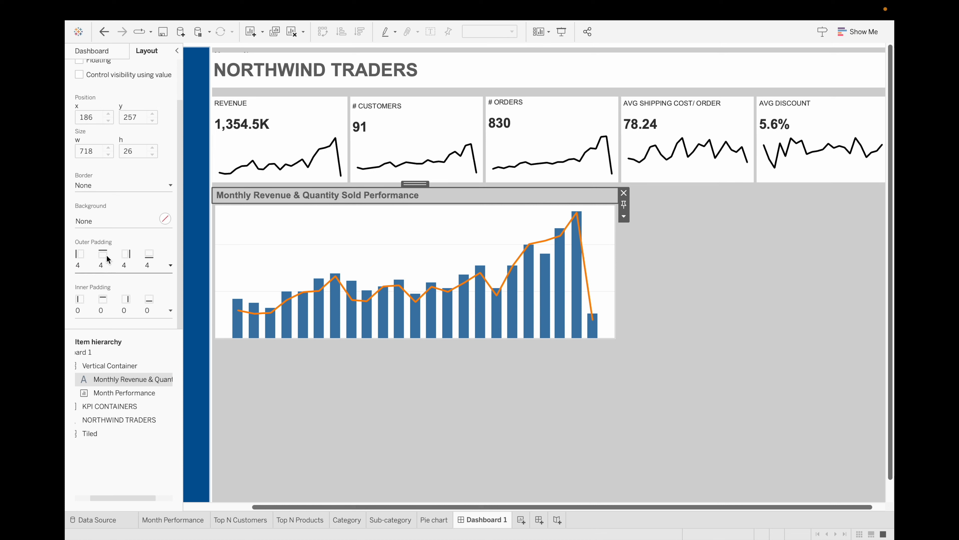
{"action": "left_click", "coordinate": [107, 220]}
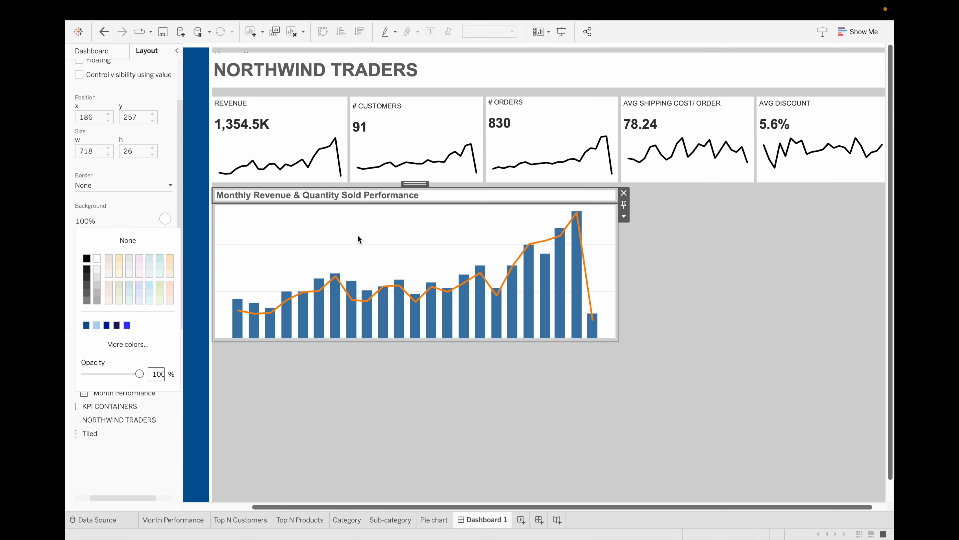
{"action": "left_click", "coordinate": [134, 174]}
{"action": "left_click", "coordinate": [130, 264]}
{"action": "left_click", "coordinate": [145, 310]}
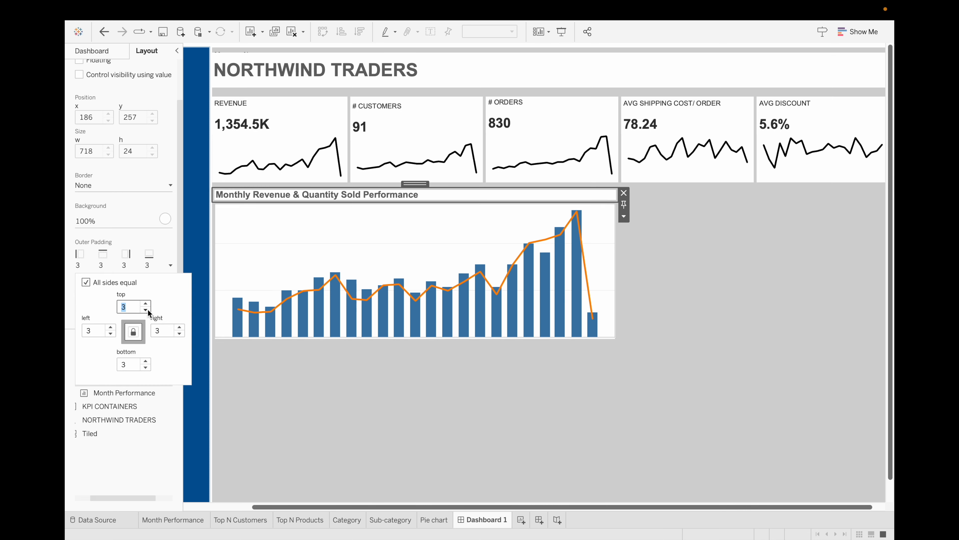
- Set the Month Performance chart's outer padding to 0 on all sides
{"action": "left_click", "coordinate": [229, 300]}
{"action": "left_click", "coordinate": [171, 265]}
{"action": "left_click", "coordinate": [146, 310]}
{"action": "left_click", "coordinate": [145, 309]}
{"action": "left_click", "coordinate": [146, 310]}
{"action": "left_click", "coordinate": [146, 310]}
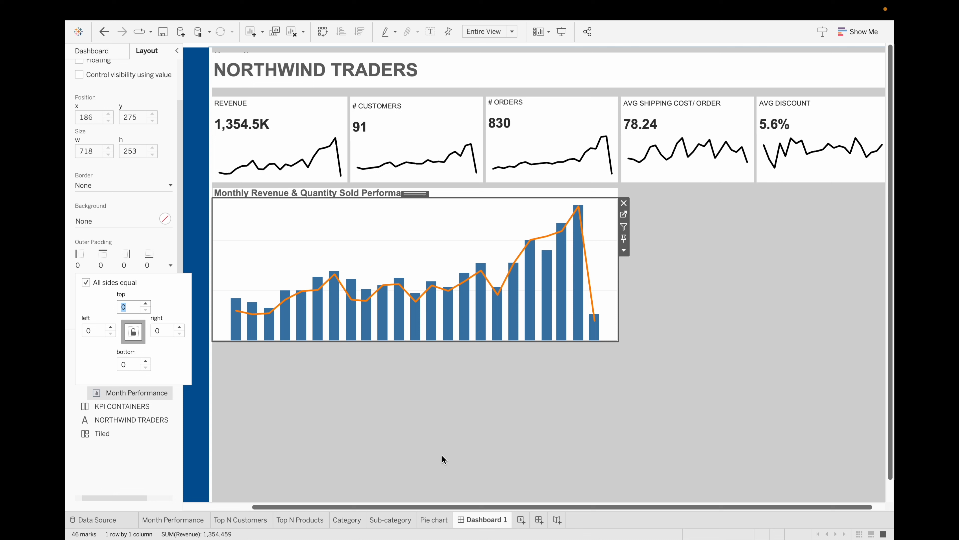
- Increase the height of the "Monthly Revenue & Quantity Sold Performance" heading within its container
{"action": "left_click", "coordinate": [442, 455]}
{"action": "left_click", "coordinate": [455, 193]}
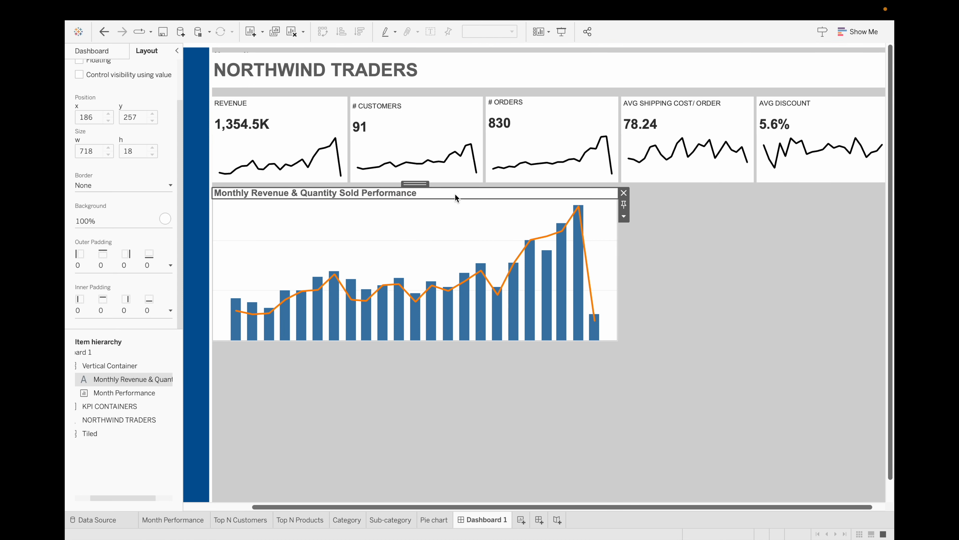
{"action": "left_click", "coordinate": [455, 197]}
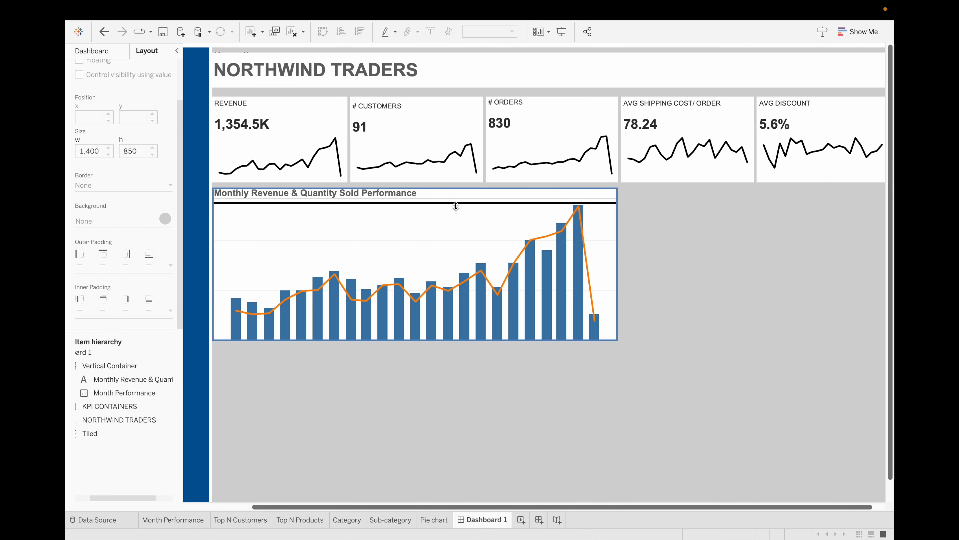
{"action": "left_click_drag", "start_coordinate": [455, 206], "coordinate": [450, 206]}
{"action": "left_click", "coordinate": [739, 272]}
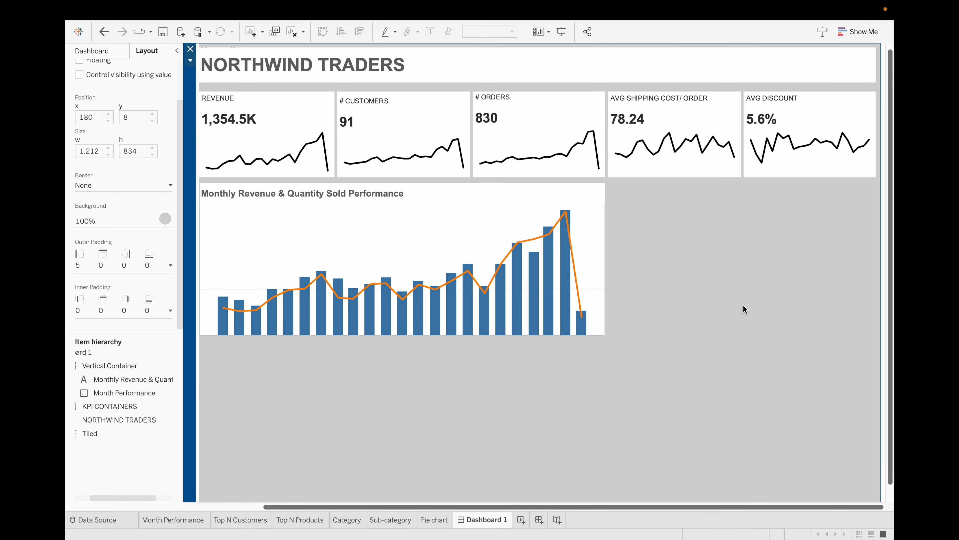
- Add a floating vertical container about 470 by 271 beside the monthly chart, beneath the last two KPI cards
{"action": "left_click", "coordinate": [102, 50]}
{"action": "mouse_move", "coordinate": [133, 203]}
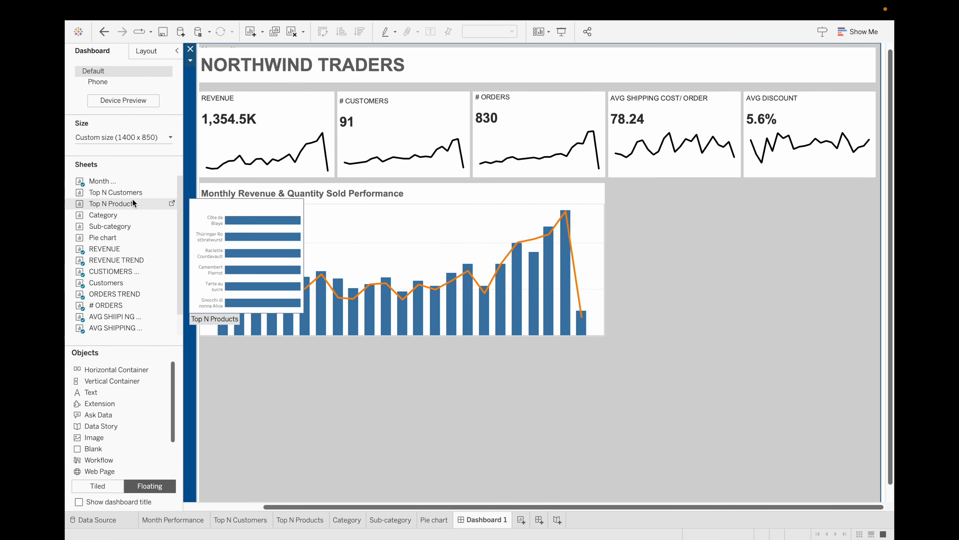
{"action": "left_click", "coordinate": [118, 380]}
{"action": "left_click_drag", "start_coordinate": [620, 214], "coordinate": [610, 182]}
{"action": "left_click_drag", "start_coordinate": [855, 255], "coordinate": [875, 255]}
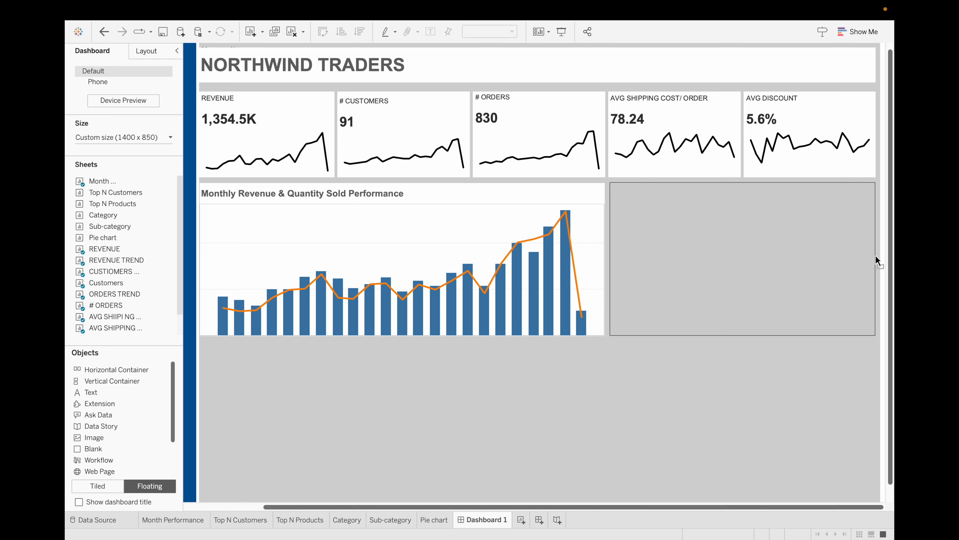
{"action": "left_click", "coordinate": [147, 50]}
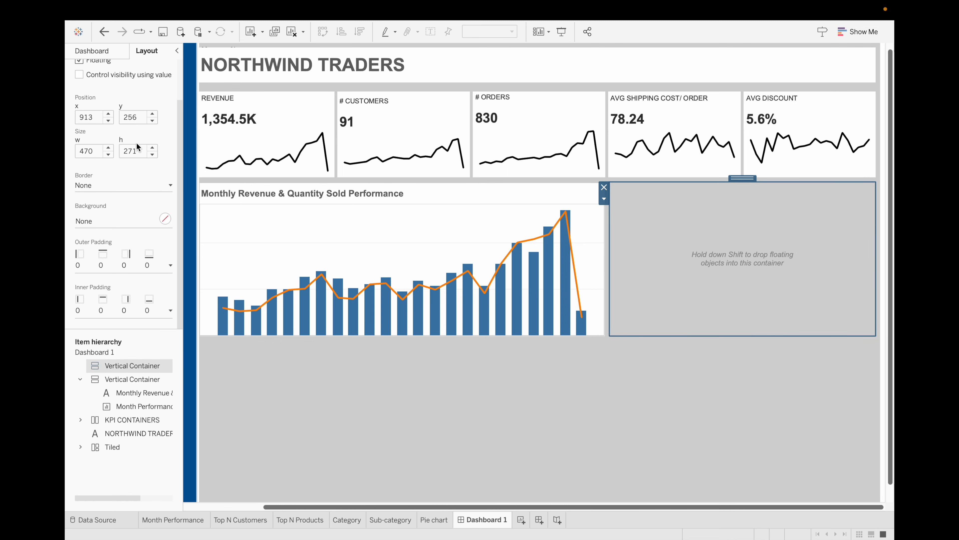
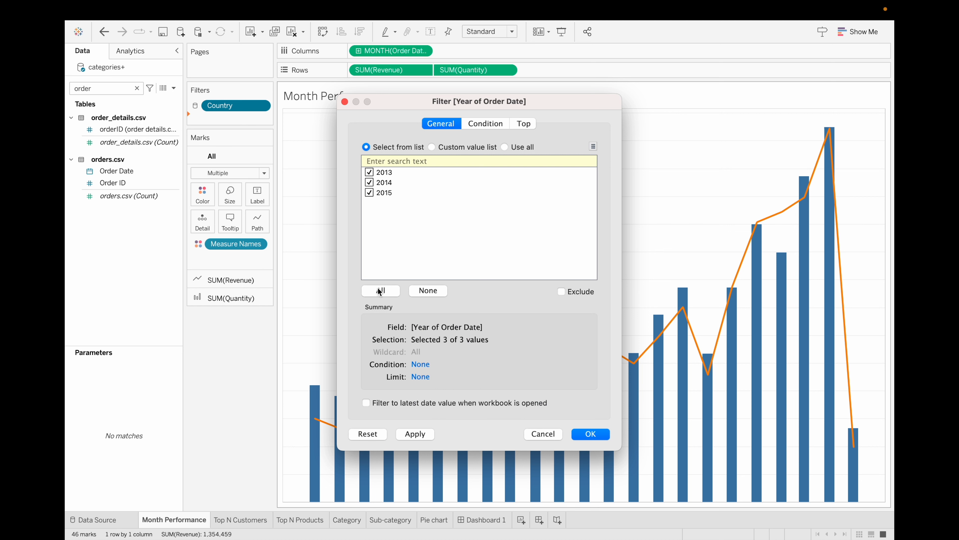
- Filter Month Performance by Order Date year with all years selected, and apply the filter to all worksheets using this data source
{"action": "left_click", "coordinate": [599, 434]}
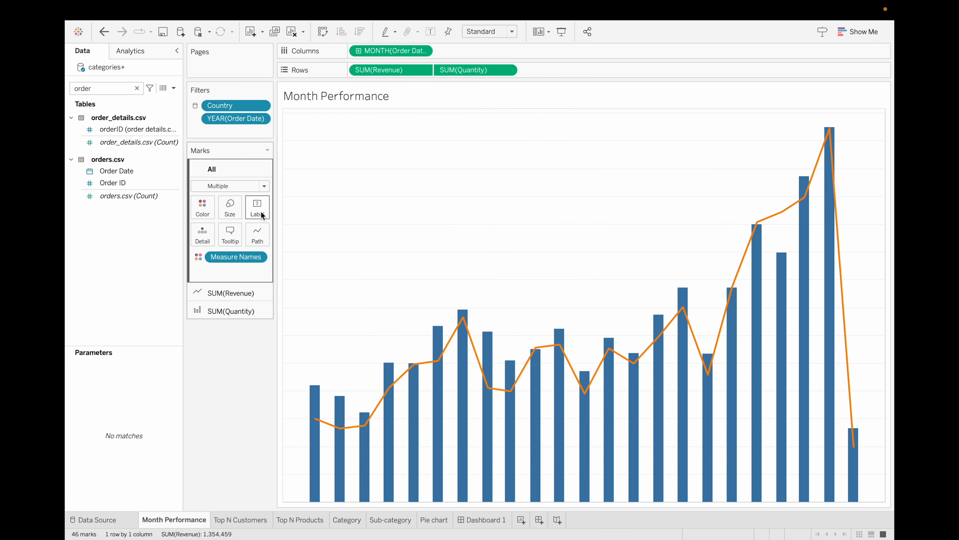
{"action": "left_click", "coordinate": [264, 119]}
{"action": "mouse_move", "coordinate": [280, 178]}
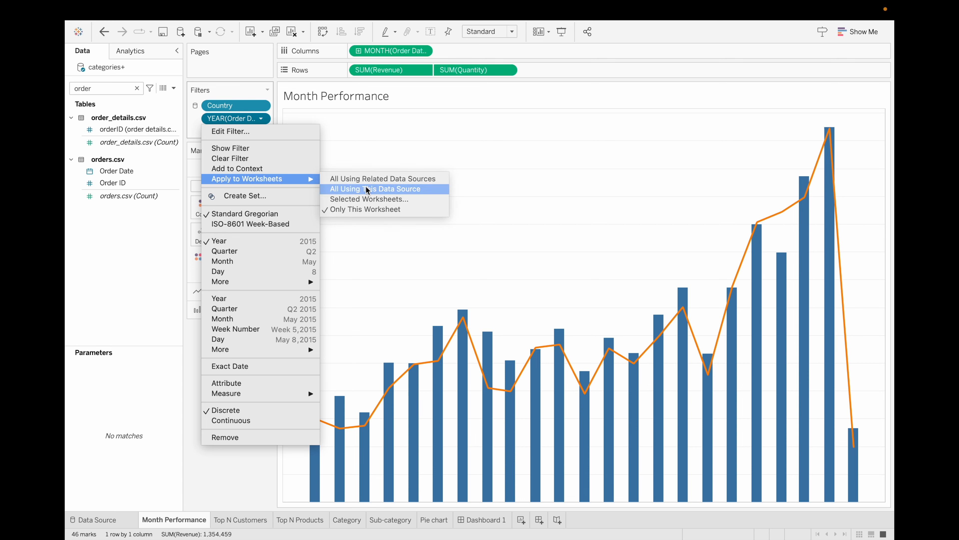
{"action": "left_click", "coordinate": [366, 189]}
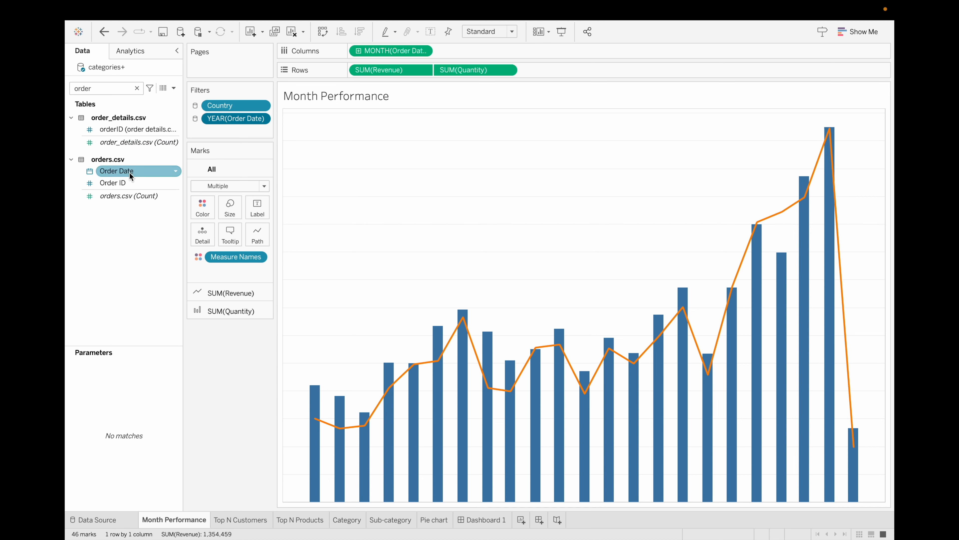
- Add an Order Date month filter with all months selected and apply it to all worksheets using this data source
{"action": "left_click_drag", "start_coordinate": [129, 172], "coordinate": [225, 131]}
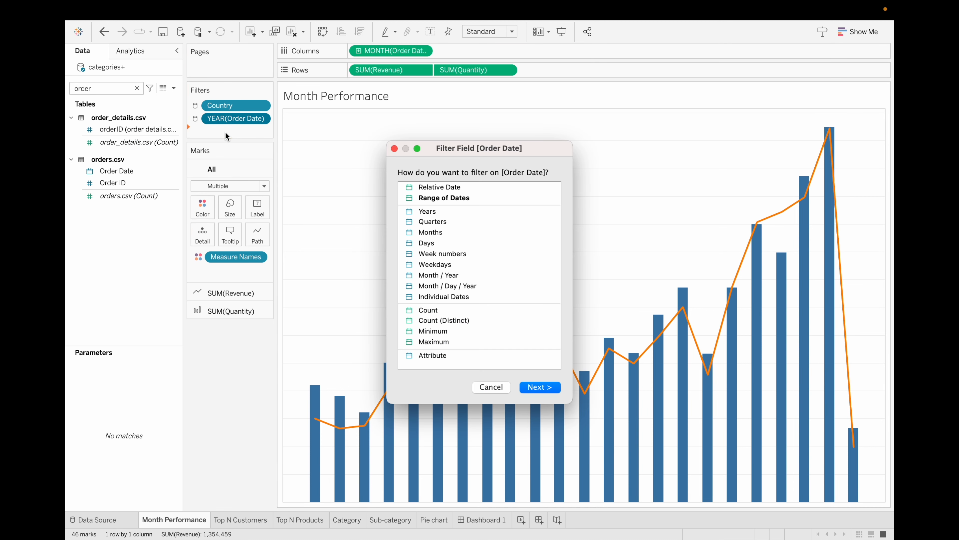
{"action": "double_click", "coordinate": [444, 233]}
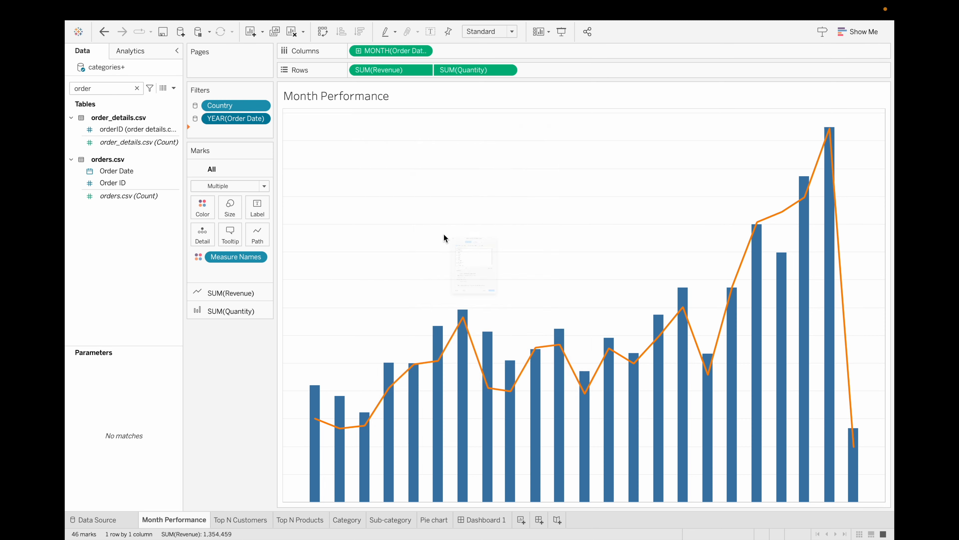
{"action": "left_click", "coordinate": [385, 289]}
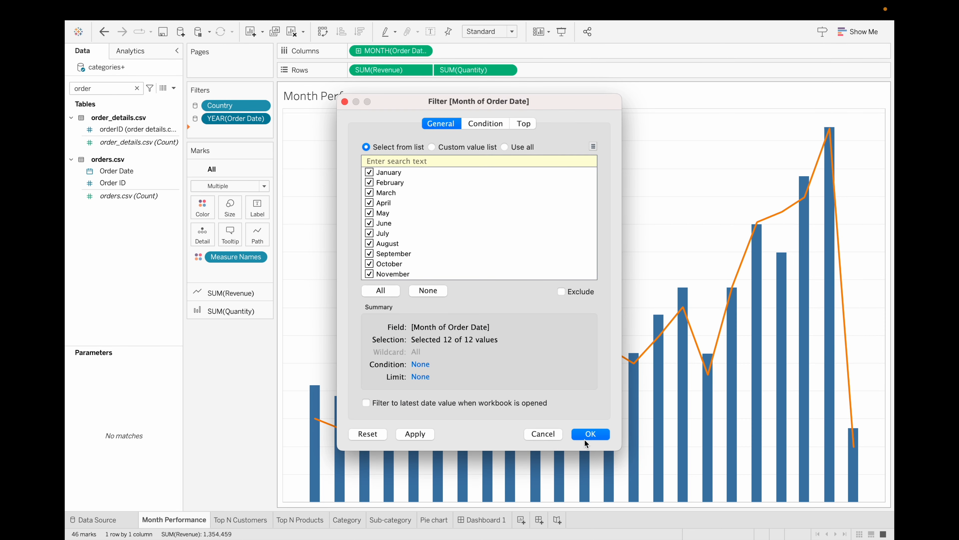
{"action": "left_click", "coordinate": [598, 434]}
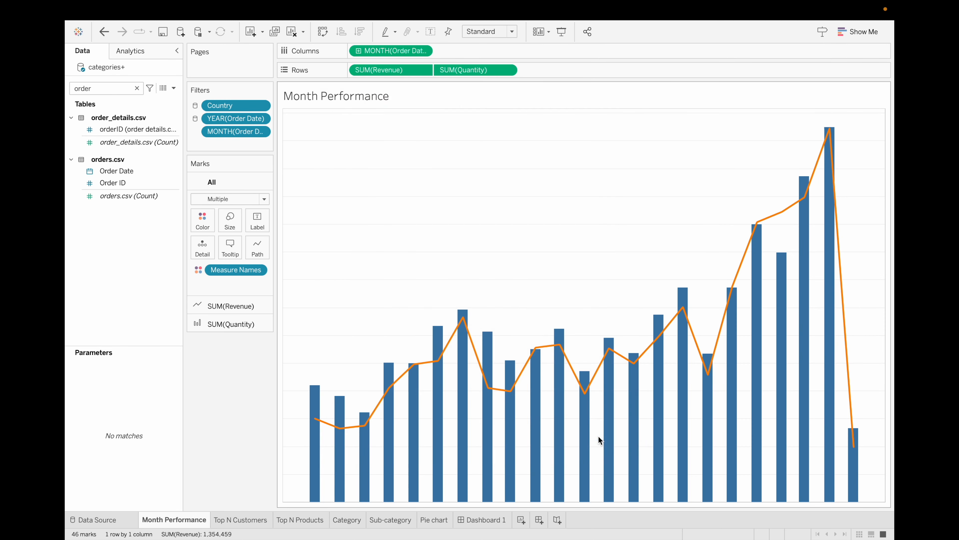
{"action": "left_click", "coordinate": [261, 132]}
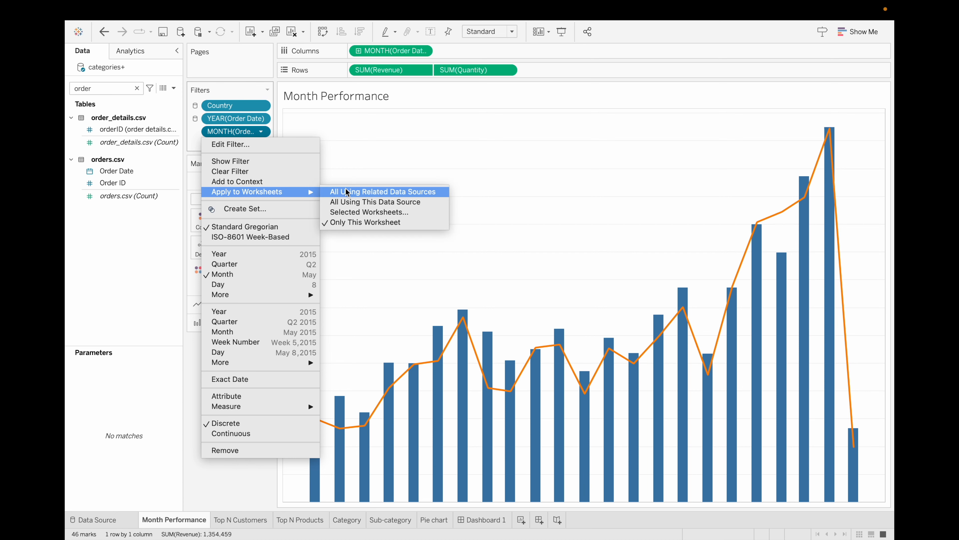
{"action": "left_click", "coordinate": [355, 201]}
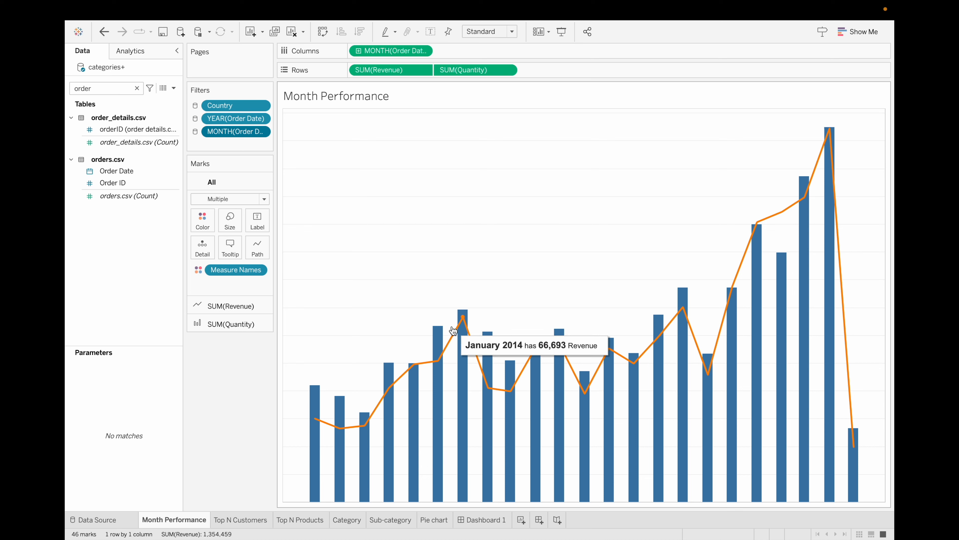
- Change the Revenue line's color to black in the Measure Names colors of the Month Performance sheet
{"action": "left_click", "coordinate": [200, 219]}
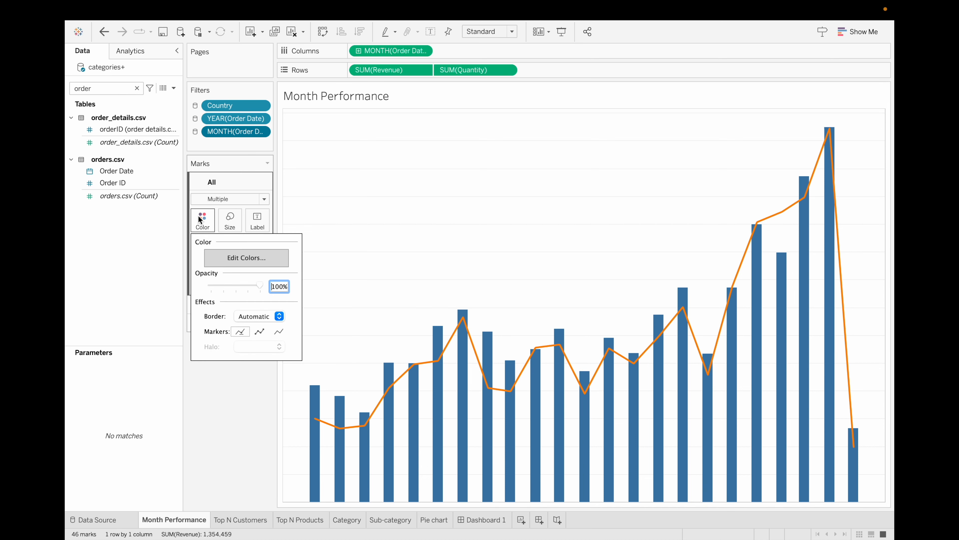
{"action": "left_click", "coordinate": [241, 259]}
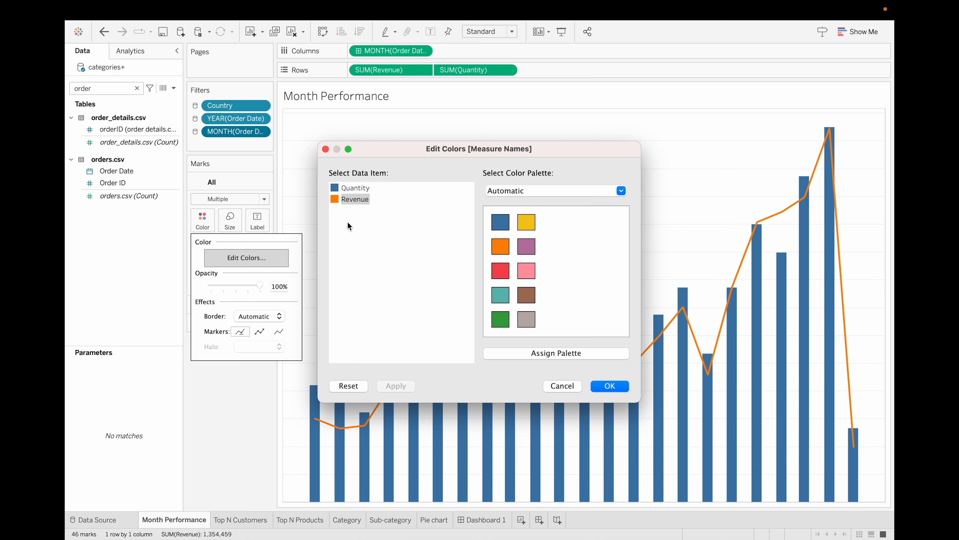
{"action": "double_click", "coordinate": [335, 200]}
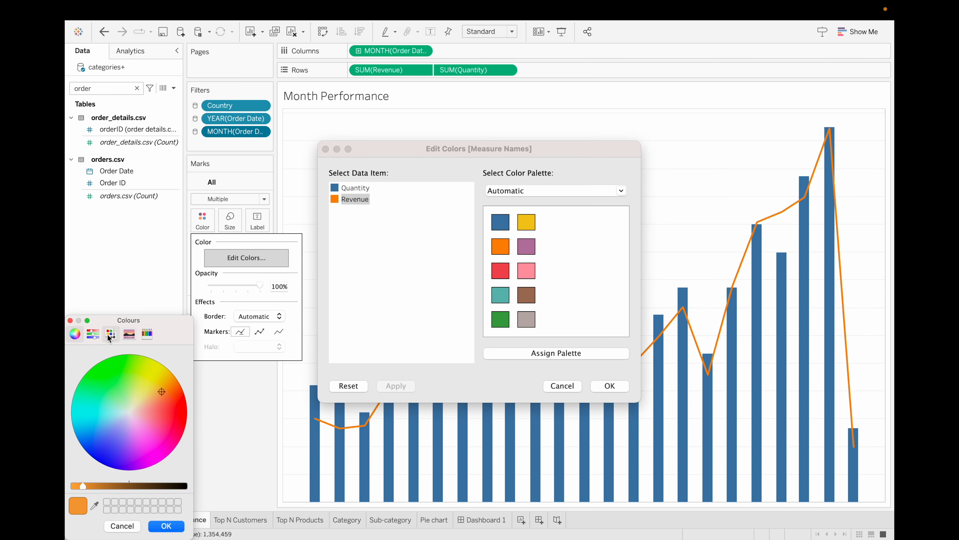
{"action": "left_click", "coordinate": [109, 335]}
{"action": "scroll", "coordinate": [104, 411], "scroll_direction": "up", "scroll_amount": 10}
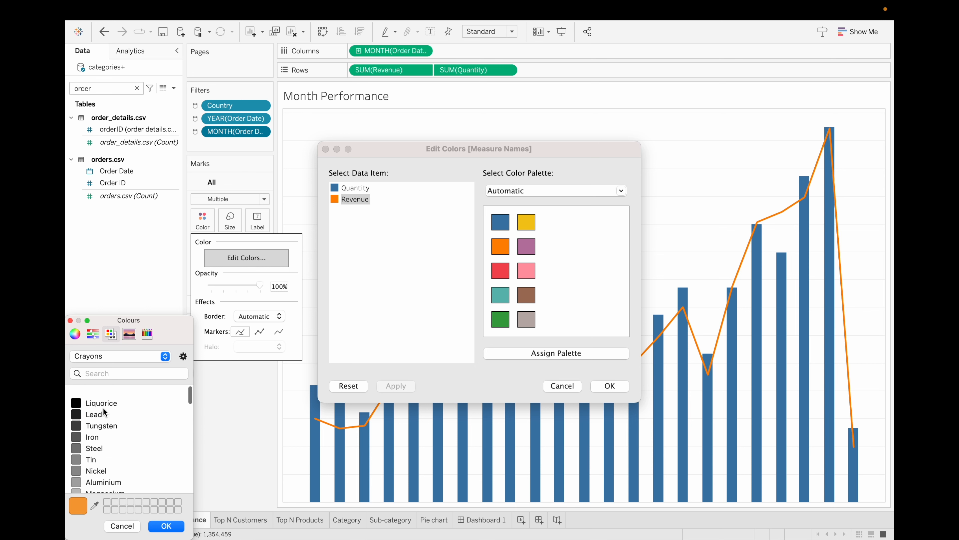
{"action": "left_click", "coordinate": [98, 402]}
{"action": "left_click", "coordinate": [166, 525]}
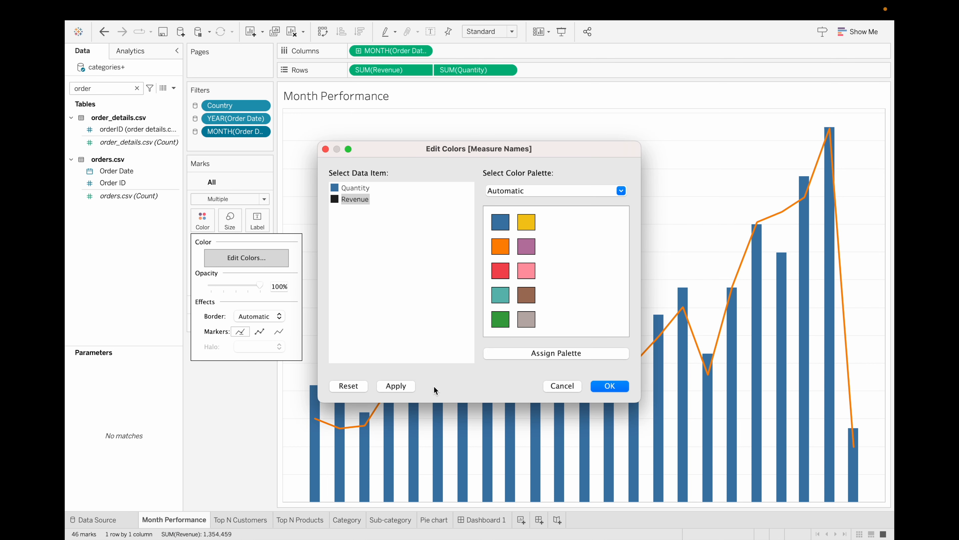
{"action": "left_click", "coordinate": [610, 386]}
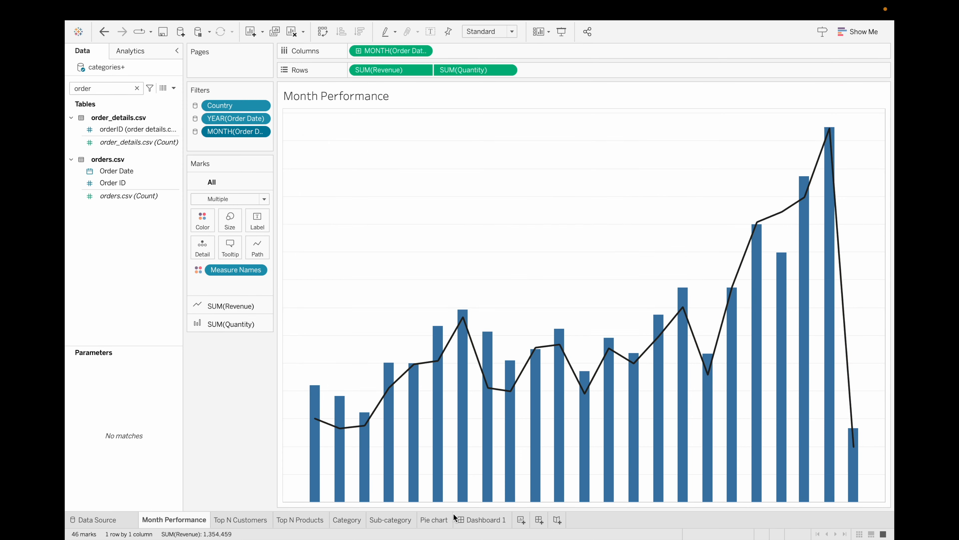
- From the dashboard, open the Pie chart sheet and assign the Blue color palette to its shipping companies
{"action": "left_click", "coordinate": [483, 519]}
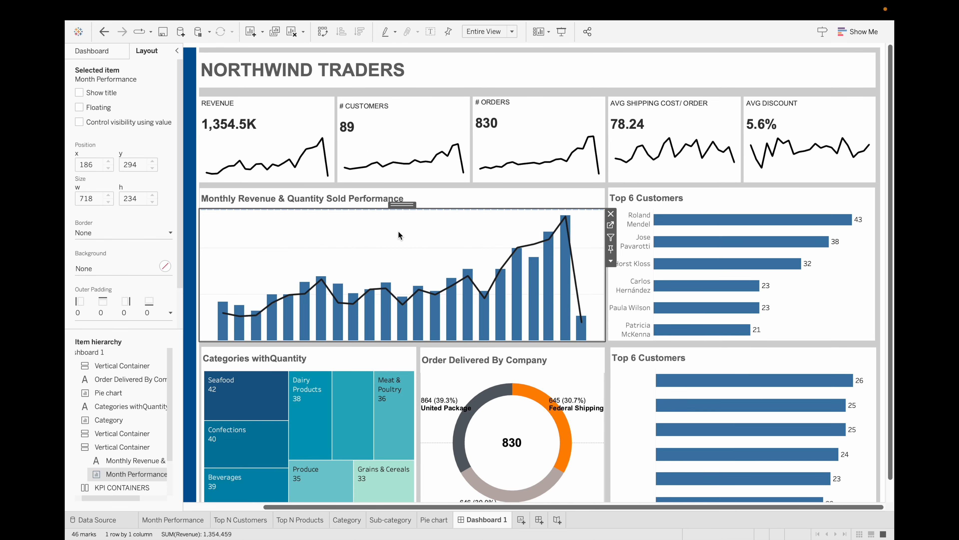
{"action": "left_click", "coordinate": [581, 375]}
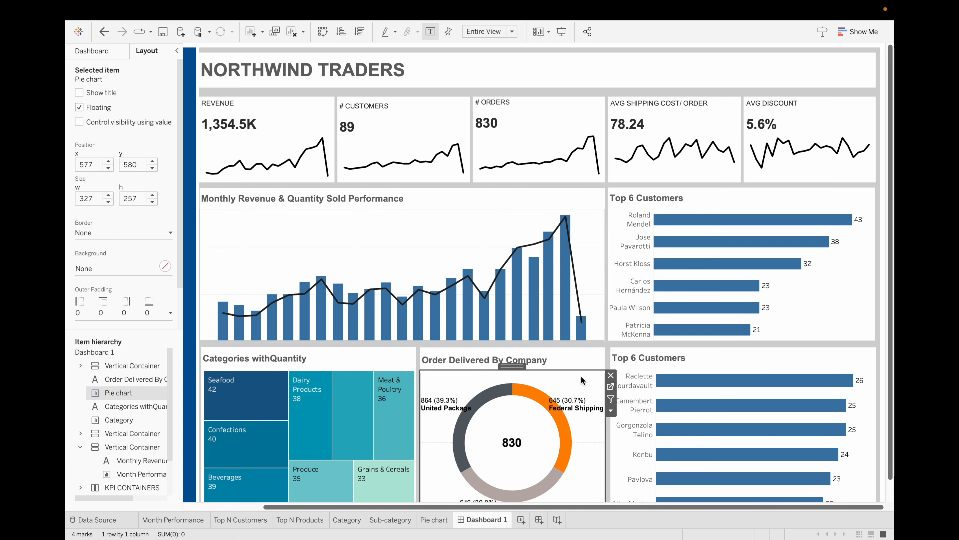
{"action": "left_click", "coordinate": [612, 388]}
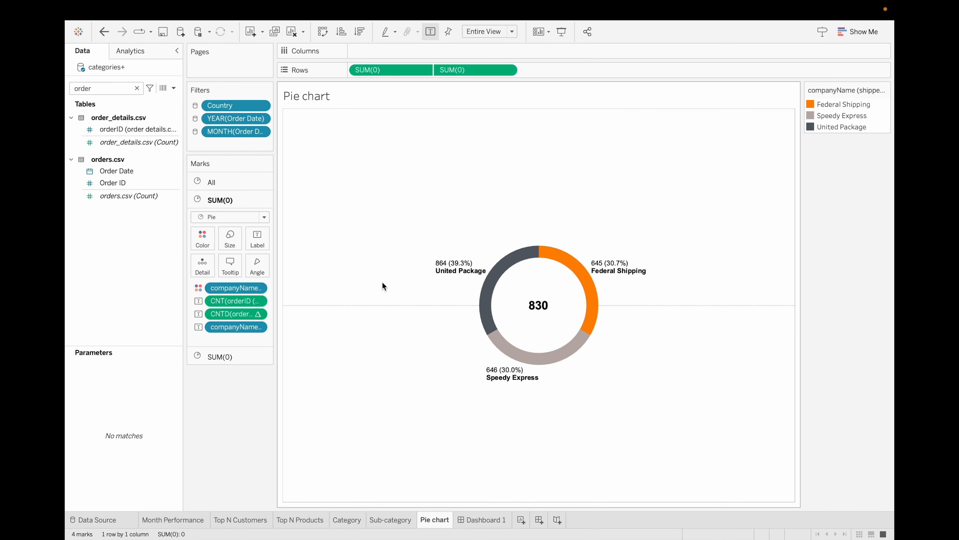
{"action": "left_click", "coordinate": [201, 242]}
{"action": "left_click", "coordinate": [238, 275]}
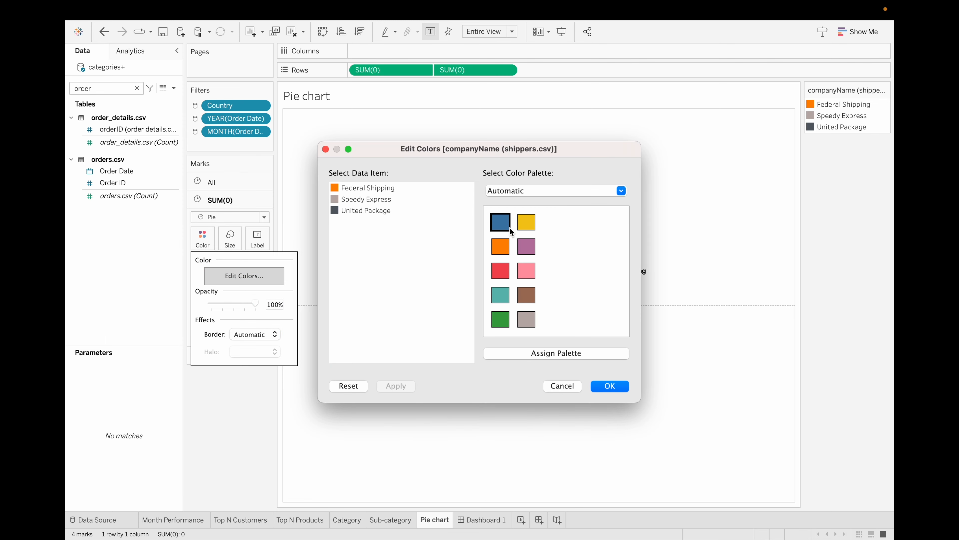
{"action": "left_click", "coordinate": [621, 191]}
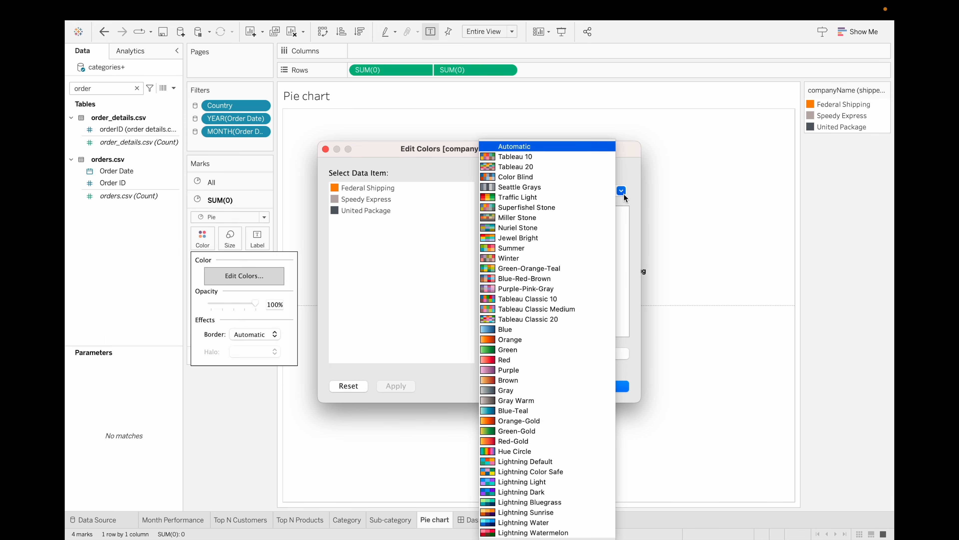
{"action": "left_click", "coordinate": [517, 330]}
{"action": "left_click", "coordinate": [538, 353]}
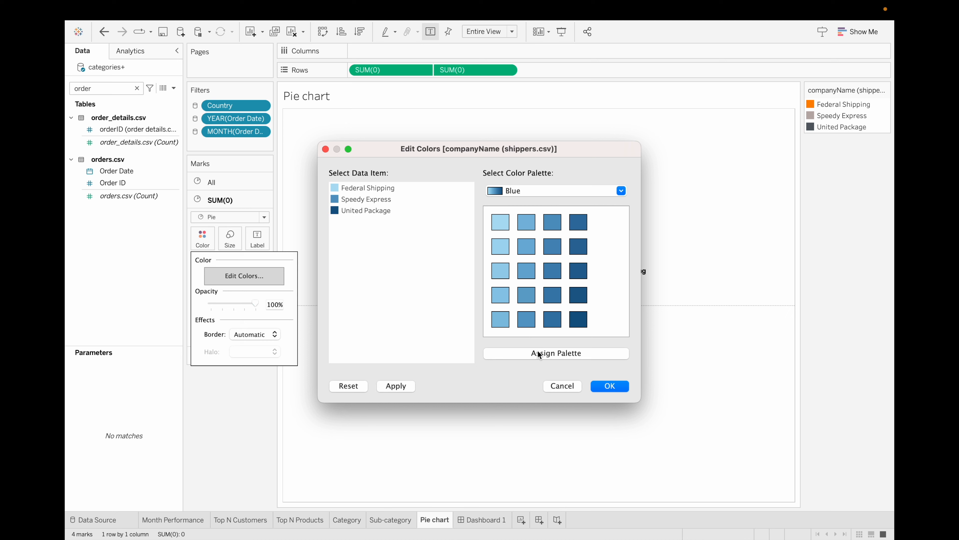
{"action": "left_click", "coordinate": [607, 386]}
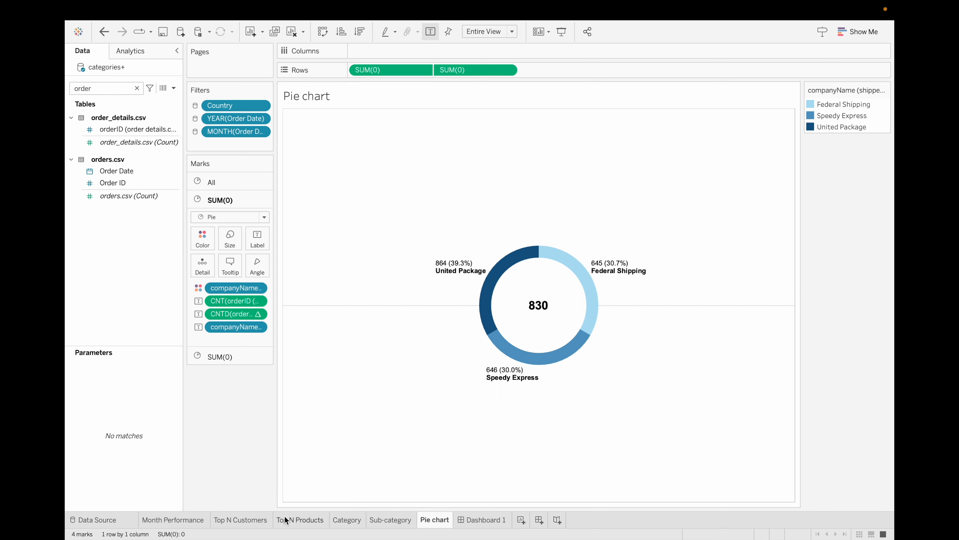
- Show the Country filter of the monthly performance chart on Dashboard 1 and make it floating
{"action": "left_click", "coordinate": [499, 522]}
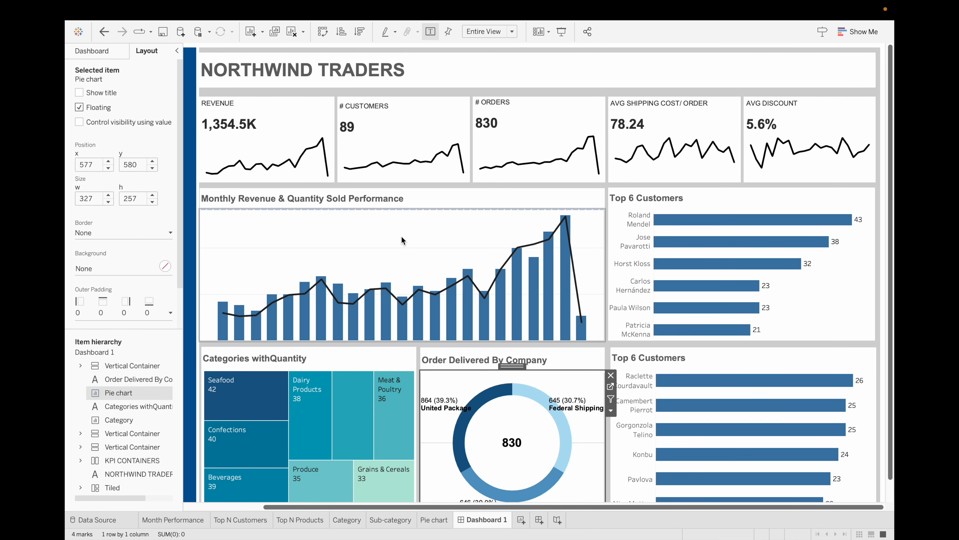
{"action": "left_click", "coordinate": [383, 239]}
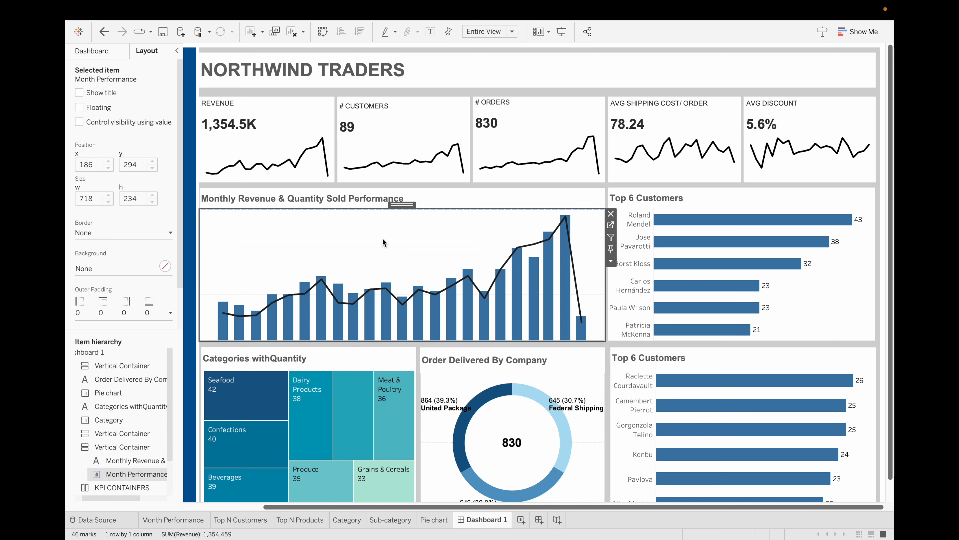
{"action": "left_click", "coordinate": [611, 261]}
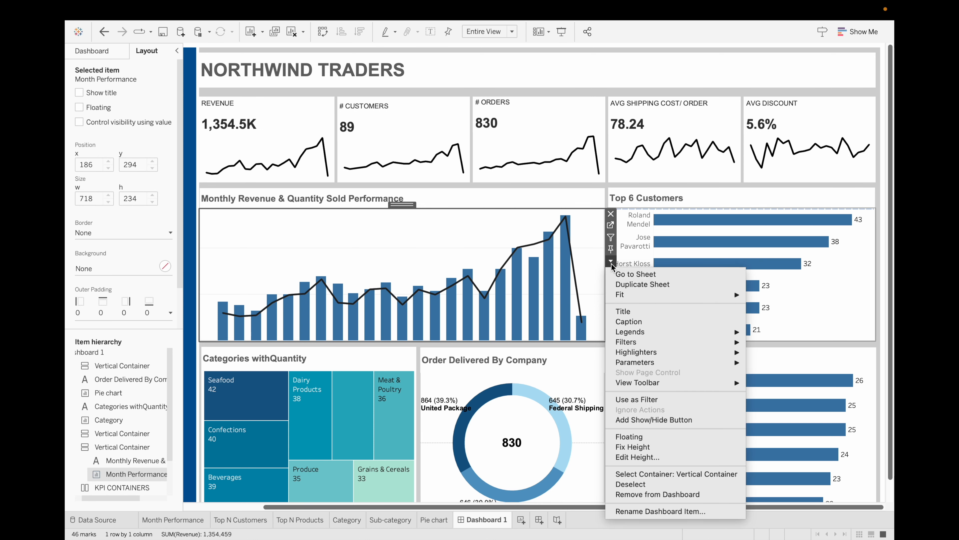
{"action": "mouse_move", "coordinate": [664, 342]}
{"action": "left_click", "coordinate": [771, 358]}
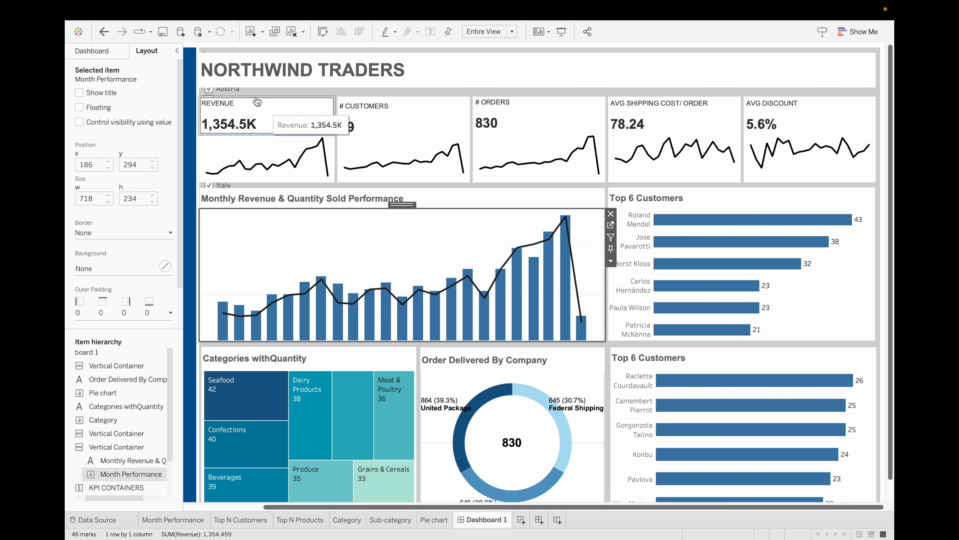
{"action": "left_click", "coordinate": [237, 91]}
{"action": "left_click", "coordinate": [79, 107]}
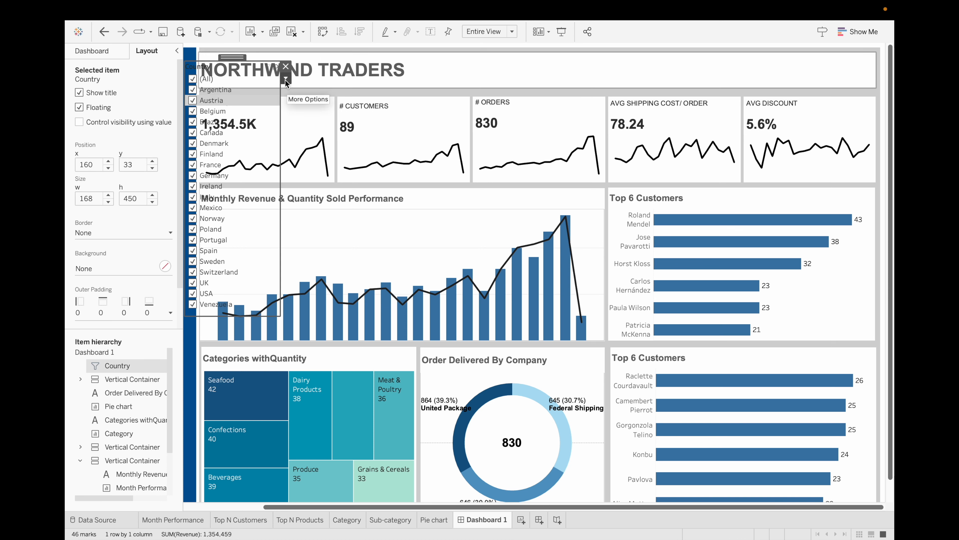
- Set the Country filter to a multiple values dropdown and move it to about x 281, y 109 over the KPI cards
{"action": "left_click", "coordinate": [286, 77]}
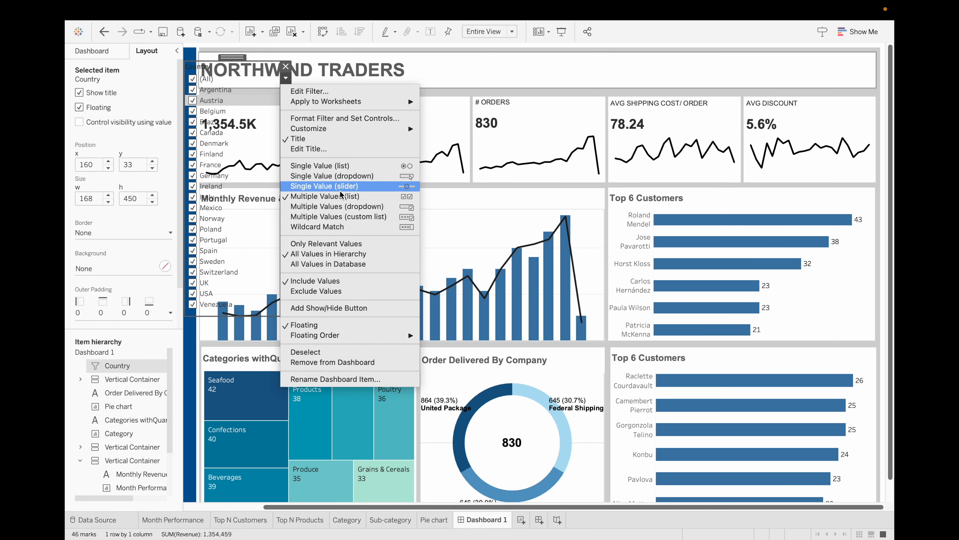
{"action": "left_click", "coordinate": [362, 207]}
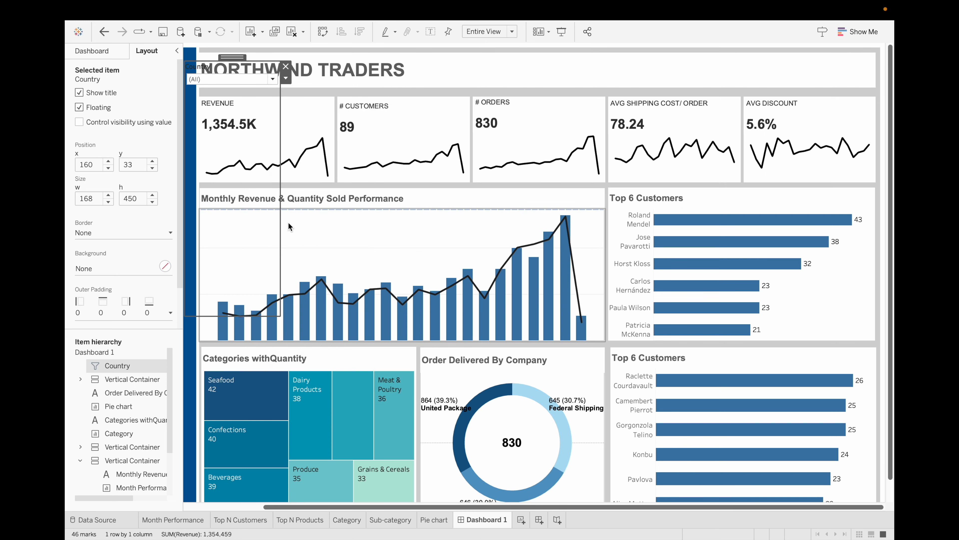
{"action": "left_click_drag", "start_coordinate": [295, 106], "coordinate": [392, 97]}
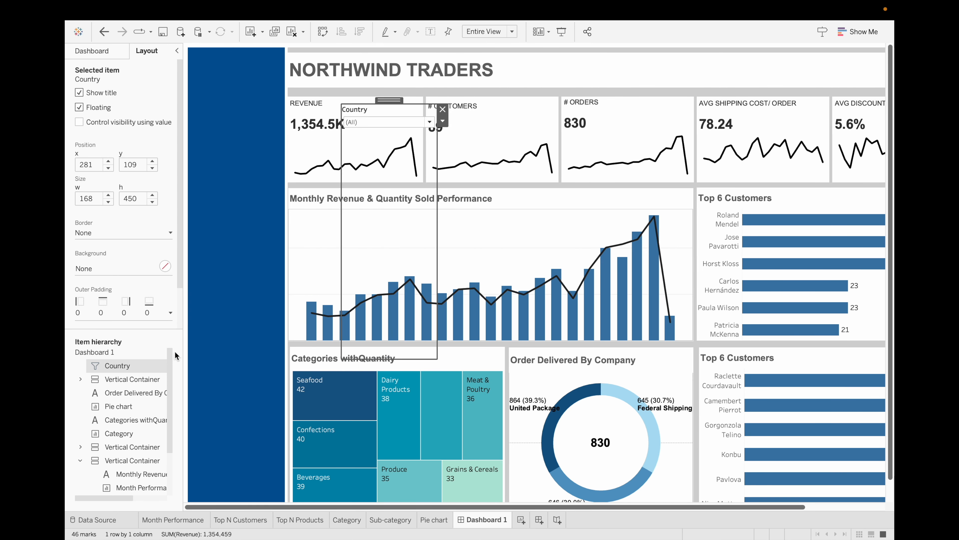
- Add a floating vertical container fitted to the blue sidebar's width beside the monthly chart, and place the Country filter inside it
{"action": "left_click", "coordinate": [98, 55]}
{"action": "scroll", "coordinate": [99, 396], "scroll_direction": "up", "scroll_amount": 2}
{"action": "scroll", "coordinate": [99, 397], "scroll_direction": "up", "scroll_amount": 2}
{"action": "left_click_drag", "start_coordinate": [111, 380], "coordinate": [190, 190]}
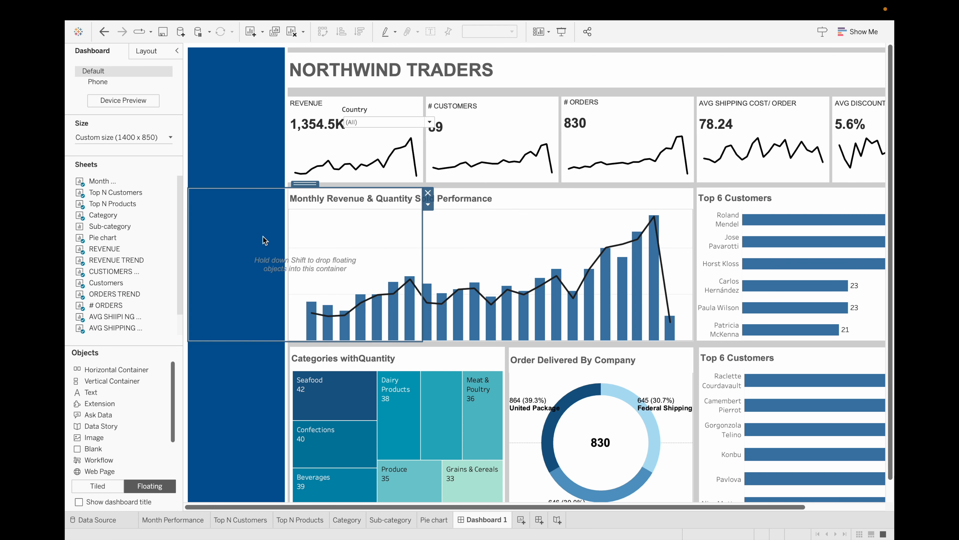
{"action": "left_click_drag", "start_coordinate": [425, 247], "coordinate": [284, 268]}
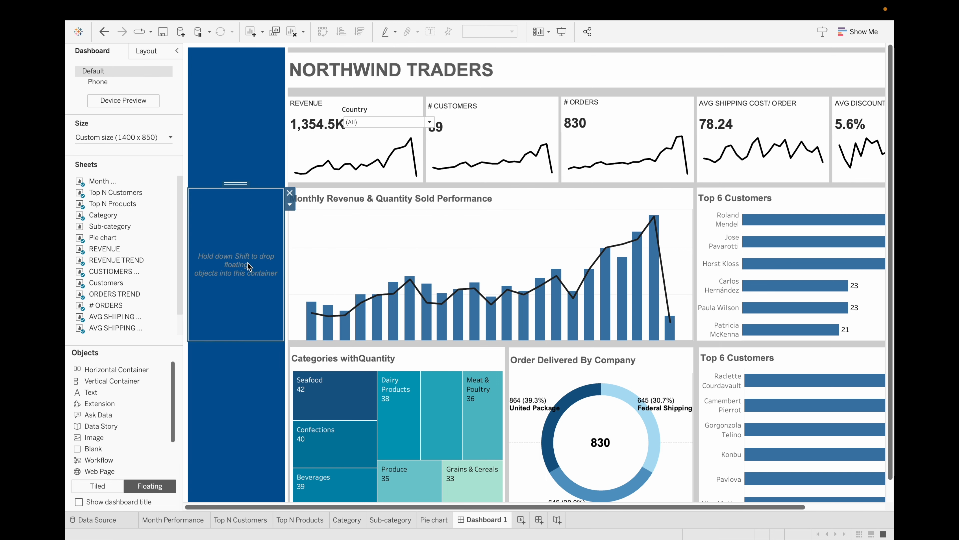
{"action": "left_click", "coordinate": [385, 150]}
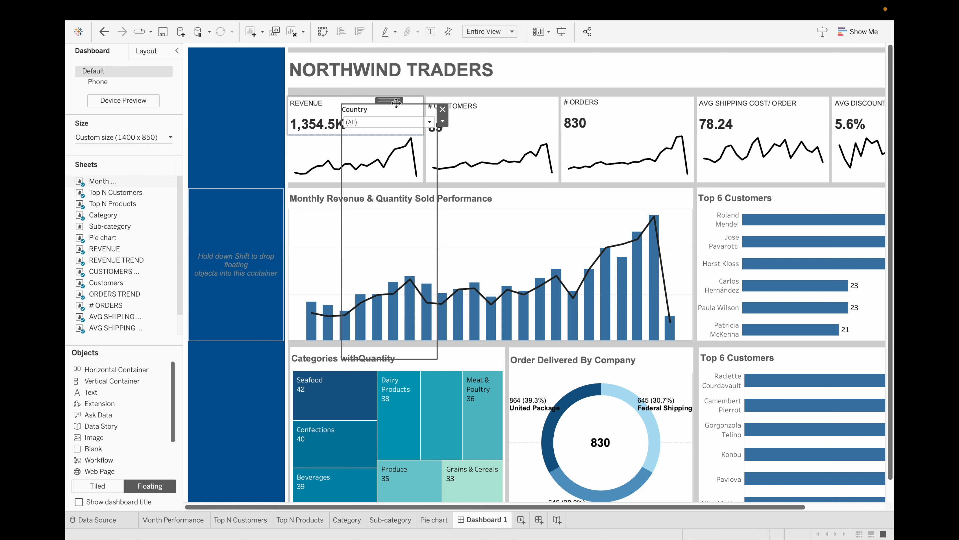
{"action": "mouse_move", "coordinate": [395, 101]}
{"action": "left_mouse_down"}
{"action": "mouse_move", "coordinate": [316, 144]}
{"action": "mouse_move", "coordinate": [231, 280]}
{"action": "mouse_move", "coordinate": [243, 272]}
{"action": "mouse_move", "coordinate": [222, 198]}
{"action": "left_mouse_up"}
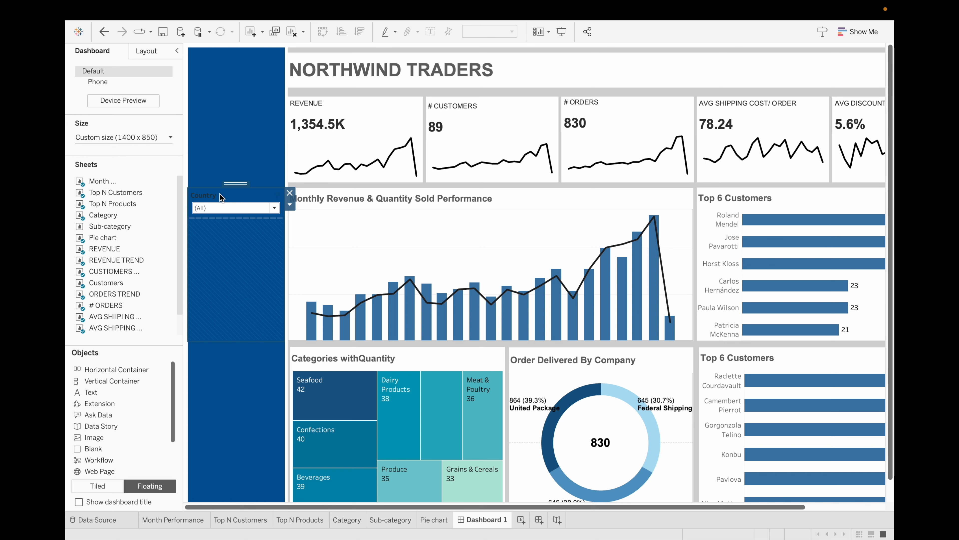
- Show the monthly chart's Year of Order Date filter in the sidebar container and set it to a multiple values dropdown
{"action": "left_click", "coordinate": [516, 253]}
{"action": "left_click", "coordinate": [700, 261]}
{"action": "mouse_move", "coordinate": [737, 351]}
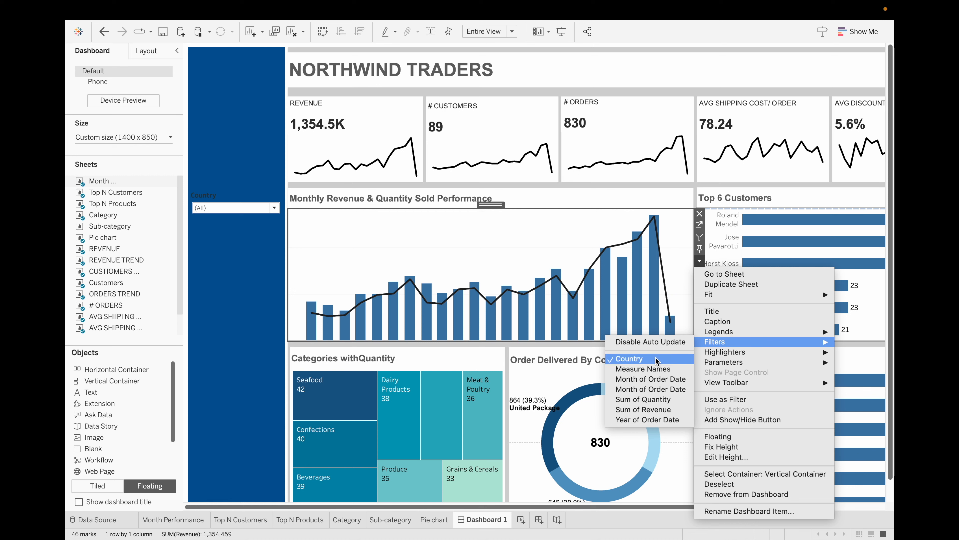
{"action": "left_click", "coordinate": [659, 420]}
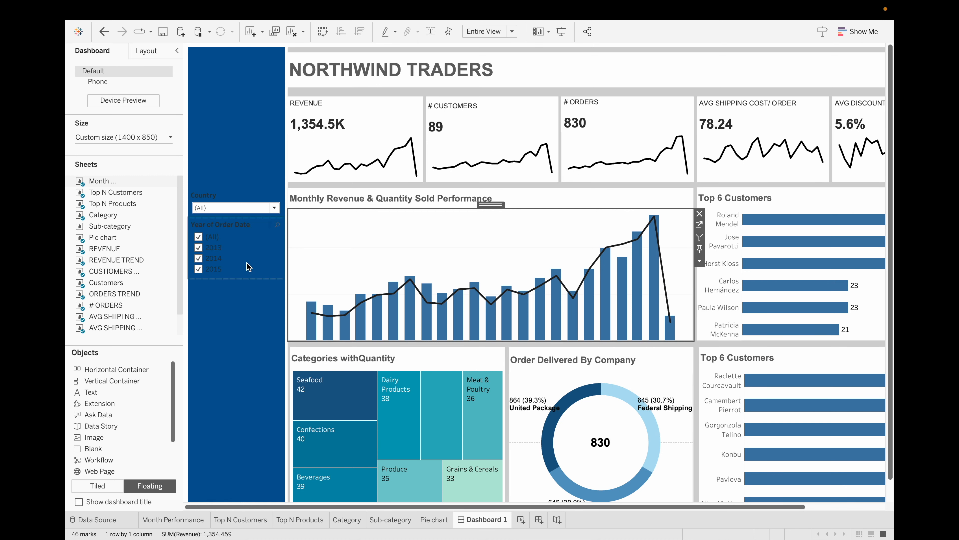
{"action": "left_click", "coordinate": [254, 258]}
{"action": "left_click", "coordinate": [290, 245]}
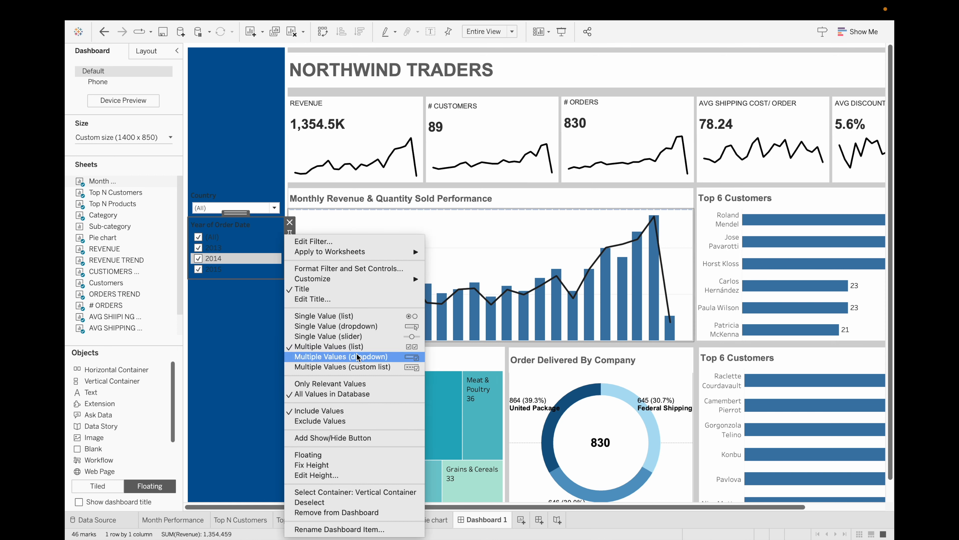
{"action": "left_click", "coordinate": [378, 359]}
{"action": "left_click", "coordinate": [243, 266]}
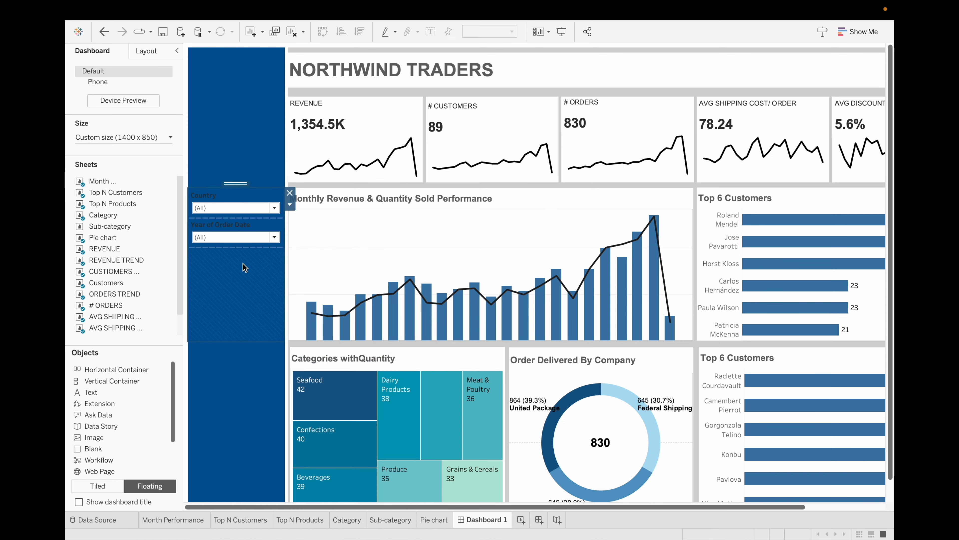
- Show the monthly chart's Month of Order Date filter in the sidebar container and set it to a multiple values dropdown
{"action": "left_click", "coordinate": [672, 241]}
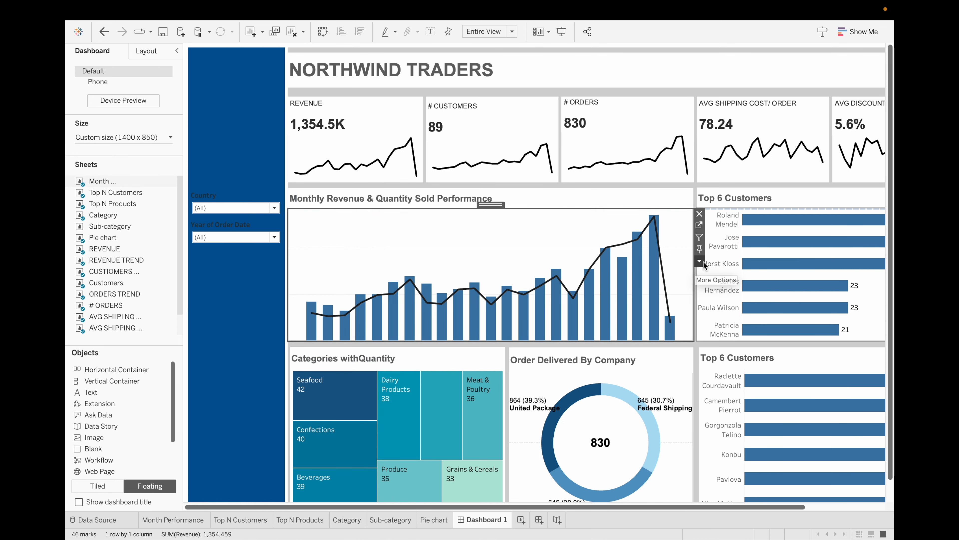
{"action": "left_click", "coordinate": [699, 261]}
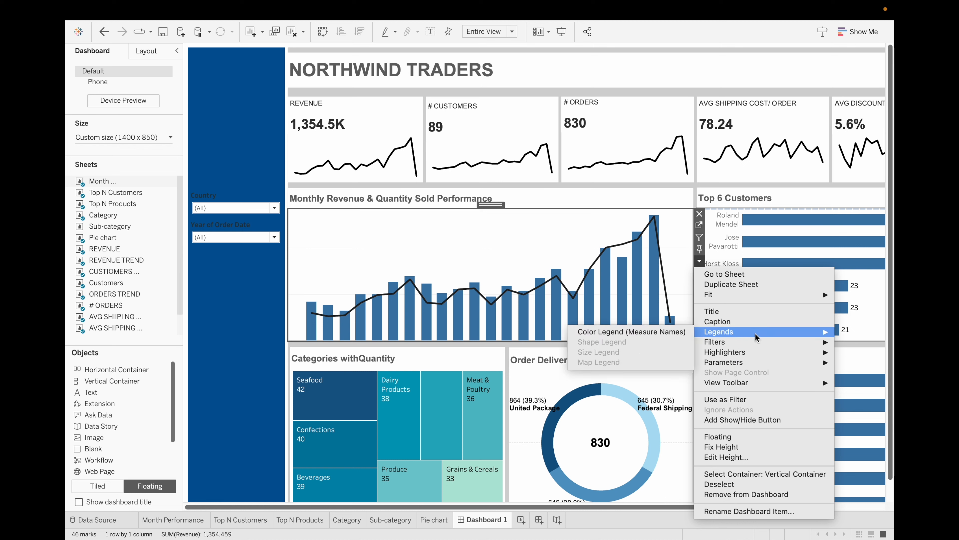
{"action": "mouse_move", "coordinate": [752, 345]}
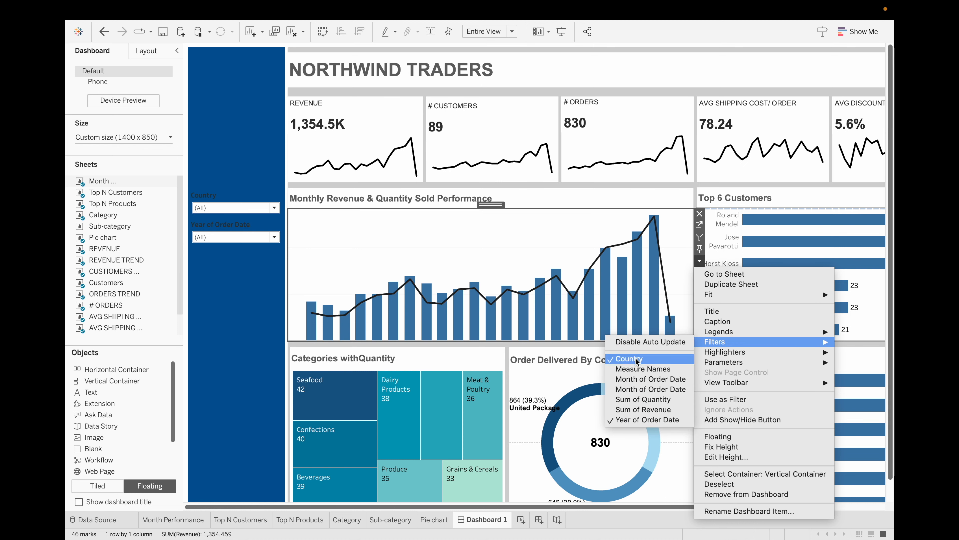
{"action": "left_click", "coordinate": [650, 379]}
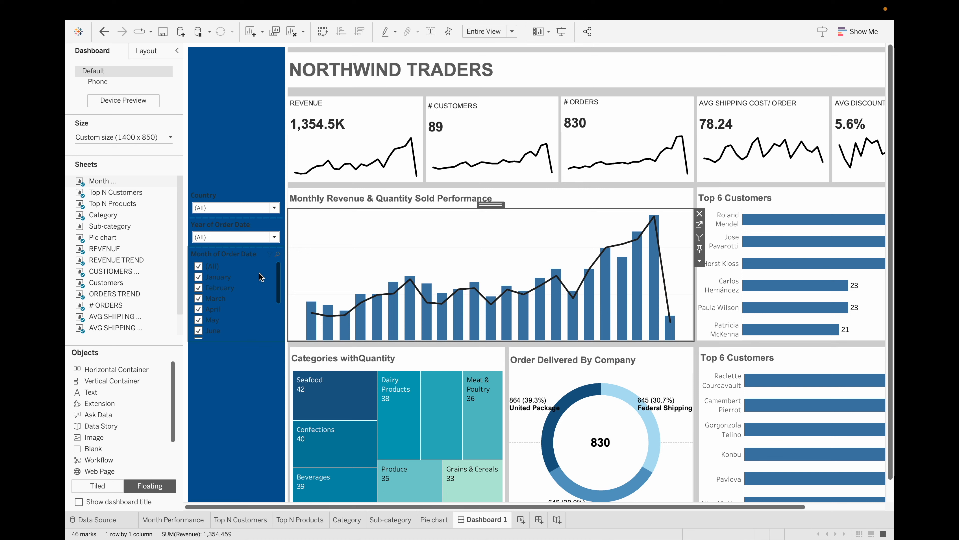
{"action": "left_click", "coordinate": [260, 277]}
{"action": "left_click", "coordinate": [290, 279]}
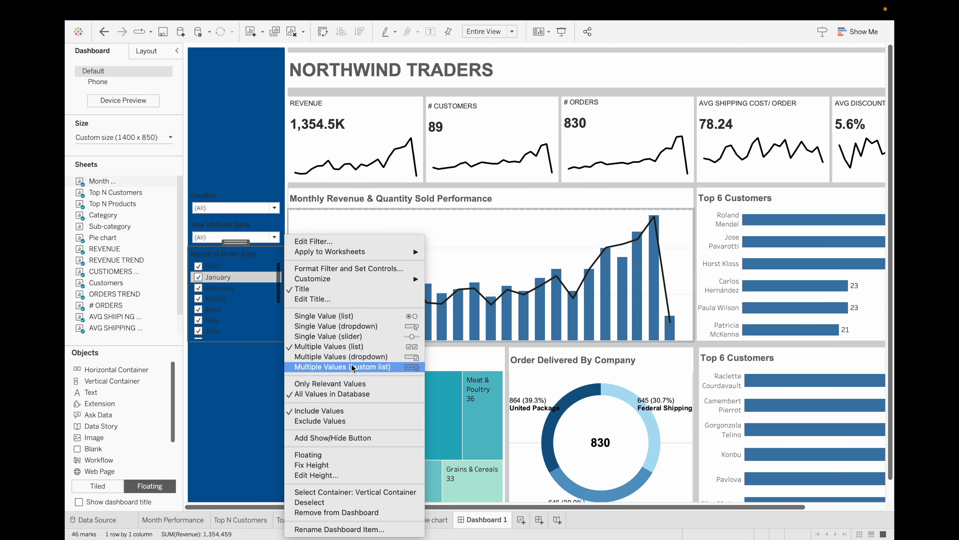
{"action": "left_click", "coordinate": [341, 356]}
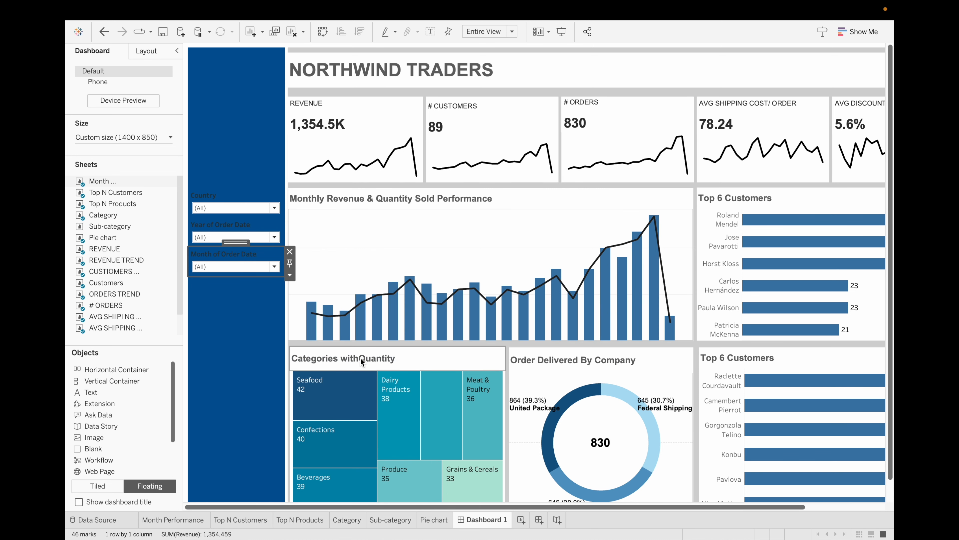
- Format the Country filter's title as centered, white, bold Arial
{"action": "left_click", "coordinate": [219, 197]}
{"action": "double_click", "coordinate": [219, 196]}
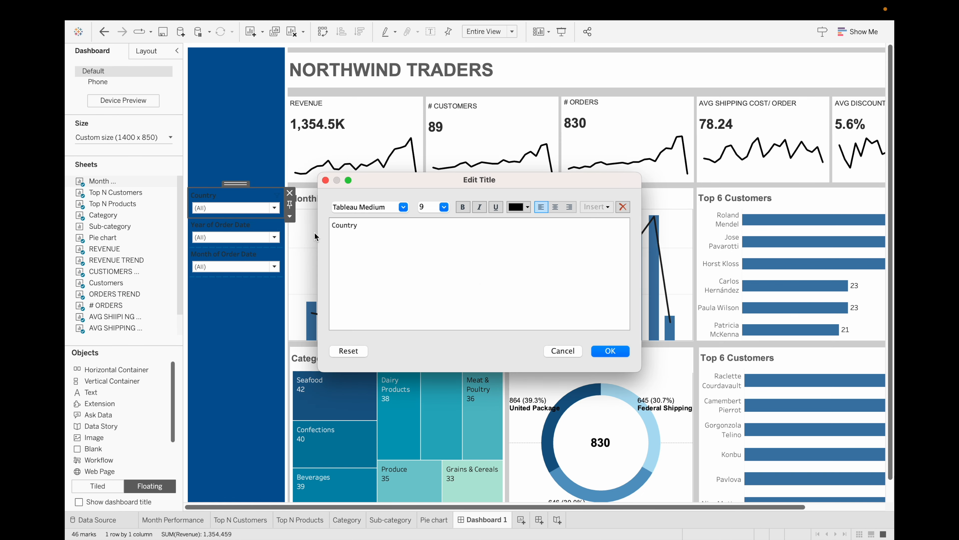
{"action": "key", "text": "super+a"}
{"action": "left_click", "coordinate": [558, 211]}
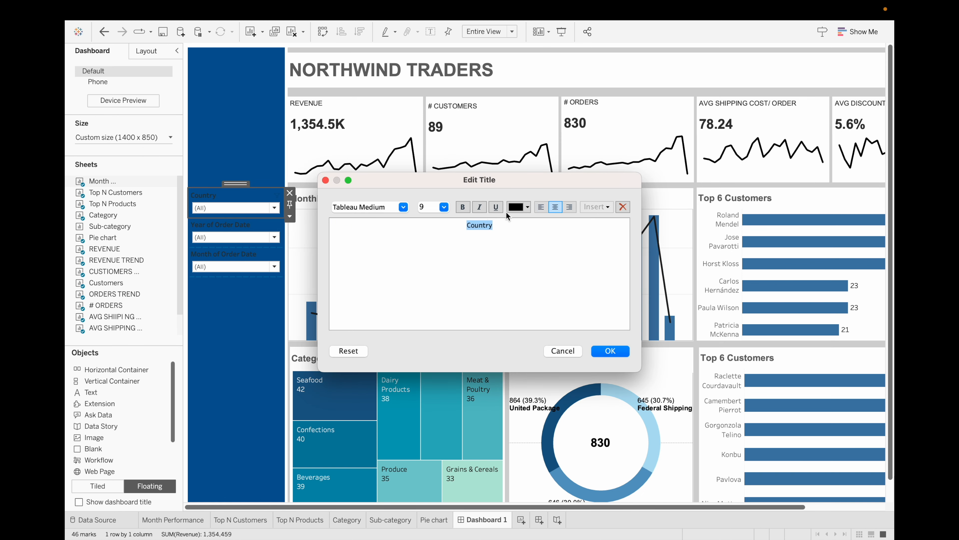
{"action": "left_click", "coordinate": [526, 210]}
{"action": "left_click", "coordinate": [528, 223]}
{"action": "left_click", "coordinate": [404, 206]}
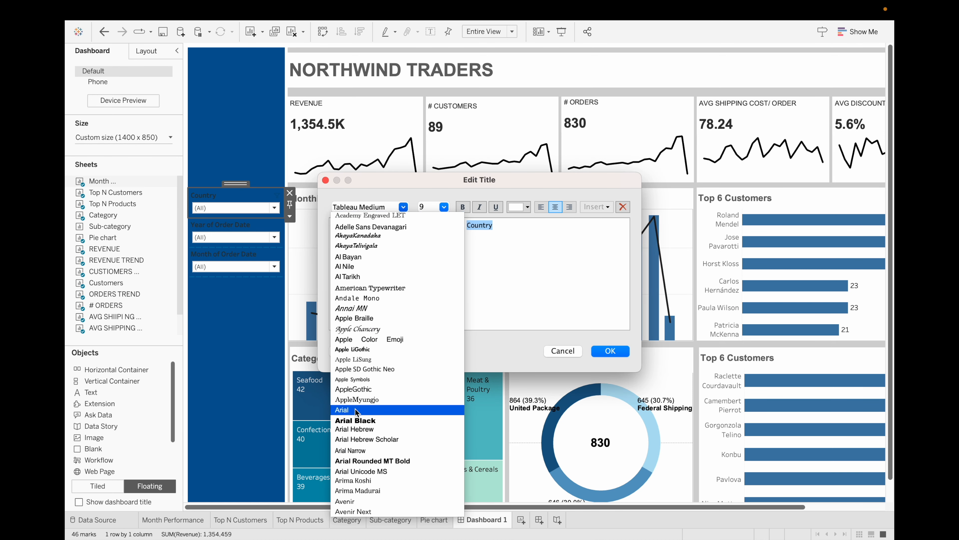
{"action": "left_click", "coordinate": [419, 410]}
{"action": "left_click", "coordinate": [465, 211]}
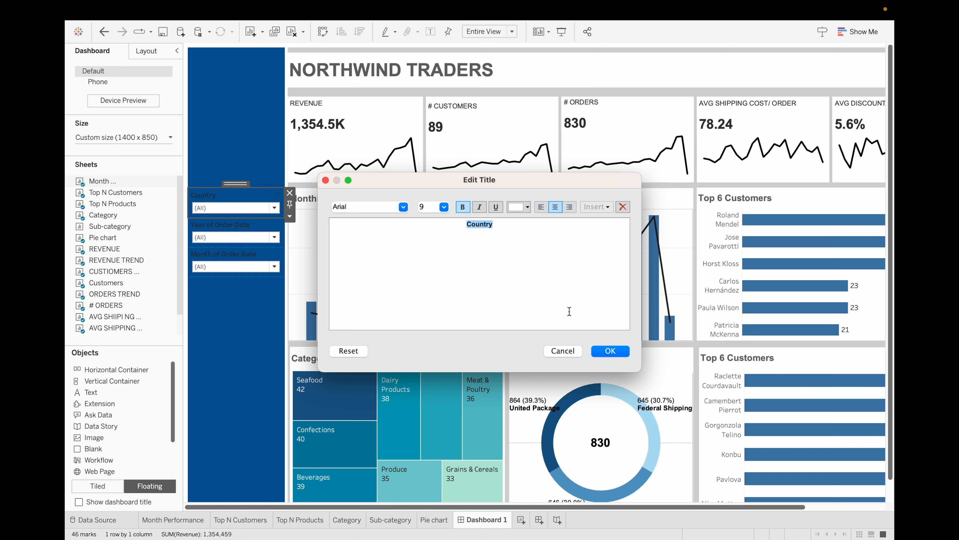
{"action": "left_click", "coordinate": [610, 351]}
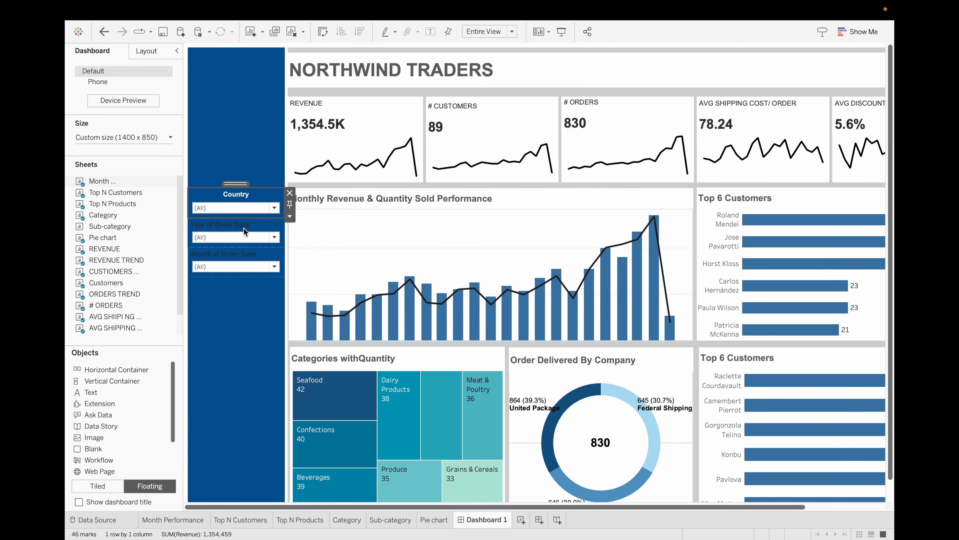
- Rename the Year of Order Date filter's title to Year and format it as centered, white, bold Arial
{"action": "double_click", "coordinate": [244, 232]}
{"action": "left_click", "coordinate": [397, 225]}
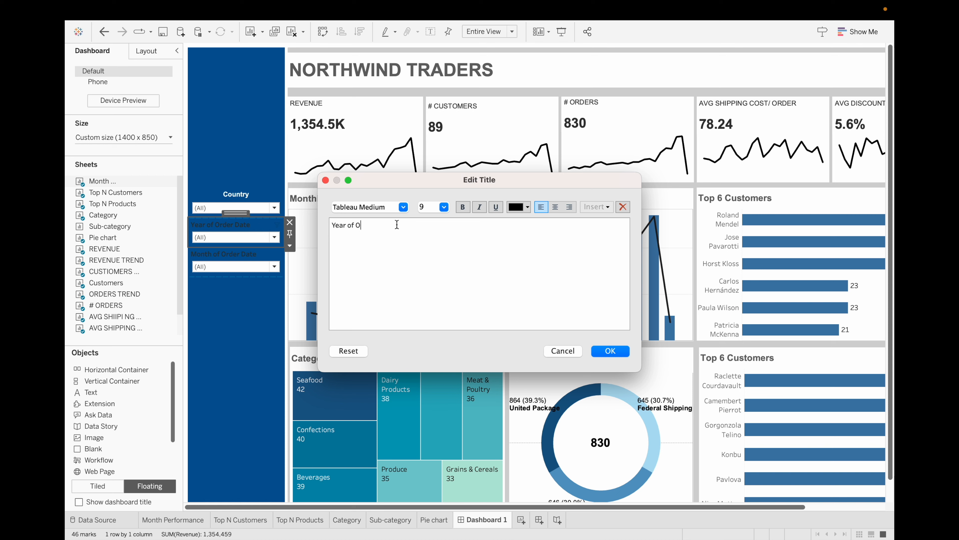
{"action": "key", "text": "super+a"}
{"action": "left_click", "coordinate": [403, 207]}
{"action": "scroll", "coordinate": [374, 378], "scroll_direction": "up", "scroll_amount": 10}
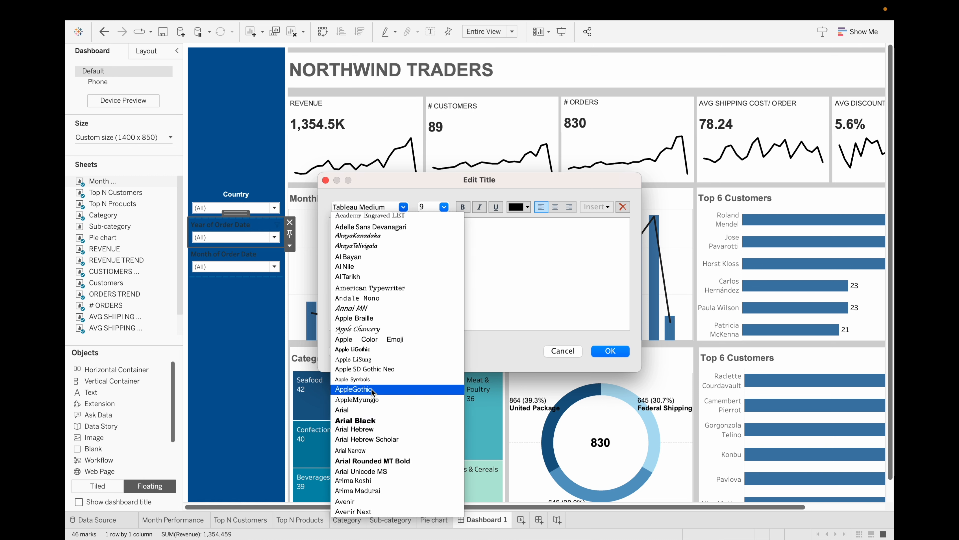
{"action": "left_click", "coordinate": [374, 414]}
{"action": "left_click", "coordinate": [463, 207]}
{"action": "left_click", "coordinate": [528, 207]}
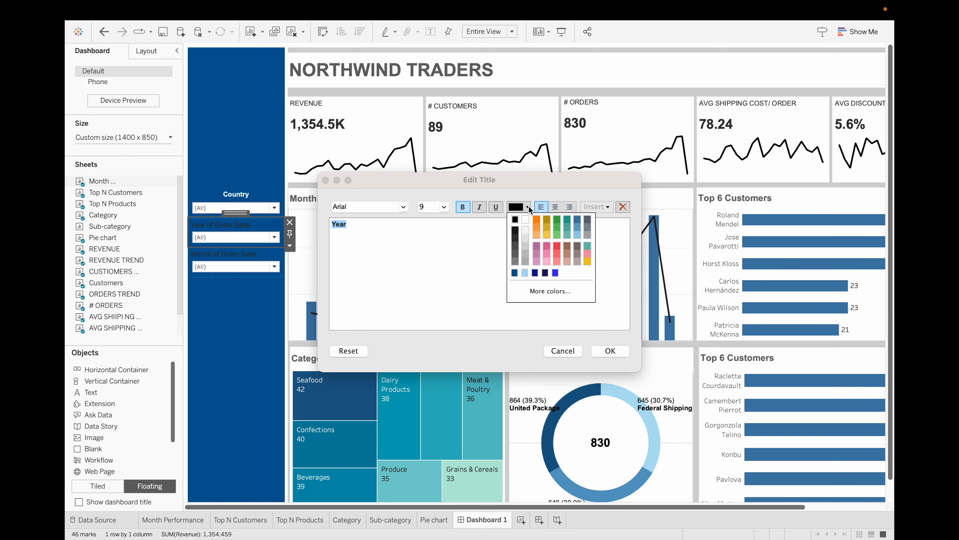
{"action": "left_click", "coordinate": [527, 221]}
{"action": "left_click", "coordinate": [556, 208]}
{"action": "left_click", "coordinate": [611, 350]}
- Rename the Month of Order Date filter's title to Month and format it as centered, white, bold Arial
{"action": "double_click", "coordinate": [223, 253]}
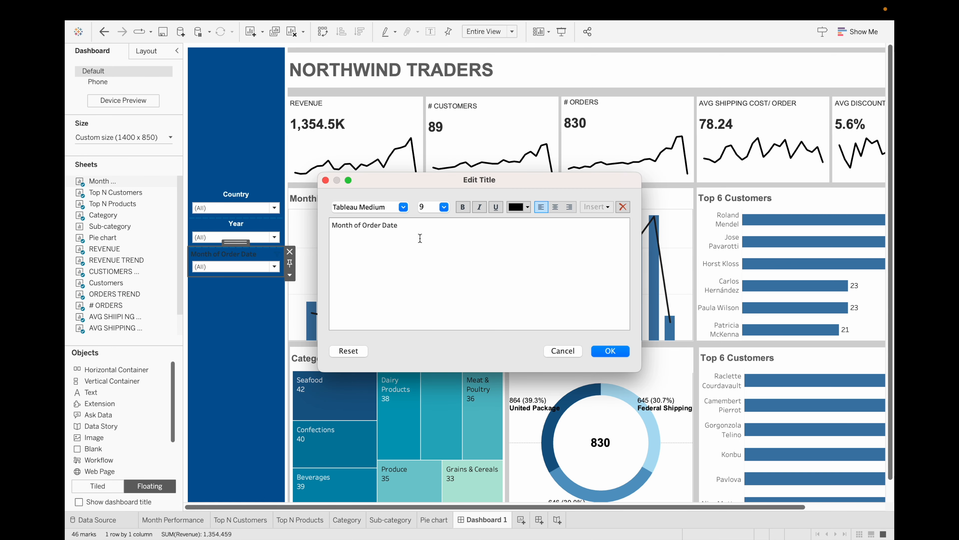
{"action": "key", "text": "BackSpace"}
{"action": "key", "text": "BackSpace"}
{"action": "key", "text": "BackSpace"}
{"action": "key", "text": "BackSpace"}
{"action": "key", "text": "BackSpace"}
{"action": "key", "text": "BackSpace"}
{"action": "key", "text": "BackSpace"}
{"action": "key", "text": "BackSpace"}
{"action": "key", "text": "super+a"}
{"action": "left_click", "coordinate": [404, 207]}
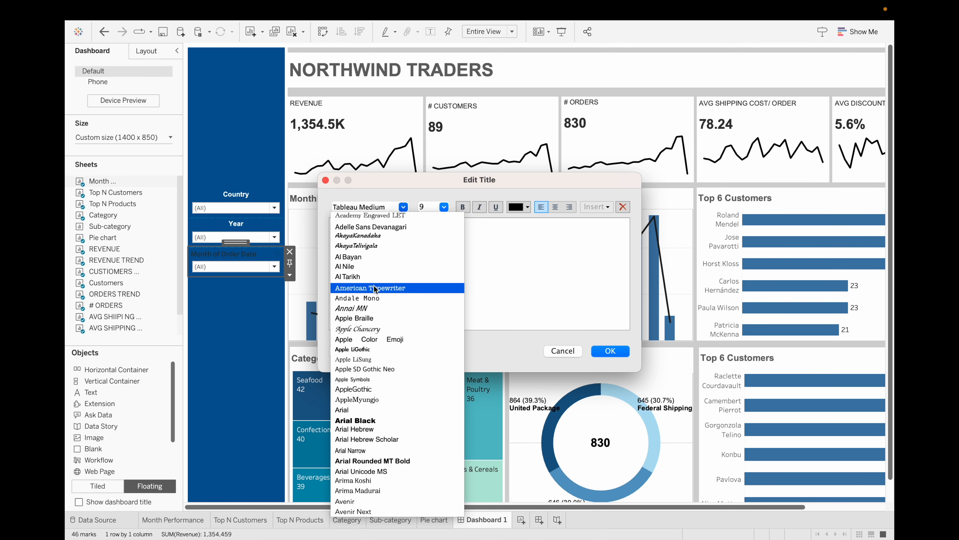
{"action": "left_click", "coordinate": [365, 409]}
{"action": "left_click", "coordinate": [444, 207]}
{"action": "left_click", "coordinate": [462, 207]}
{"action": "left_click", "coordinate": [527, 207]}
{"action": "left_click", "coordinate": [528, 220]}
{"action": "left_click", "coordinate": [555, 207]}
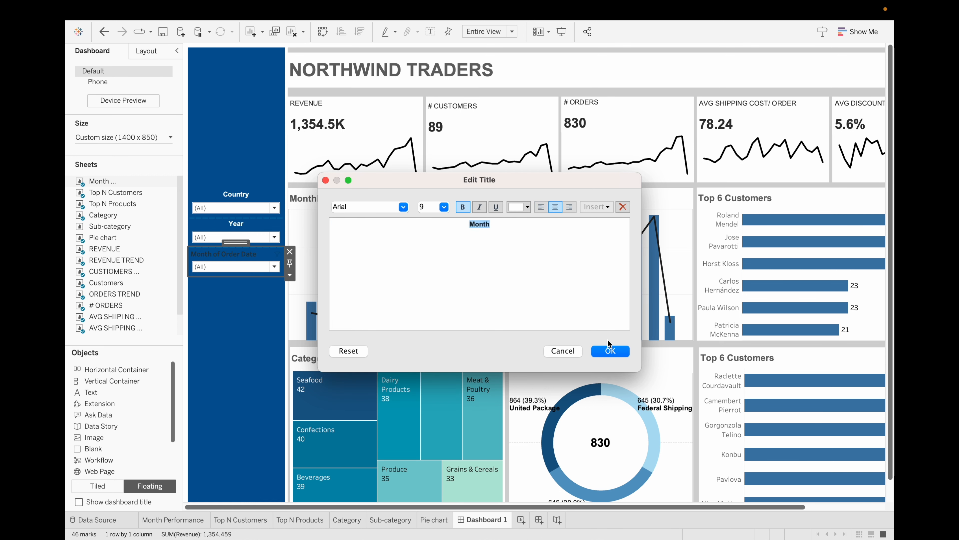
{"action": "left_click", "coordinate": [610, 350]}
{"action": "left_click", "coordinate": [218, 346]}
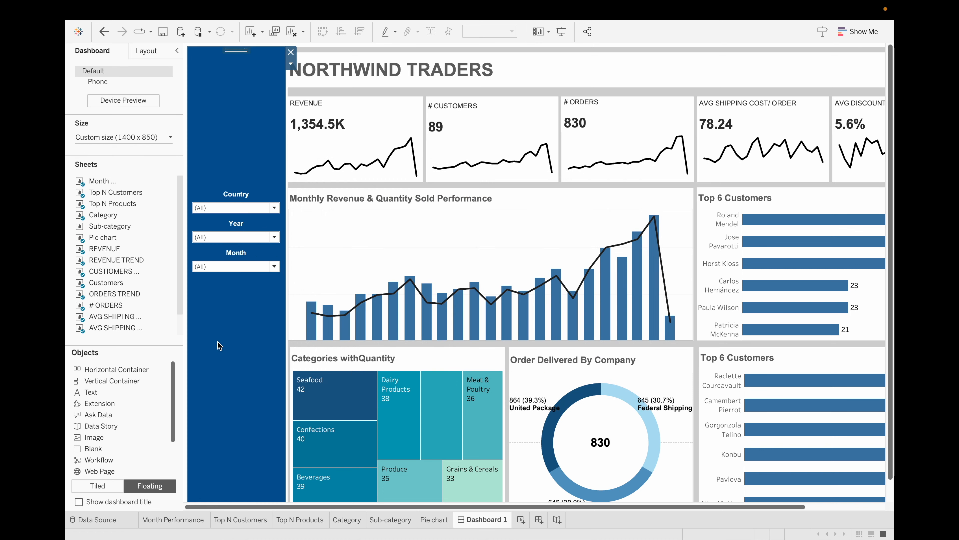
{"action": "left_click", "coordinate": [264, 193]}
{"action": "left_click", "coordinate": [152, 51]}
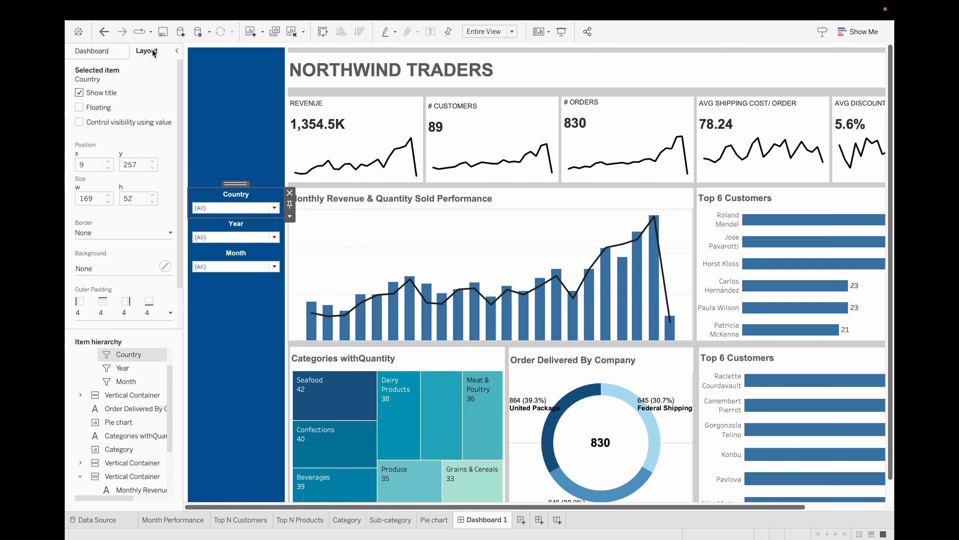
{"action": "left_click", "coordinate": [129, 368]}
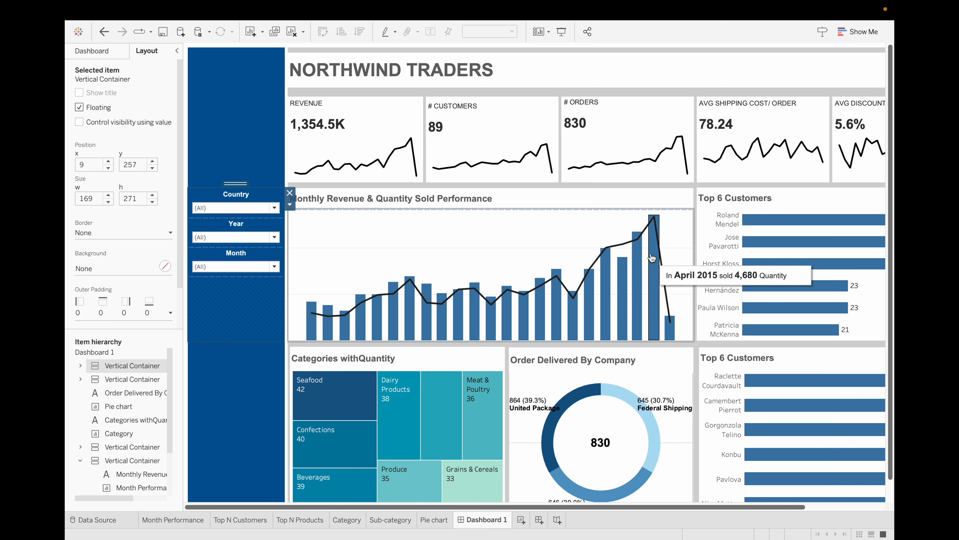
{"action": "left_click", "coordinate": [679, 250]}
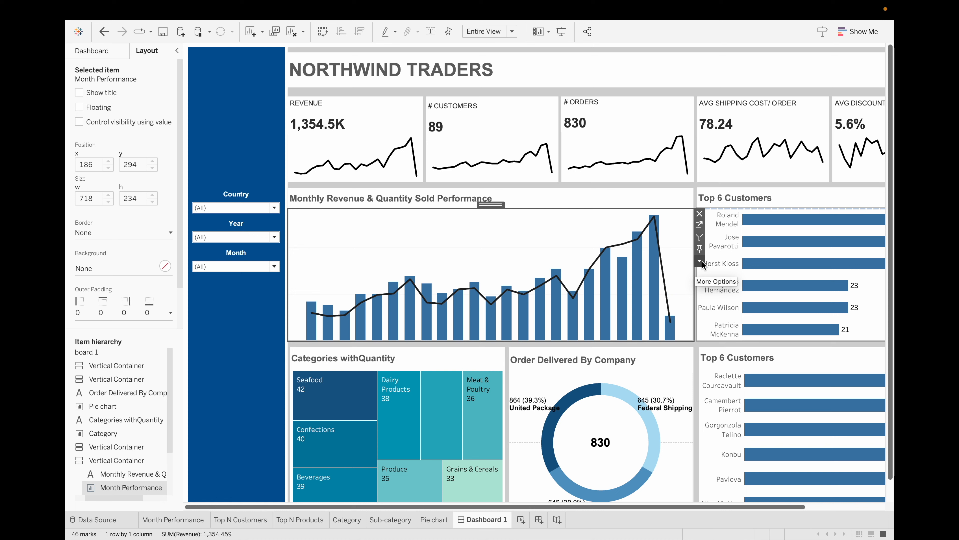
{"action": "left_click", "coordinate": [699, 261]}
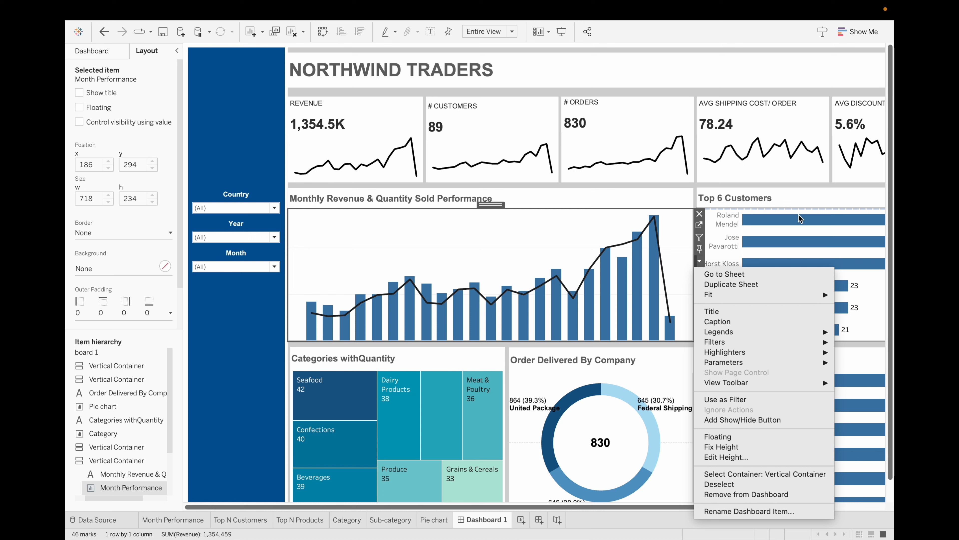
{"action": "left_click", "coordinate": [787, 219]}
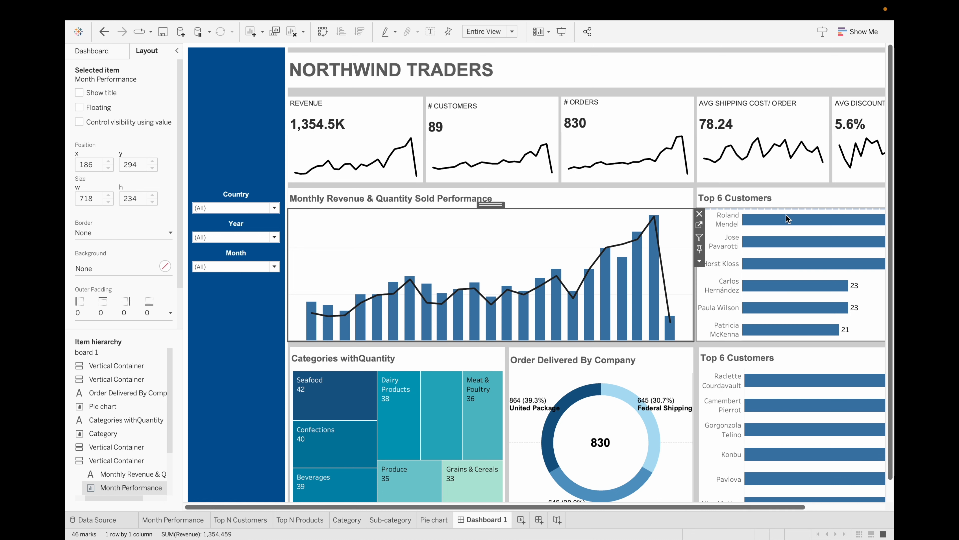
- Show the Select Param parameter of the Top N Customers chart in the sidebar container
{"action": "left_click", "coordinate": [728, 265]}
{"action": "left_click", "coordinate": [691, 261]}
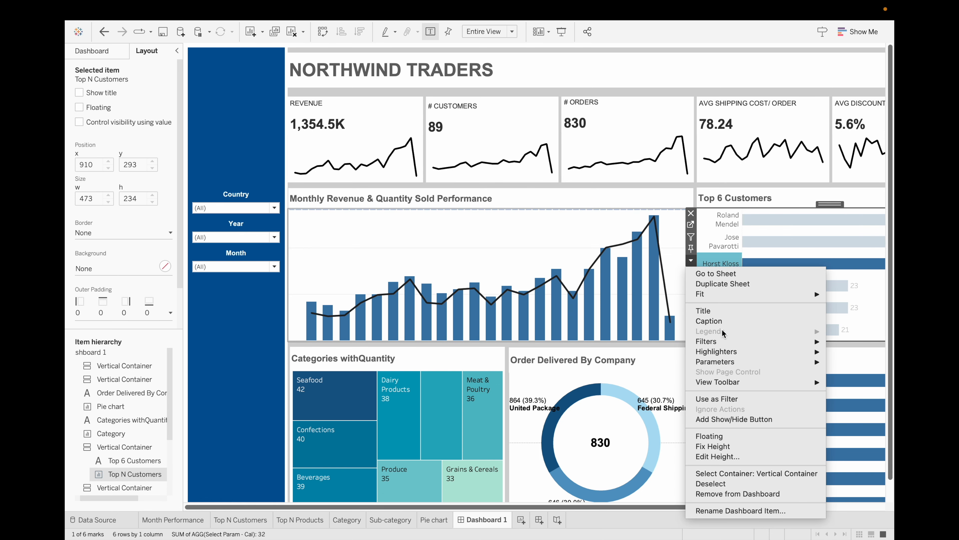
{"action": "mouse_move", "coordinate": [791, 363]}
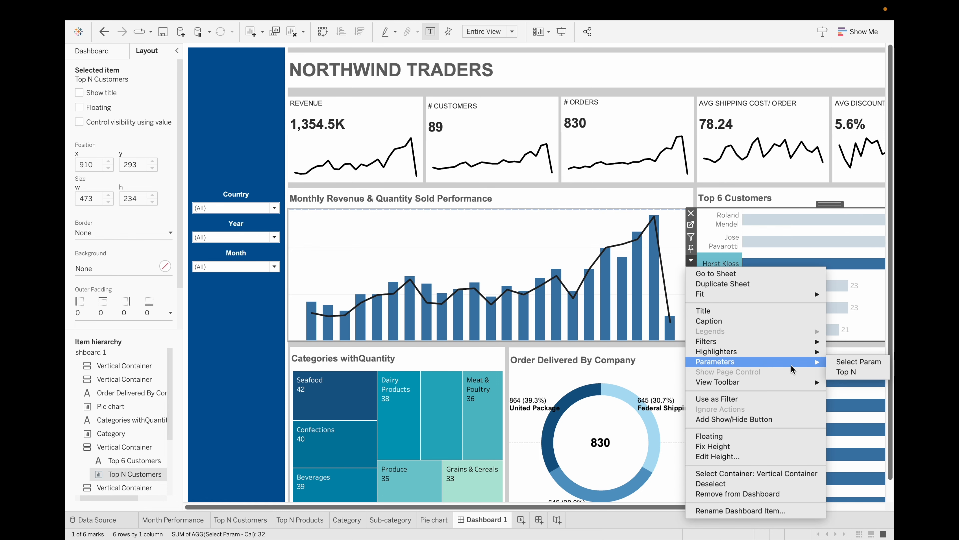
{"action": "left_click", "coordinate": [844, 360]}
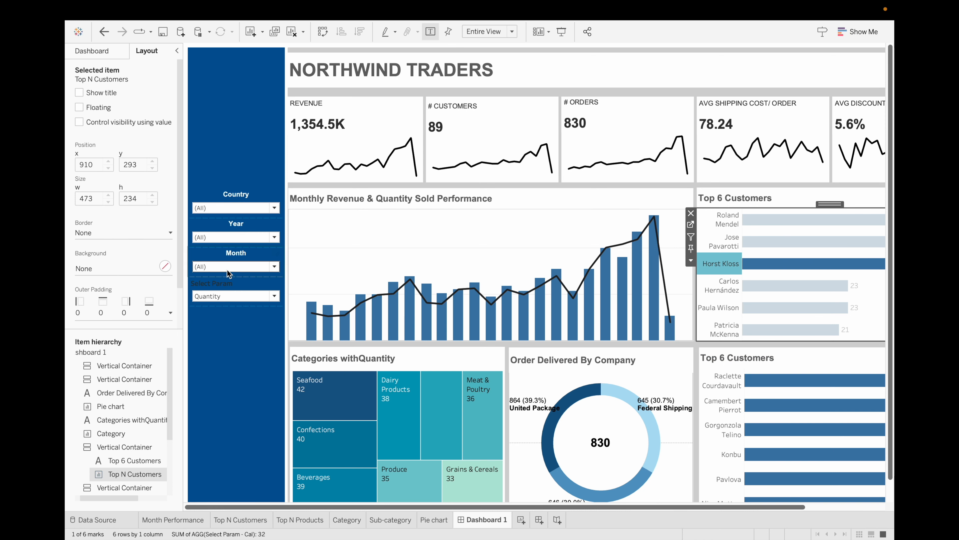
- Format the Select Param control's title as centered, white, bold Arial
{"action": "double_click", "coordinate": [229, 283]}
{"action": "triple_click", "coordinate": [384, 226]}
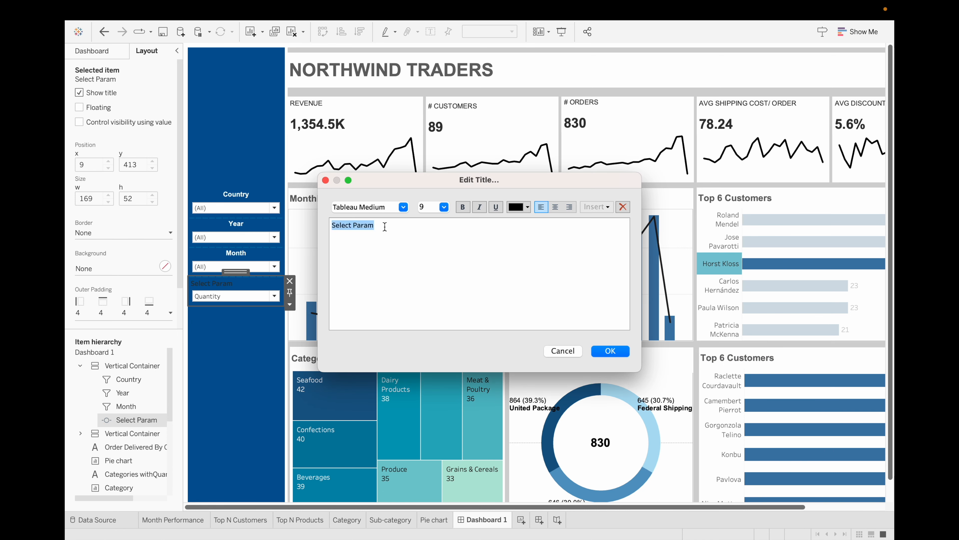
{"action": "left_click", "coordinate": [403, 206]}
{"action": "scroll", "coordinate": [396, 302], "scroll_direction": "up", "scroll_amount": 15}
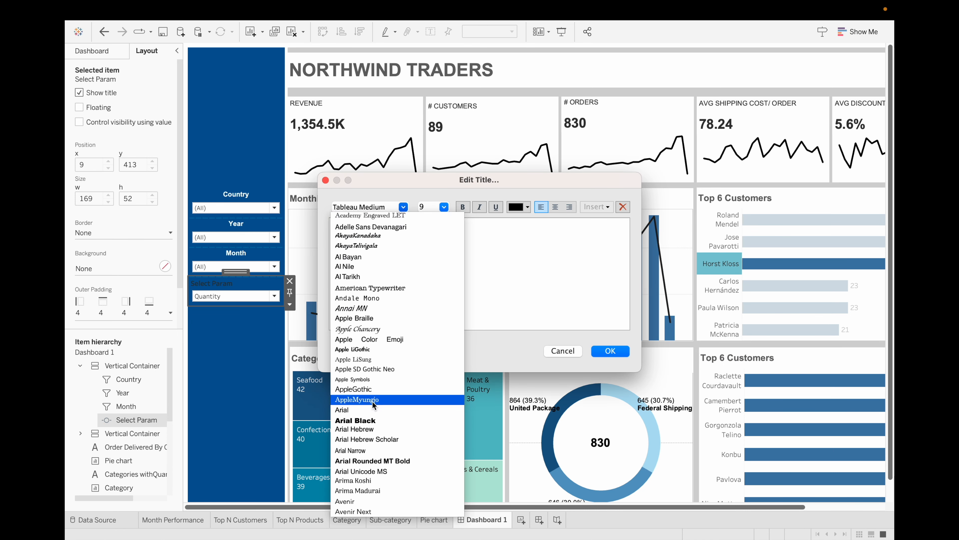
{"action": "left_click", "coordinate": [374, 410]}
{"action": "left_click", "coordinate": [463, 208]}
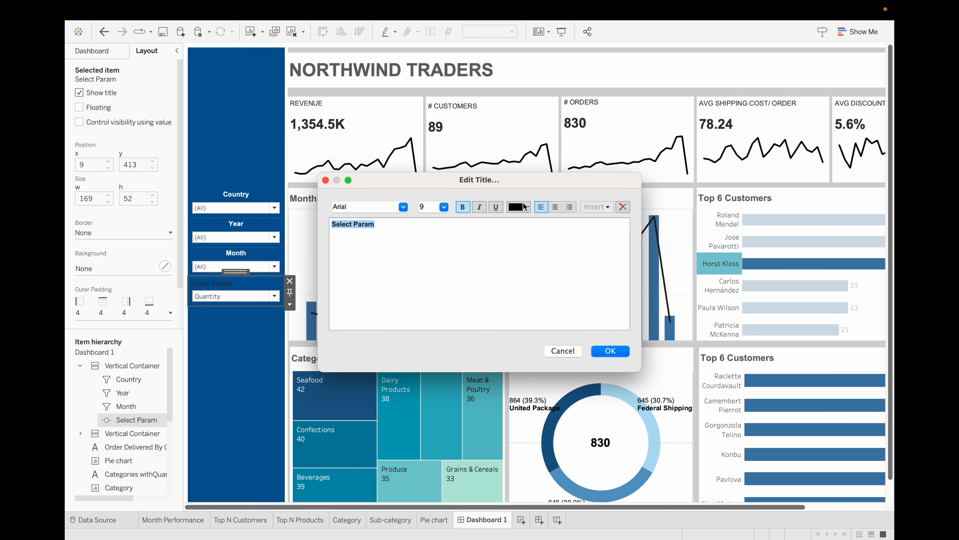
{"action": "left_click", "coordinate": [527, 208]}
{"action": "left_click", "coordinate": [526, 221]}
{"action": "left_click", "coordinate": [555, 207]}
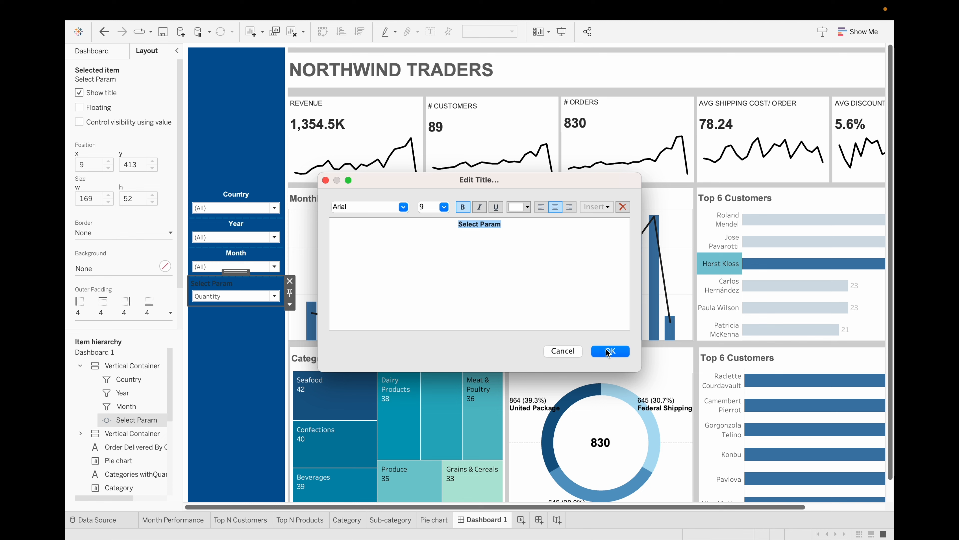
{"action": "left_click", "coordinate": [609, 351]}
- Show the Top N parameter of the Top N Customers chart in the sidebar container
{"action": "left_click", "coordinate": [750, 261]}
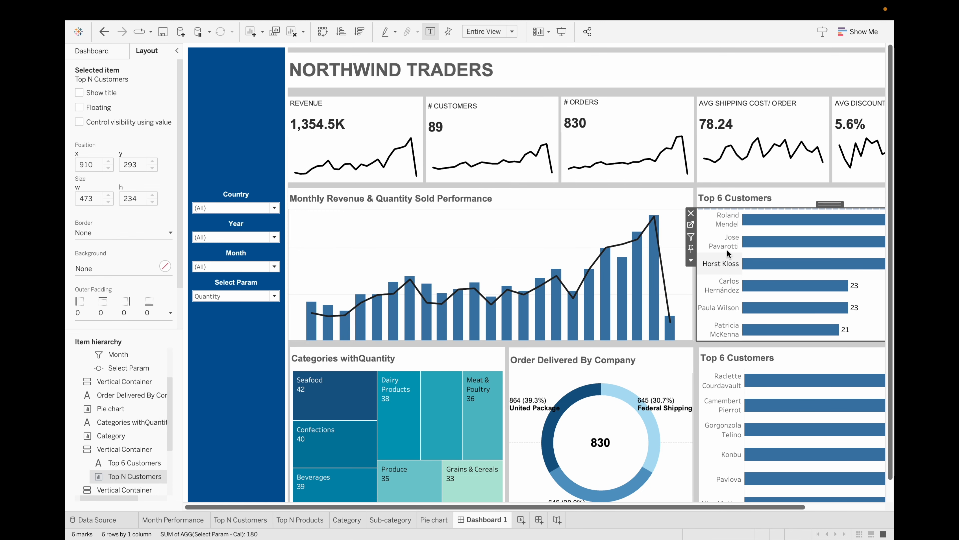
{"action": "left_click", "coordinate": [691, 260]}
{"action": "mouse_move", "coordinate": [797, 361]}
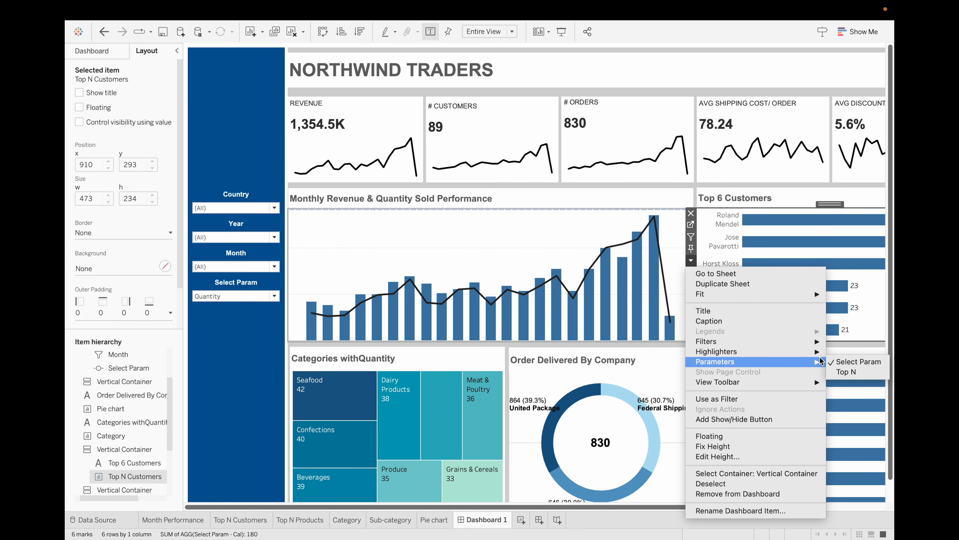
{"action": "left_click", "coordinate": [846, 372]}
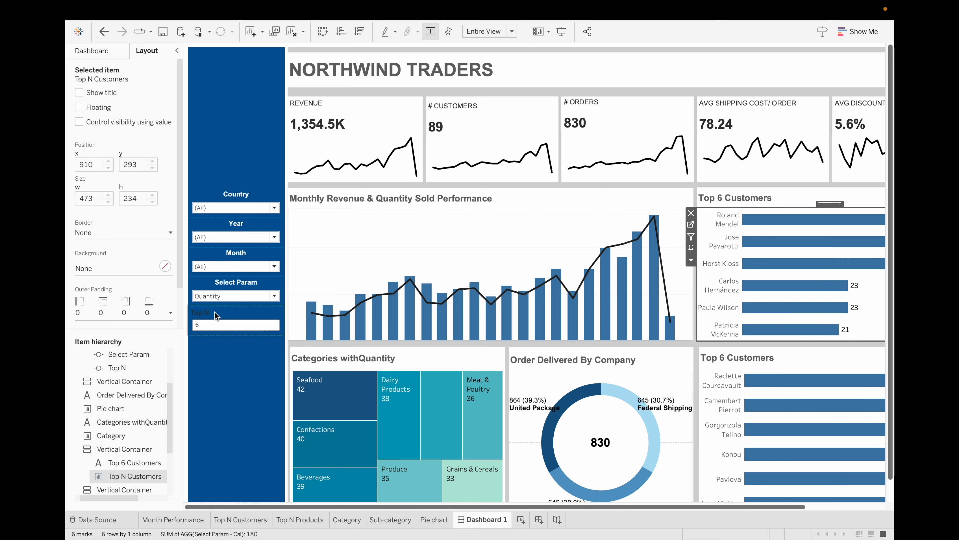
- Format the Top N control's title as centered, white, bold Arial
{"action": "double_click", "coordinate": [206, 314]}
{"action": "key", "text": "super+a"}
{"action": "left_click", "coordinate": [462, 207]}
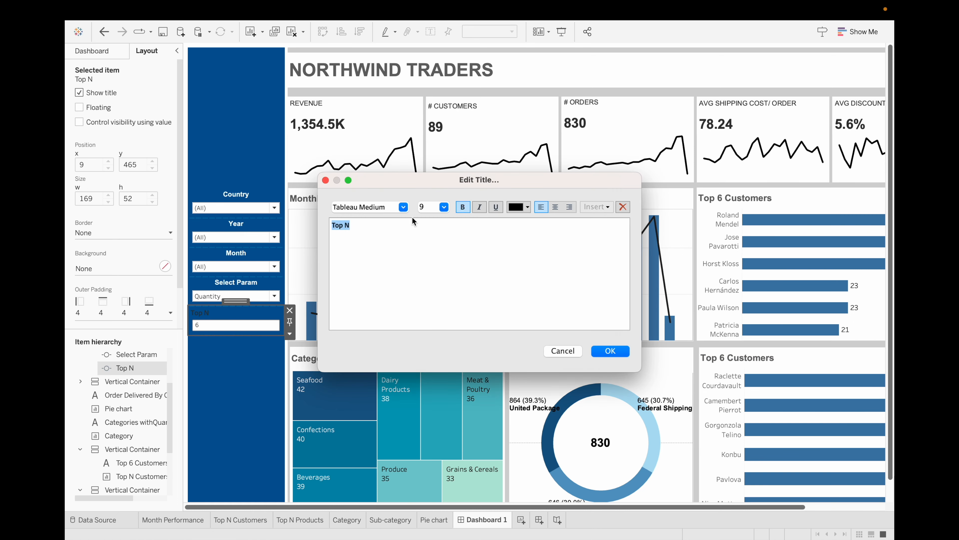
{"action": "left_click", "coordinate": [404, 207]}
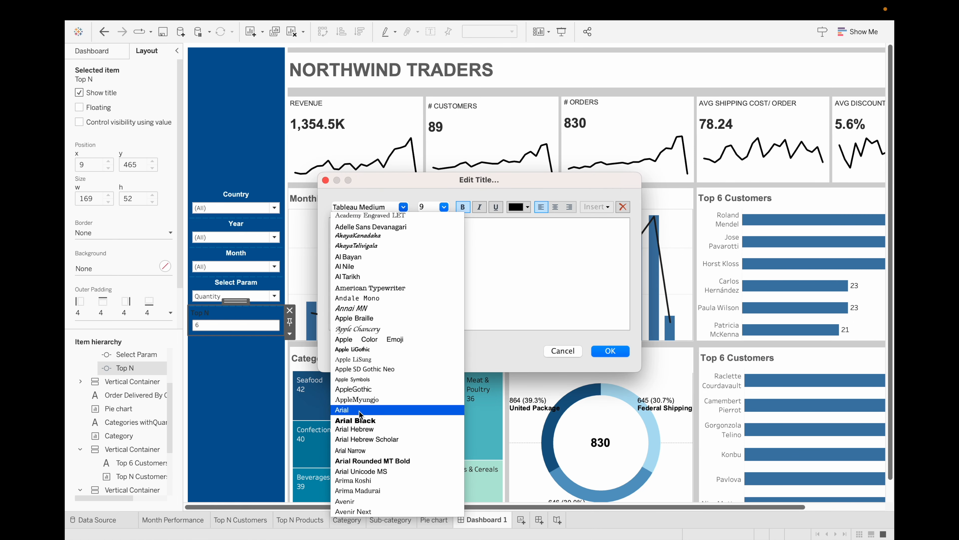
{"action": "left_click", "coordinate": [391, 394]}
{"action": "left_click", "coordinate": [555, 206]}
{"action": "left_click", "coordinate": [528, 206]}
{"action": "left_click", "coordinate": [527, 216]}
{"action": "left_click", "coordinate": [612, 352]}
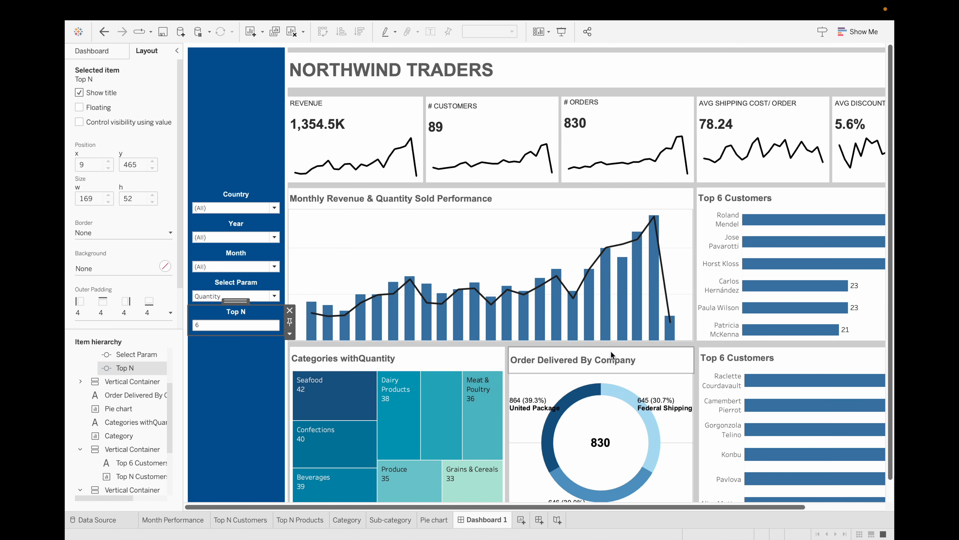
{"action": "left_click", "coordinate": [238, 376]}
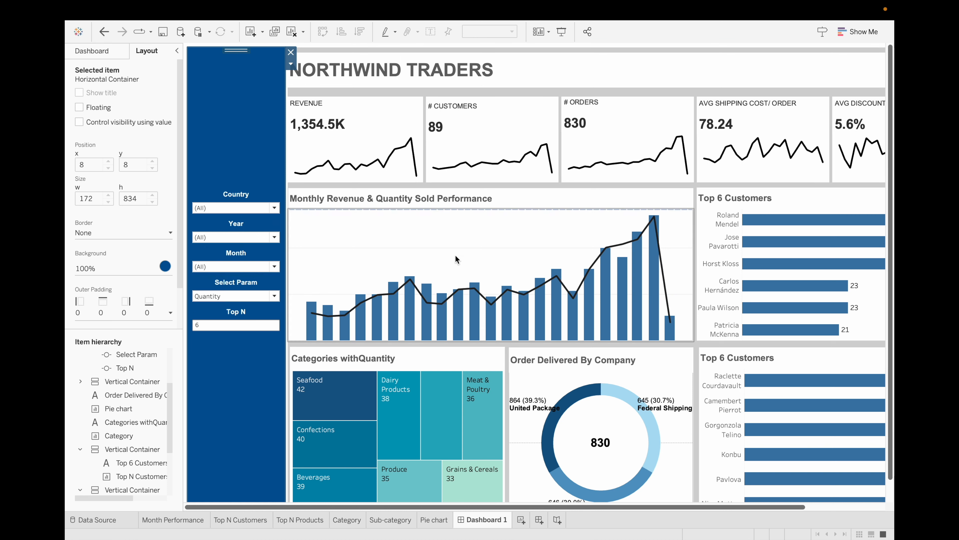
- Show the monthly chart's Measure Names color legend, float it over the chart at about x 400, y 314, and hide its title
{"action": "left_click", "coordinate": [523, 250]}
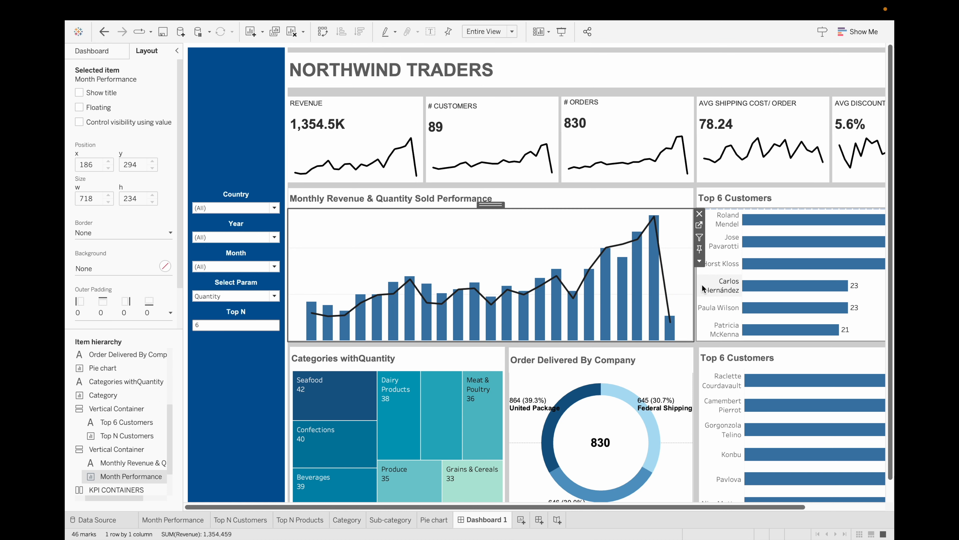
{"action": "left_click", "coordinate": [699, 260]}
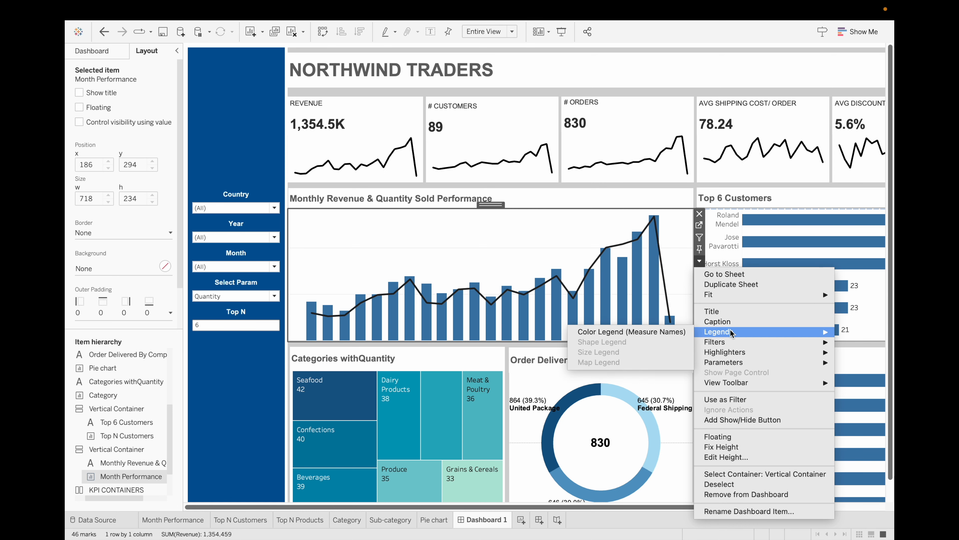
{"action": "left_click", "coordinate": [623, 332]}
{"action": "left_click_drag", "start_coordinate": [383, 270], "coordinate": [441, 228]}
{"action": "right_click", "coordinate": [441, 229]}
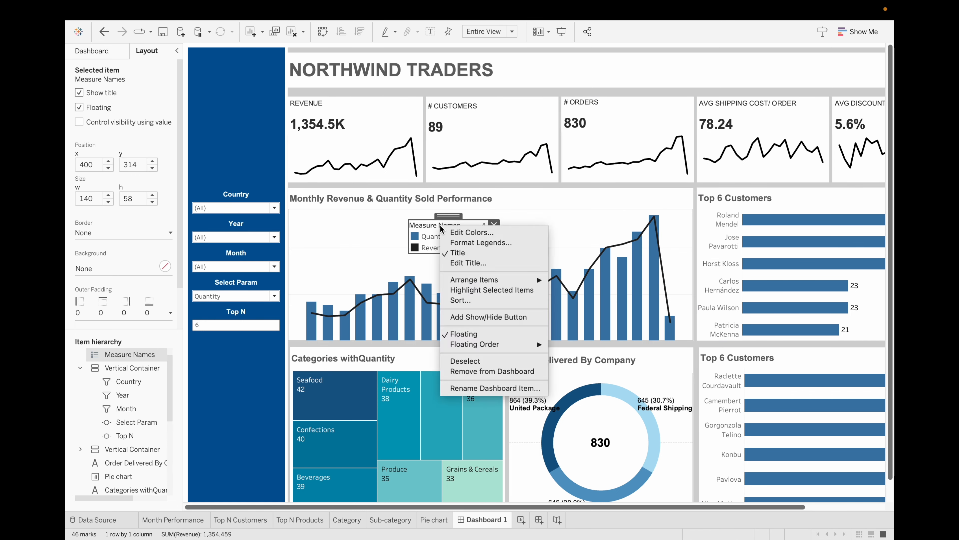
{"action": "left_click", "coordinate": [467, 255]}
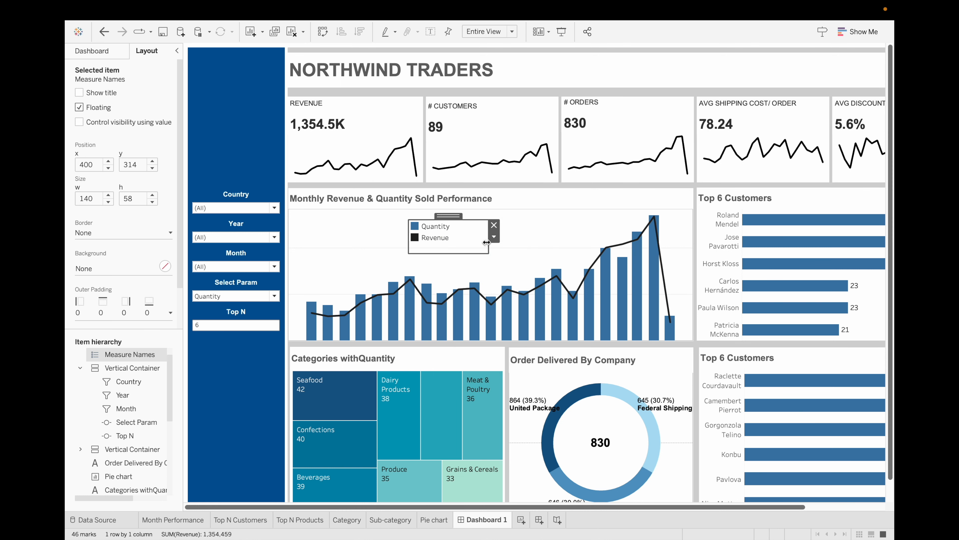
- Shrink the monthly chart's color legend to 93 by 46 and move it to x 423, y 302
{"action": "left_click_drag", "start_coordinate": [487, 241], "coordinate": [437, 249]}
{"action": "left_click_drag", "start_coordinate": [438, 215], "coordinate": [451, 208]}
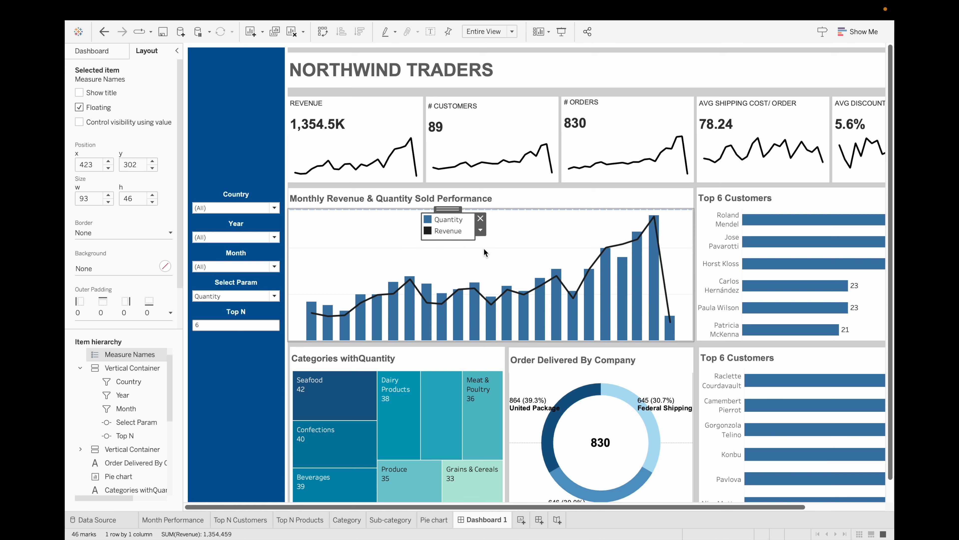
{"action": "left_click", "coordinate": [259, 136]}
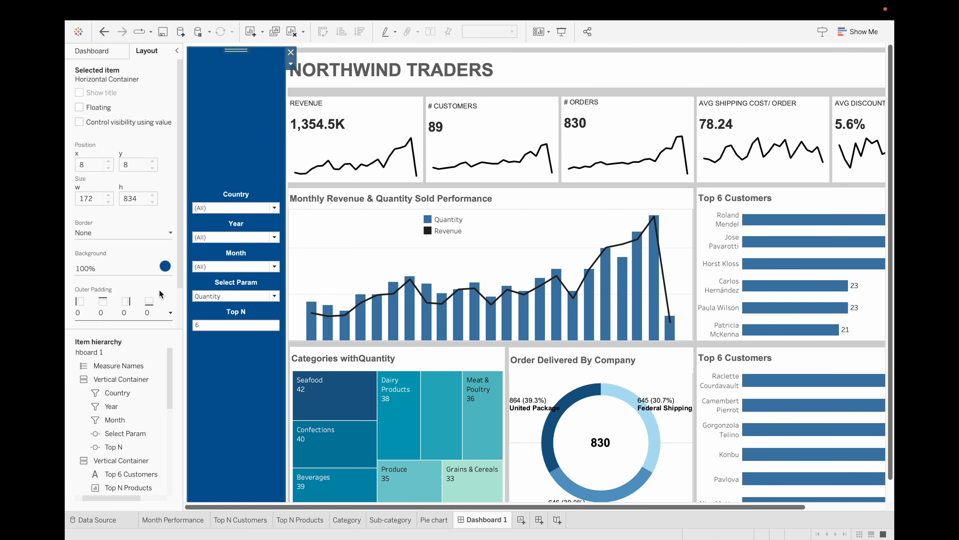
- Add a floating text object reading "NORTHWIND TRADERS", centered, at the upper end of the blue sidebar
{"action": "left_click", "coordinate": [103, 53]}
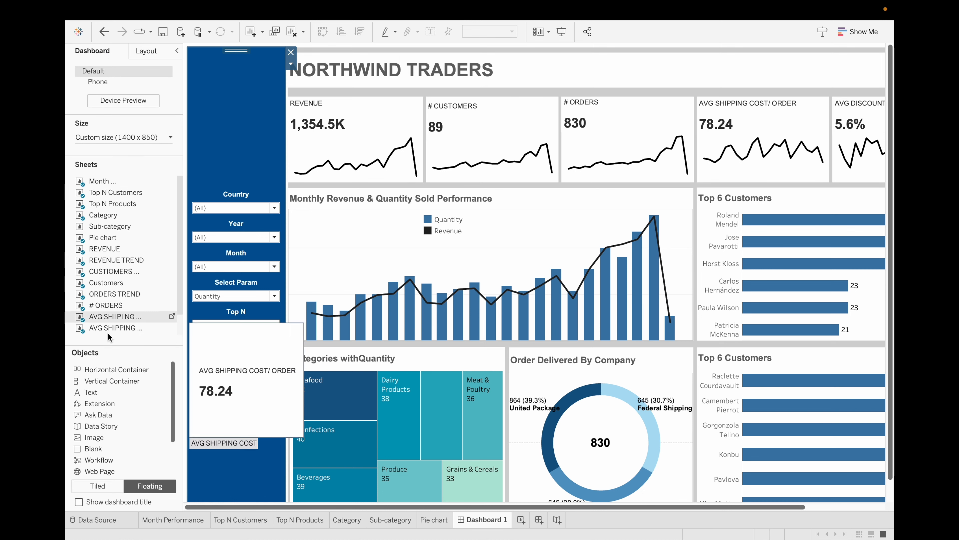
{"action": "left_click_drag", "start_coordinate": [93, 392], "coordinate": [200, 68]}
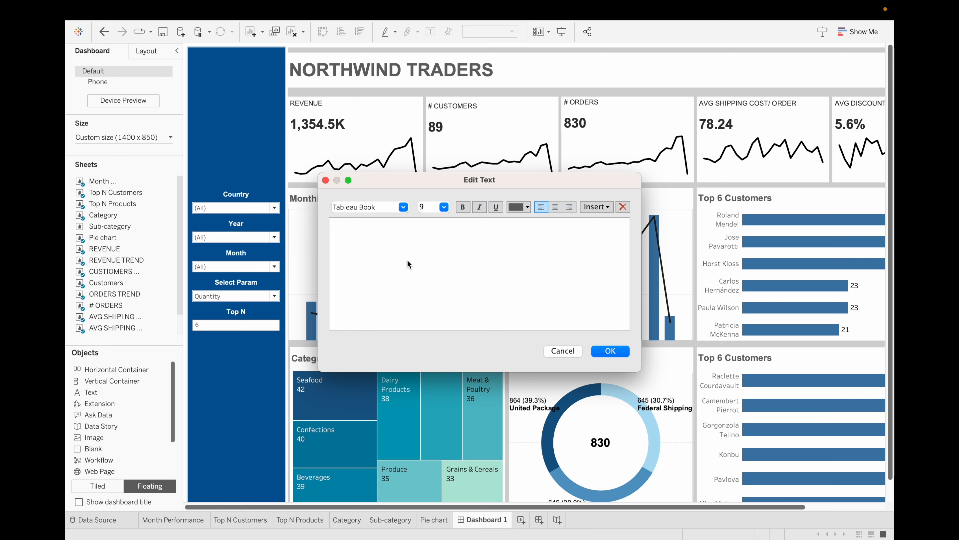
{"action": "type", "text": "NORTHWIND TRADERS"}
{"action": "key", "text": "ctrl+a"}
{"action": "left_click", "coordinate": [555, 208]}
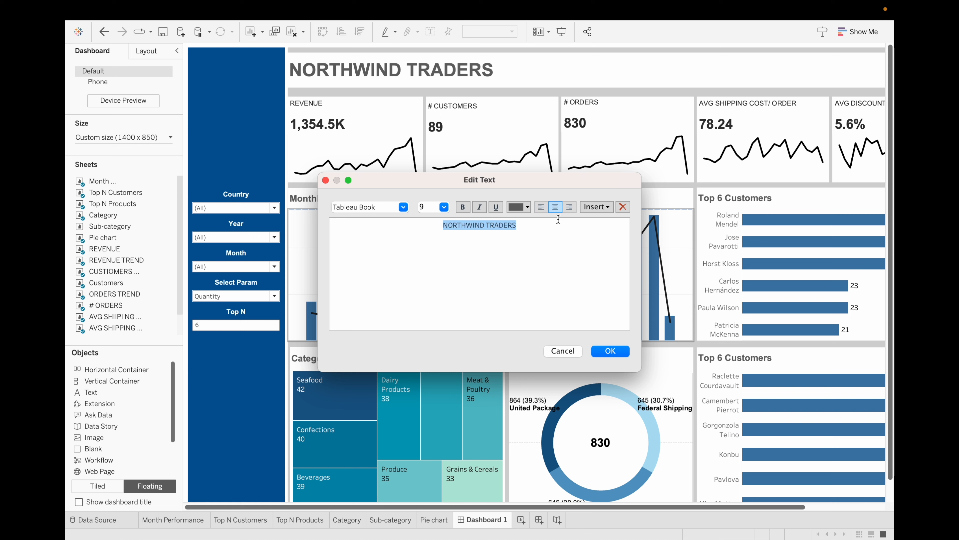
- Format the sidebar text as white, bold Arial, then narrow its box to wrap onto two lines and center it in the sidebar
{"action": "left_click", "coordinate": [403, 207]}
{"action": "scroll", "coordinate": [408, 317], "scroll_direction": "up", "scroll_amount": 10}
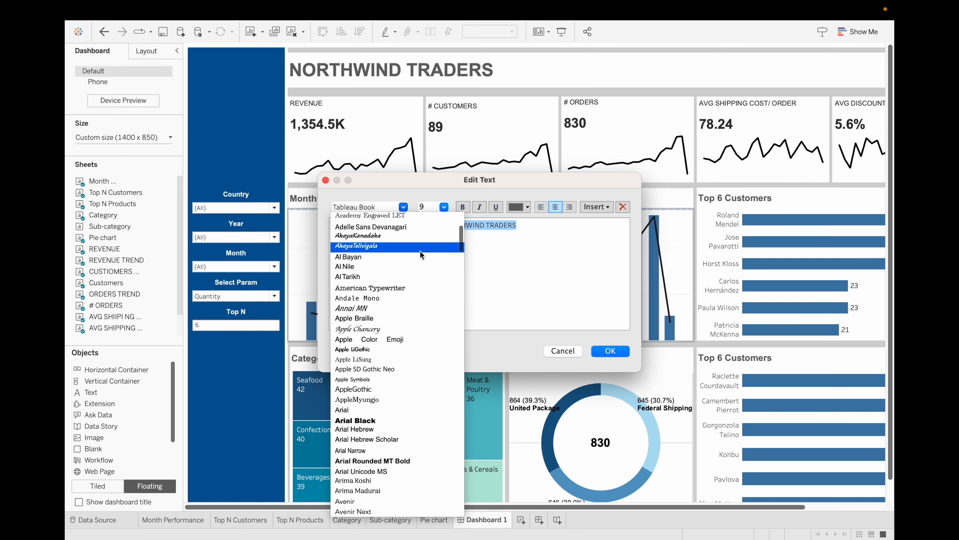
{"action": "left_click", "coordinate": [382, 410]}
{"action": "left_click", "coordinate": [463, 207]}
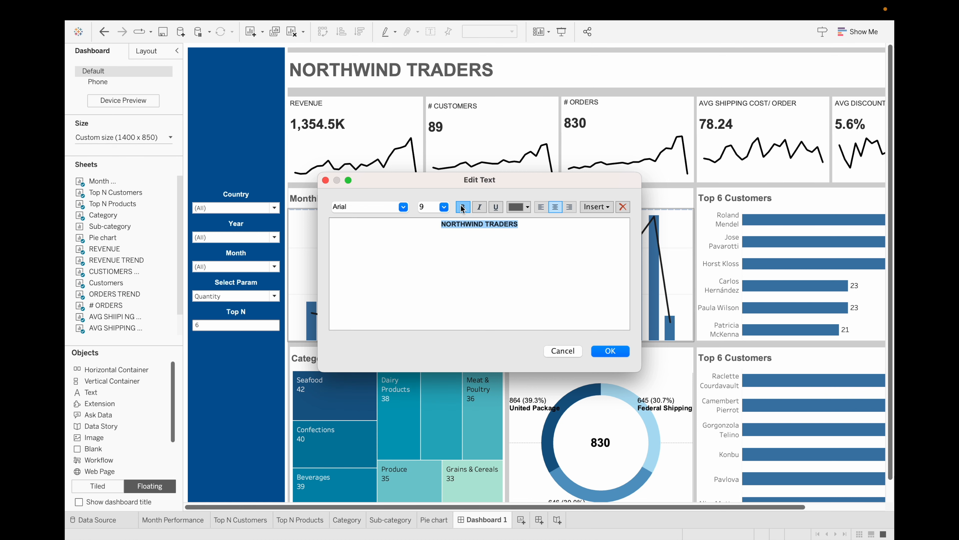
{"action": "left_click", "coordinate": [526, 206]}
{"action": "left_click", "coordinate": [525, 221]}
{"action": "left_click", "coordinate": [610, 351]}
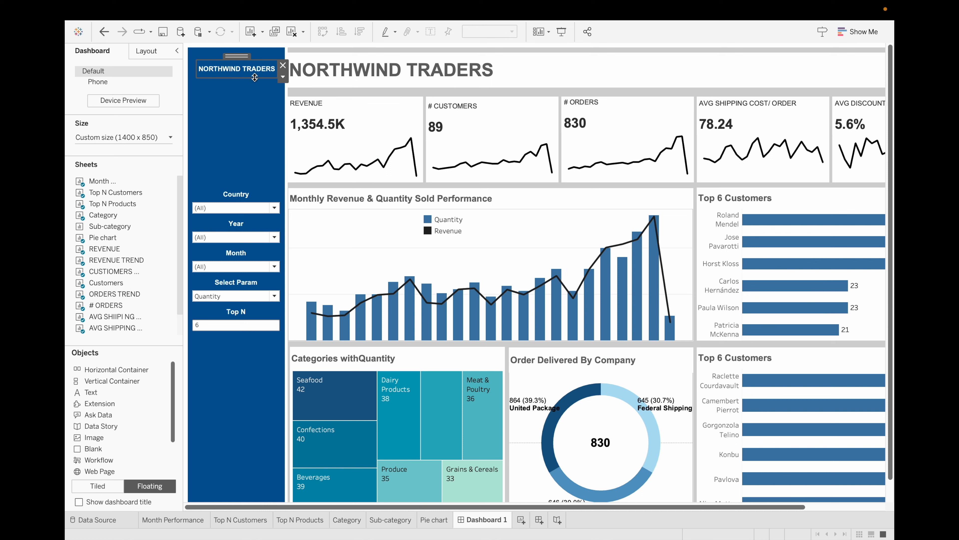
{"action": "left_click_drag", "start_coordinate": [277, 72], "coordinate": [227, 92]}
{"action": "left_click_drag", "start_coordinate": [228, 57], "coordinate": [238, 52]}
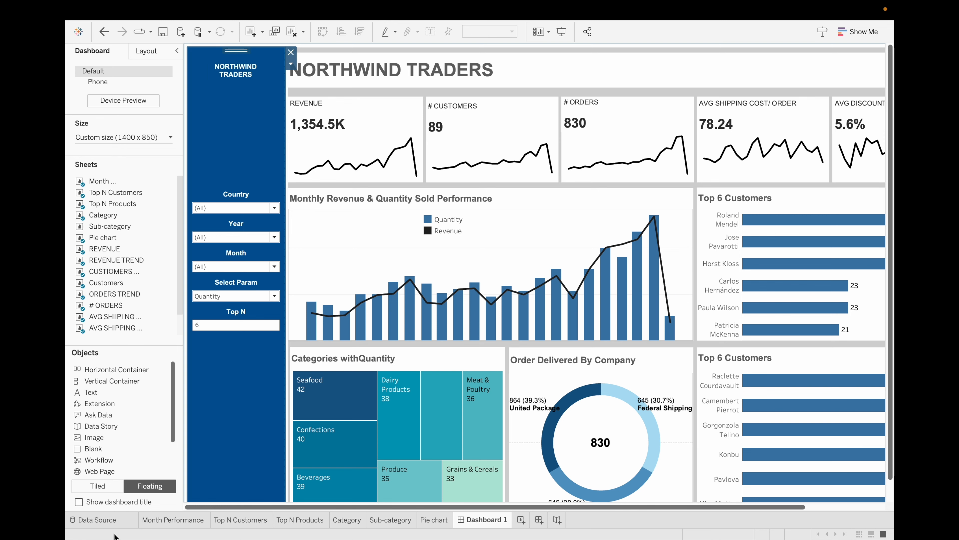
- Hide the Month Performance, Top N Customers, Top N Products, Category, Sub-category and Pie chart worksheets
{"action": "left_click", "coordinate": [169, 521]}
{"action": "right_click", "coordinate": [169, 521]}
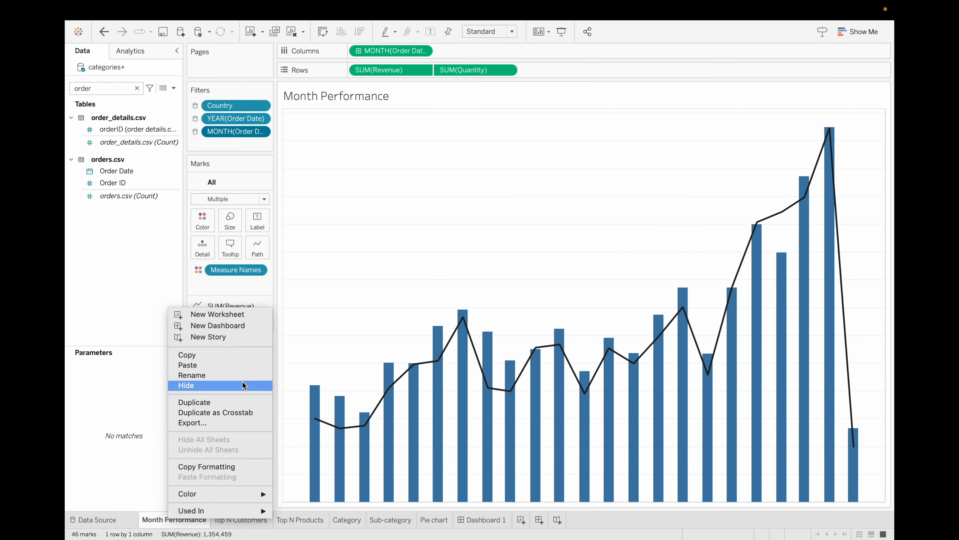
{"action": "left_click", "coordinate": [186, 385]}
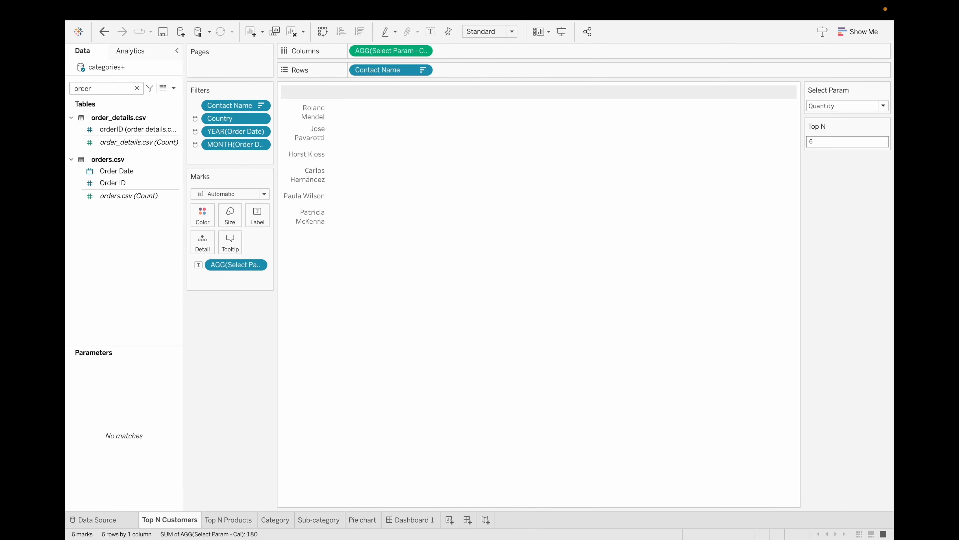
{"action": "right_click", "coordinate": [187, 521]}
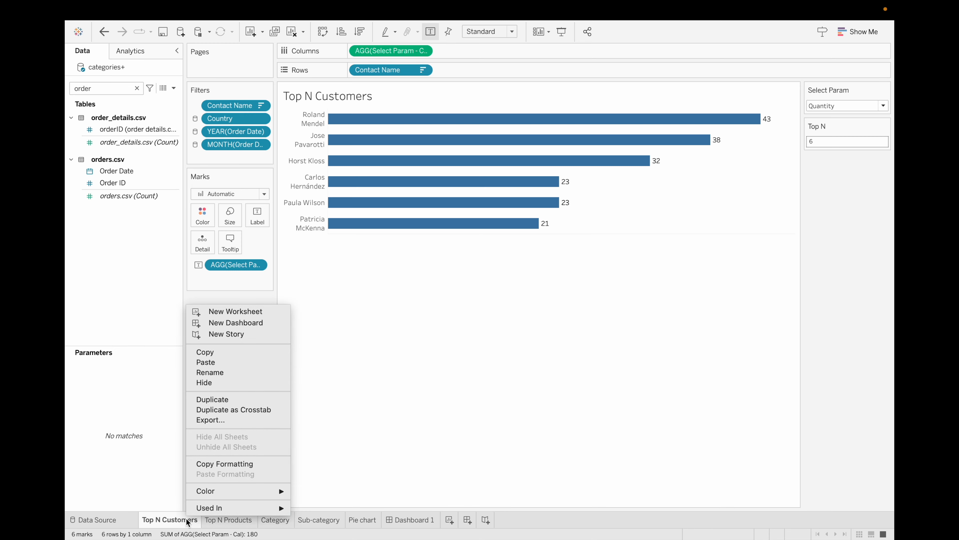
{"action": "left_click", "coordinate": [216, 383]}
{"action": "right_click", "coordinate": [185, 520]}
{"action": "left_click", "coordinate": [210, 387]}
{"action": "right_click", "coordinate": [171, 517]}
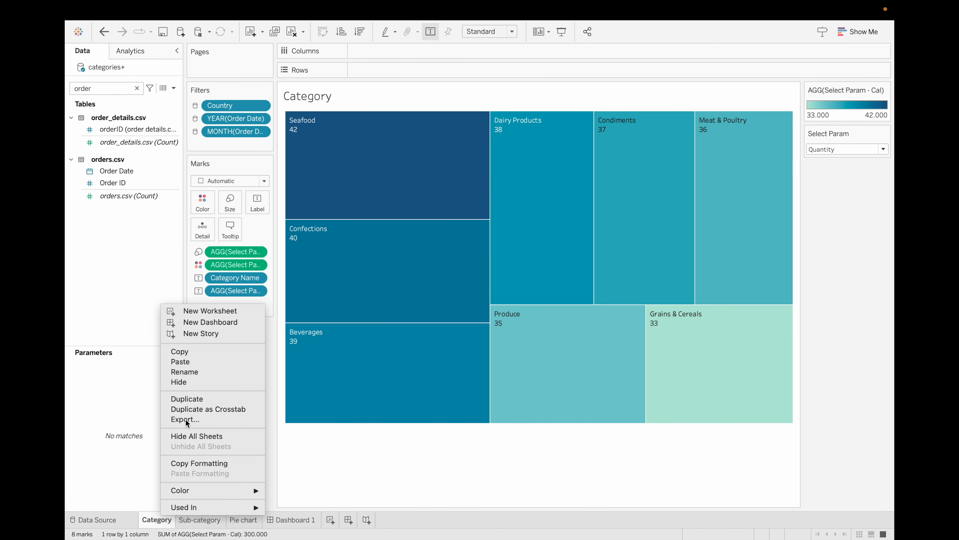
{"action": "left_click", "coordinate": [189, 380]}
{"action": "right_click", "coordinate": [166, 519]}
{"action": "left_click", "coordinate": [185, 379]}
{"action": "right_click", "coordinate": [162, 518]}
{"action": "left_click", "coordinate": [185, 377]}
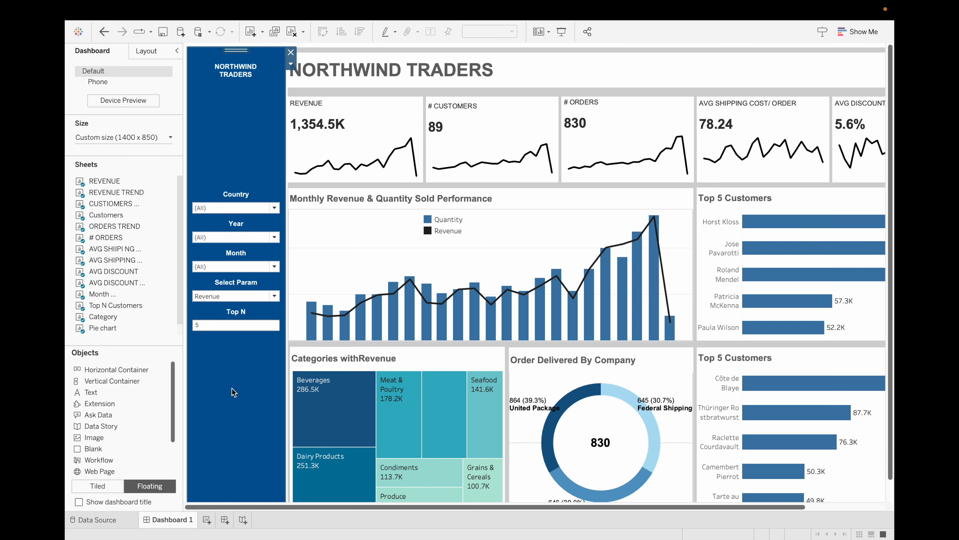
- Create a new worksheet and add orderID from order details and Contact Name to its rows
{"action": "left_click", "coordinate": [206, 519]}
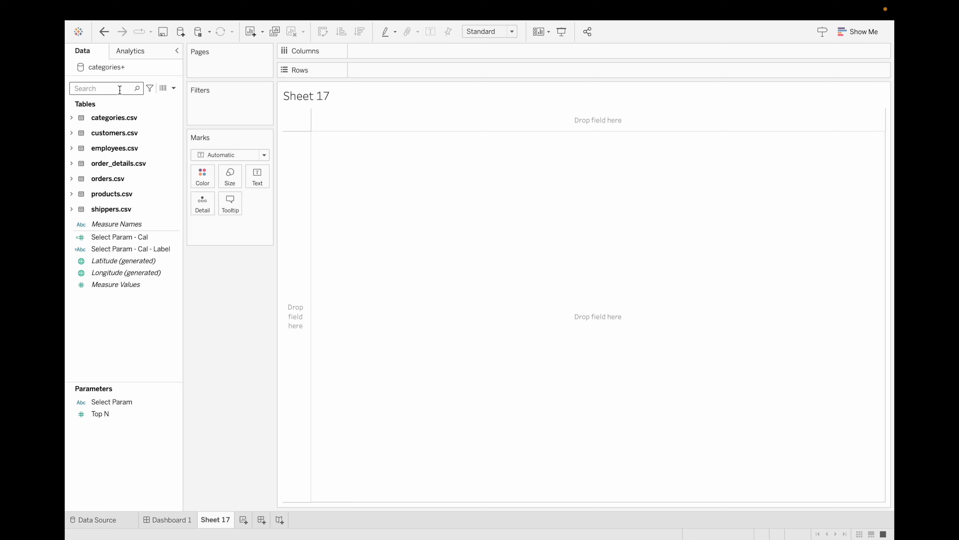
{"action": "type", "text": "order"}
{"action": "left_click_drag", "start_coordinate": [145, 129], "coordinate": [397, 71]}
{"action": "left_click", "coordinate": [136, 88]}
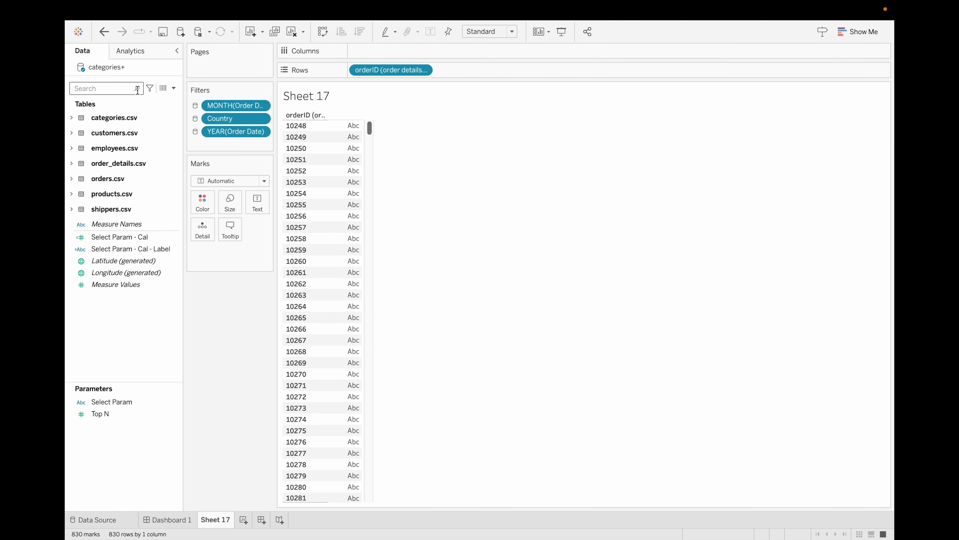
{"action": "type", "text": "con"}
{"action": "left_click_drag", "start_coordinate": [133, 128], "coordinate": [463, 73]}
- Add Order Date and Shipped Date to the rows after Contact Name
{"action": "left_click", "coordinate": [137, 88]}
{"action": "type", "text": "order"}
{"action": "left_click", "coordinate": [129, 171]}
{"action": "left_click_drag", "start_coordinate": [129, 173], "coordinate": [547, 77]}
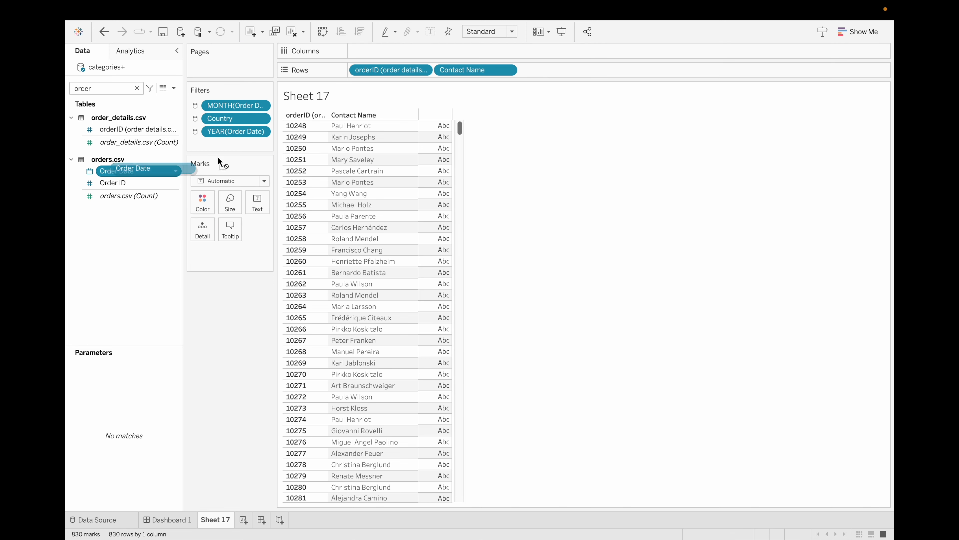
{"action": "left_click", "coordinate": [137, 88]}
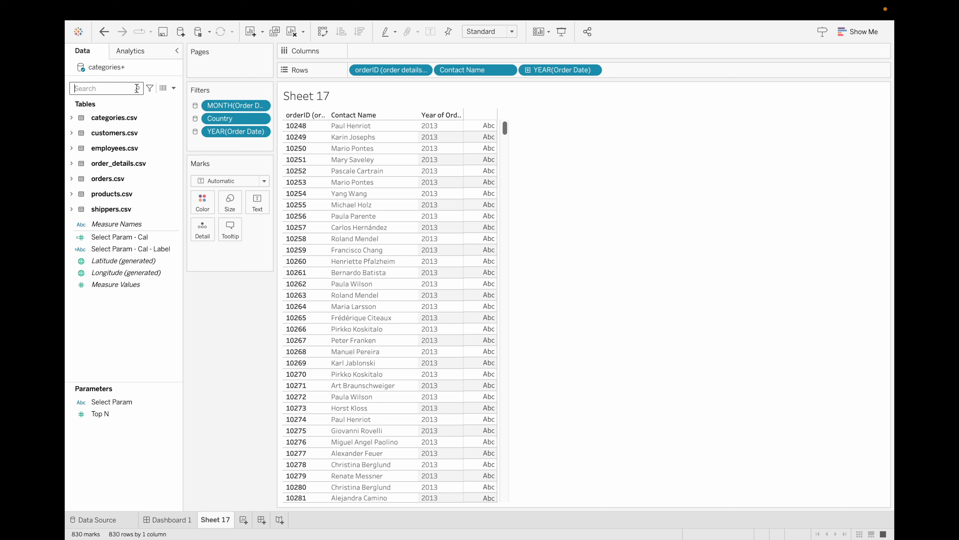
{"action": "type", "text": "shi"}
{"action": "left_click_drag", "start_coordinate": [161, 129], "coordinate": [662, 65]}
- Change the Order Date row field to a discrete exact date
{"action": "left_click", "coordinate": [592, 70]}
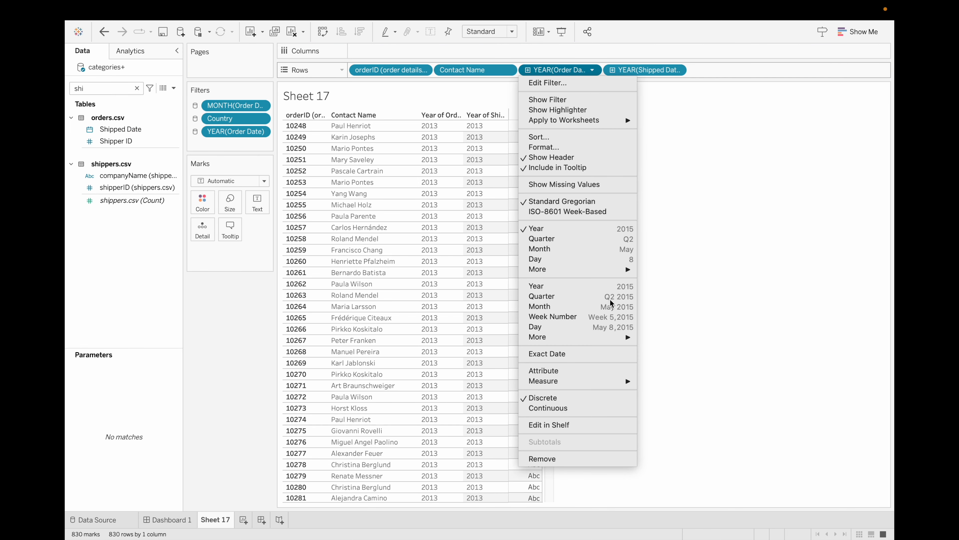
{"action": "left_click", "coordinate": [575, 355]}
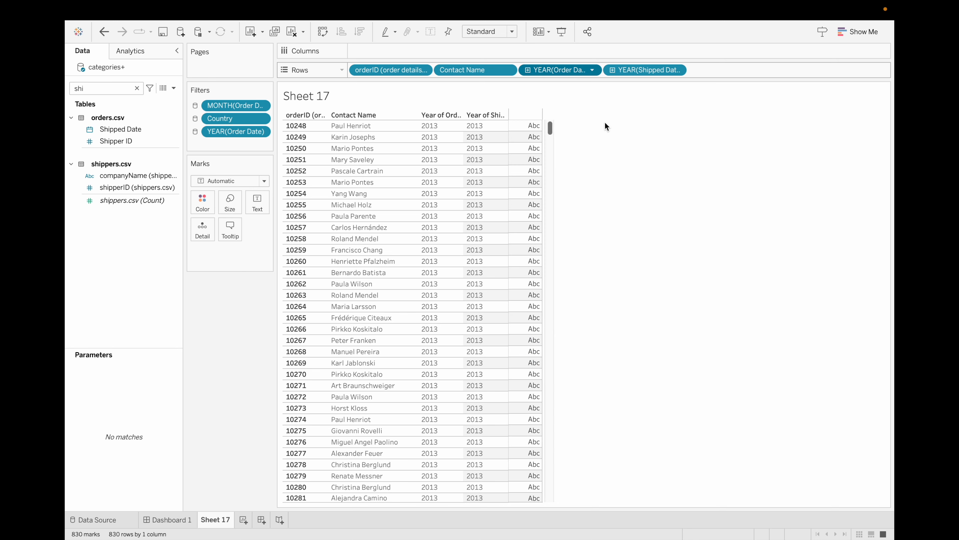
{"action": "left_click", "coordinate": [591, 71]}
{"action": "left_click", "coordinate": [677, 70]}
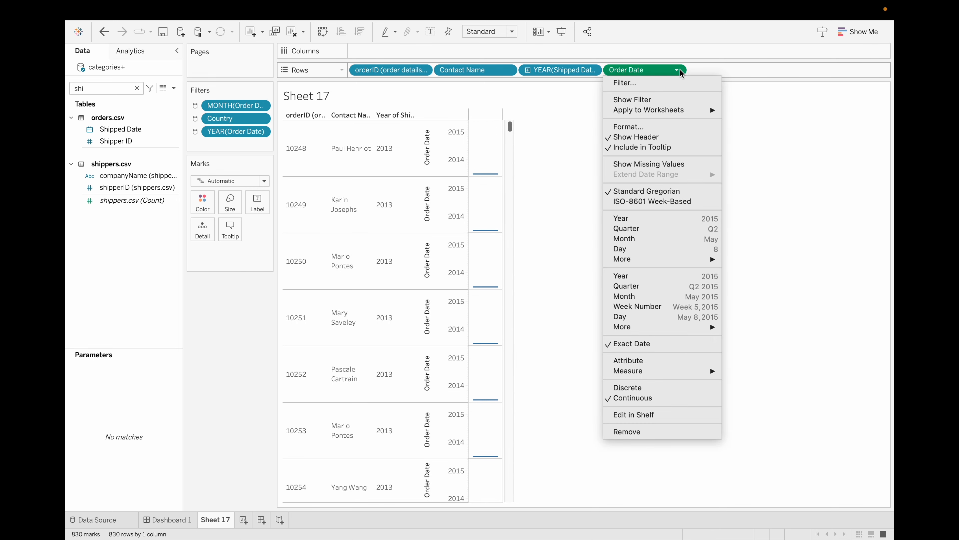
{"action": "left_click", "coordinate": [652, 387]}
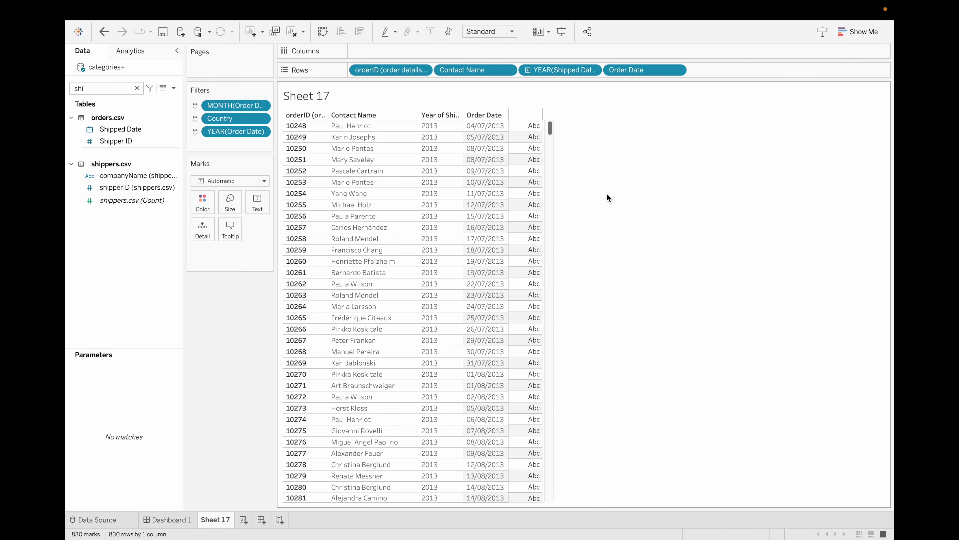
- Change the Shipped Date row field to a discrete exact date
{"action": "left_click", "coordinate": [591, 70]}
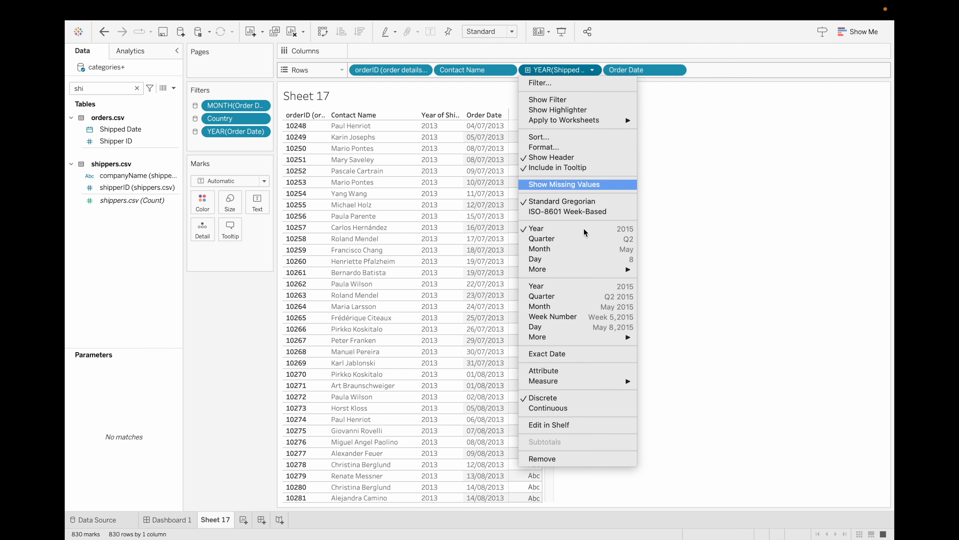
{"action": "left_click", "coordinate": [566, 355]}
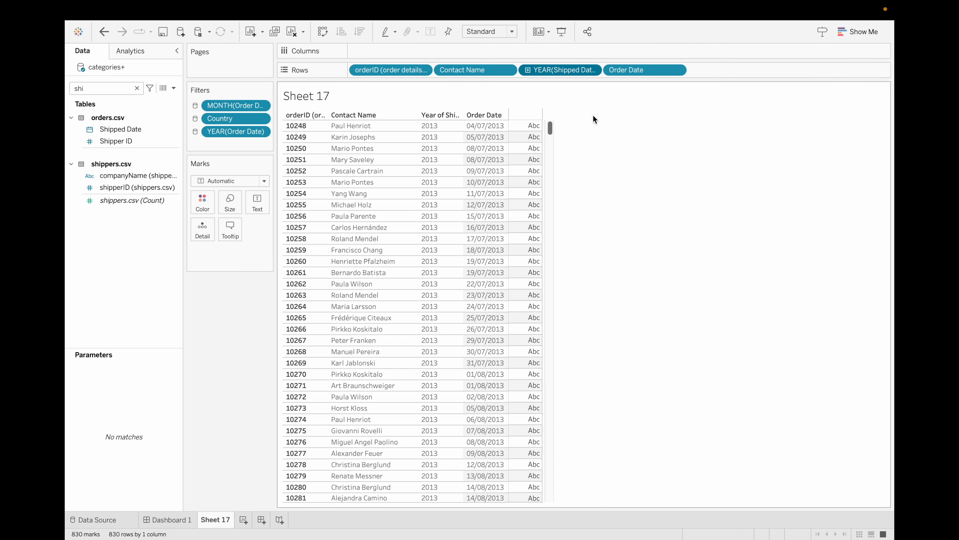
{"action": "left_click", "coordinate": [677, 70]}
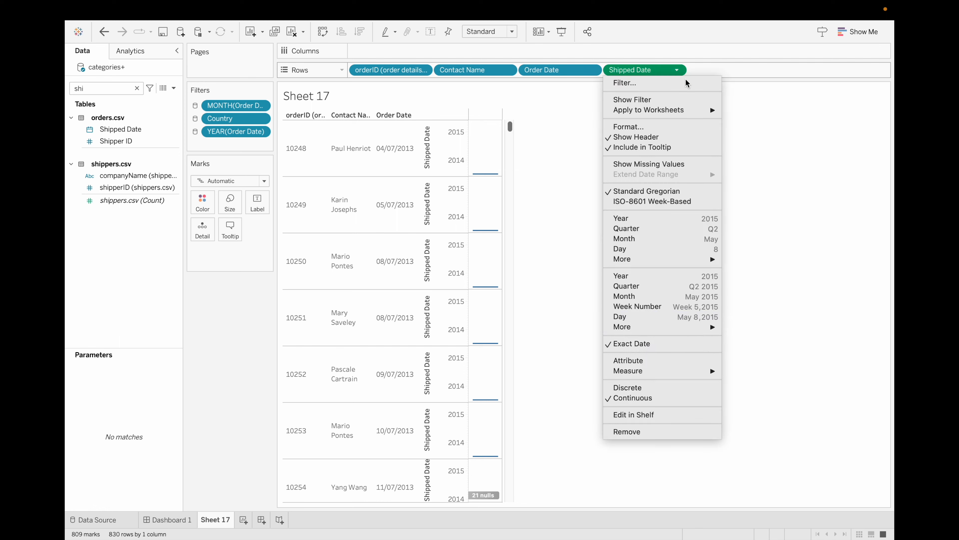
{"action": "left_click", "coordinate": [637, 388]}
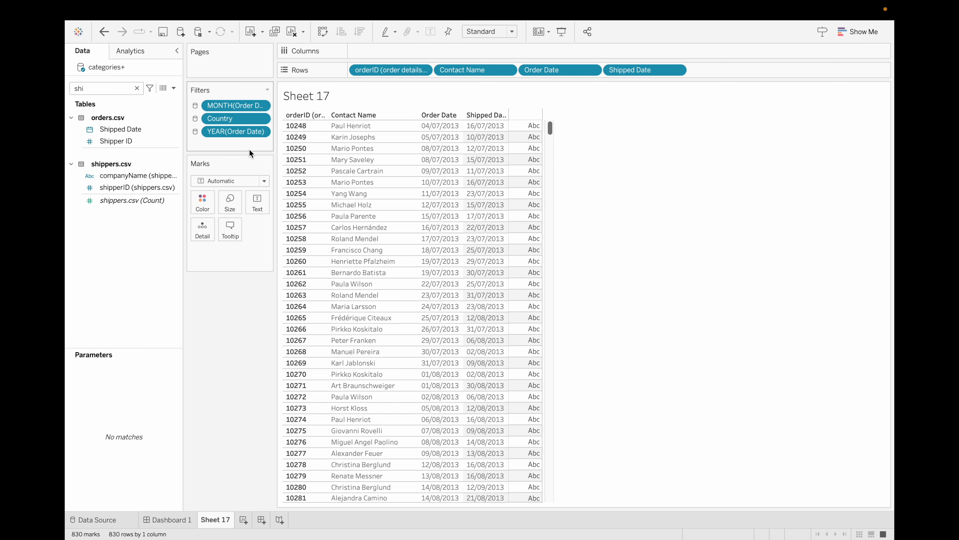
- Create a calculated field named "Order Delivered ?" and begin its formula with IF [Order Date] < [Shipped Date]
{"action": "left_click", "coordinate": [173, 90]}
{"action": "left_click", "coordinate": [160, 101]}
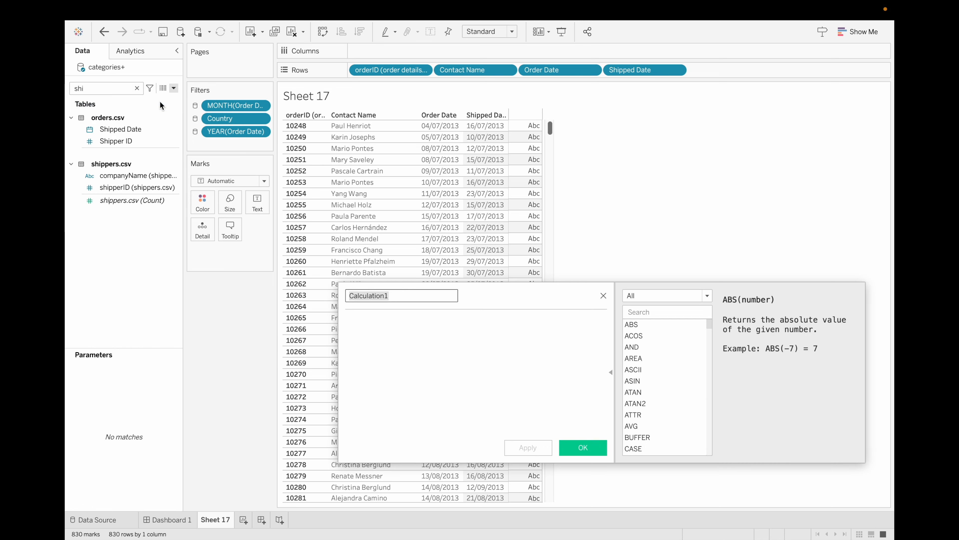
{"action": "key", "text": "BackSpace"}
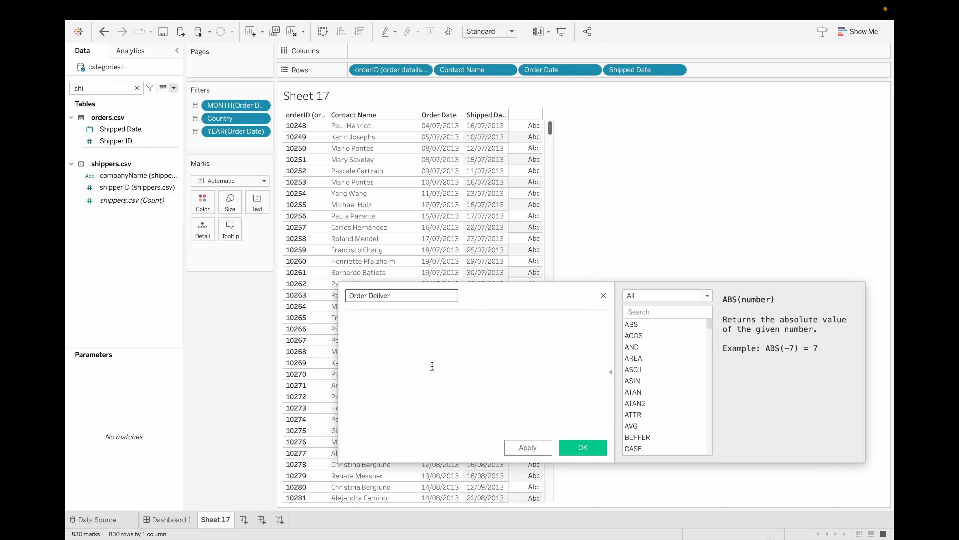
{"action": "left_click", "coordinate": [432, 366]}
{"action": "type", "text": "IF order"}
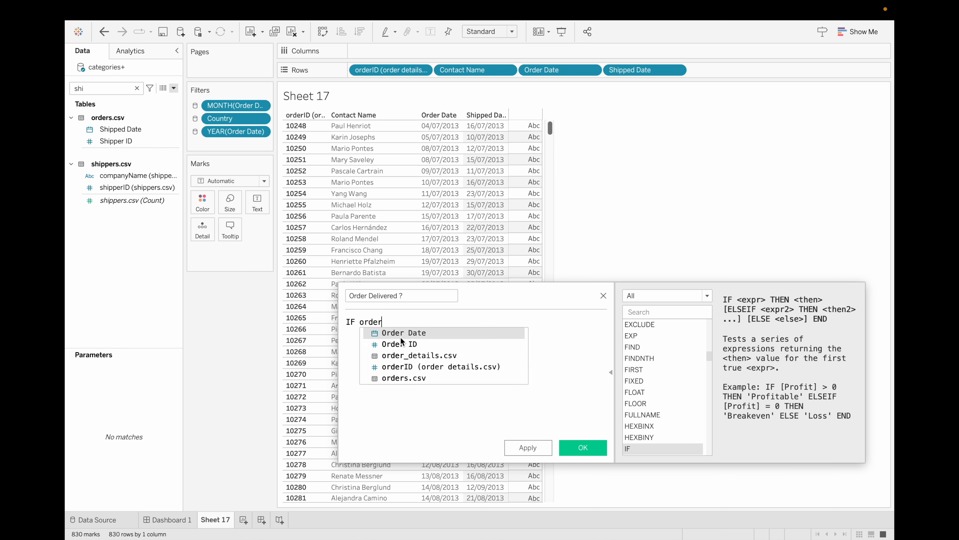
{"action": "key", "text": "Return"}
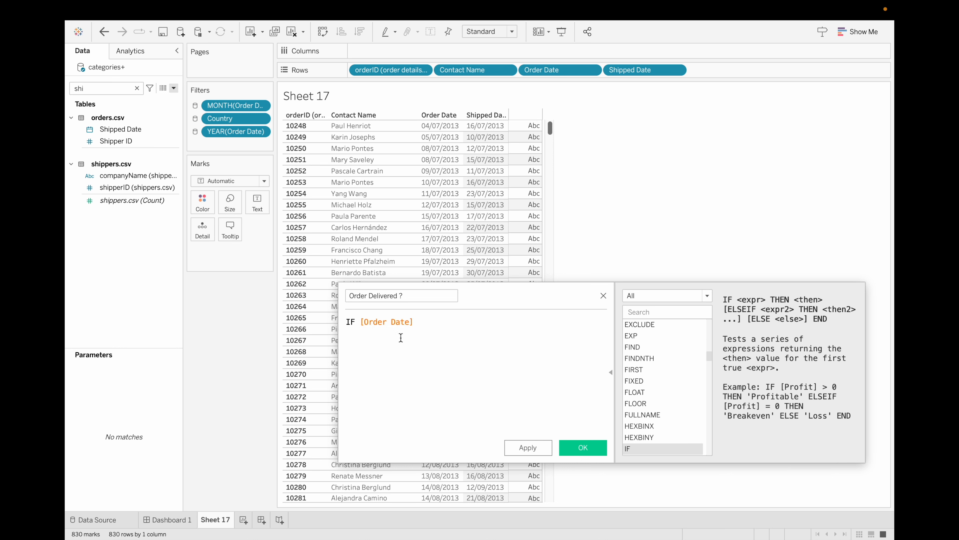
{"action": "type", "text": "< shi"}
{"action": "key", "text": "Return"}
- Extend the IF condition with THEN "Order Delivered"
{"action": "type", "text": "ther"}
{"action": "key", "text": "BackSpace"}
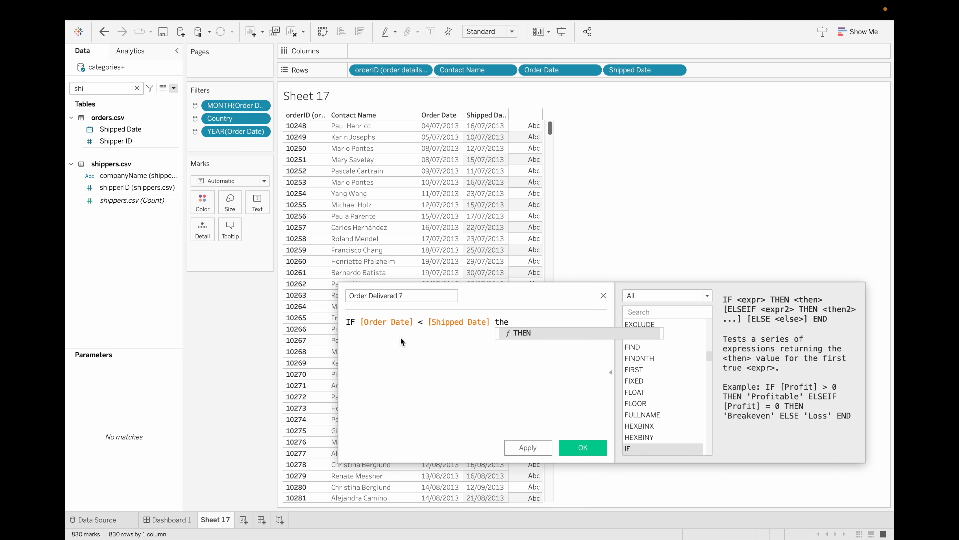
{"action": "key", "text": "Return"}
{"action": "type", "text": "\""}
{"action": "type", "text": "0"}
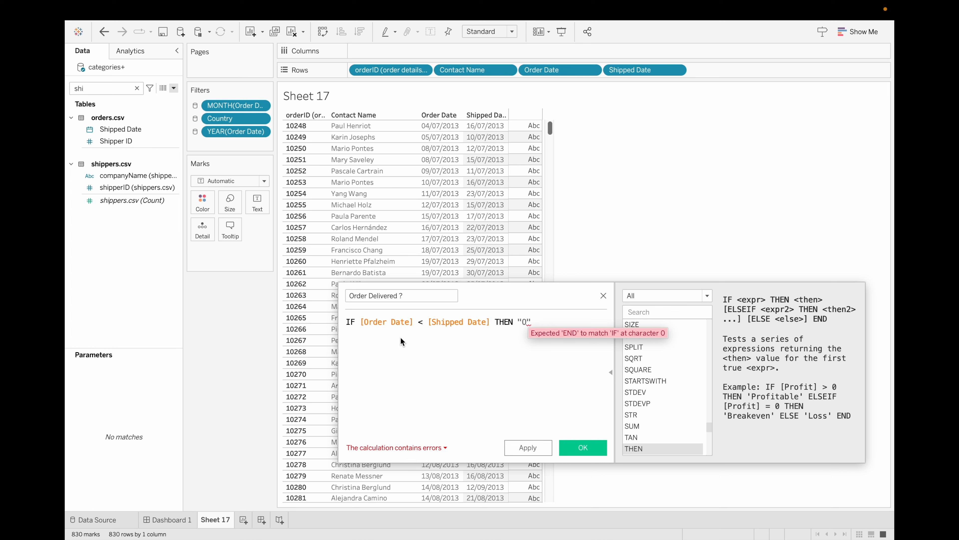
{"action": "type", "text": "rder "}
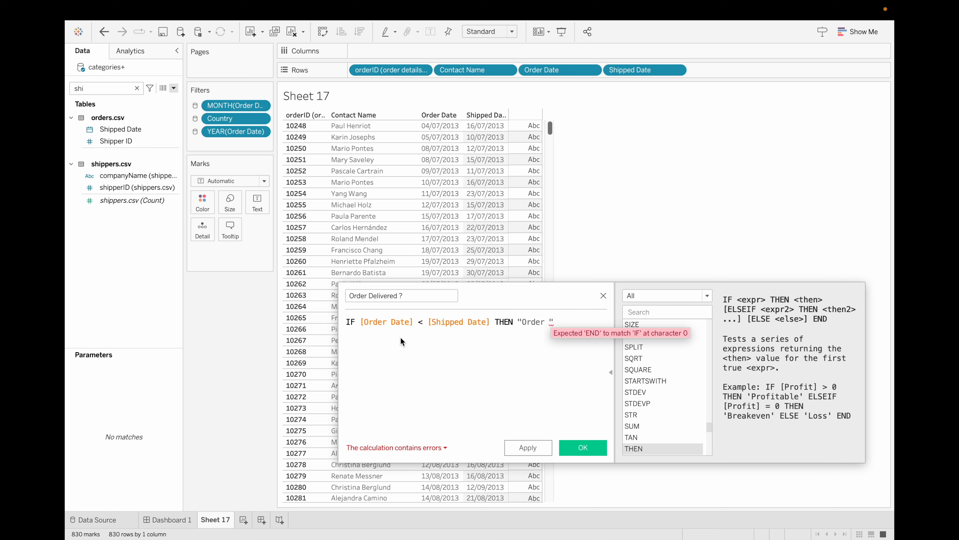
{"action": "type", "text": "Delivered"}
{"action": "key", "text": "Right"}
{"action": "key", "text": "Return"}
- Complete the formula with ELSE "Order Pending" and END, each on its own line
{"action": "type", "text": "ELSE \"Orde"}
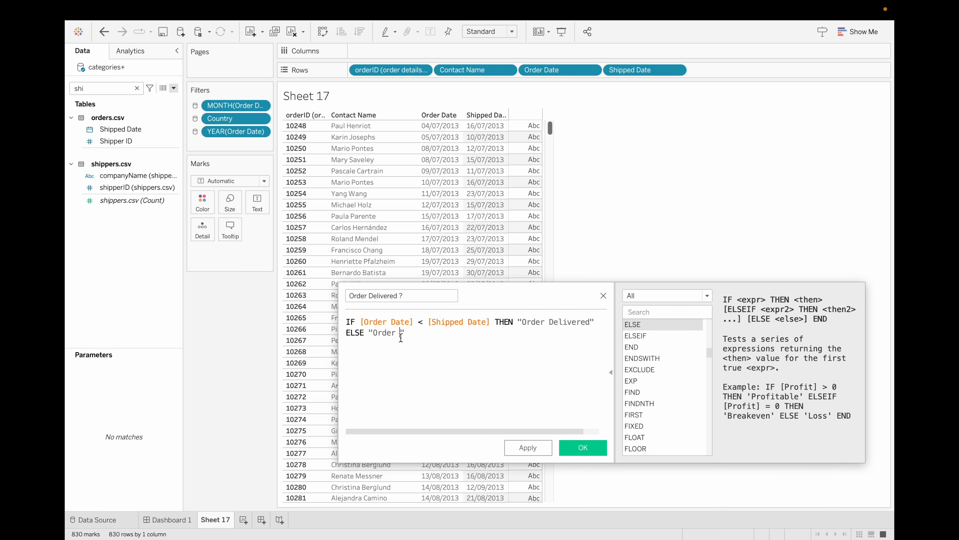
{"action": "type", "text": "r Pending"}
{"action": "key", "text": "Right"}
{"action": "key", "text": "Return"}
{"action": "type", "text": "end"}
{"action": "key", "text": "Return"}
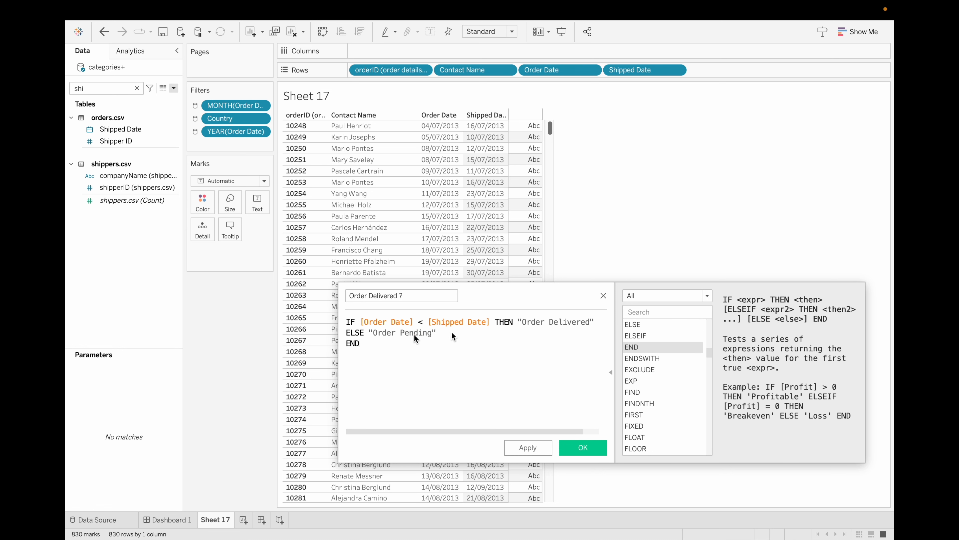
- Save the "Order Delivered ?" calculation and add the field to the rows after Shipped Date, checking the statuses down the table
{"action": "left_click", "coordinate": [583, 449]}
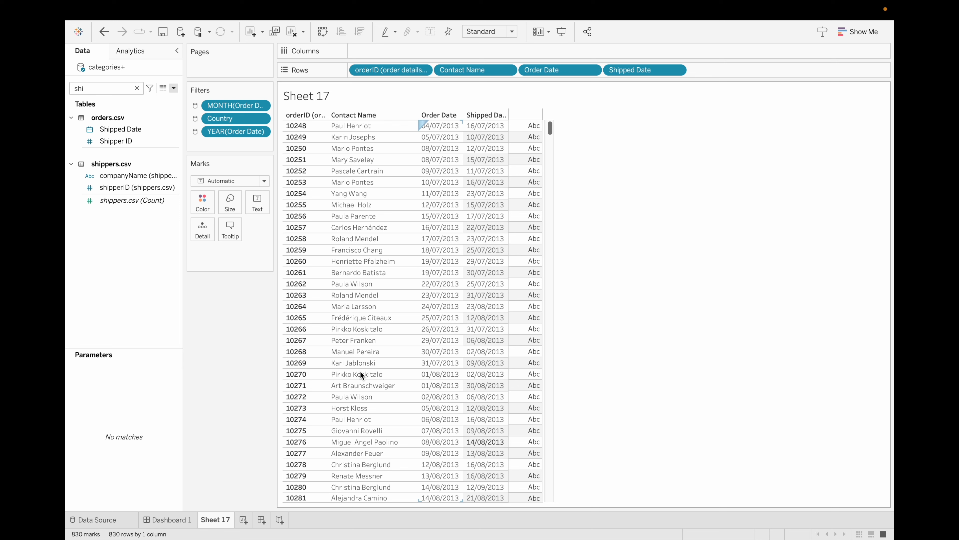
{"action": "left_click", "coordinate": [137, 88]}
{"action": "type", "text": "ord"}
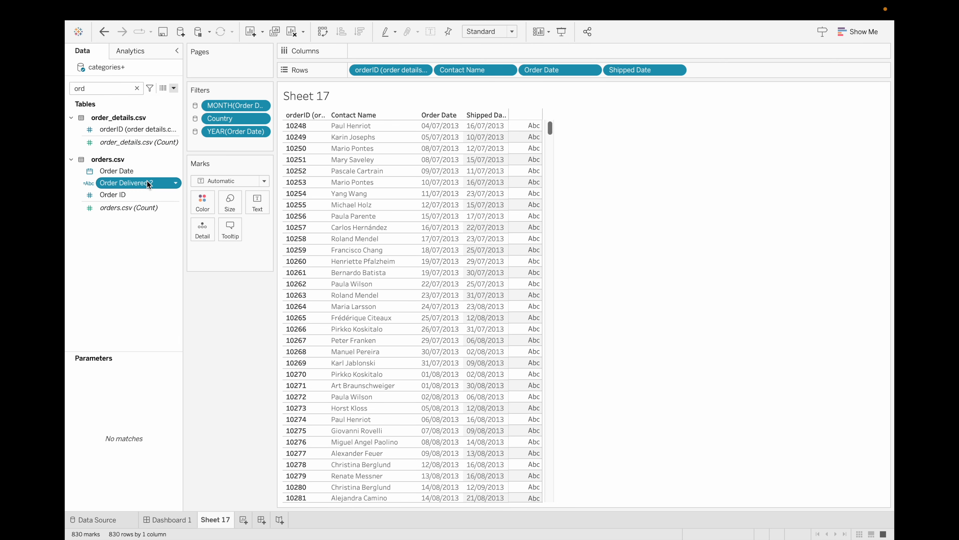
{"action": "left_click_drag", "start_coordinate": [126, 182], "coordinate": [733, 73]}
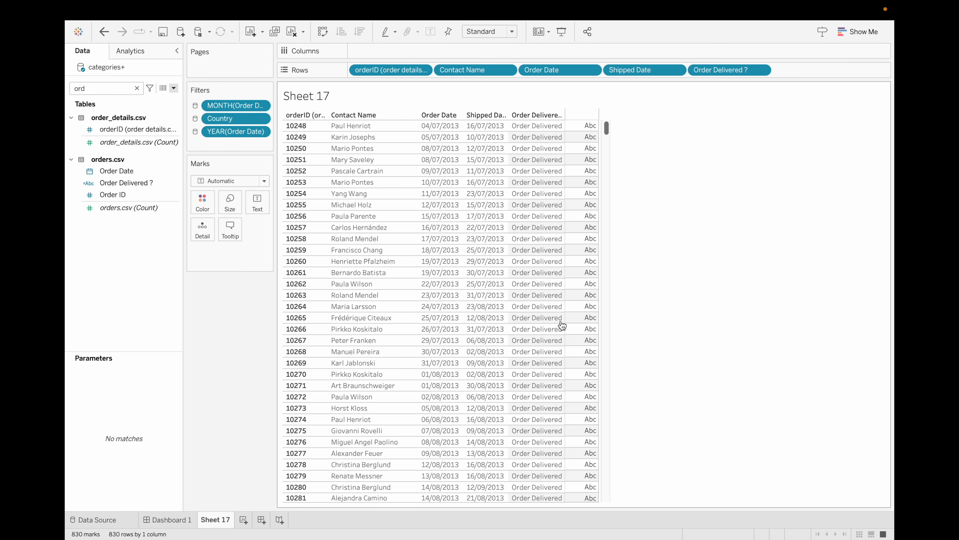
{"action": "scroll", "coordinate": [531, 312], "scroll_direction": "down", "scroll_amount": 15}
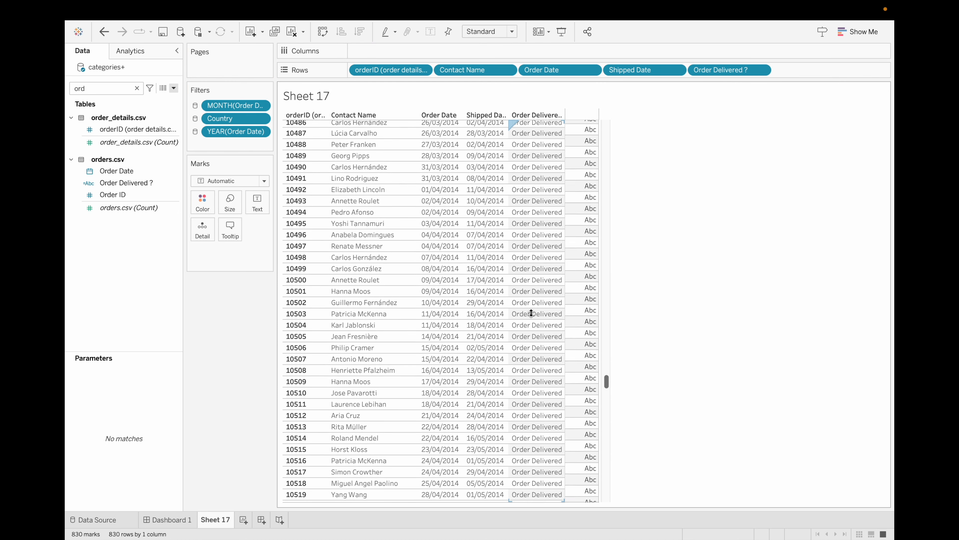
{"action": "scroll", "coordinate": [531, 312], "scroll_direction": "down", "scroll_amount": 10}
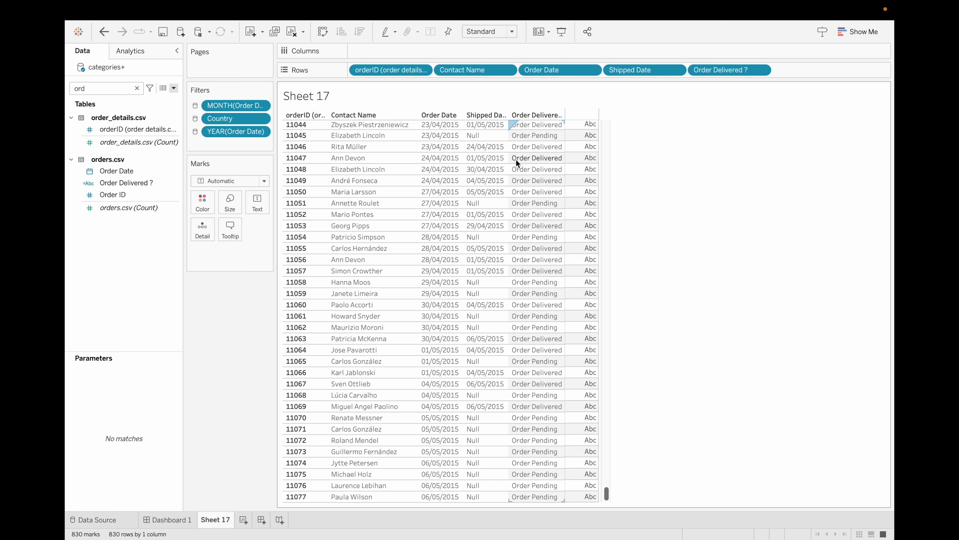
{"action": "scroll", "coordinate": [543, 161], "scroll_direction": "up", "scroll_amount": 2}
{"action": "scroll", "coordinate": [543, 161], "scroll_direction": "up", "scroll_amount": 20}
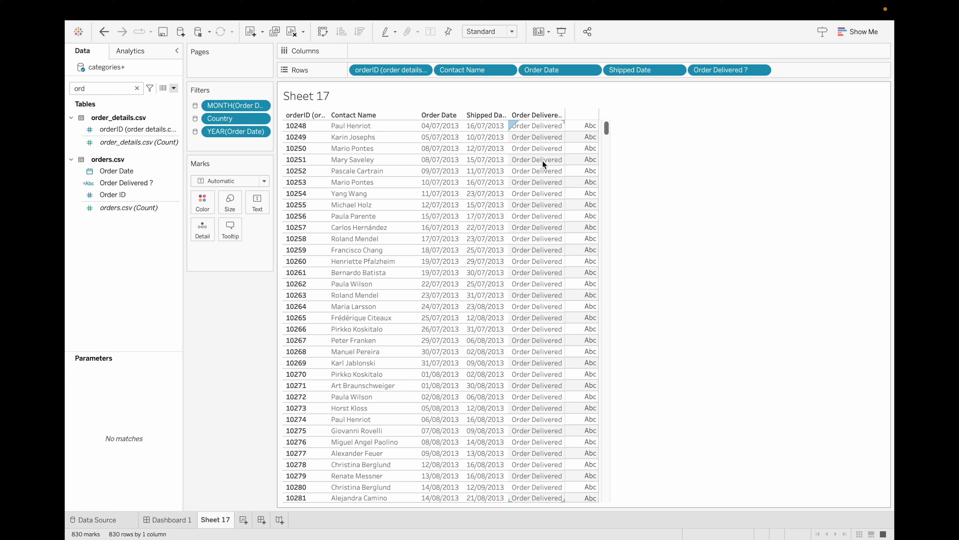
- Find the Quantity field in order_details.csv and add it to the table as a measure
{"action": "left_click", "coordinate": [137, 88]}
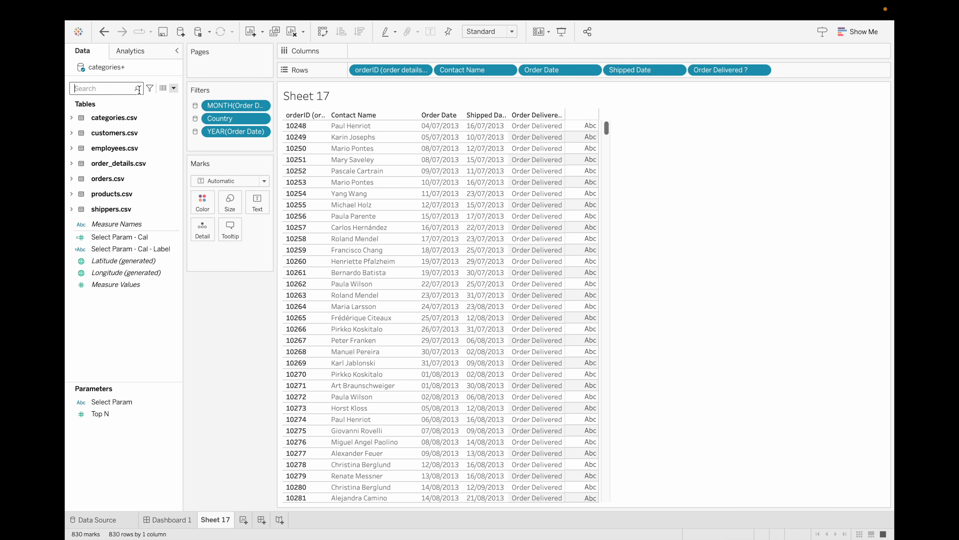
{"action": "type", "text": "q"}
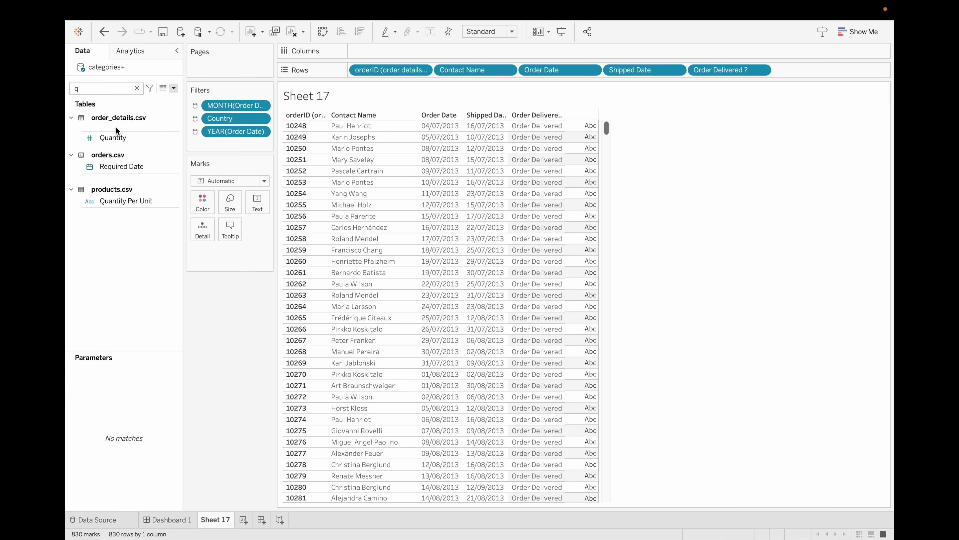
{"action": "double_click", "coordinate": [117, 136]}
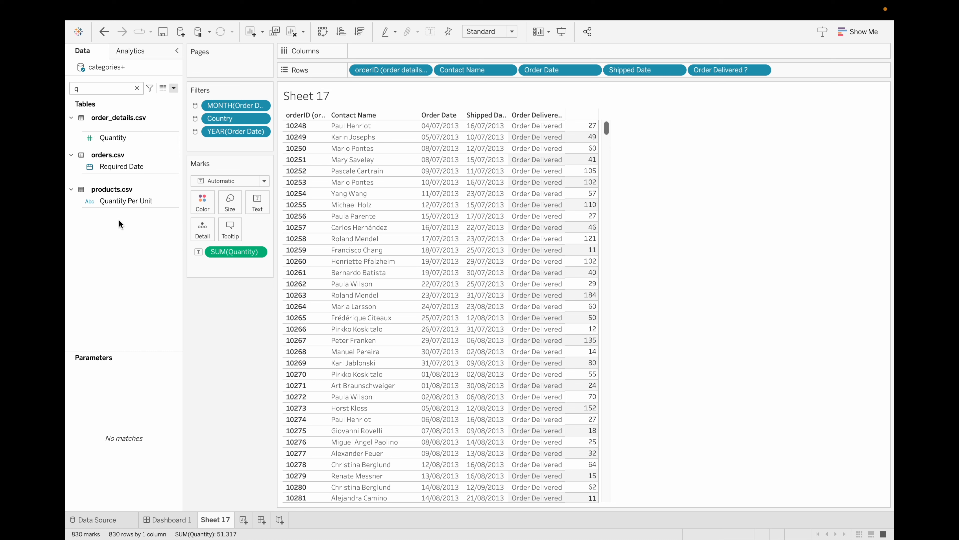
- Find the Unit Price field in order_details.csv and add it to the table as a second measure
{"action": "left_click", "coordinate": [138, 198]}
{"action": "left_click", "coordinate": [135, 92]}
{"action": "type", "text": "q"}
{"action": "left_click", "coordinate": [137, 89]}
{"action": "type", "text": "unit"}
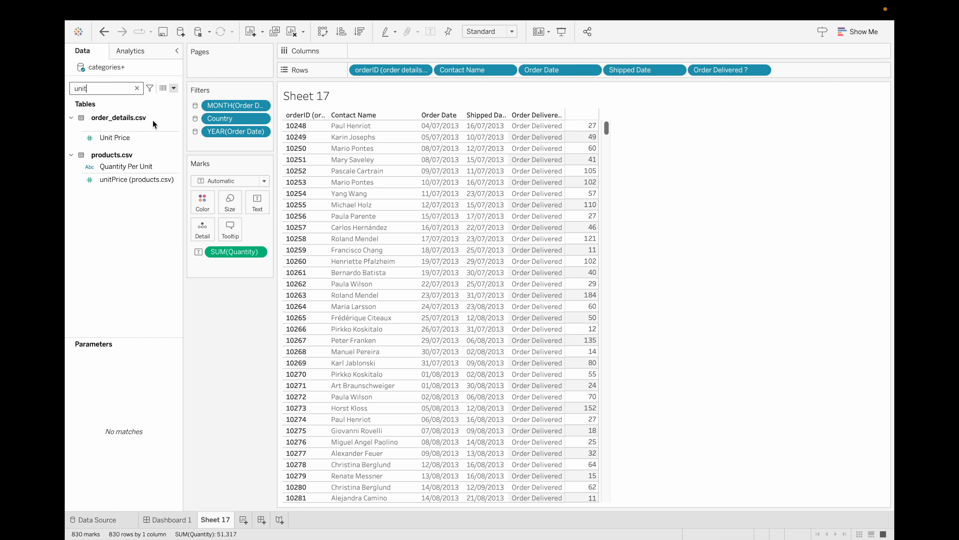
{"action": "left_click", "coordinate": [127, 137]}
{"action": "double_click", "coordinate": [127, 136]}
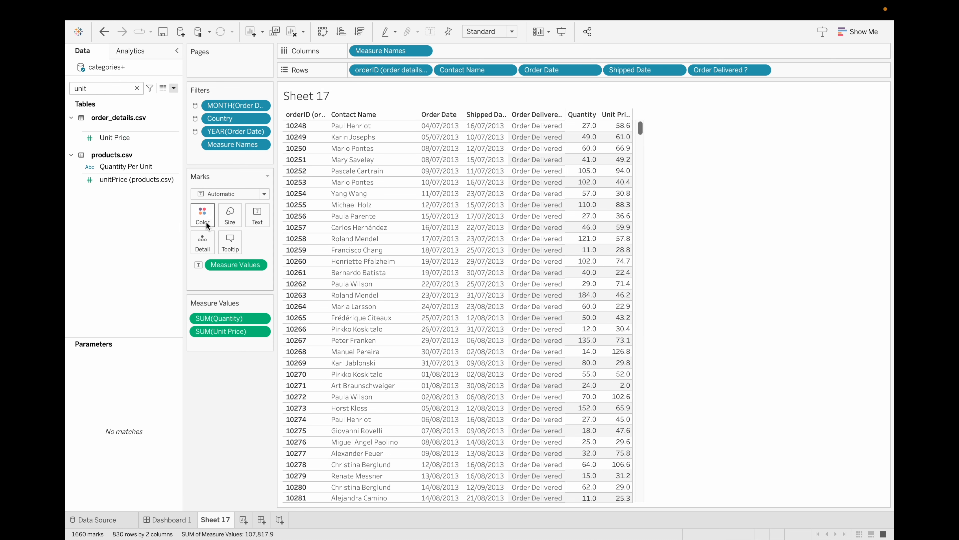
- Find the Discount field in order_details.csv and add it to the table's measures
{"action": "left_click", "coordinate": [137, 88]}
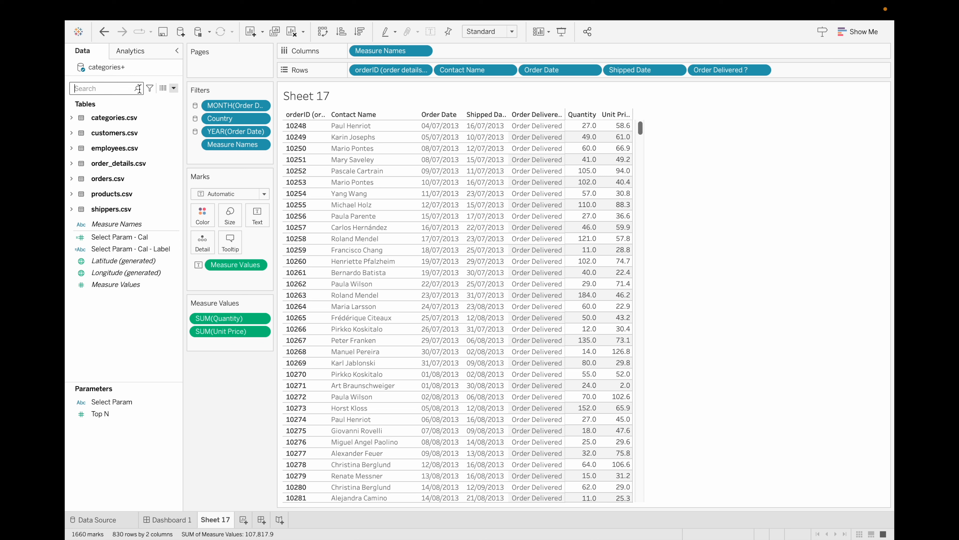
{"action": "type", "text": "dis"}
{"action": "double_click", "coordinate": [120, 139]}
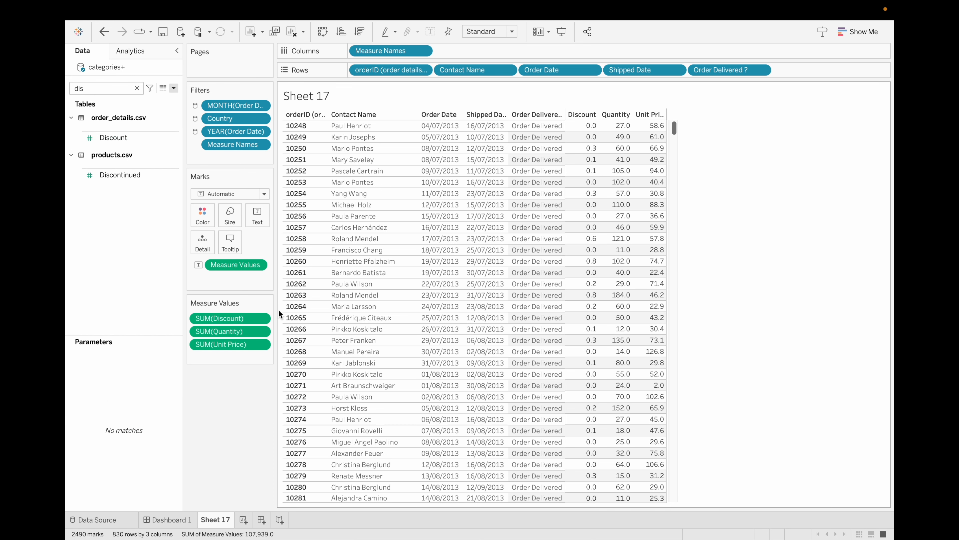
- Try aggregating the Discount measure as an average
{"action": "left_click", "coordinate": [260, 317]}
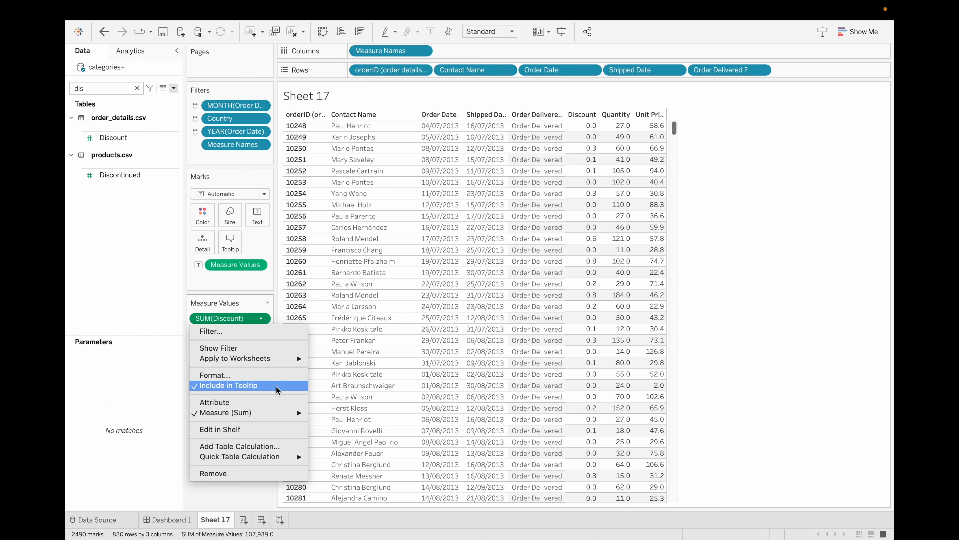
{"action": "mouse_move", "coordinate": [292, 413]}
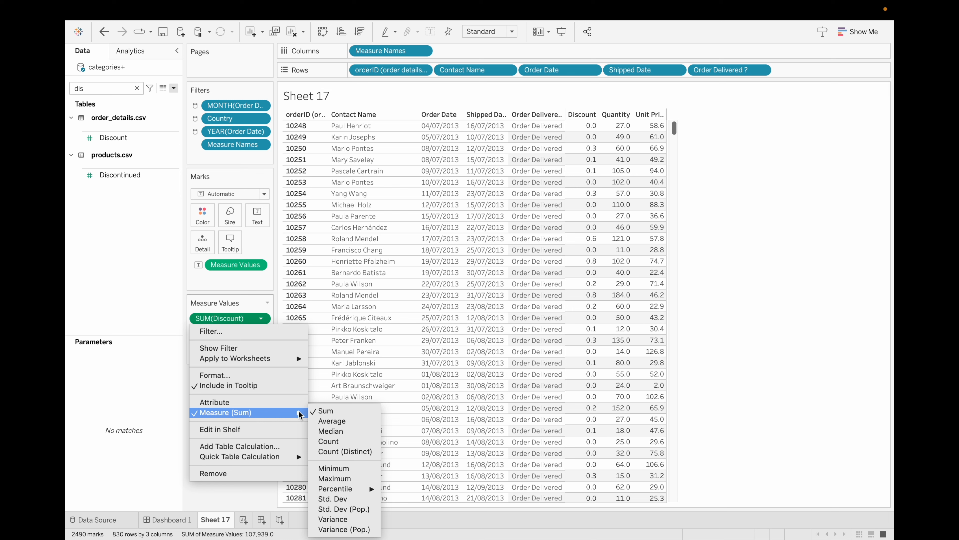
{"action": "left_click", "coordinate": [331, 421]}
{"action": "left_click", "coordinate": [261, 319]}
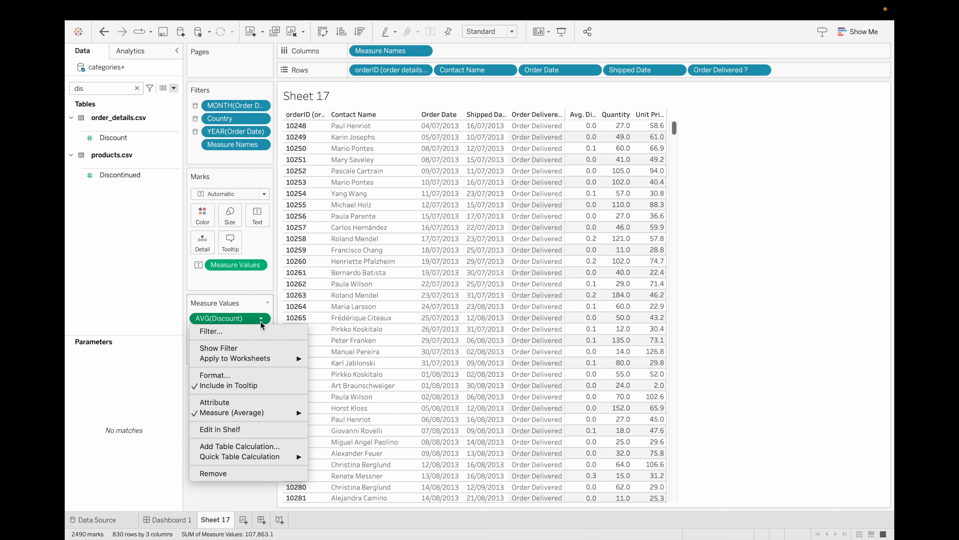
{"action": "left_click", "coordinate": [136, 299]}
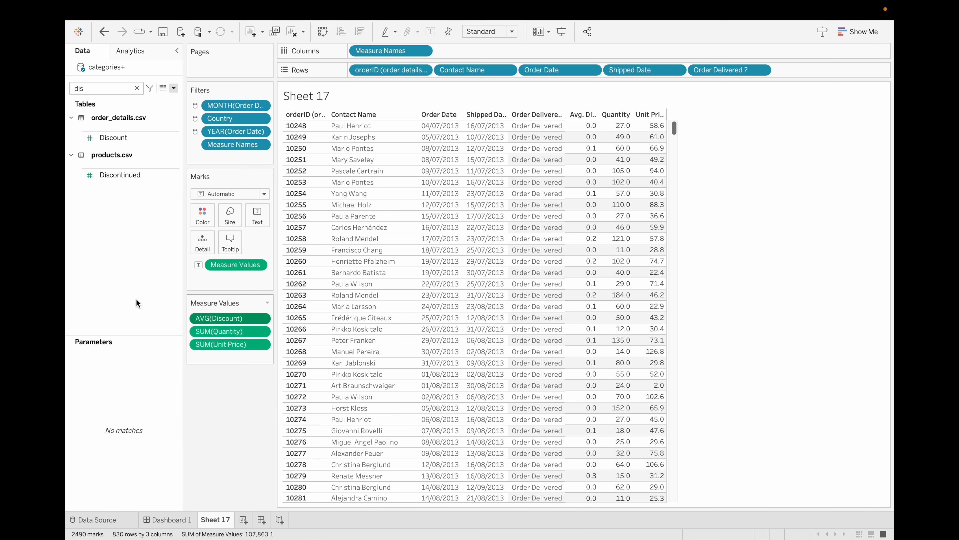
{"action": "key", "text": "ctrl+z"}
- Format the summed Discount values as percentages with one decimal place
{"action": "left_click", "coordinate": [261, 318]}
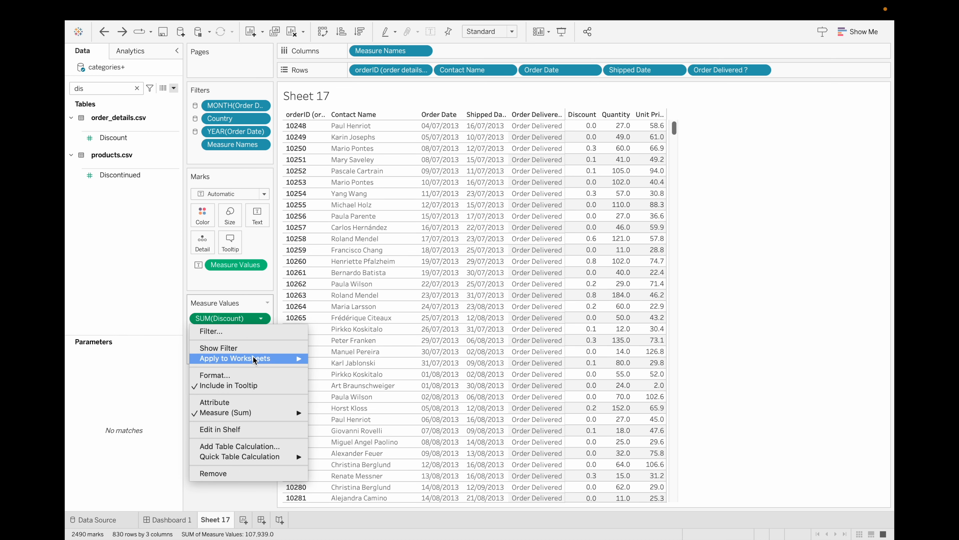
{"action": "left_click", "coordinate": [227, 375]}
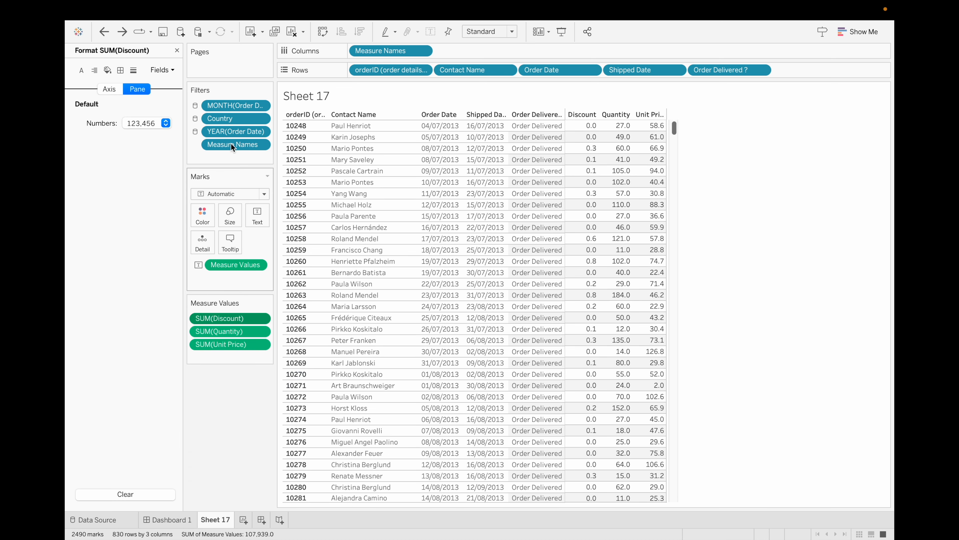
{"action": "left_click", "coordinate": [167, 122]}
{"action": "left_click", "coordinate": [159, 199]}
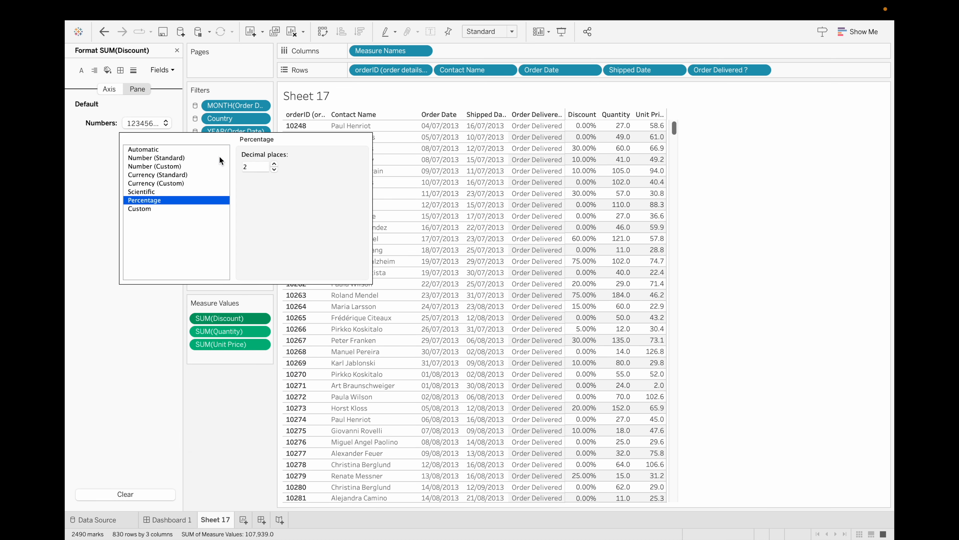
{"action": "left_click", "coordinate": [275, 171]}
{"action": "left_click", "coordinate": [106, 343]}
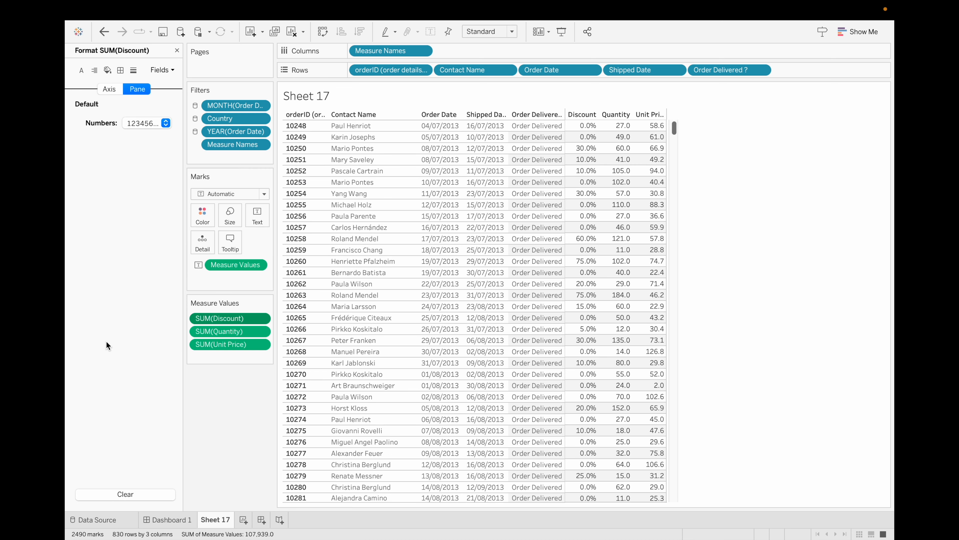
{"action": "left_click", "coordinate": [177, 51]}
- Add Revenue to the table and order the measures as Quantity, Unit Price, Discount, Revenue
{"action": "left_click", "coordinate": [137, 87]}
{"action": "type", "text": "reve"}
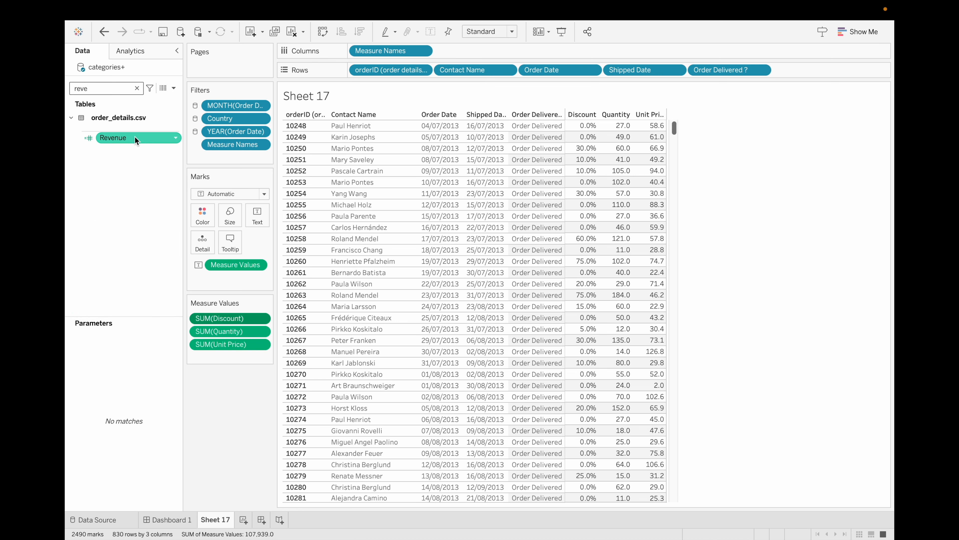
{"action": "double_click", "coordinate": [135, 135]}
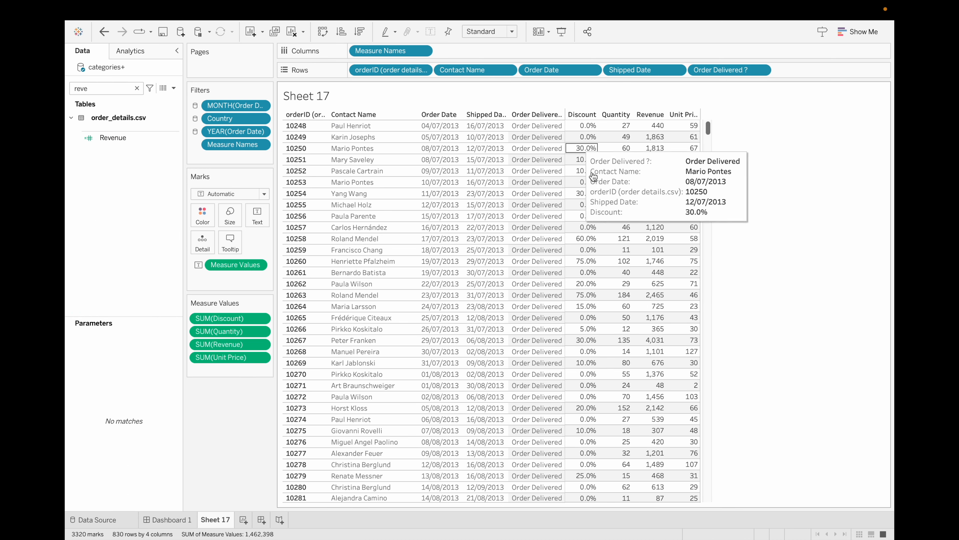
{"action": "left_click_drag", "start_coordinate": [238, 340], "coordinate": [233, 368]}
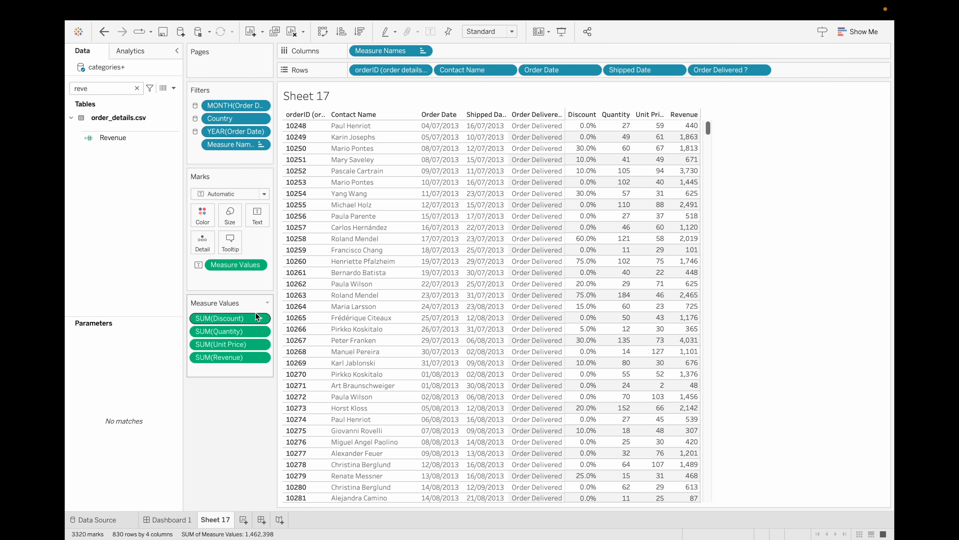
{"action": "left_click_drag", "start_coordinate": [241, 317], "coordinate": [242, 353]}
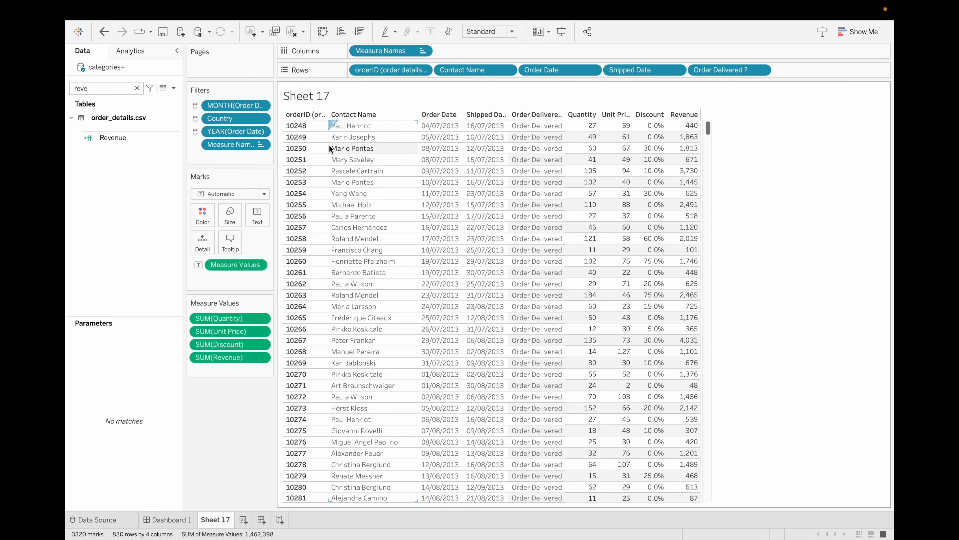
- Increase the table's row height and widen the Order Delivered ? and measure columns so their text fits on one line
{"action": "left_click_drag", "start_coordinate": [333, 148], "coordinate": [330, 148]}
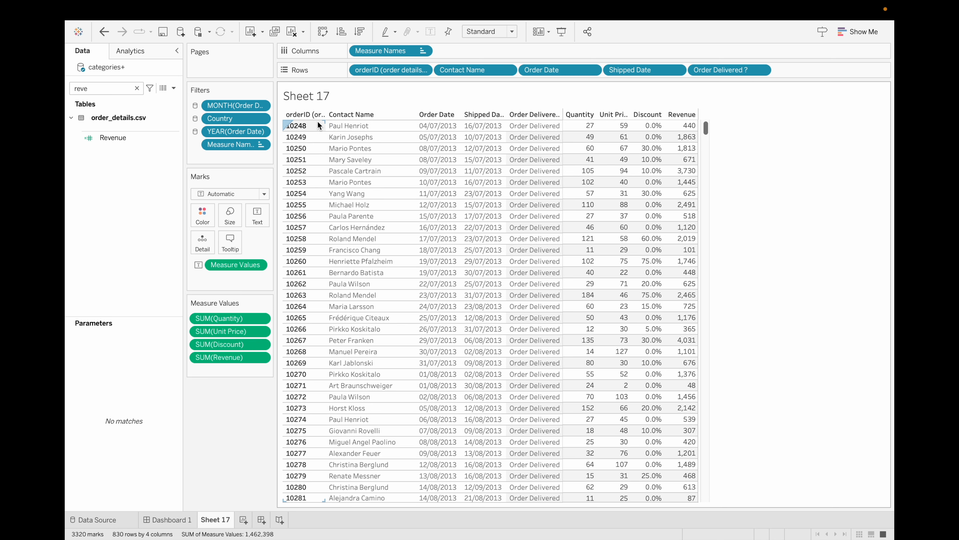
{"action": "left_click_drag", "start_coordinate": [317, 121], "coordinate": [317, 163]}
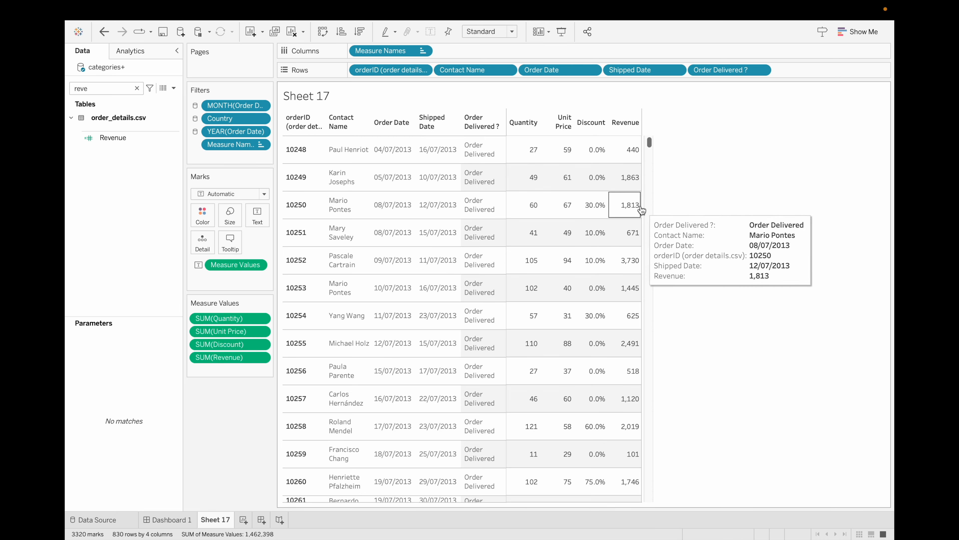
{"action": "left_click_drag", "start_coordinate": [507, 160], "coordinate": [523, 160]}
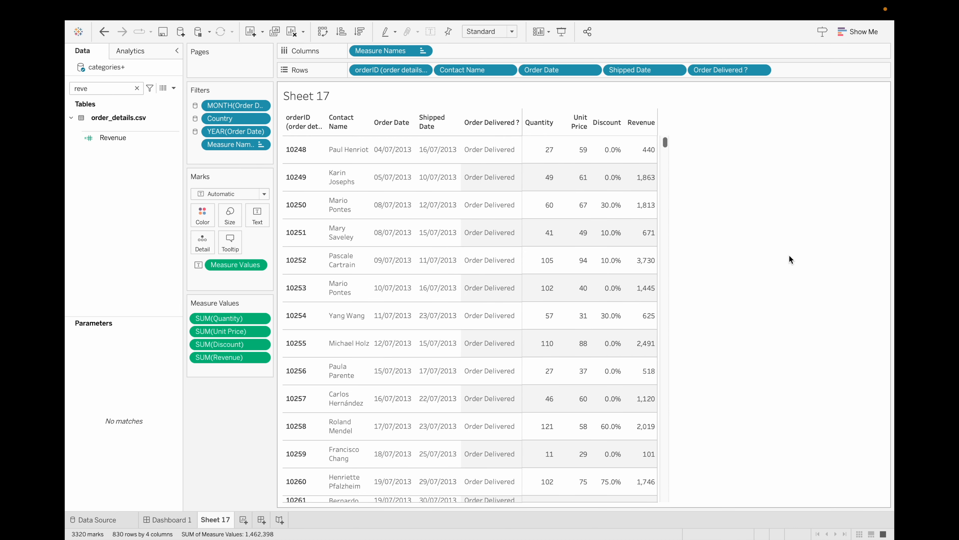
{"action": "left_click_drag", "start_coordinate": [589, 121], "coordinate": [604, 122]}
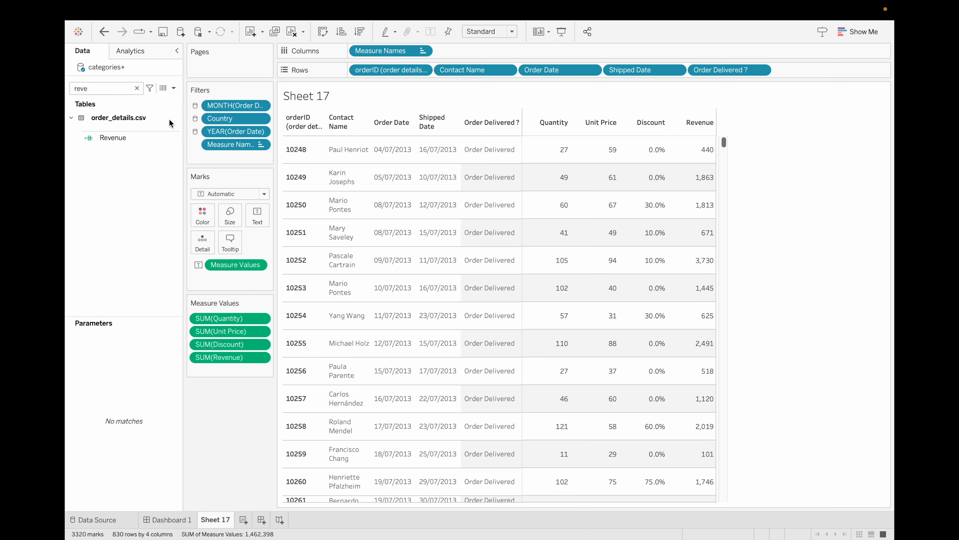
- Set the sheet's row banding shading for the pane to None
{"action": "mouse_move", "coordinate": [637, 174]}
{"action": "right_click", "coordinate": [595, 177]}
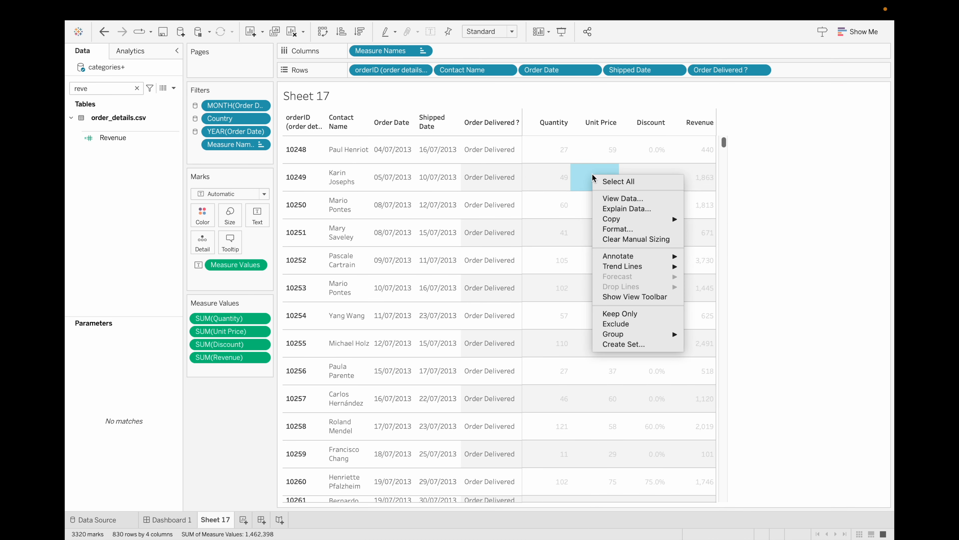
{"action": "left_click", "coordinate": [623, 230]}
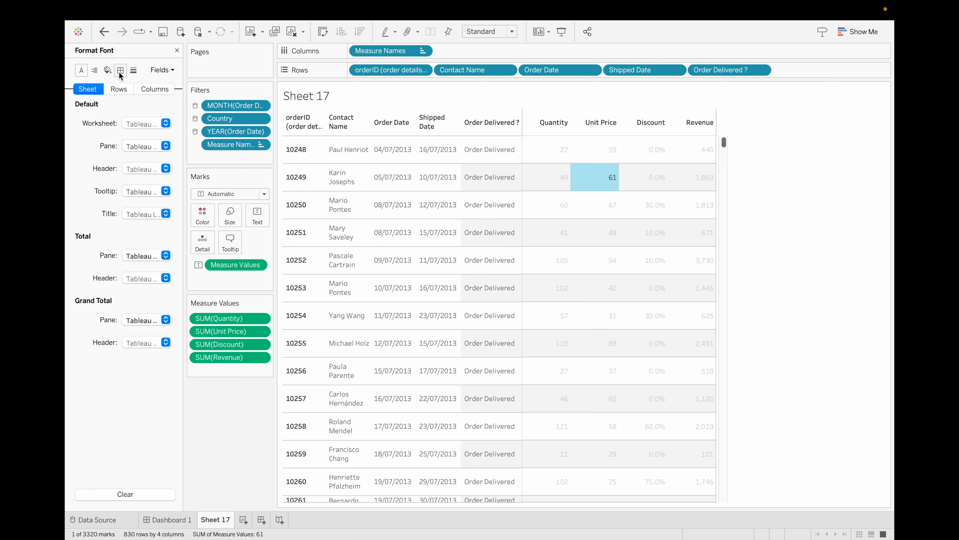
{"action": "left_click", "coordinate": [108, 70]}
{"action": "left_click", "coordinate": [165, 338]}
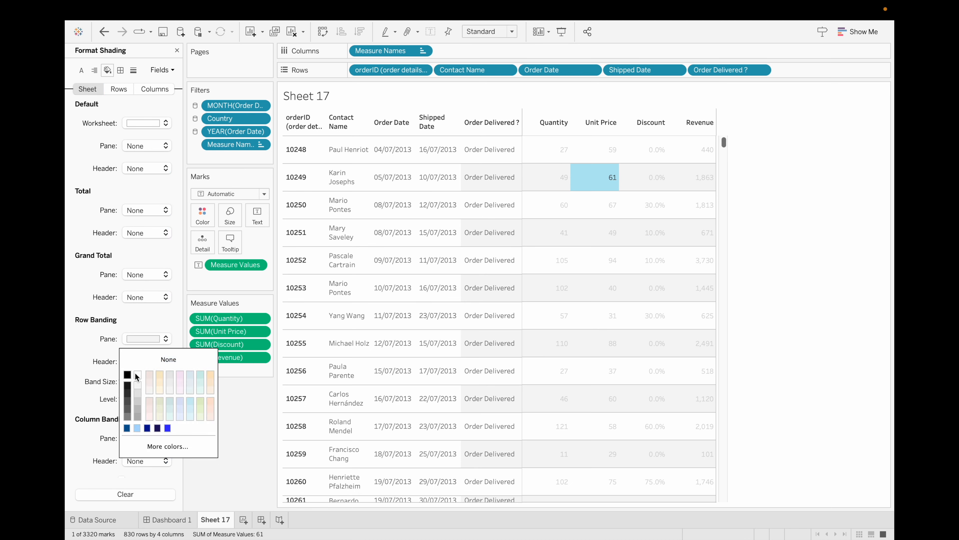
{"action": "left_click", "coordinate": [173, 360]}
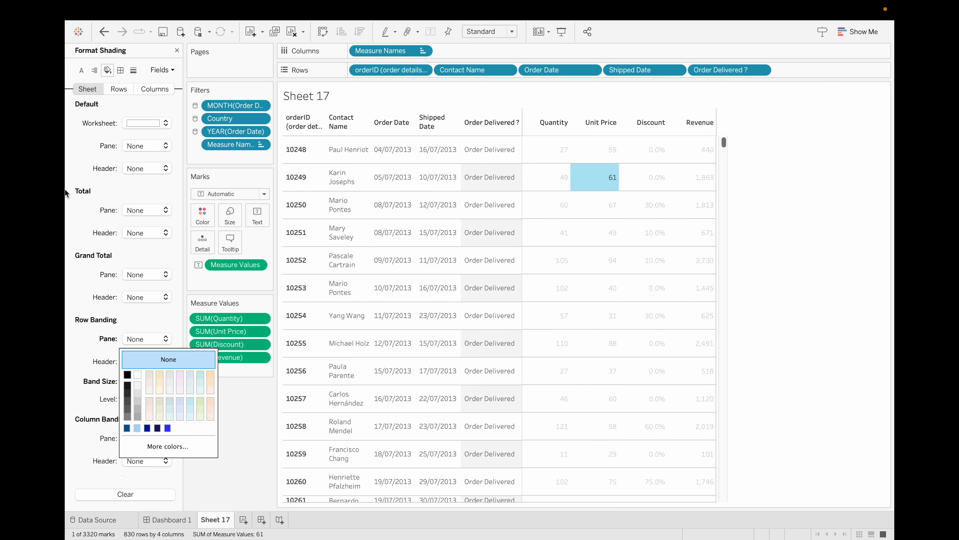
{"action": "left_click", "coordinate": [79, 195]}
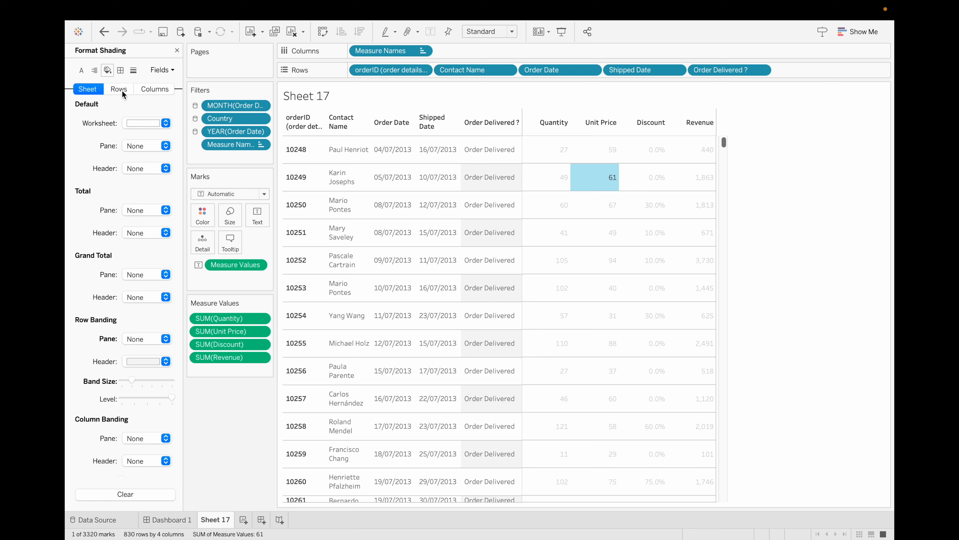
{"action": "scroll", "coordinate": [151, 340], "scroll_direction": "down", "scroll_amount": 3}
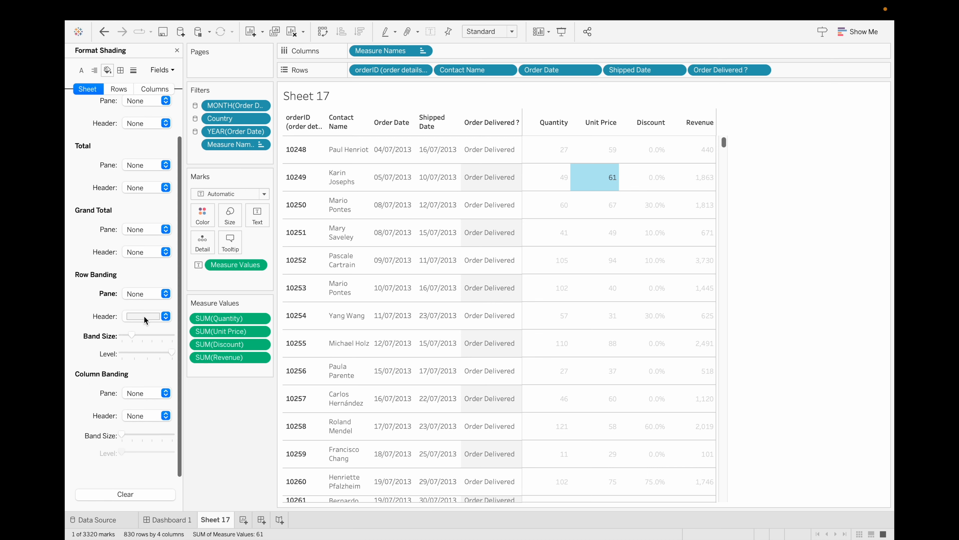
- Set the sheet's row banding shading for the header to white and deselect the highlighted table cell
{"action": "left_click", "coordinate": [163, 315]}
{"action": "left_click", "coordinate": [138, 352]}
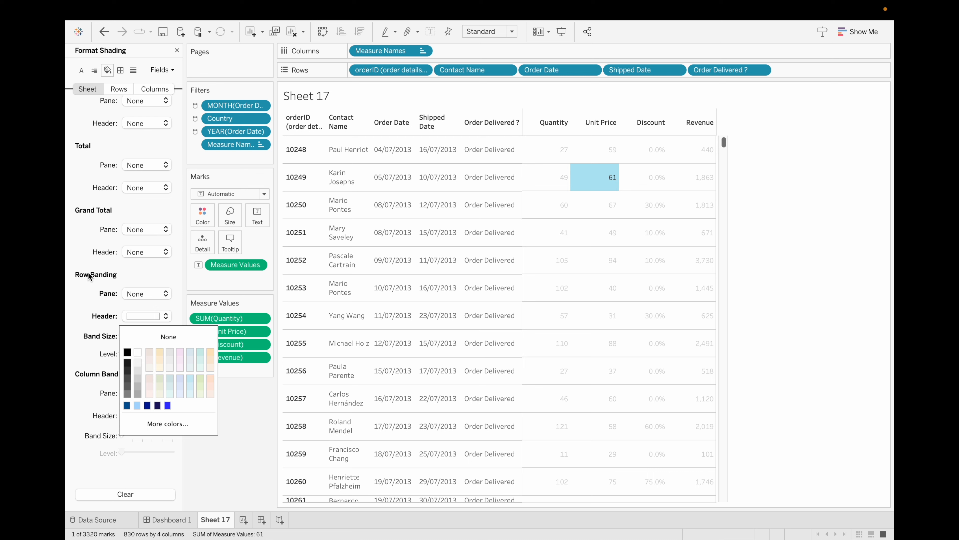
{"action": "left_click", "coordinate": [72, 228]}
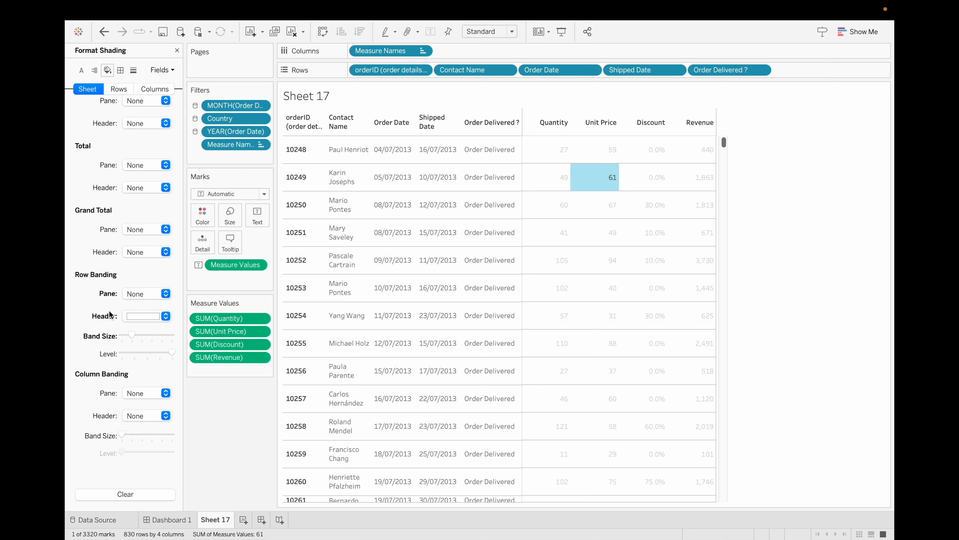
{"action": "left_click", "coordinate": [216, 379]}
{"action": "mouse_move", "coordinate": [537, 166]}
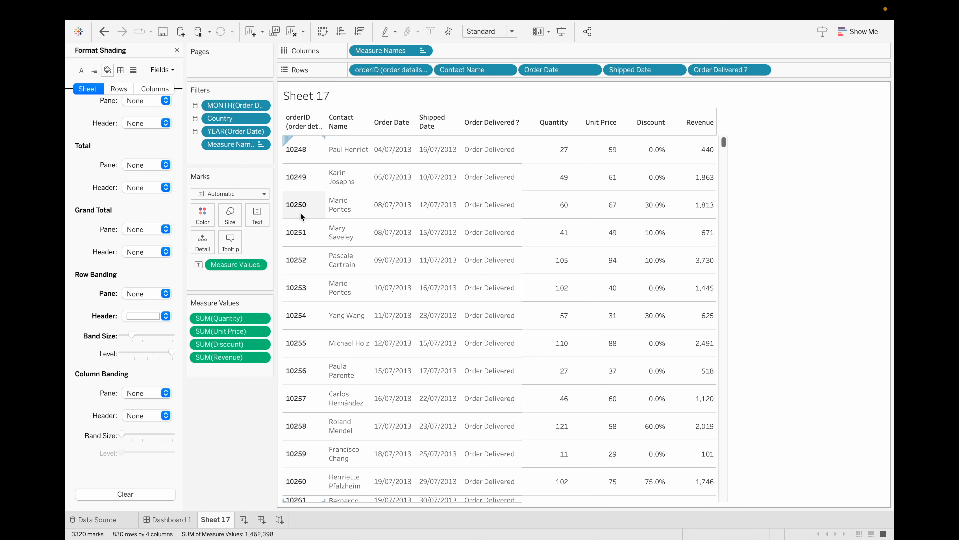
- Set the sheet's default pane font to Arial
{"action": "left_click", "coordinate": [81, 70]}
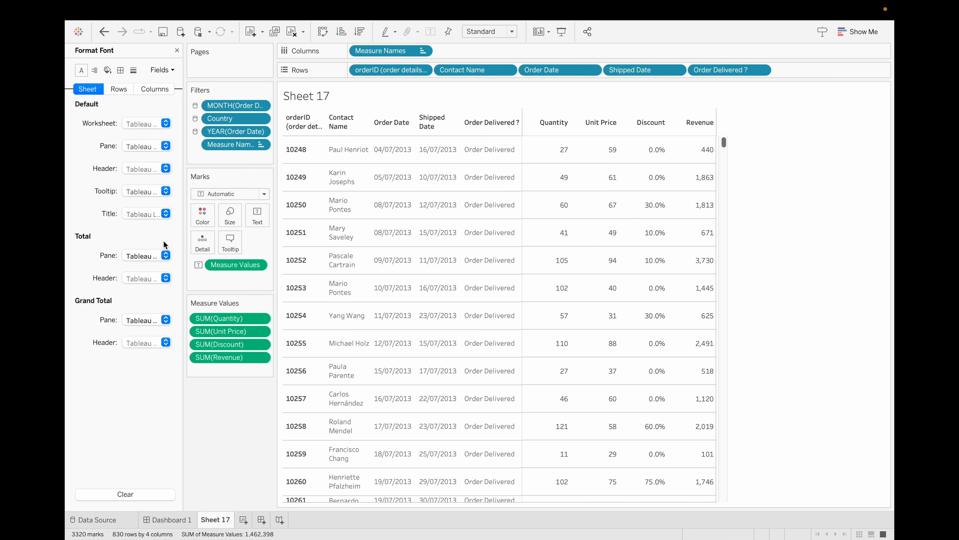
{"action": "left_click", "coordinate": [166, 147]}
{"action": "left_click", "coordinate": [194, 168]}
{"action": "scroll", "coordinate": [151, 337], "scroll_direction": "up", "scroll_amount": 10}
{"action": "left_click", "coordinate": [145, 337]}
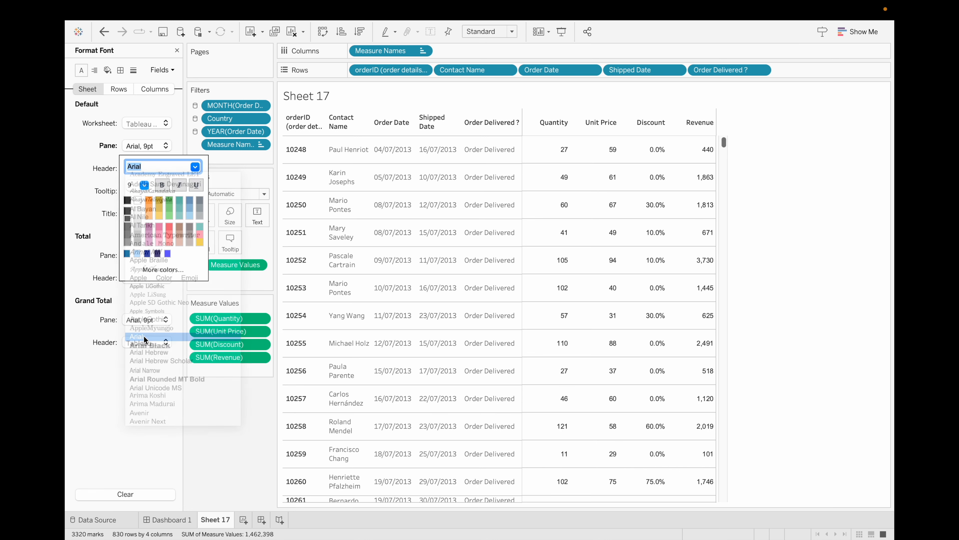
{"action": "left_click", "coordinate": [70, 179]}
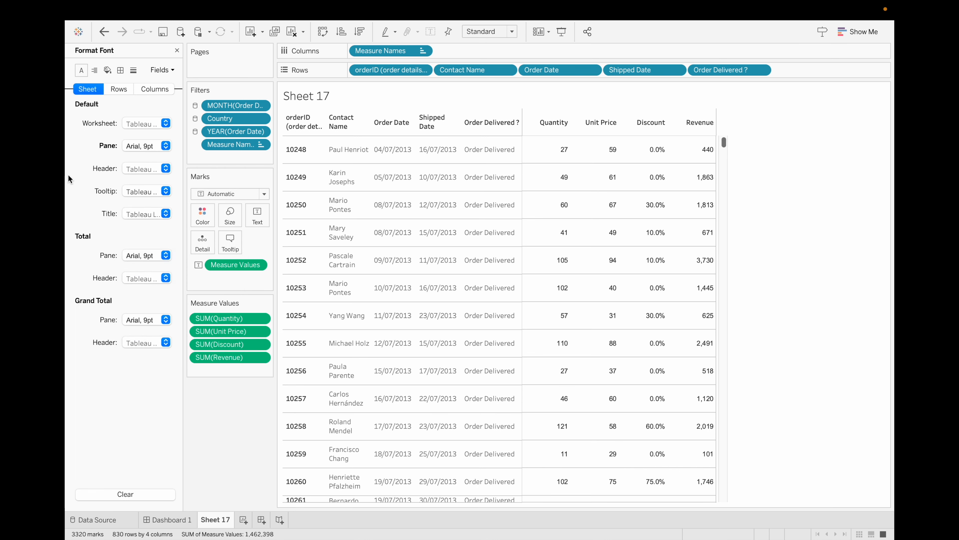
- Set the sheet's default header font to Arial and close the formatting options
{"action": "left_click", "coordinate": [165, 168]}
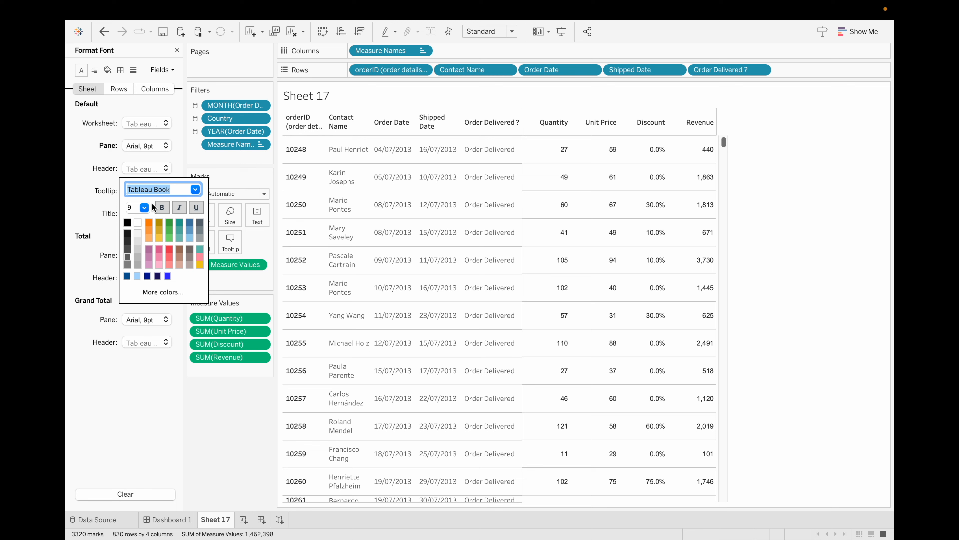
{"action": "left_click", "coordinate": [195, 189]}
{"action": "scroll", "coordinate": [162, 302], "scroll_direction": "up", "scroll_amount": 10}
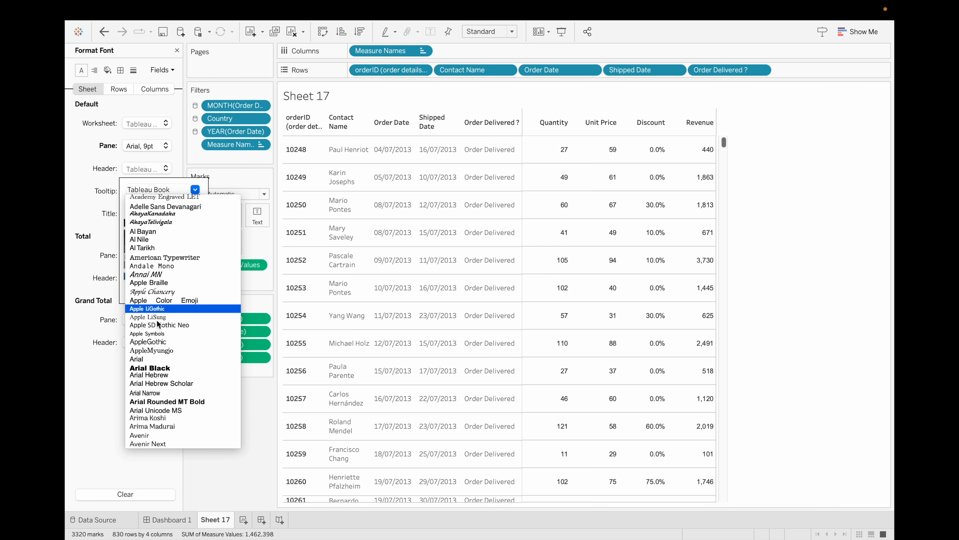
{"action": "left_click", "coordinate": [150, 359]}
{"action": "left_click", "coordinate": [78, 182]}
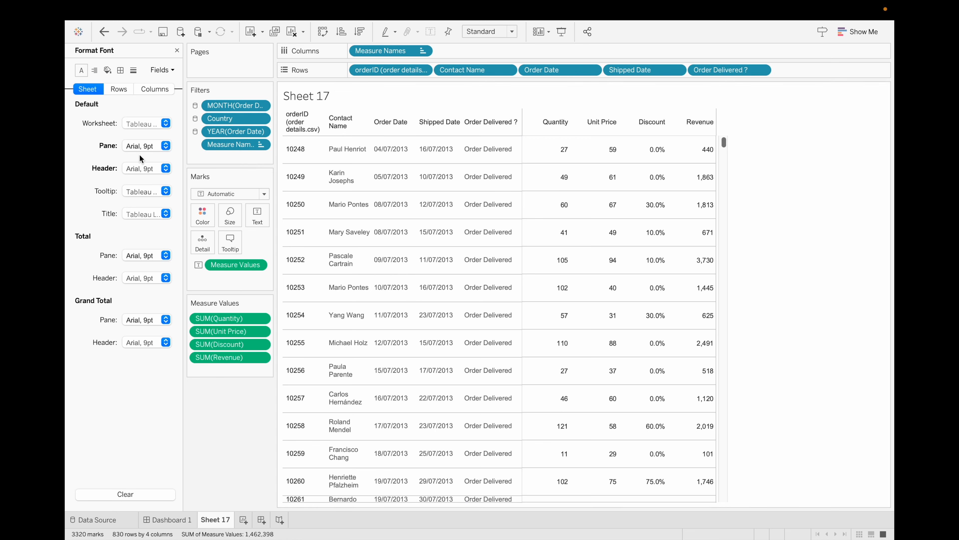
{"action": "left_click", "coordinate": [177, 50]}
- Search the data fields for "order" and open the options of the orderID field in order_details.csv
{"action": "right_click", "coordinate": [302, 124]}
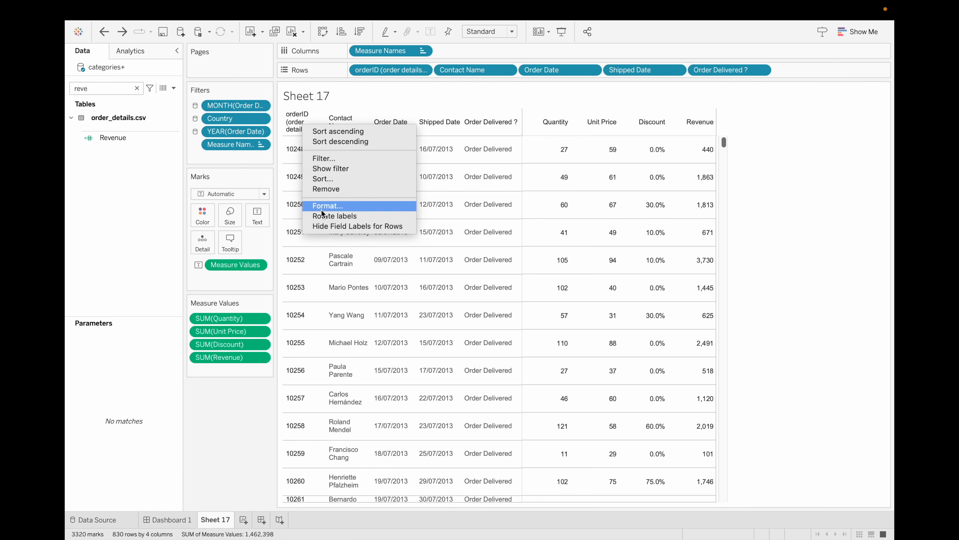
{"action": "left_click", "coordinate": [117, 187]}
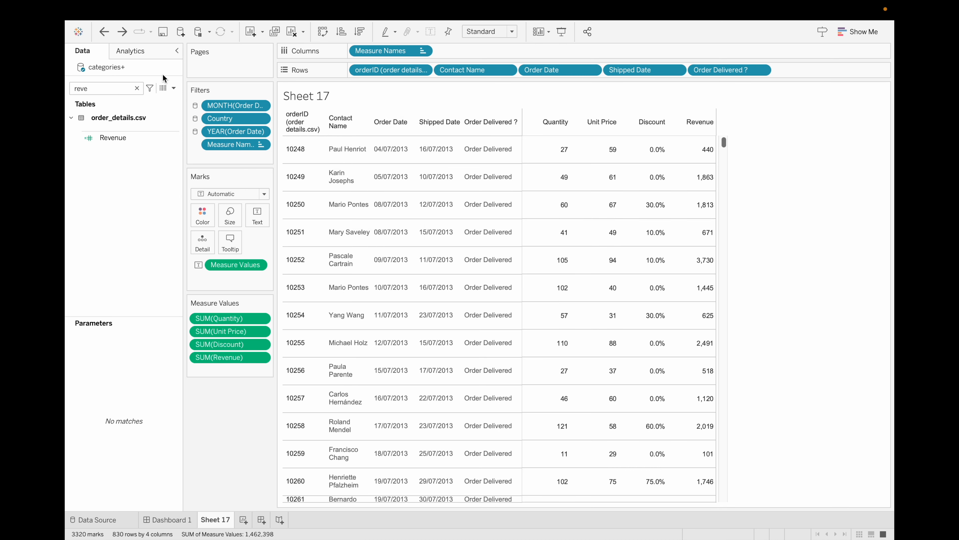
{"action": "left_click", "coordinate": [137, 89]}
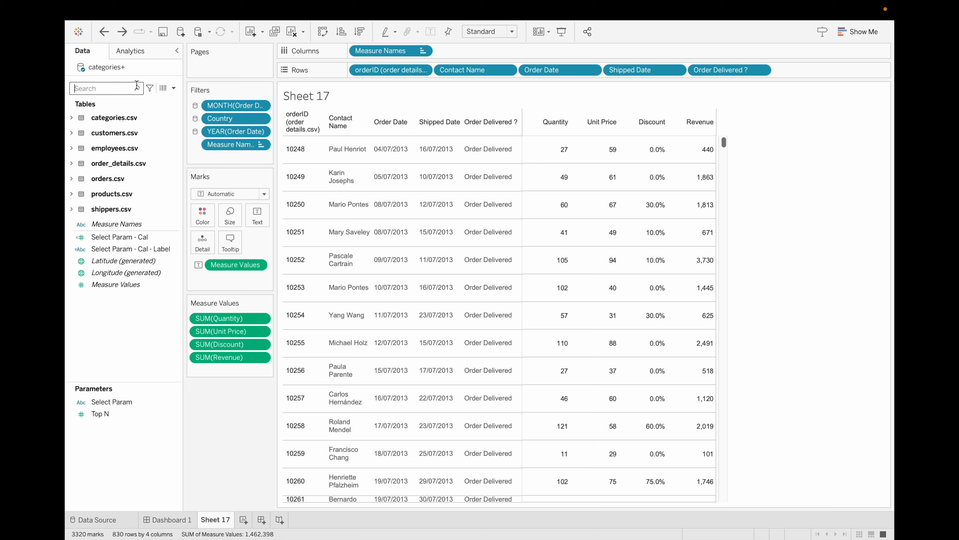
{"action": "type", "text": "order"}
{"action": "left_click", "coordinate": [137, 130]}
{"action": "left_click", "coordinate": [175, 130]}
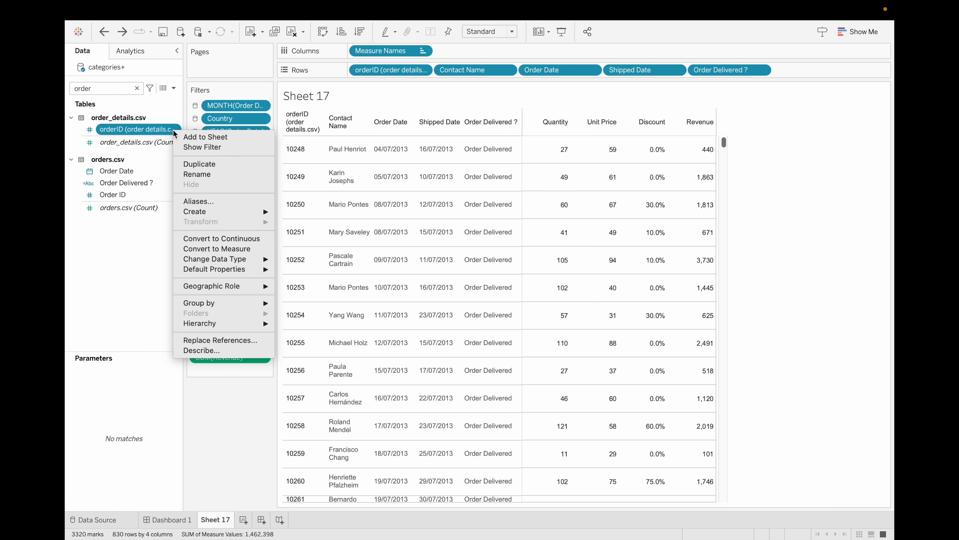
- Replace the orderID (order_details.csv) row field with Order ID from orders.csv, placed before Contact Name
{"action": "left_click", "coordinate": [213, 116]}
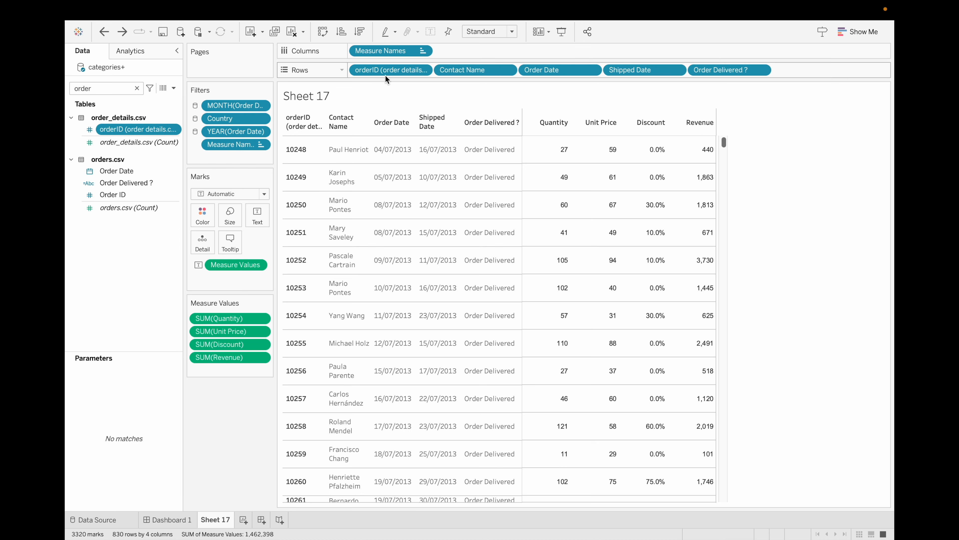
{"action": "left_click_drag", "start_coordinate": [391, 69], "coordinate": [125, 194]}
{"action": "left_click", "coordinate": [125, 194]}
{"action": "left_click", "coordinate": [125, 195]}
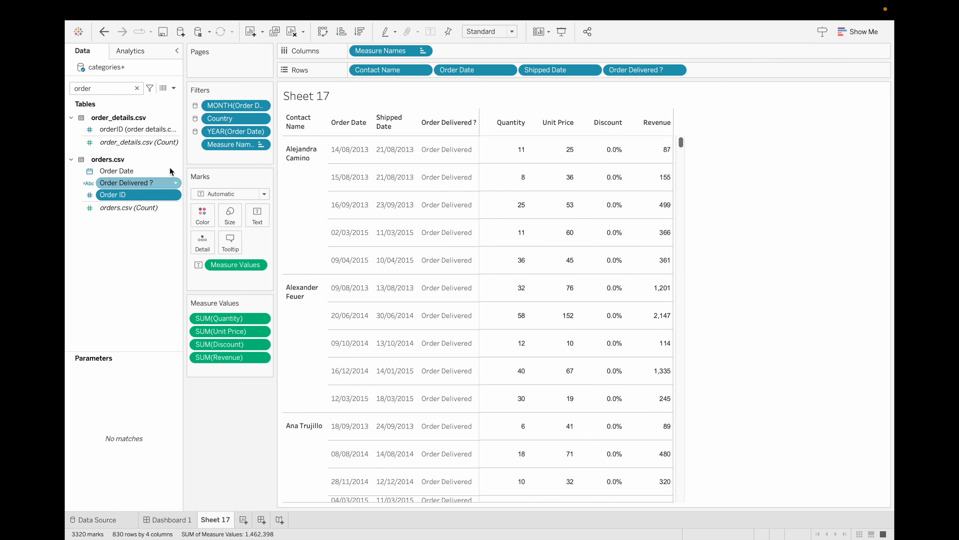
{"action": "left_click_drag", "start_coordinate": [125, 194], "coordinate": [362, 71]}
- Rename the calculated field "Order Delivered ?" to "Order Status" in its calculation editor
{"action": "left_click", "coordinate": [147, 185]}
{"action": "left_click", "coordinate": [176, 183]}
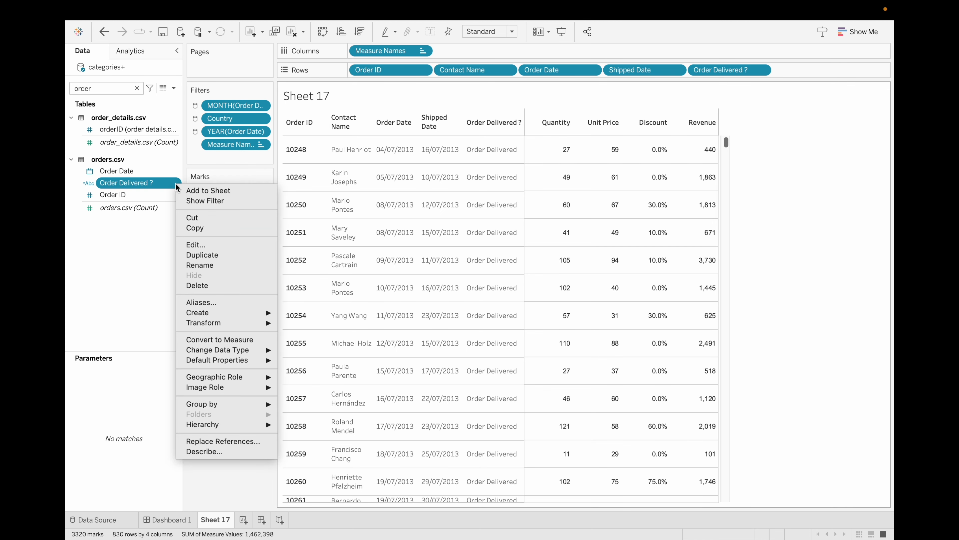
{"action": "left_click", "coordinate": [211, 244]}
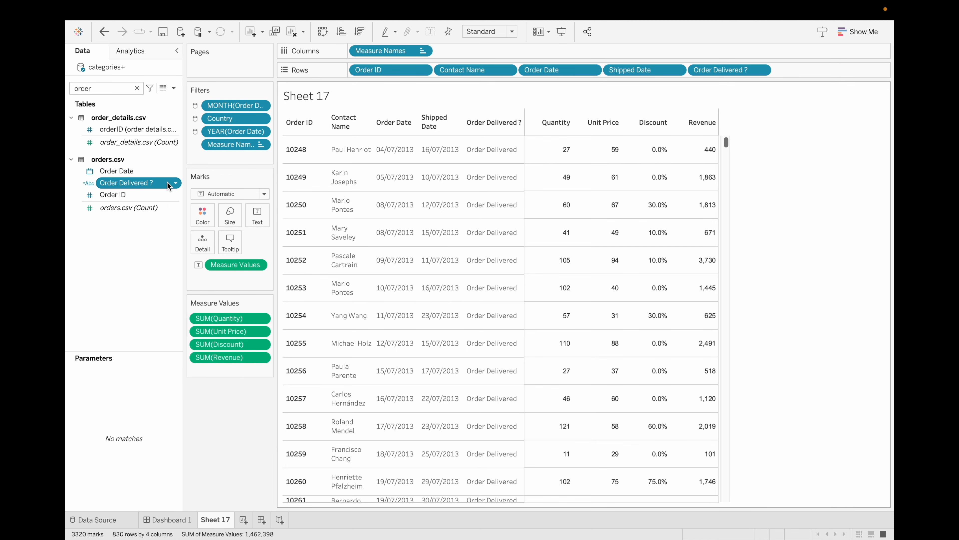
{"action": "left_click", "coordinate": [175, 185]}
{"action": "left_click", "coordinate": [193, 244]}
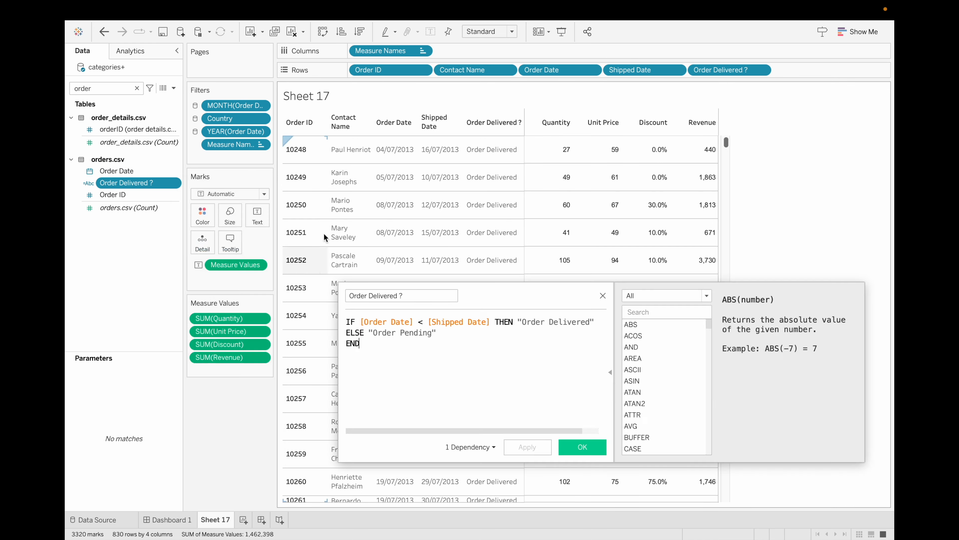
{"action": "key", "text": "ctrl+a"}
{"action": "key", "text": "BackSpace"}
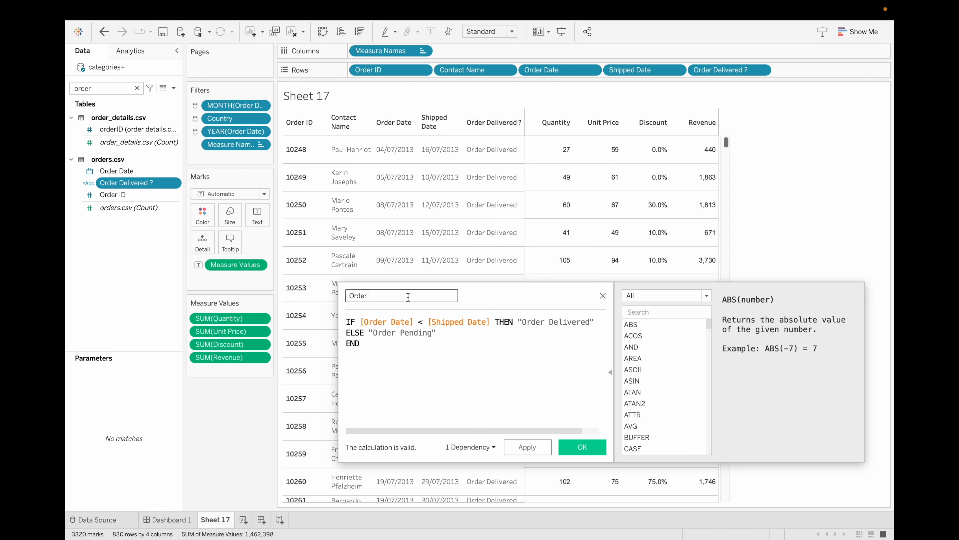
{"action": "type", "text": "Order Status"}
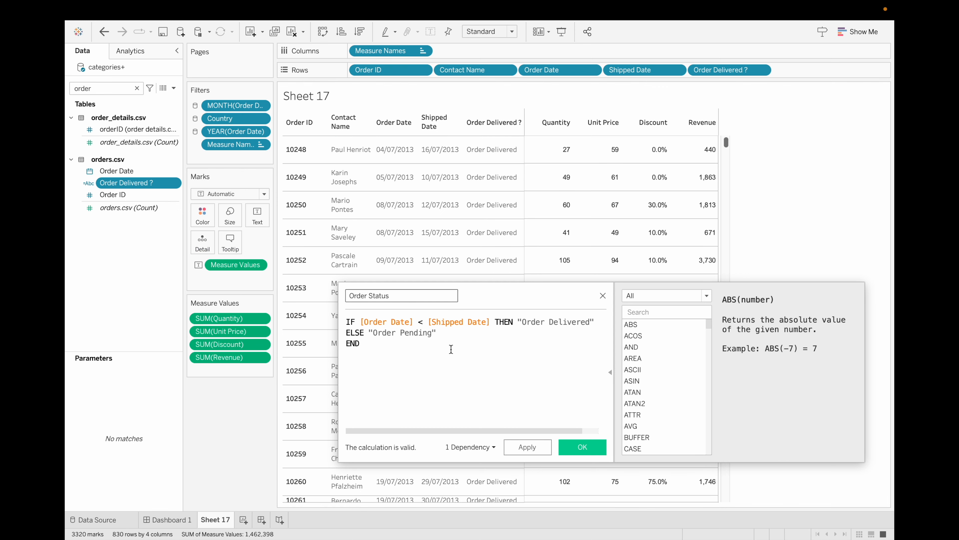
{"action": "left_click", "coordinate": [585, 449]}
- Rename the Sheet 17 worksheet to "Order Details"
{"action": "double_click", "coordinate": [225, 521]}
{"action": "key", "text": "BackSpace"}
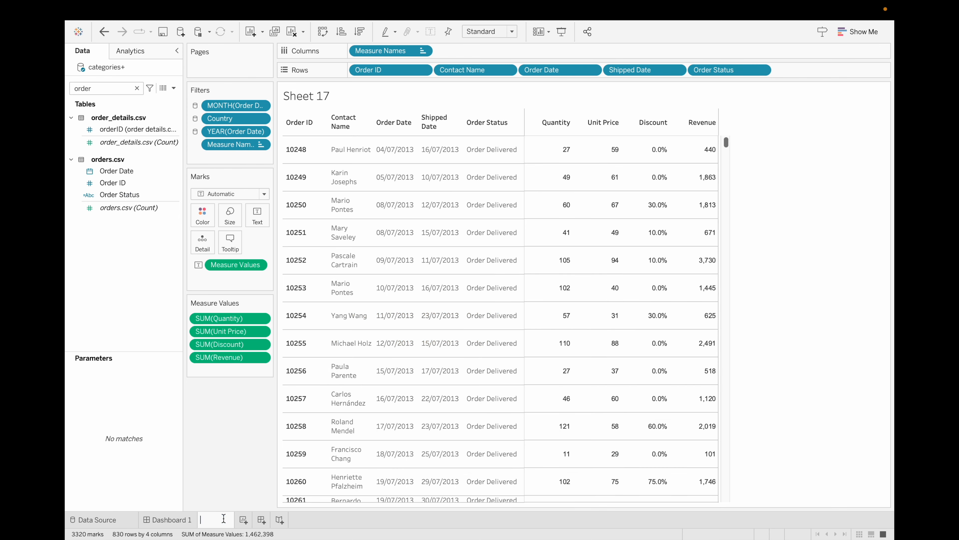
{"action": "type", "text": "Order Details"}
{"action": "key", "text": "Return"}
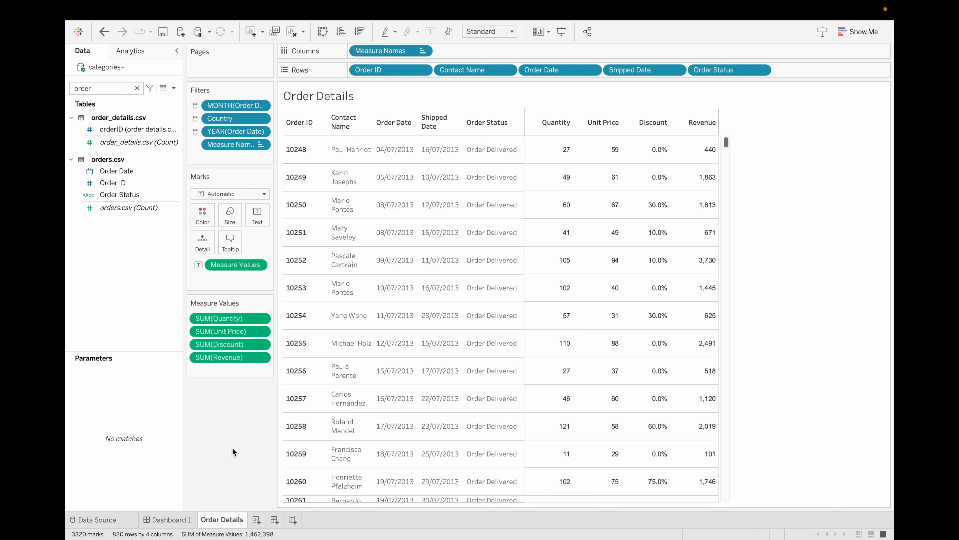
- Create a new worksheet and name it "Product Details"
{"action": "left_click", "coordinate": [257, 521]}
{"action": "double_click", "coordinate": [257, 520]}
{"action": "type", "text": "Product Details"}
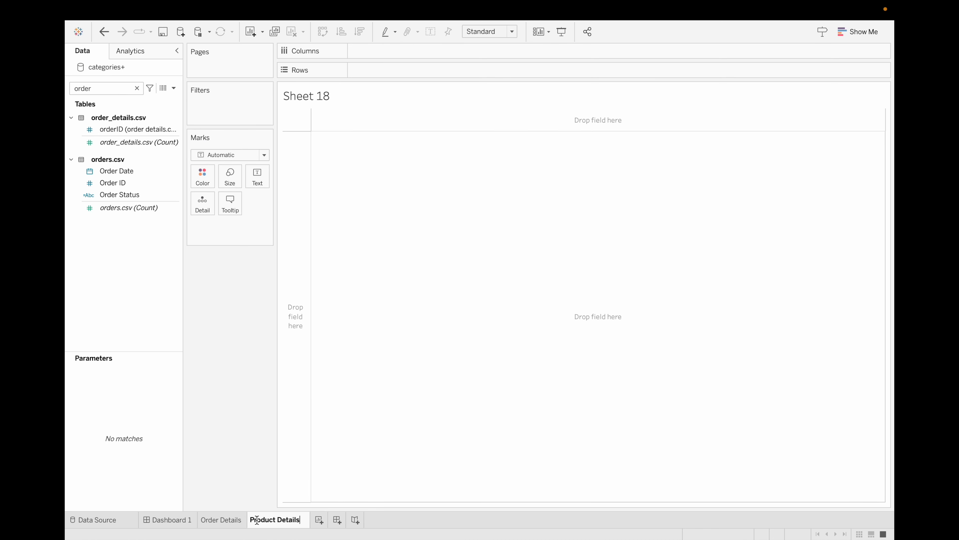
{"action": "key", "text": "Return"}
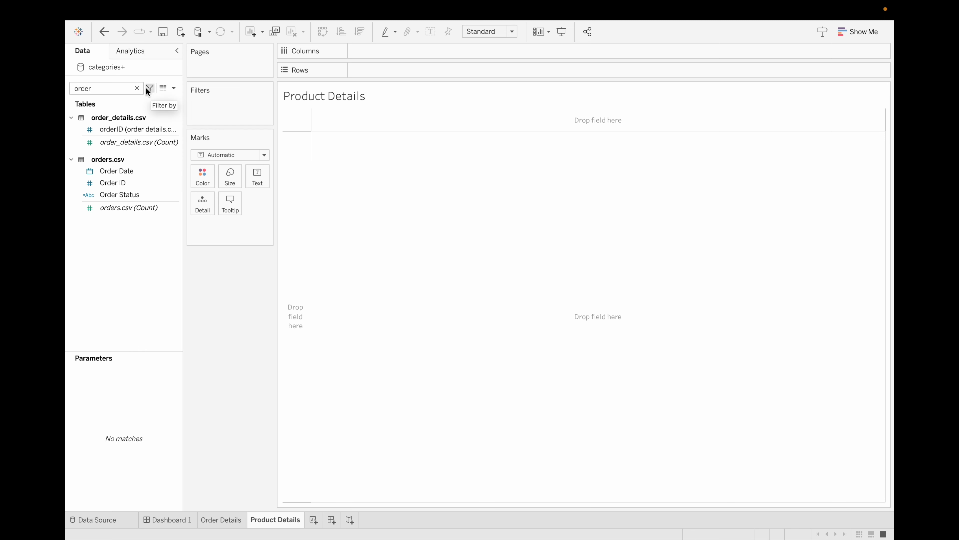
- Build the row structure from Product ID (order_details.csv), Product Name and Category Name, in that order
{"action": "left_click", "coordinate": [140, 90]}
{"action": "type", "text": "pro"}
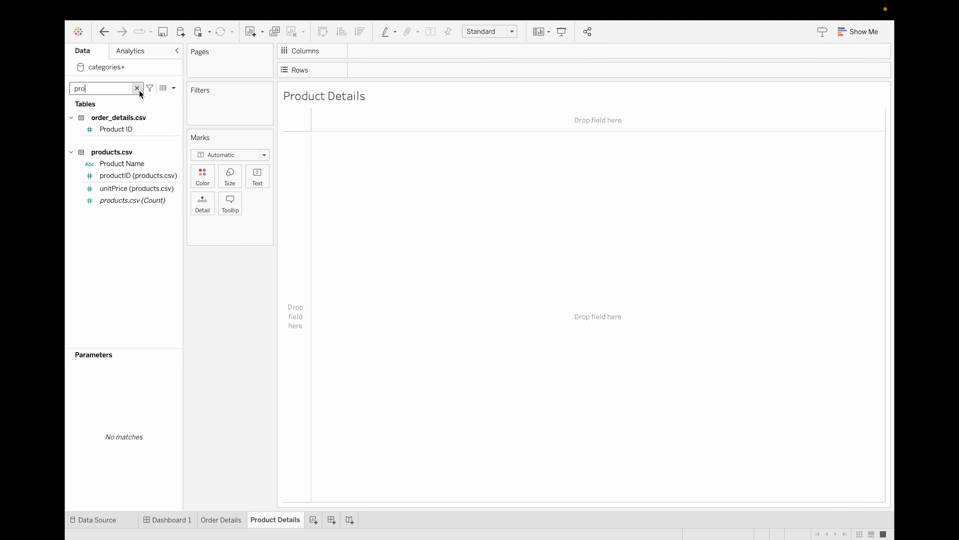
{"action": "left_click_drag", "start_coordinate": [142, 132], "coordinate": [407, 69]}
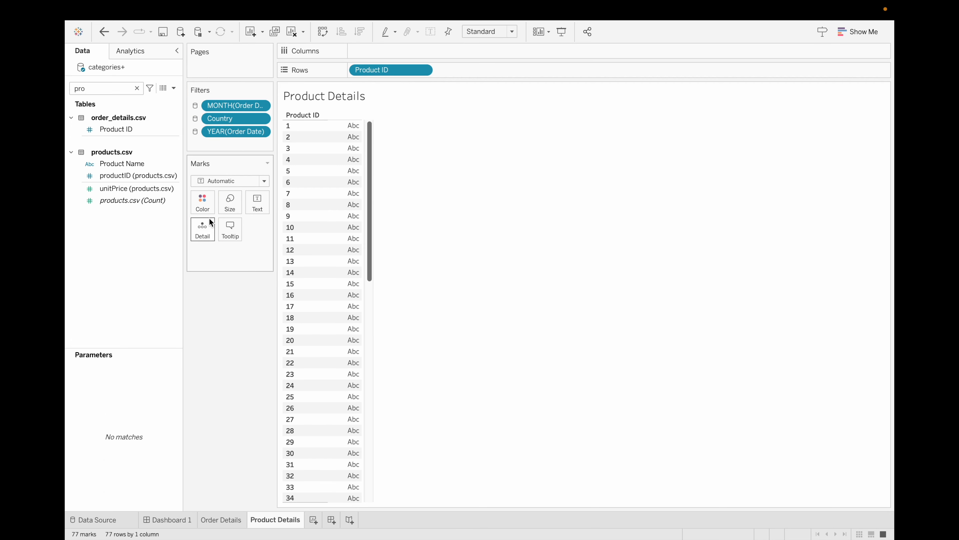
{"action": "left_click_drag", "start_coordinate": [142, 156], "coordinate": [495, 70]}
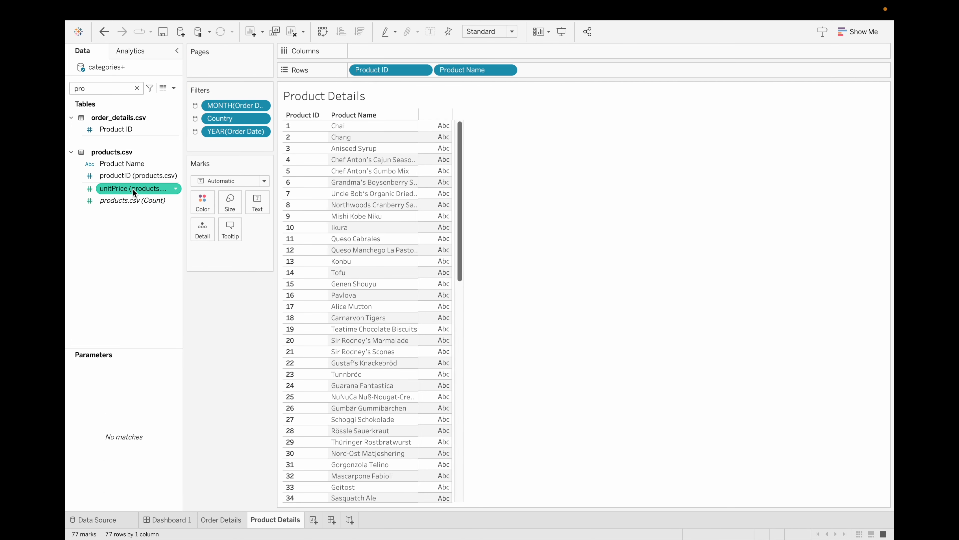
{"action": "left_click", "coordinate": [136, 87]}
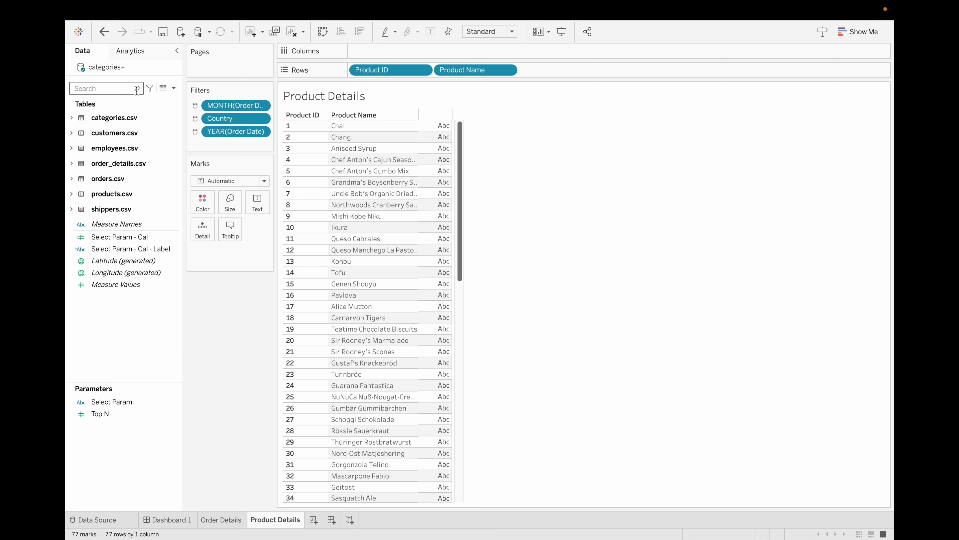
{"action": "type", "text": "cate"}
{"action": "left_click", "coordinate": [126, 129]}
{"action": "left_click_drag", "start_coordinate": [130, 130], "coordinate": [559, 71]}
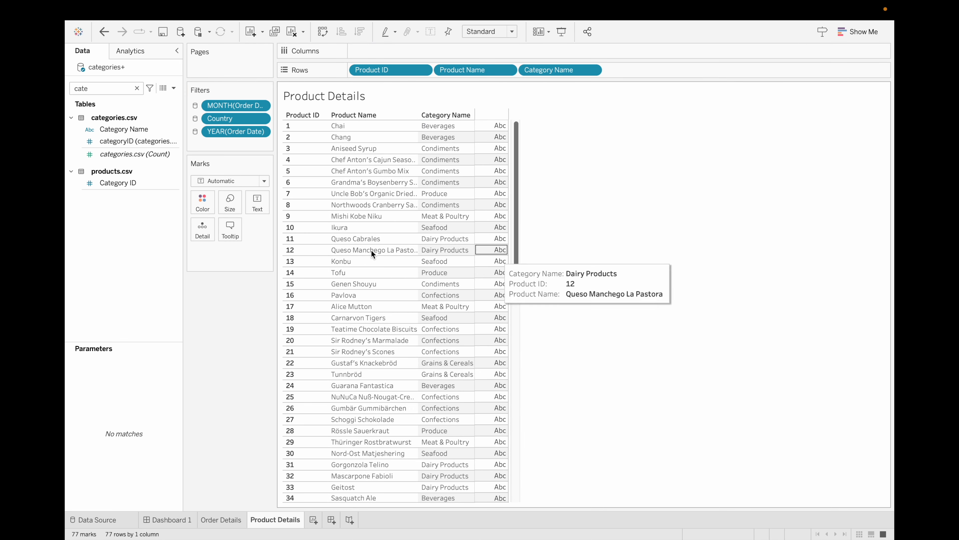
- Show unitPrice from products.csv as text in the table and add Revenue as a second measure
{"action": "left_click", "coordinate": [138, 89]}
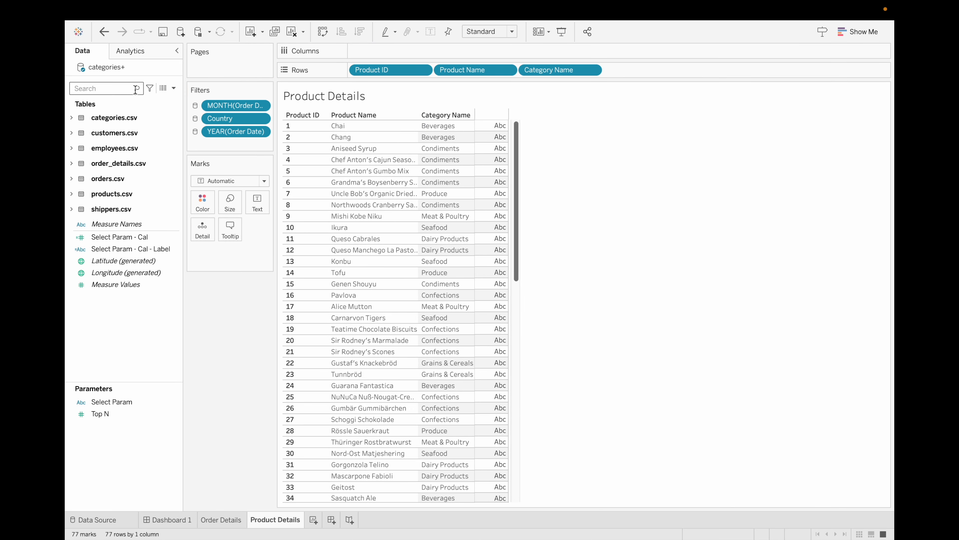
{"action": "left_click", "coordinate": [120, 89]}
{"action": "type", "text": "pr"}
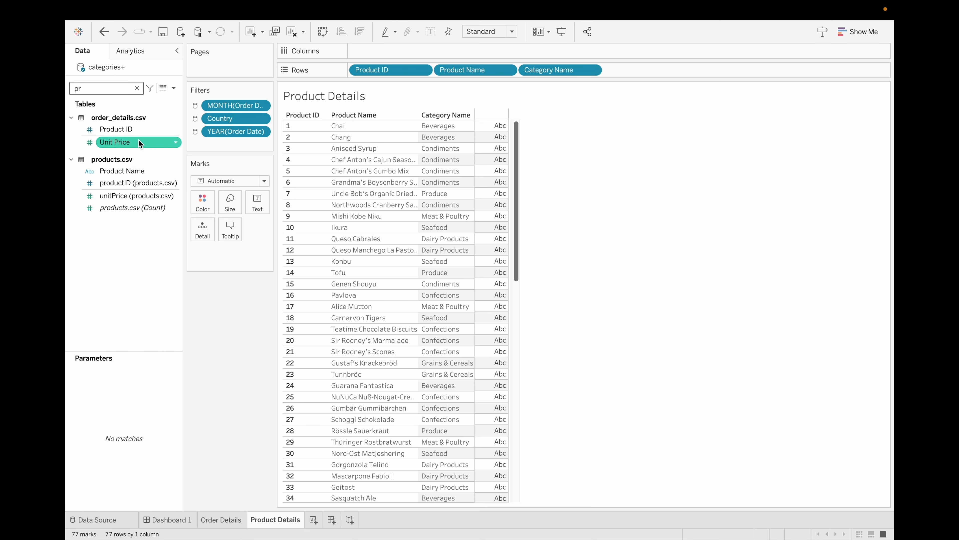
{"action": "left_click_drag", "start_coordinate": [127, 196], "coordinate": [257, 202]}
{"action": "left_click", "coordinate": [136, 88]}
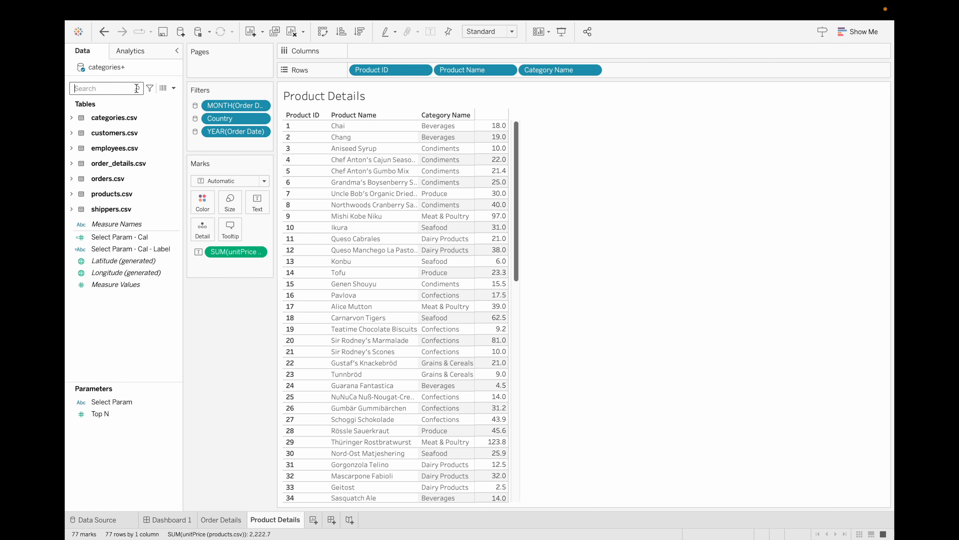
{"action": "type", "text": "rev"}
{"action": "double_click", "coordinate": [131, 135]}
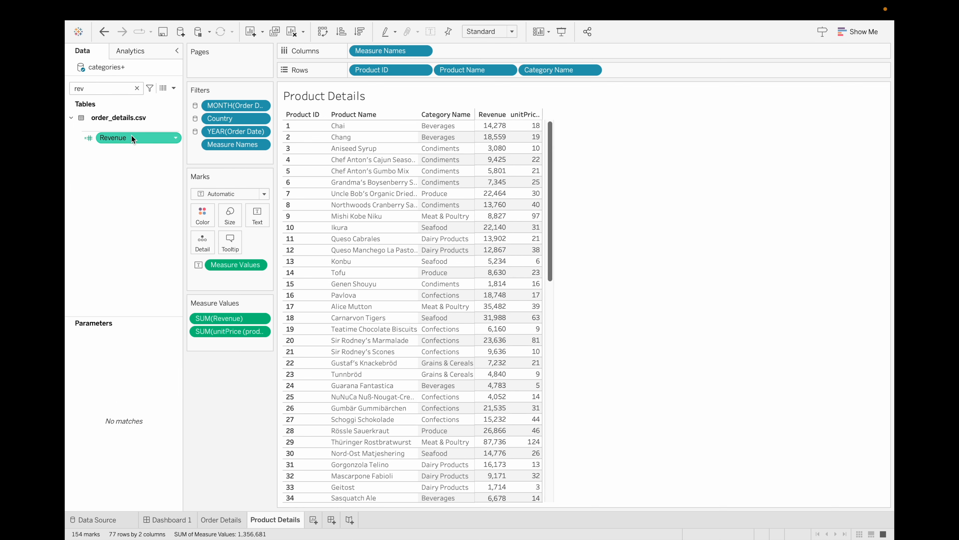
- Add Quantity and Discount from order_details.csv to the measure values below unitPrice
{"action": "left_click", "coordinate": [137, 88]}
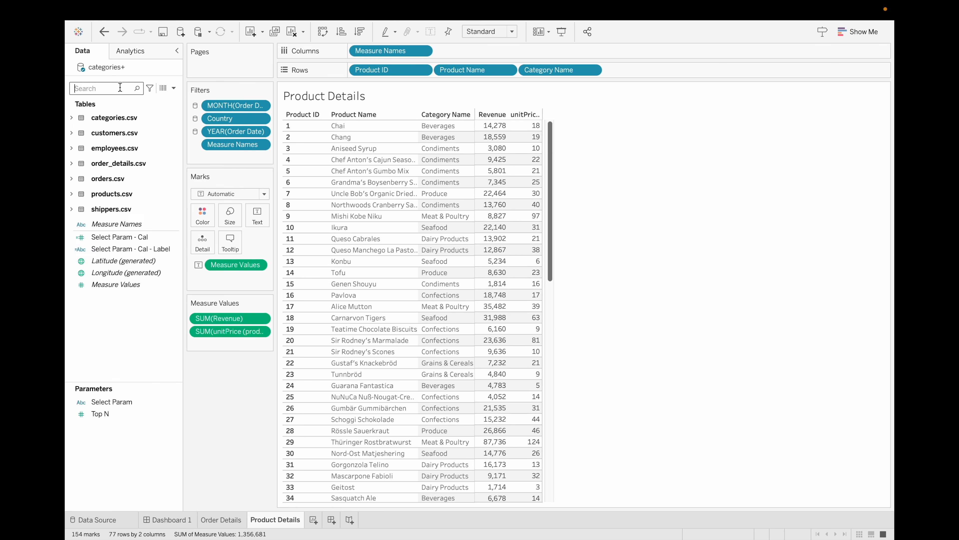
{"action": "type", "text": "qu"}
{"action": "left_click_drag", "start_coordinate": [131, 136], "coordinate": [229, 342]}
{"action": "left_click", "coordinate": [137, 88]}
{"action": "type", "text": "dis"}
{"action": "left_click_drag", "start_coordinate": [129, 139], "coordinate": [216, 359]}
- Format the summed Discount values as percentages with no decimal places
{"action": "left_click", "coordinate": [261, 357]}
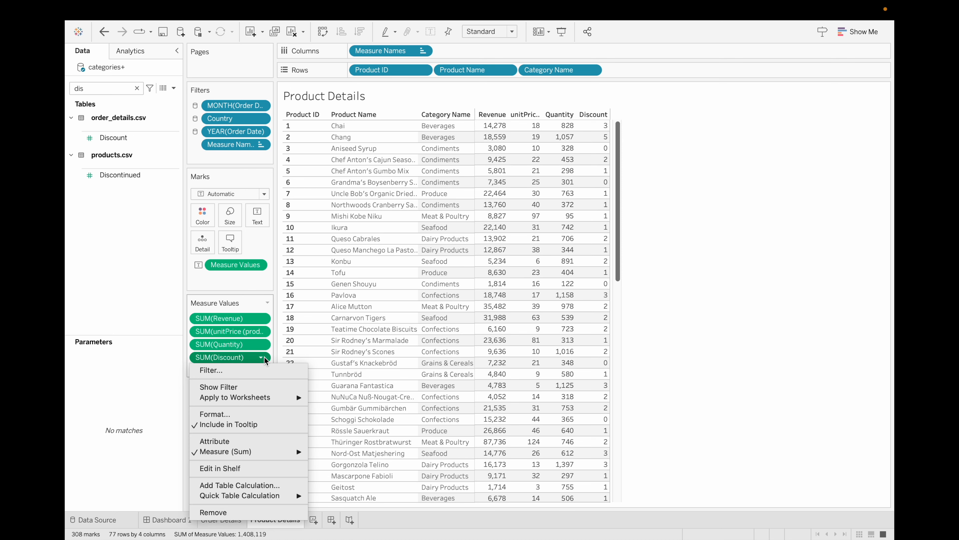
{"action": "left_click", "coordinate": [245, 414]}
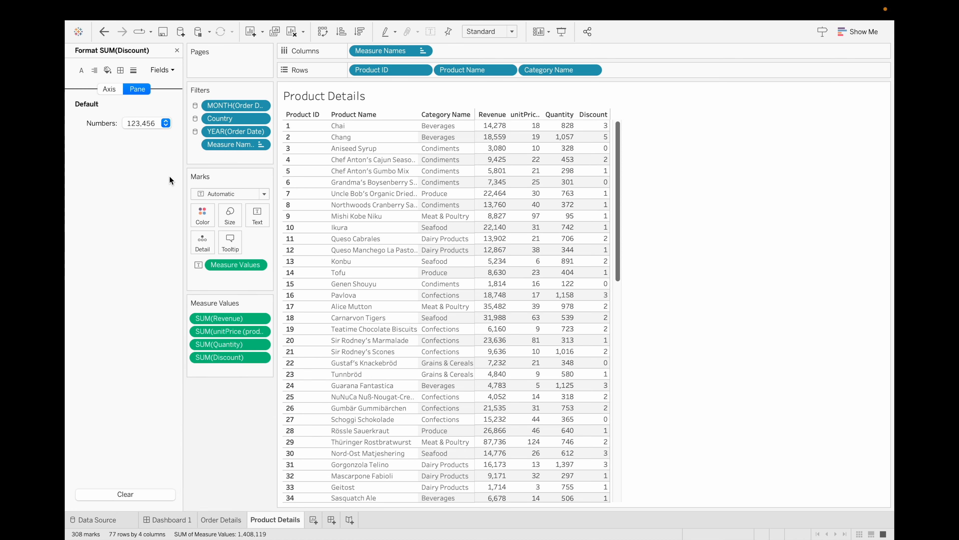
{"action": "left_click", "coordinate": [165, 123]}
{"action": "left_click", "coordinate": [152, 200]}
{"action": "left_click", "coordinate": [278, 173]}
{"action": "left_click", "coordinate": [278, 173]}
{"action": "left_click", "coordinate": [104, 323]}
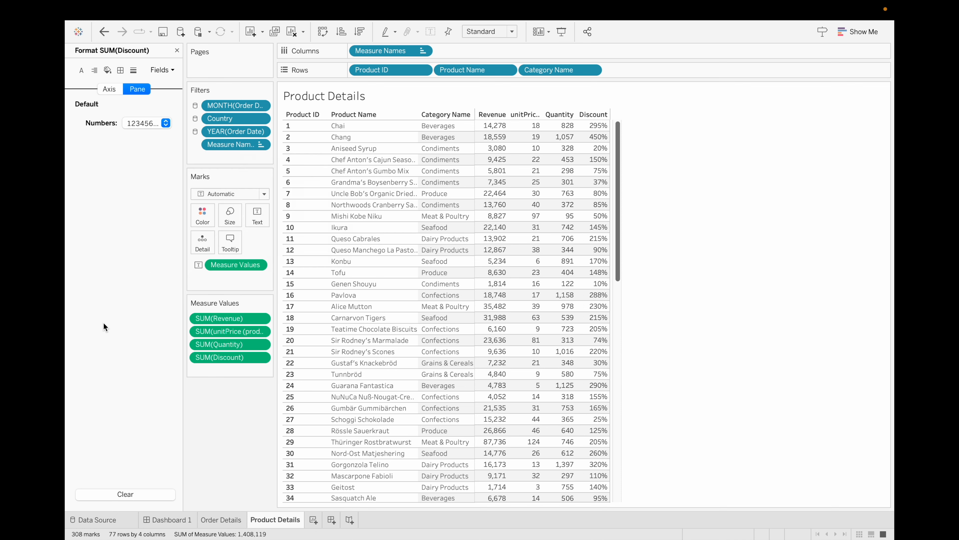
- Change the aggregation of the Discount measure to Average
{"action": "left_click", "coordinate": [261, 357]}
{"action": "mouse_move", "coordinate": [299, 452]}
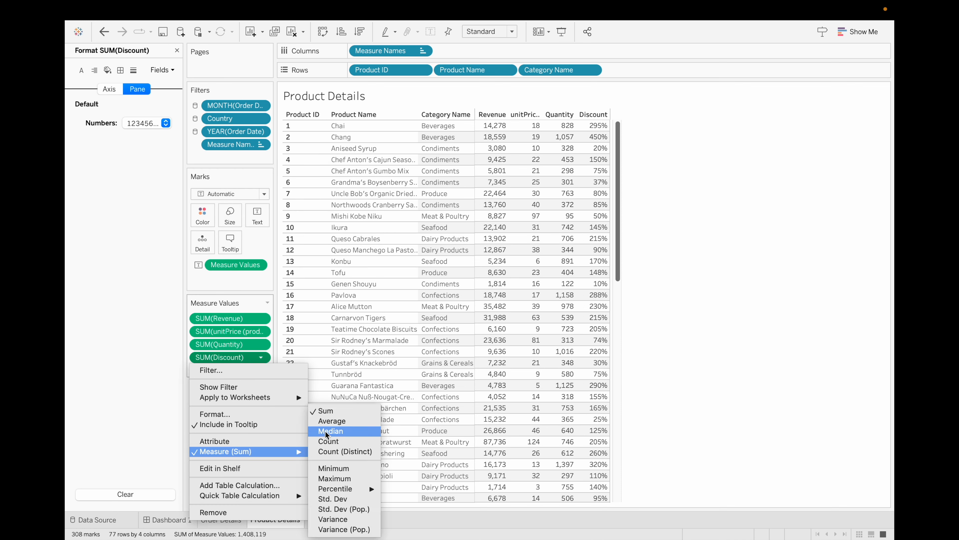
{"action": "left_click", "coordinate": [334, 421]}
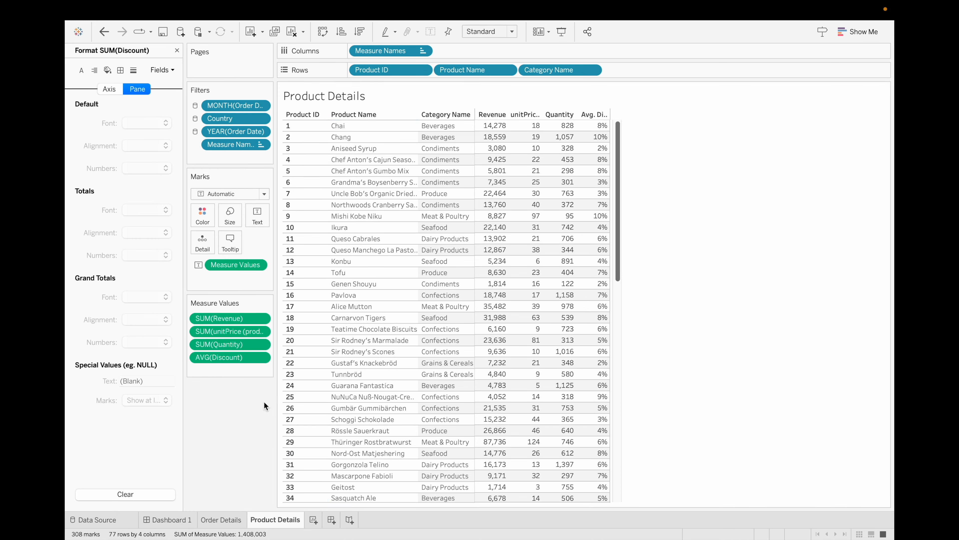
- Reorder the measures as Quantity, unitPrice, average Discount, Revenue, and enlarge the table's row heights and measure columns
{"action": "left_click_drag", "start_coordinate": [237, 331], "coordinate": [237, 367]}
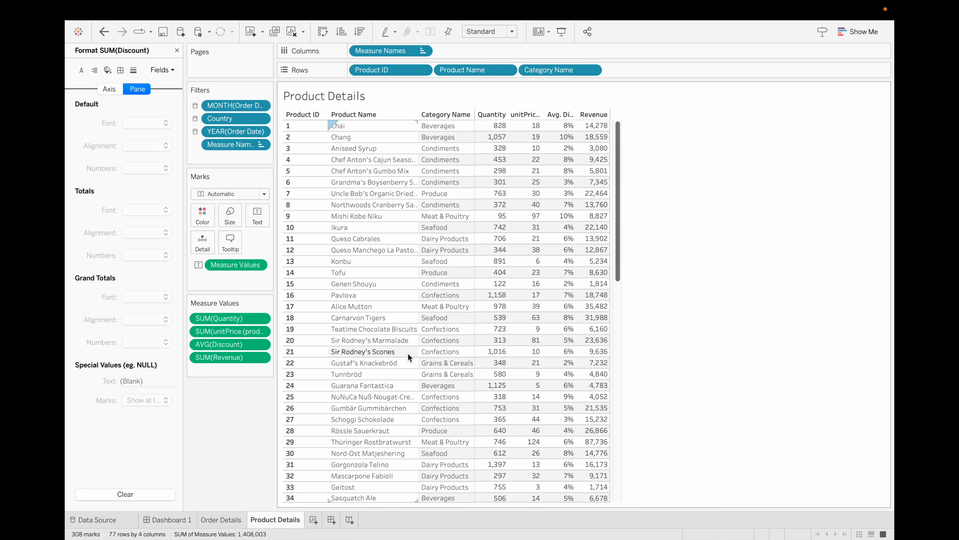
{"action": "left_click", "coordinate": [177, 50]}
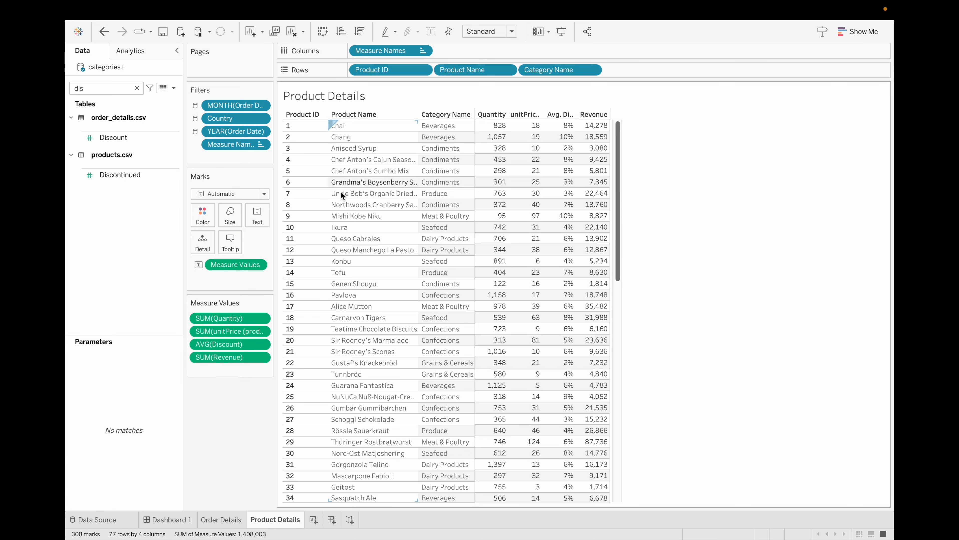
{"action": "left_click_drag", "start_coordinate": [315, 132], "coordinate": [315, 146]}
{"action": "left_click_drag", "start_coordinate": [531, 117], "coordinate": [582, 117]}
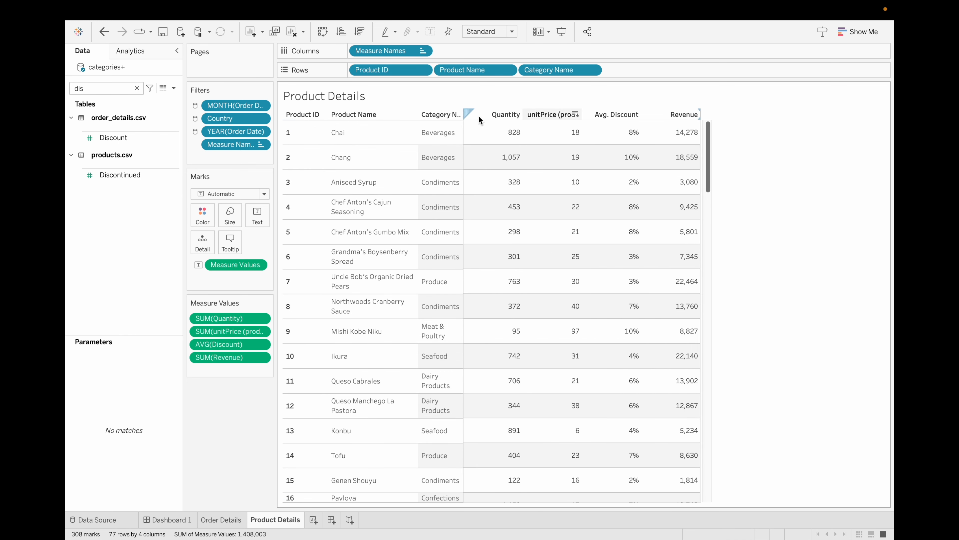
- Rename the unitPrice (products.csv) field to "Price"
{"action": "left_click", "coordinate": [137, 89]}
{"action": "type", "text": "uni"}
{"action": "left_click", "coordinate": [140, 178]}
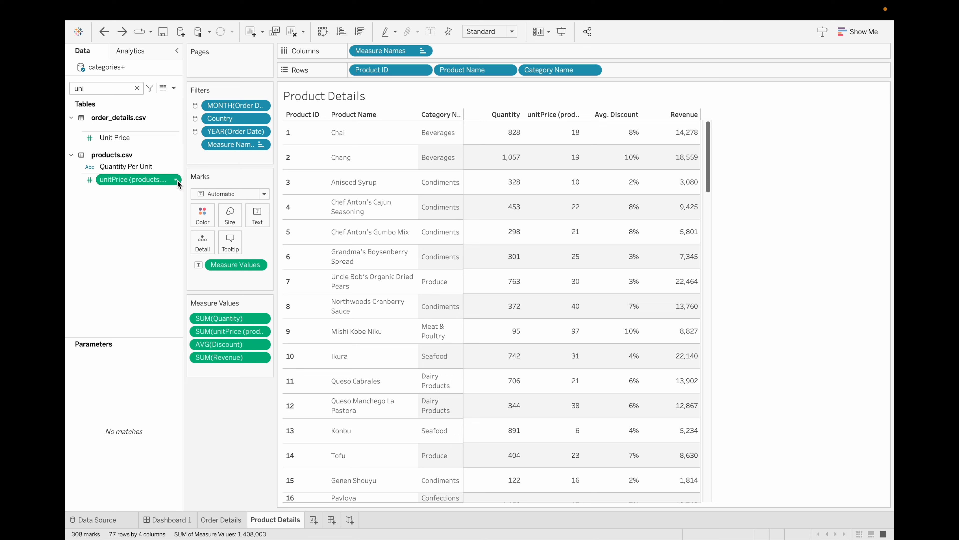
{"action": "left_click", "coordinate": [176, 179]}
{"action": "mouse_move", "coordinate": [212, 253]}
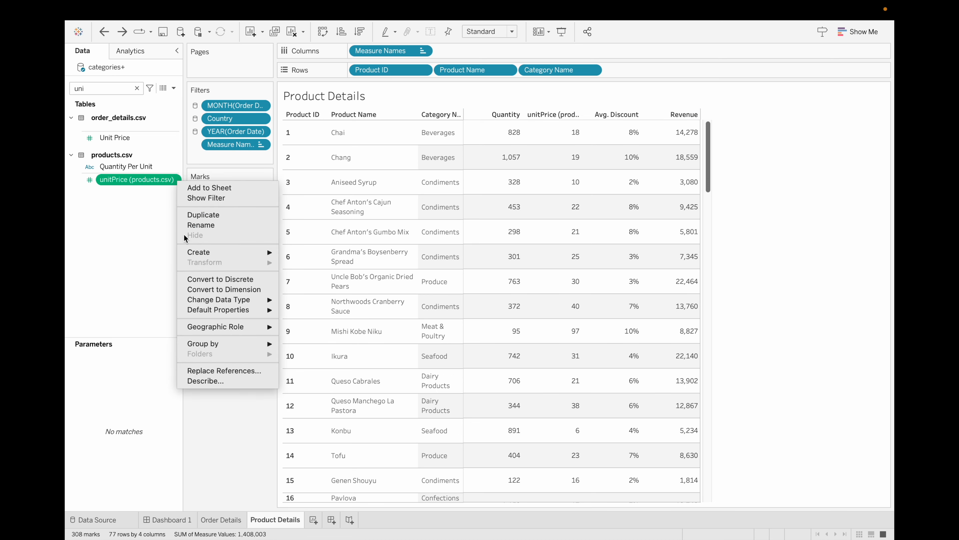
{"action": "left_click", "coordinate": [201, 225]}
{"action": "key", "text": "BackSpace"}
{"action": "type", "text": "Price"}
{"action": "key", "text": "Return"}
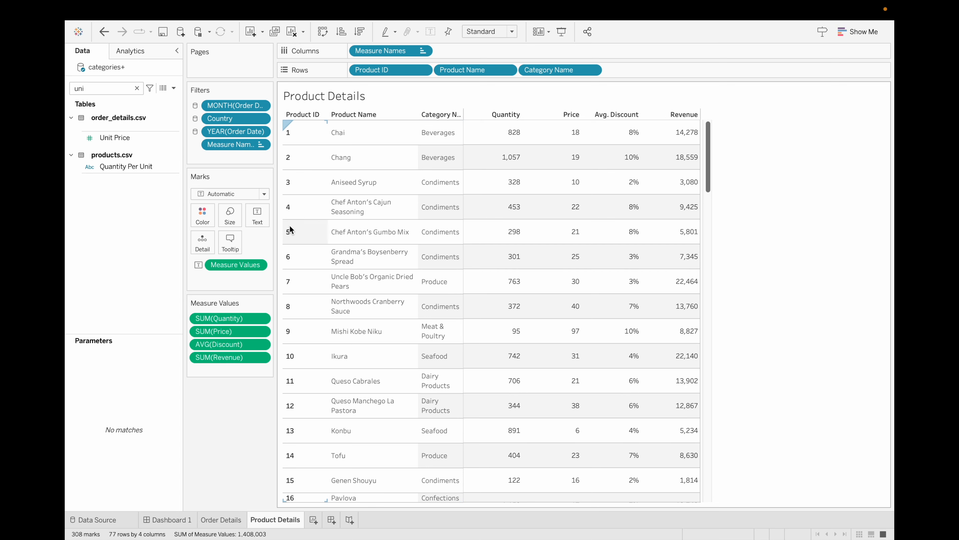
- Set the pane's row banding colour to white on the Product Details worksheet
{"action": "right_click", "coordinate": [500, 181]}
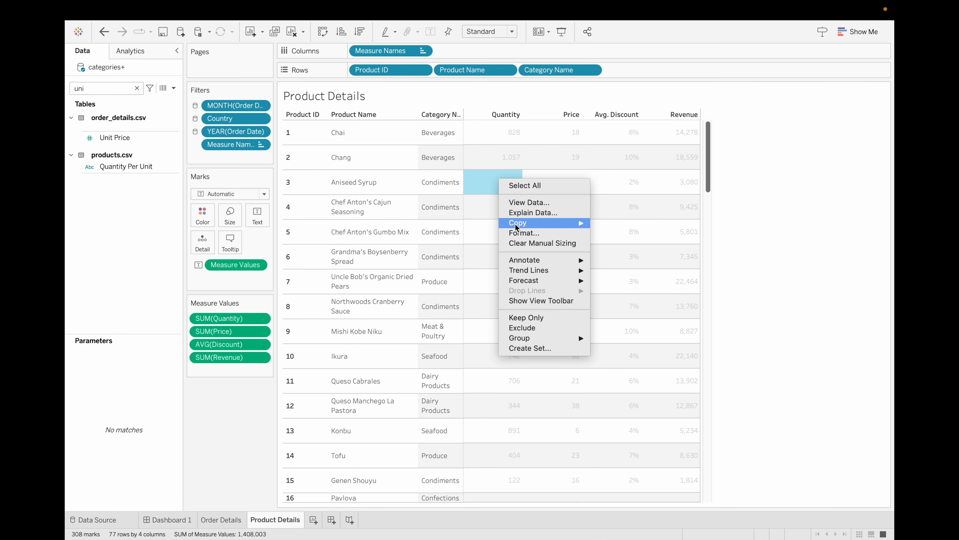
{"action": "left_click", "coordinate": [525, 233]}
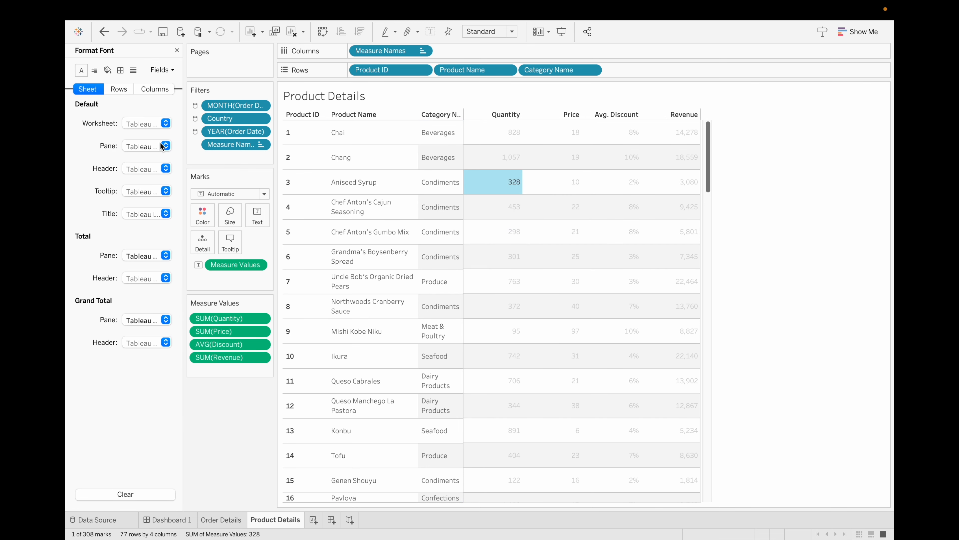
{"action": "left_click", "coordinate": [107, 71]}
{"action": "left_click", "coordinate": [166, 339]}
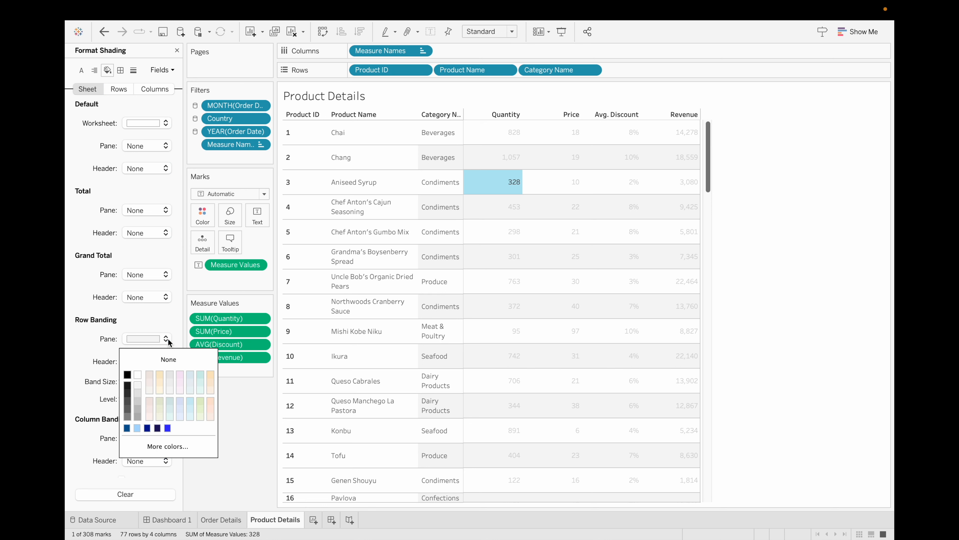
{"action": "left_click", "coordinate": [137, 375]}
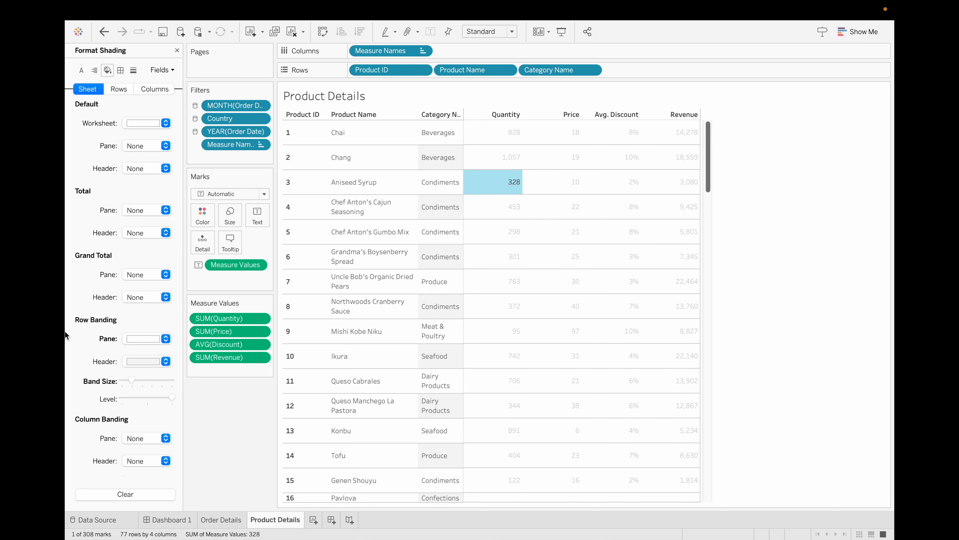
{"action": "left_click", "coordinate": [166, 361]}
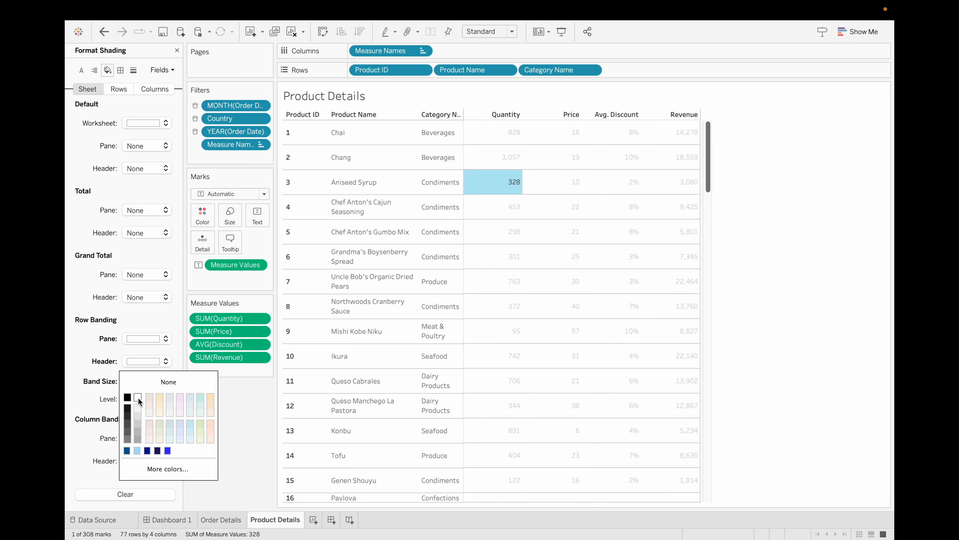
{"action": "left_click", "coordinate": [66, 355]}
{"action": "left_click", "coordinate": [177, 50]}
- Change the default worksheet font of Product Details to Arial
{"action": "right_click", "coordinate": [491, 181]}
{"action": "left_click", "coordinate": [510, 233]}
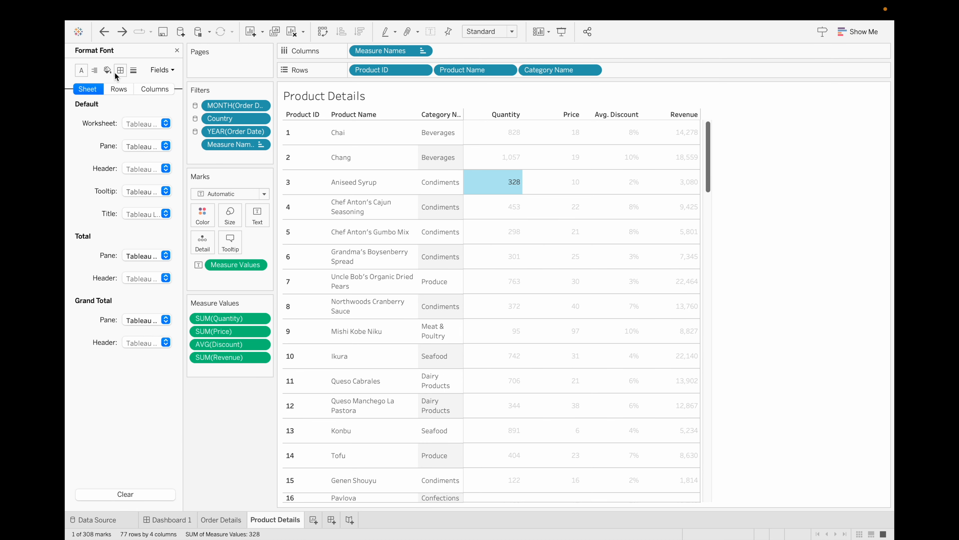
{"action": "left_click", "coordinate": [165, 126]}
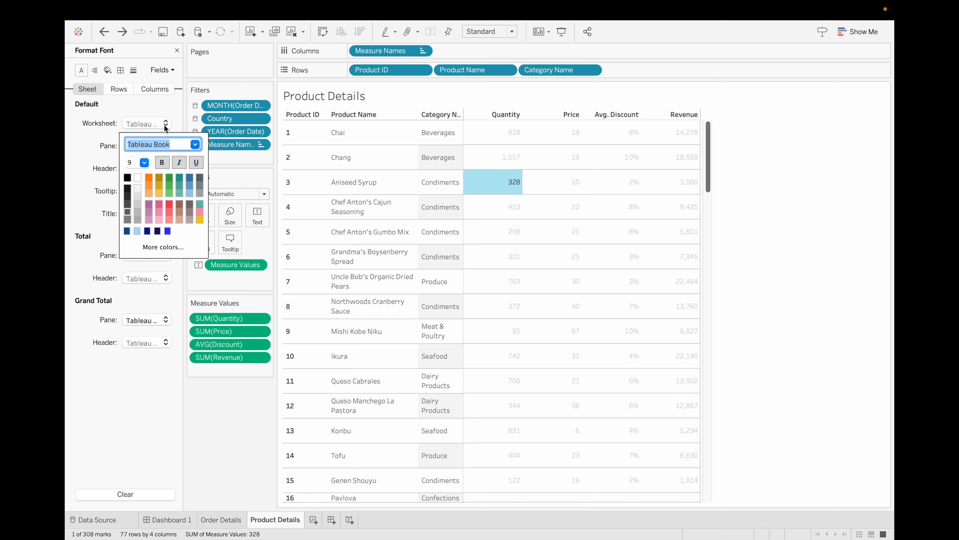
{"action": "left_click", "coordinate": [195, 145]}
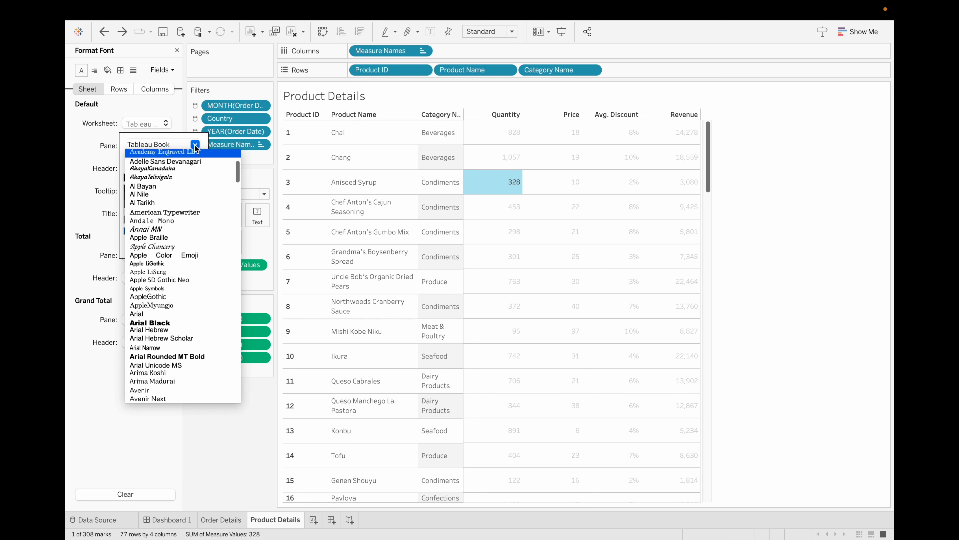
{"action": "left_click", "coordinate": [134, 315]}
{"action": "left_click", "coordinate": [141, 413]}
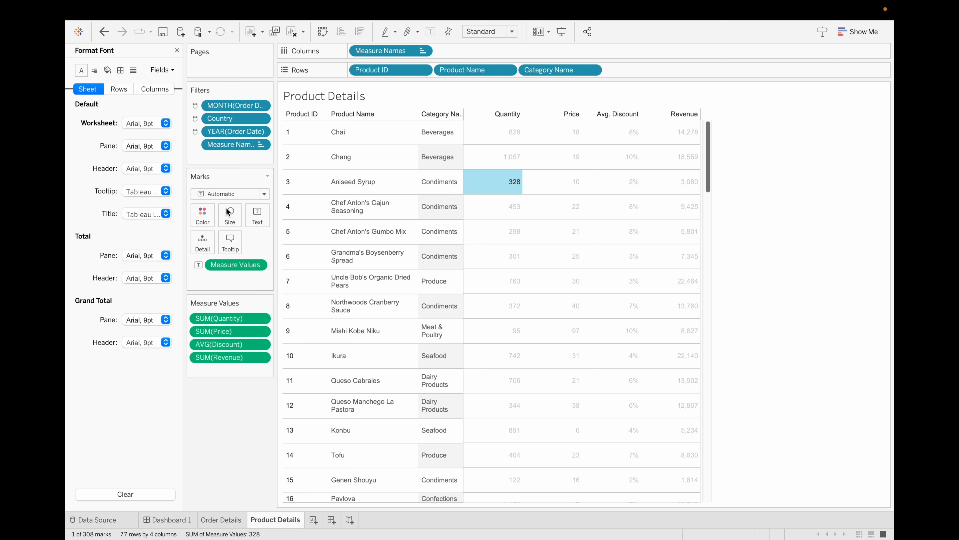
{"action": "left_click", "coordinate": [715, 294]}
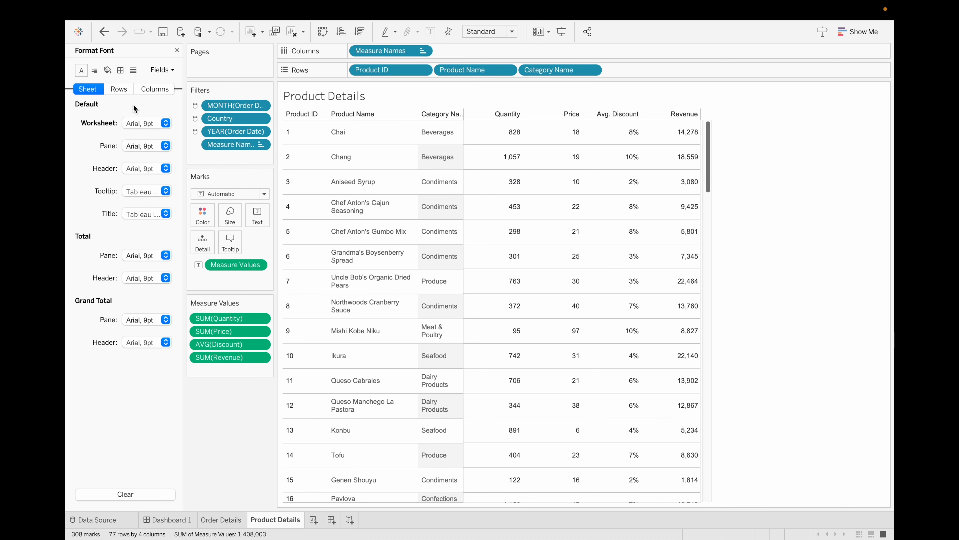
- Set the header's row banding colour to white so it matches the pane
{"action": "left_click", "coordinate": [112, 71]}
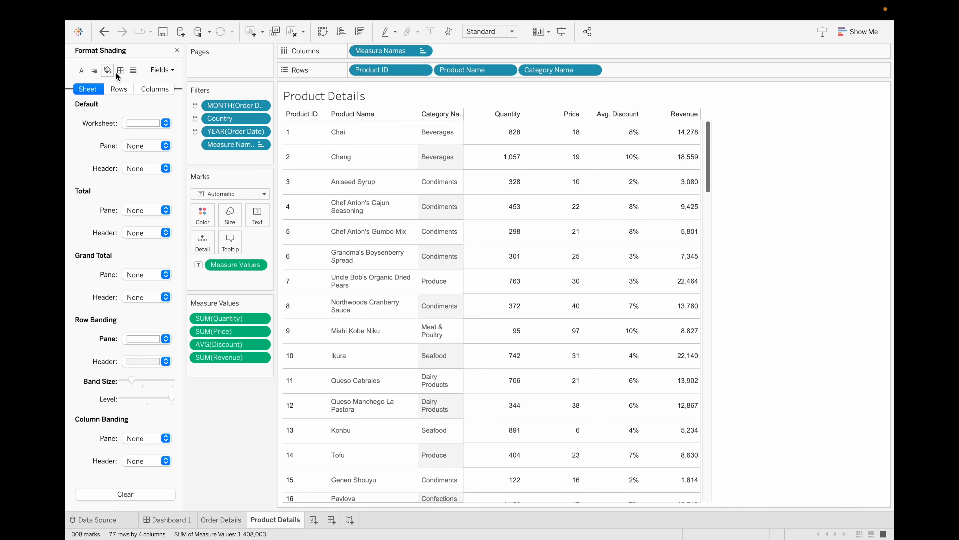
{"action": "left_click", "coordinate": [166, 363]}
{"action": "left_click", "coordinate": [137, 398]}
{"action": "left_click", "coordinate": [265, 404]}
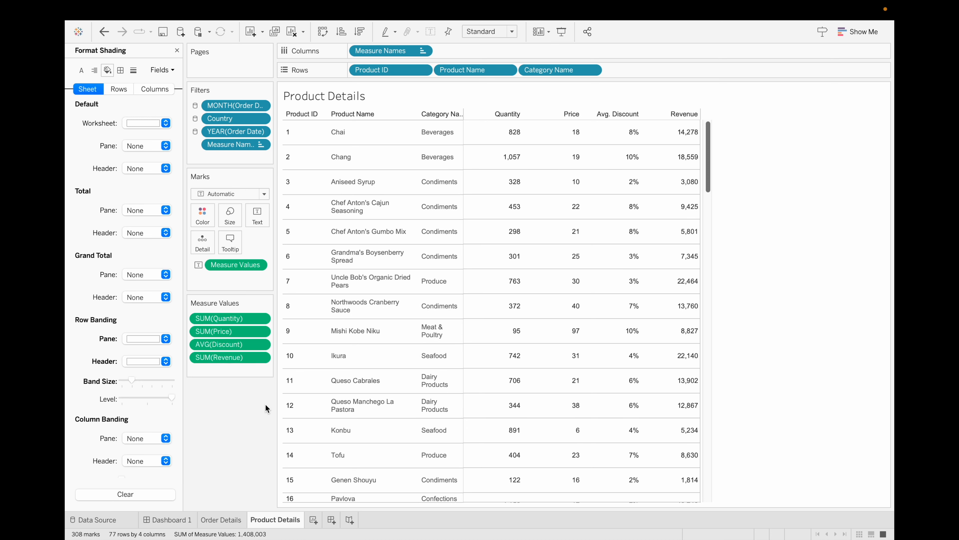
- Widen the Category Name column to fit its full heading, check the table down to its last row, and close the formatting options
{"action": "left_click_drag", "start_coordinate": [464, 116], "coordinate": [482, 116]}
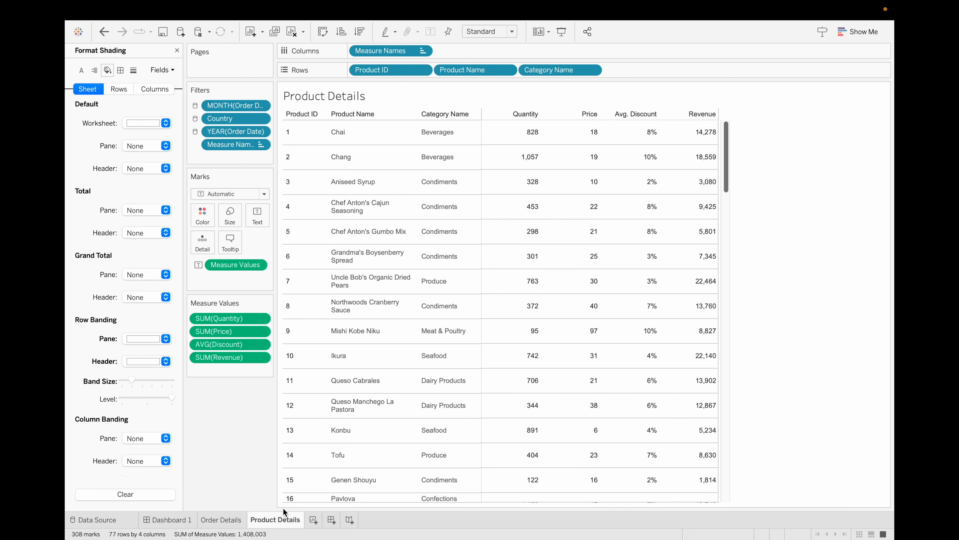
{"action": "scroll", "coordinate": [333, 350], "scroll_direction": "down", "scroll_amount": 20}
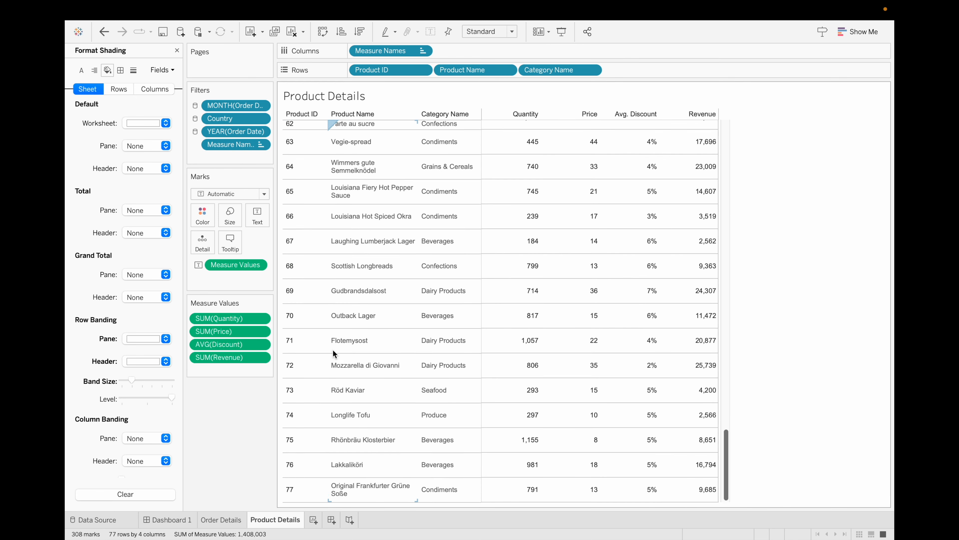
{"action": "scroll", "coordinate": [333, 350], "scroll_direction": "up", "scroll_amount": 20}
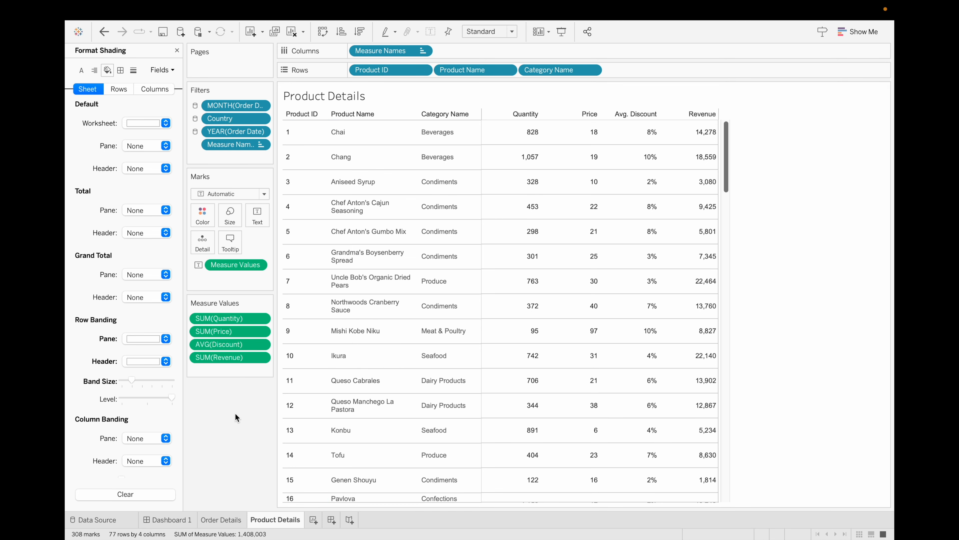
{"action": "left_click", "coordinate": [177, 50]}
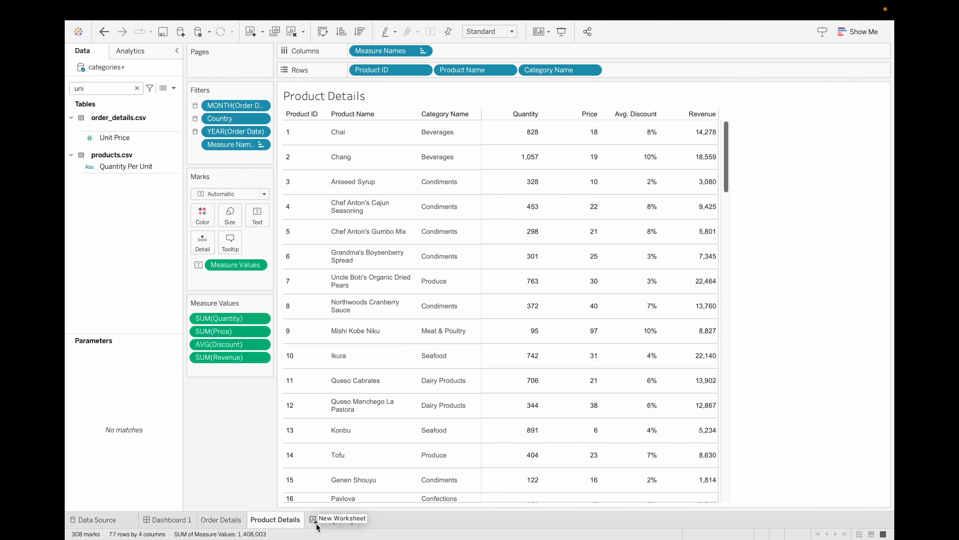
- Create a new worksheet and name it "Employee Details"
{"action": "left_click", "coordinate": [313, 519]}
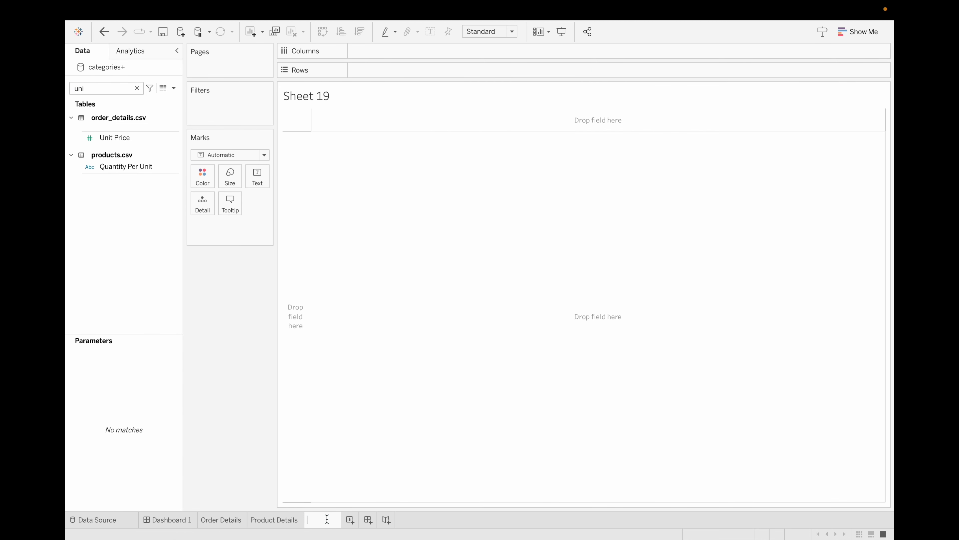
{"action": "left_click", "coordinate": [327, 519]}
{"action": "type", "text": "Employee Details"}
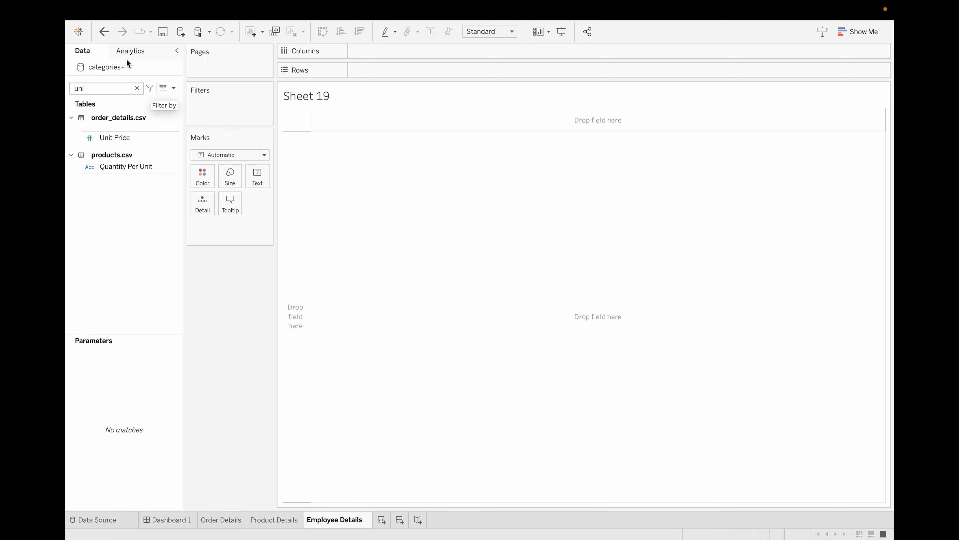
- Add the employees.csv fields employeeID, Employee Name, Country and City to the rows in that order
{"action": "left_click", "coordinate": [136, 88]}
{"action": "type", "text": "emp"}
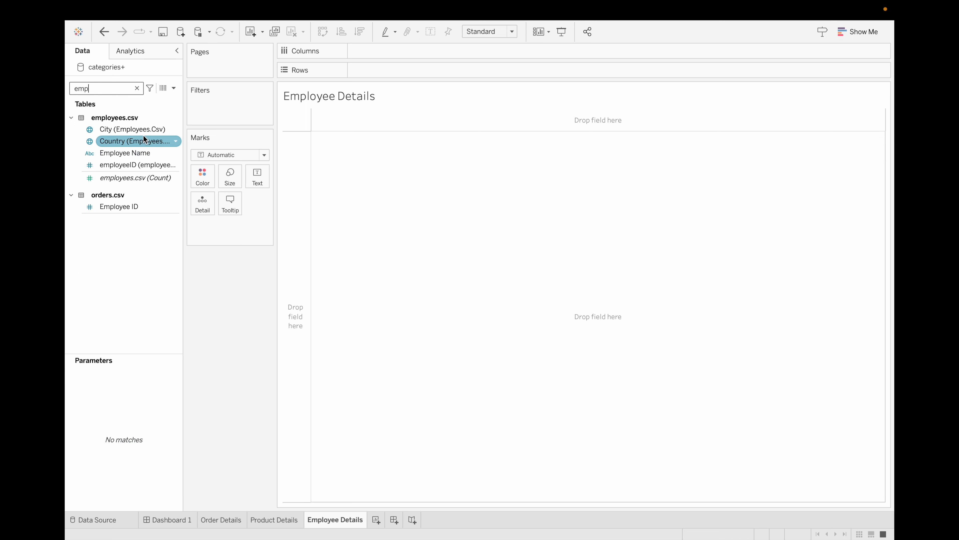
{"action": "left_click_drag", "start_coordinate": [142, 141], "coordinate": [383, 69]}
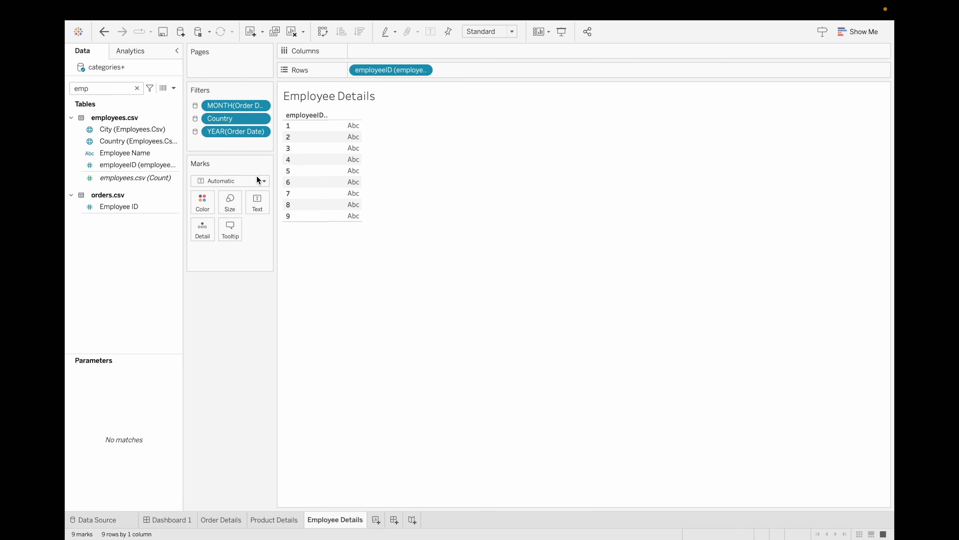
{"action": "left_click_drag", "start_coordinate": [144, 153], "coordinate": [489, 71]}
{"action": "left_click", "coordinate": [134, 129]}
{"action": "left_click", "coordinate": [129, 141]}
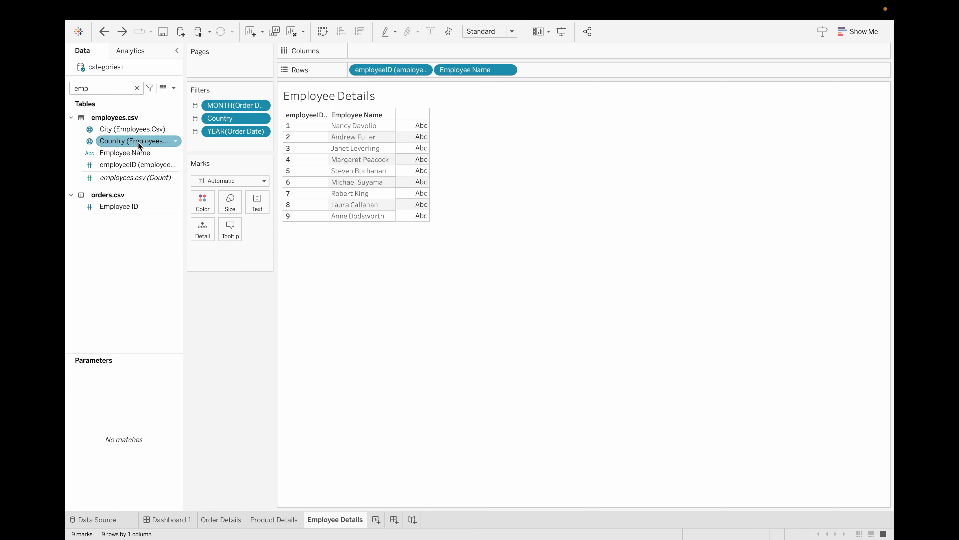
{"action": "left_click_drag", "start_coordinate": [145, 132], "coordinate": [618, 73]}
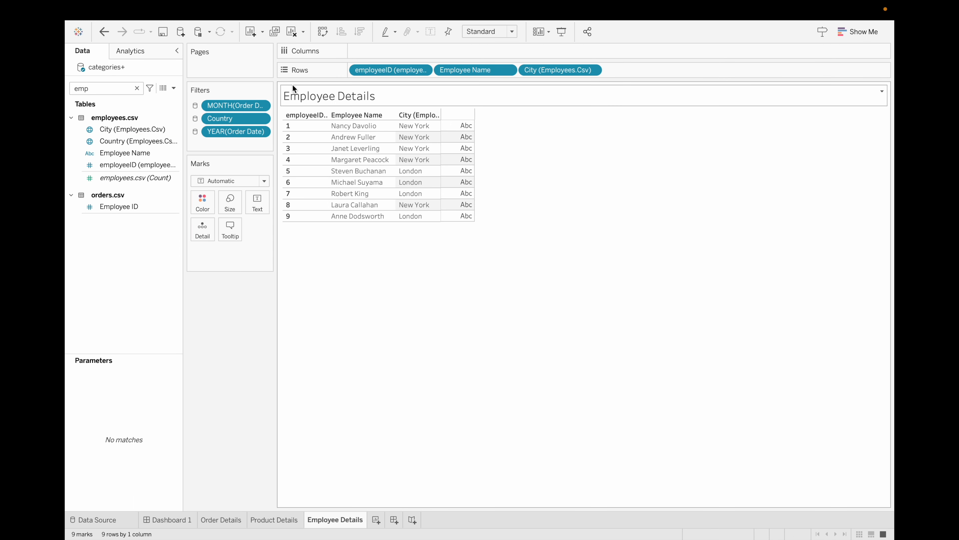
{"action": "left_click_drag", "start_coordinate": [166, 141], "coordinate": [530, 74]}
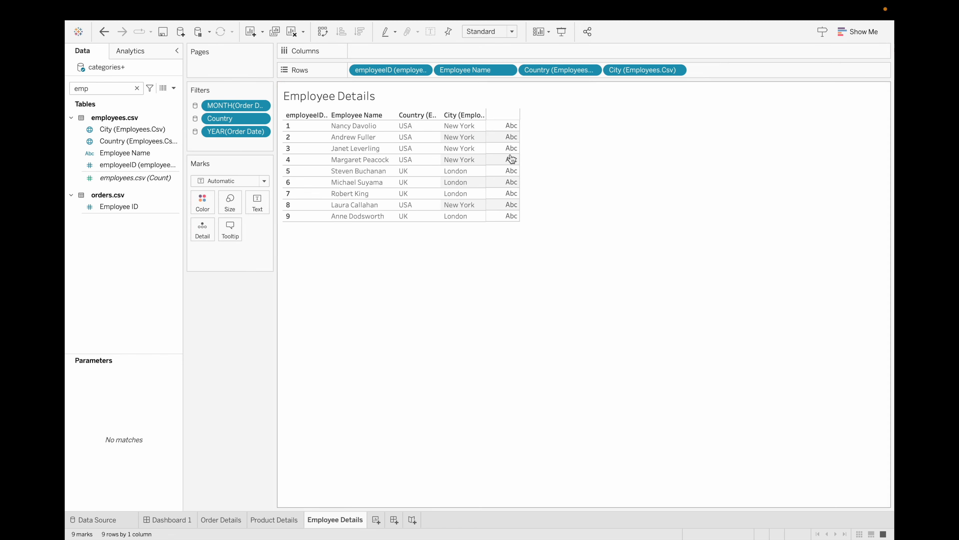
- Insert the employees.csv Title field into the rows between Employee Name and Country
{"action": "left_click", "coordinate": [137, 88]}
{"action": "type", "text": "tit"}
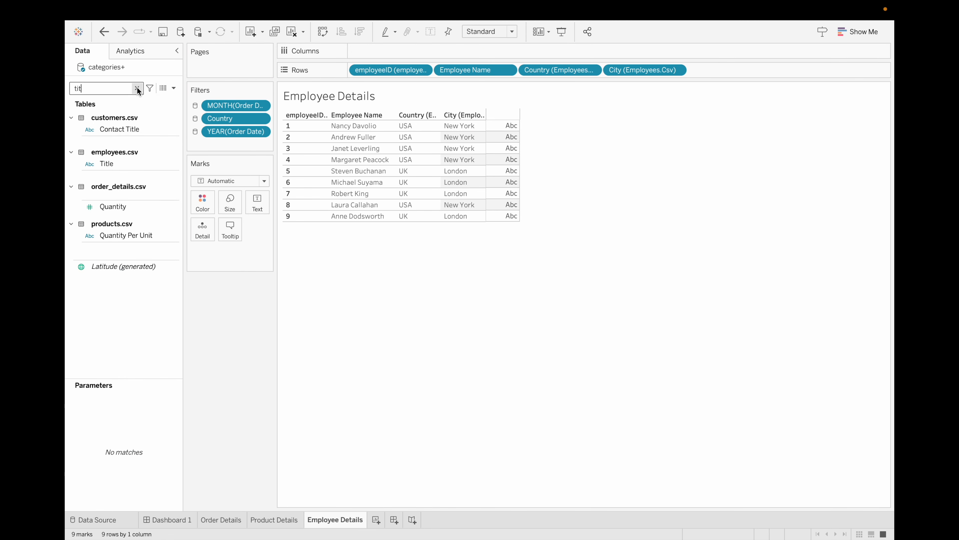
{"action": "left_click_drag", "start_coordinate": [126, 159], "coordinate": [523, 66]}
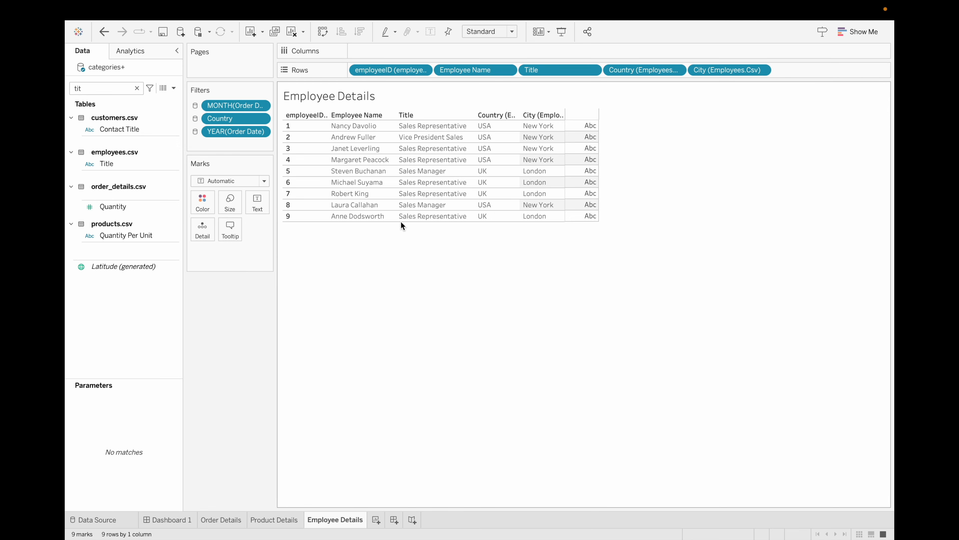
- Add Customer ID from orders.csv as table text and aggregate it as Count (Distinct)
{"action": "left_click", "coordinate": [138, 88]}
{"action": "type", "text": "cus"}
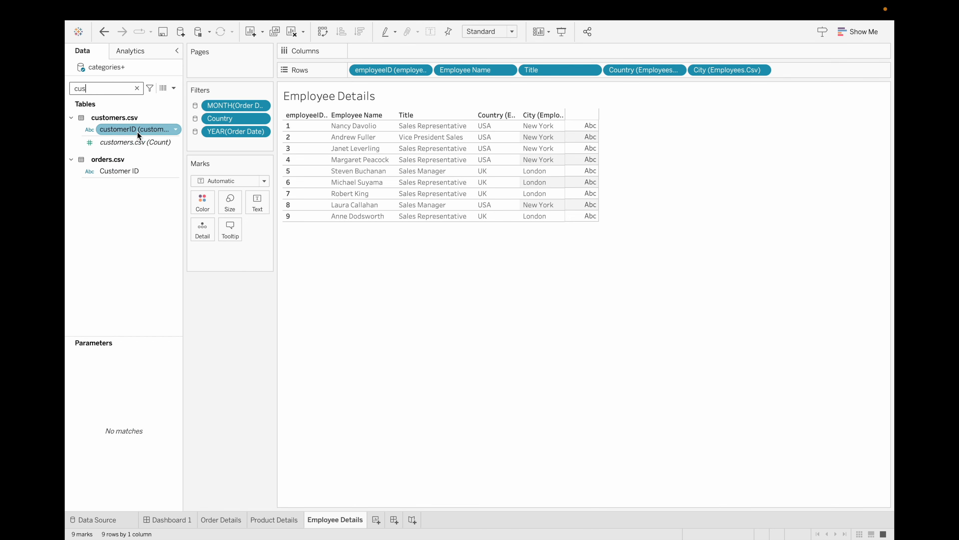
{"action": "left_click_drag", "start_coordinate": [118, 171], "coordinate": [258, 204]}
{"action": "left_click", "coordinate": [256, 251]}
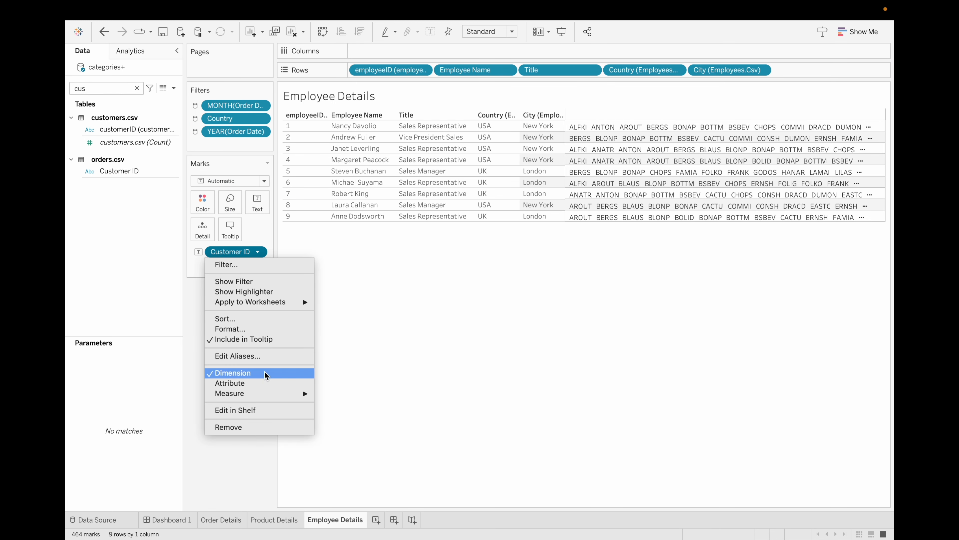
{"action": "mouse_move", "coordinate": [279, 393]}
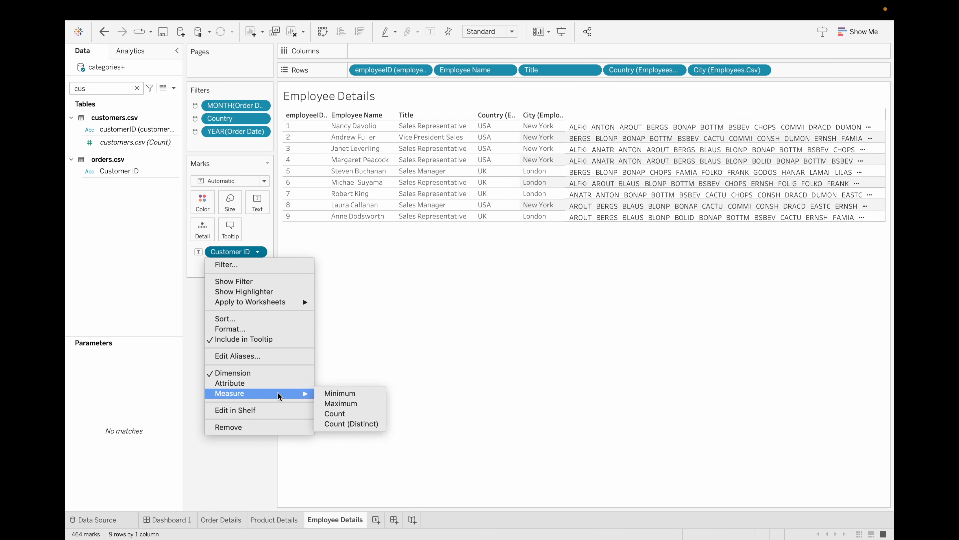
{"action": "left_click", "coordinate": [344, 423]}
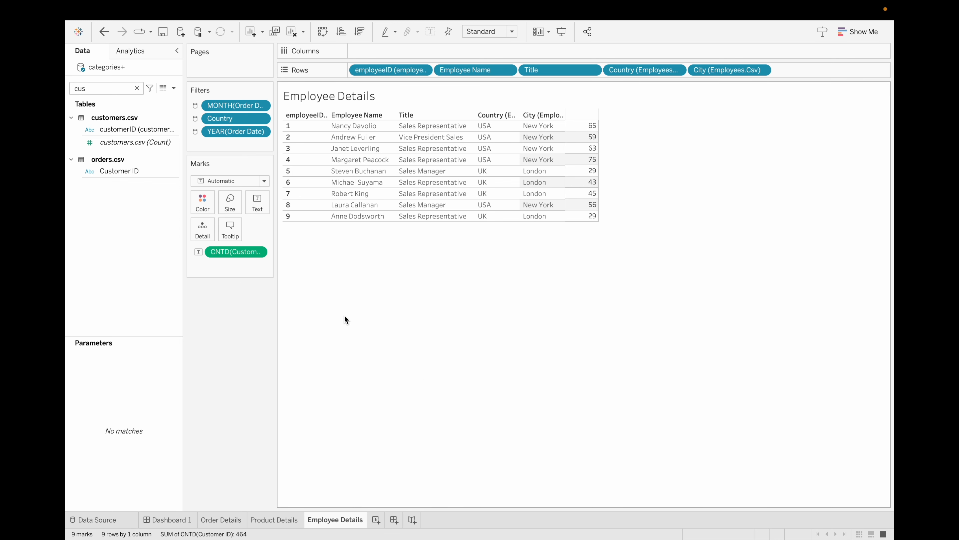
- Add orderID from order_details.csv as table text and aggregate it as Count (Distinct)
{"action": "left_click", "coordinate": [136, 88]}
{"action": "type", "text": "ord"}
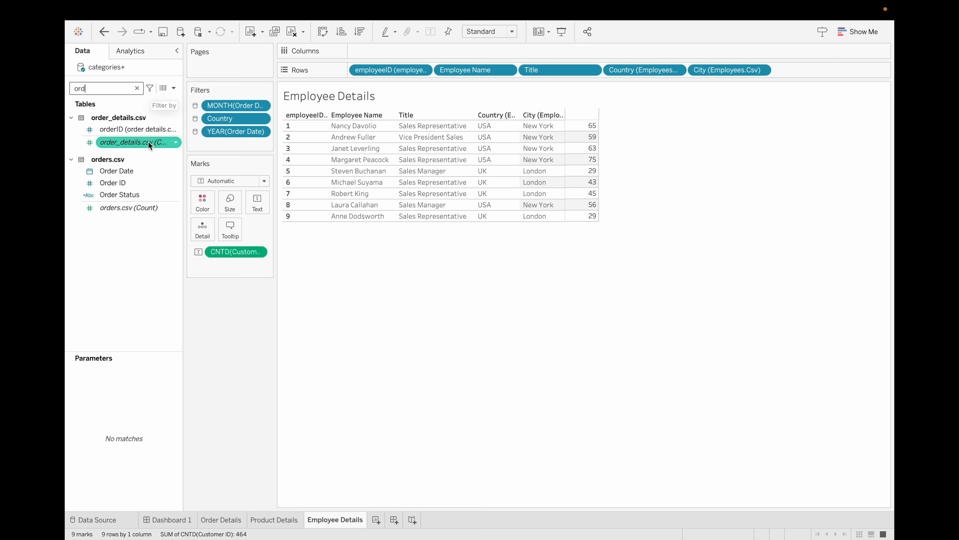
{"action": "left_click_drag", "start_coordinate": [137, 129], "coordinate": [261, 206]}
{"action": "left_click", "coordinate": [255, 264]}
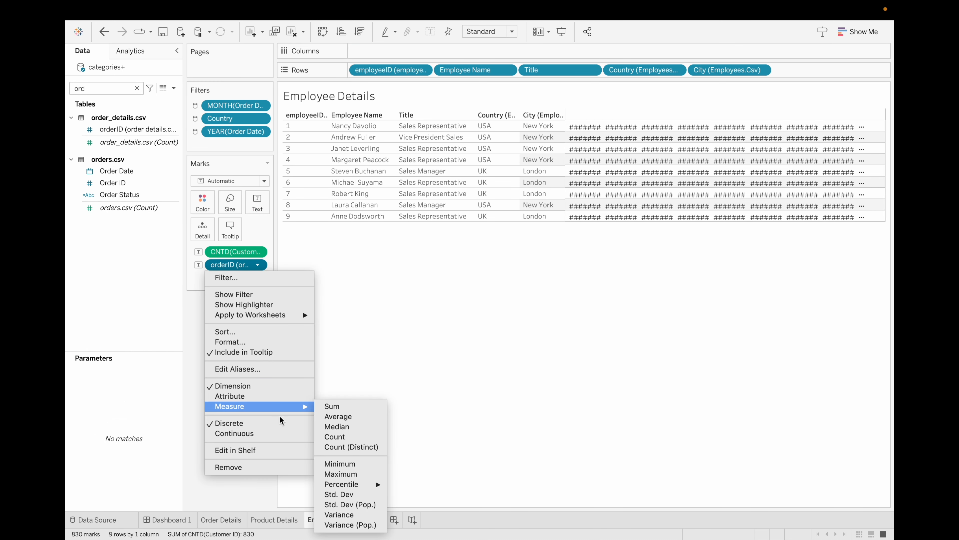
{"action": "left_click", "coordinate": [350, 446]}
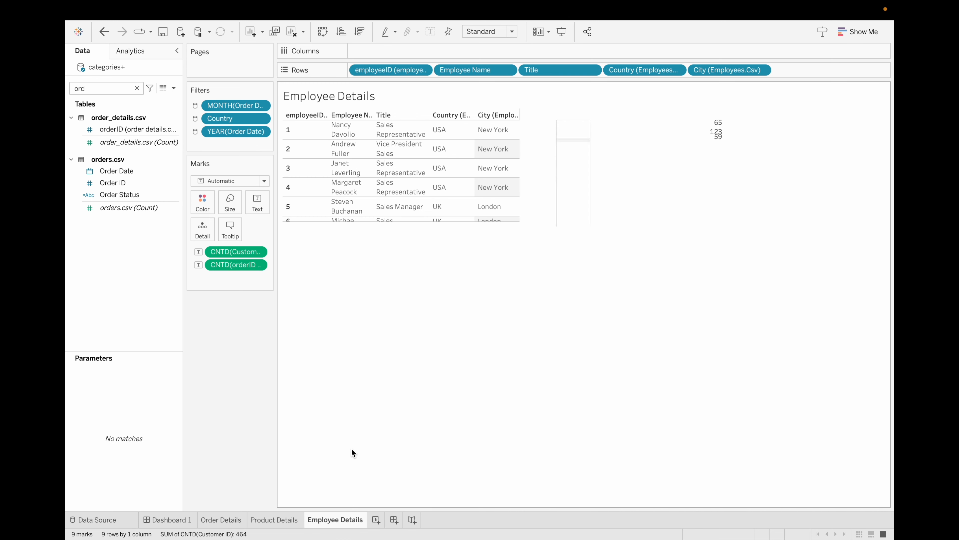
- Convert the view to a text table and reorder the rows as employeeID, Employee Name, Title, Country, City
{"action": "left_click", "coordinate": [855, 34]}
{"action": "left_click", "coordinate": [800, 64]}
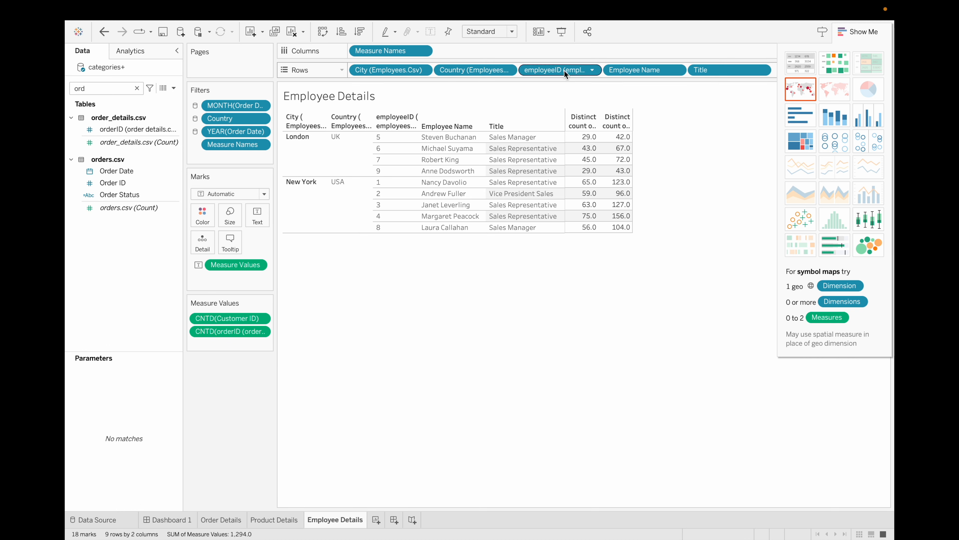
{"action": "left_click_drag", "start_coordinate": [503, 70], "coordinate": [778, 71]}
{"action": "left_click", "coordinate": [855, 32]}
{"action": "left_click_drag", "start_coordinate": [389, 70], "coordinate": [685, 69]}
- Add Product Name from products.csv as table text, aggregate it as Count (Distinct), and move it into the measure values
{"action": "left_click", "coordinate": [137, 88]}
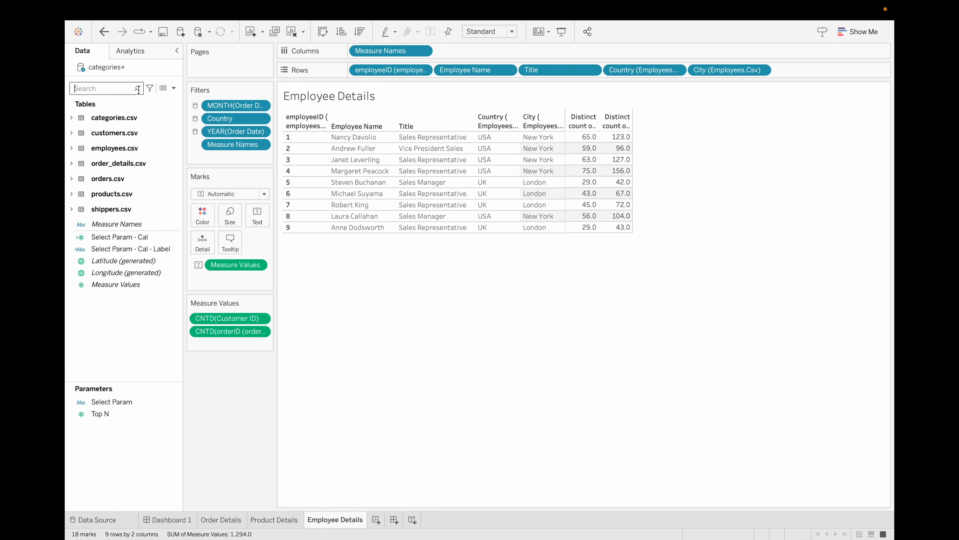
{"action": "type", "text": "pro"}
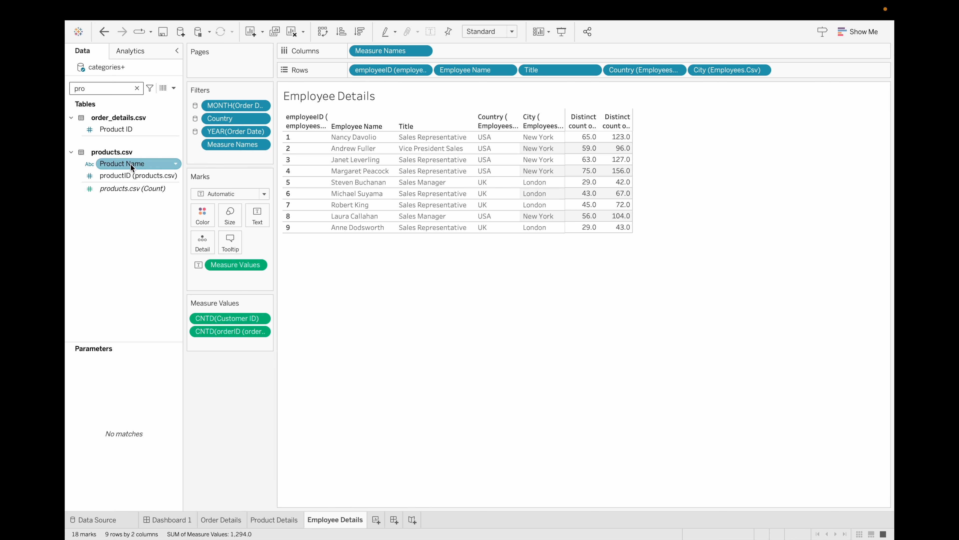
{"action": "left_click_drag", "start_coordinate": [136, 159], "coordinate": [262, 282]}
{"action": "left_click", "coordinate": [262, 280]}
{"action": "mouse_move", "coordinate": [293, 420]}
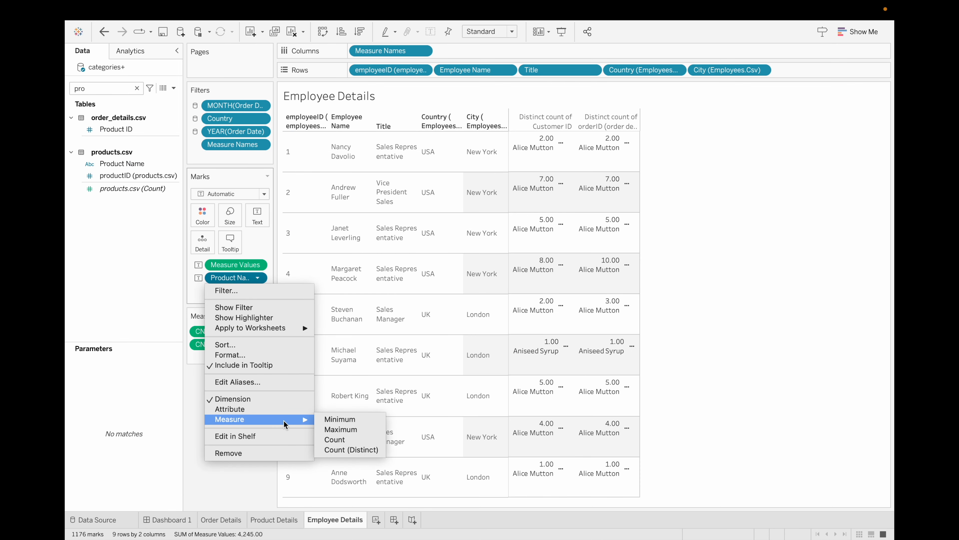
{"action": "left_click", "coordinate": [351, 449]}
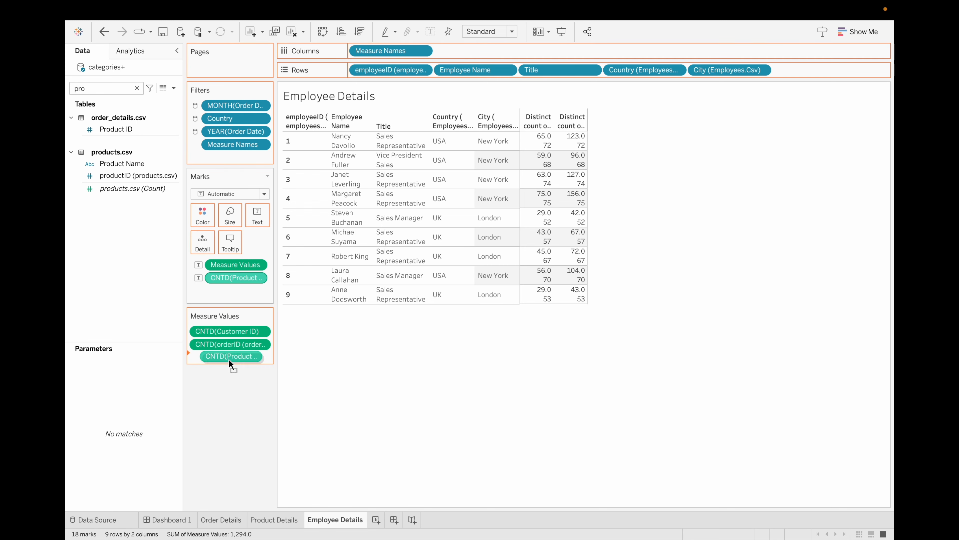
- Add Revenue from order_details.csv to the Employee Details table
{"action": "left_click", "coordinate": [137, 88]}
{"action": "type", "text": "reve"}
{"action": "double_click", "coordinate": [125, 139]}
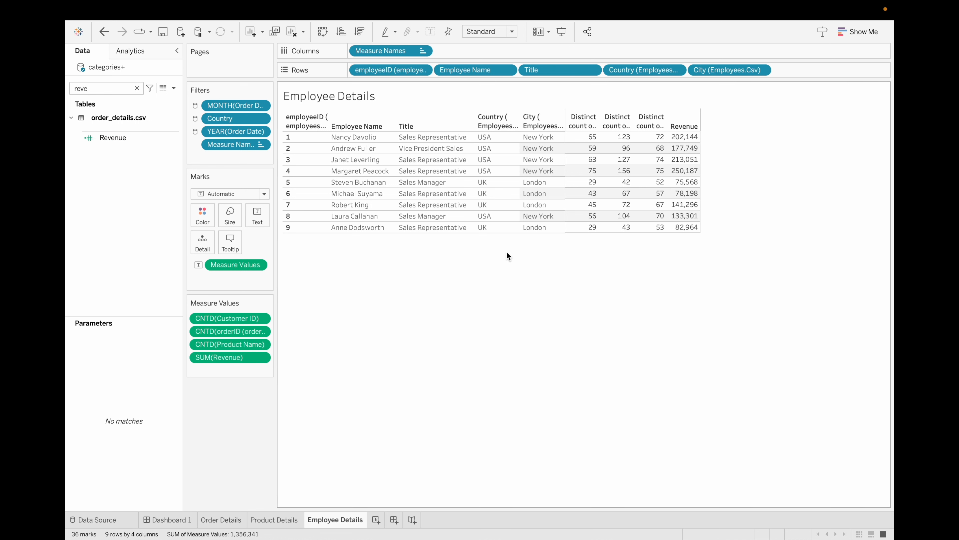
- Widen the City column of the table and fit the worksheet to Entire View
{"action": "left_click_drag", "start_coordinate": [391, 166], "coordinate": [391, 150]}
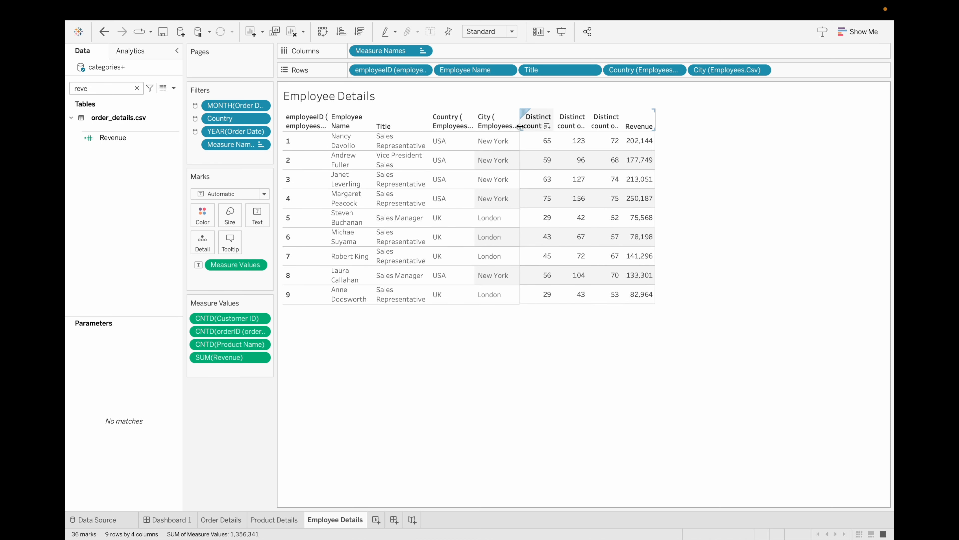
{"action": "left_click_drag", "start_coordinate": [520, 125], "coordinate": [547, 126]}
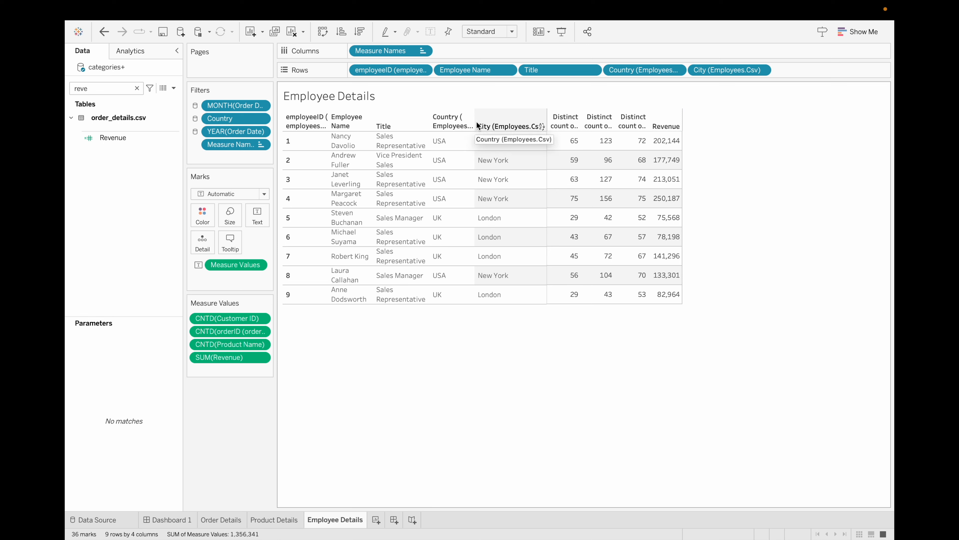
{"action": "left_click", "coordinate": [512, 32]}
{"action": "left_click", "coordinate": [497, 70]}
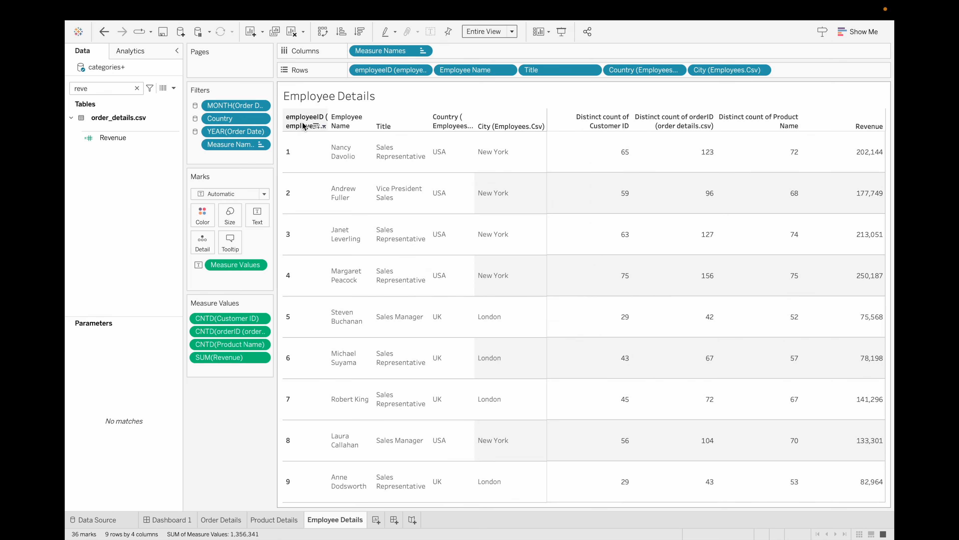
- Rename the employeeID field of employees.csv as EmployeeID
{"action": "left_click", "coordinate": [137, 88]}
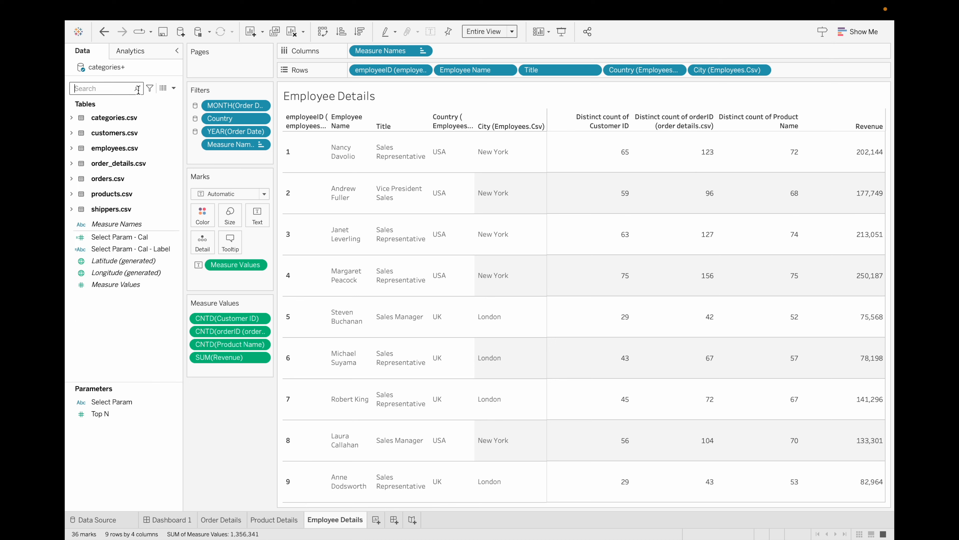
{"action": "type", "text": "id"}
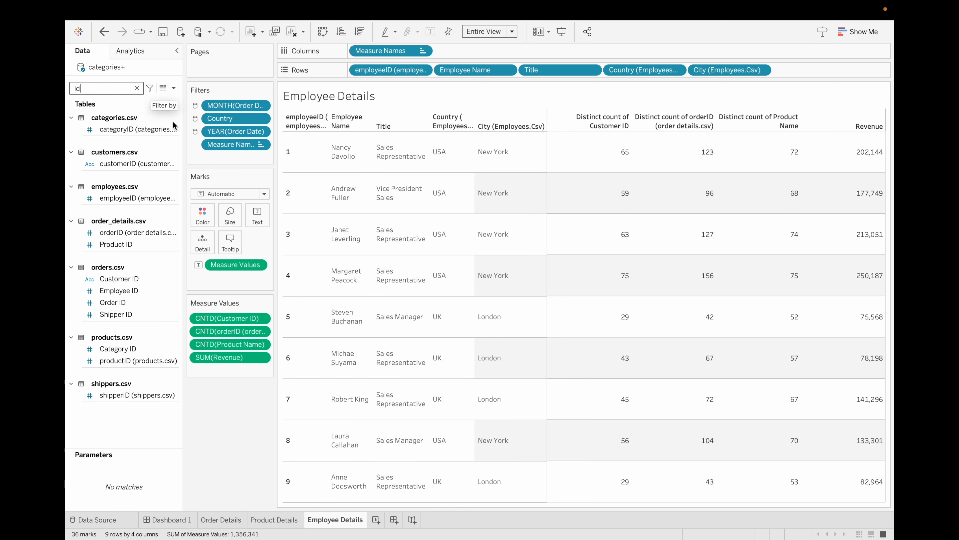
{"action": "right_click", "coordinate": [148, 200]}
{"action": "left_click", "coordinate": [177, 243]}
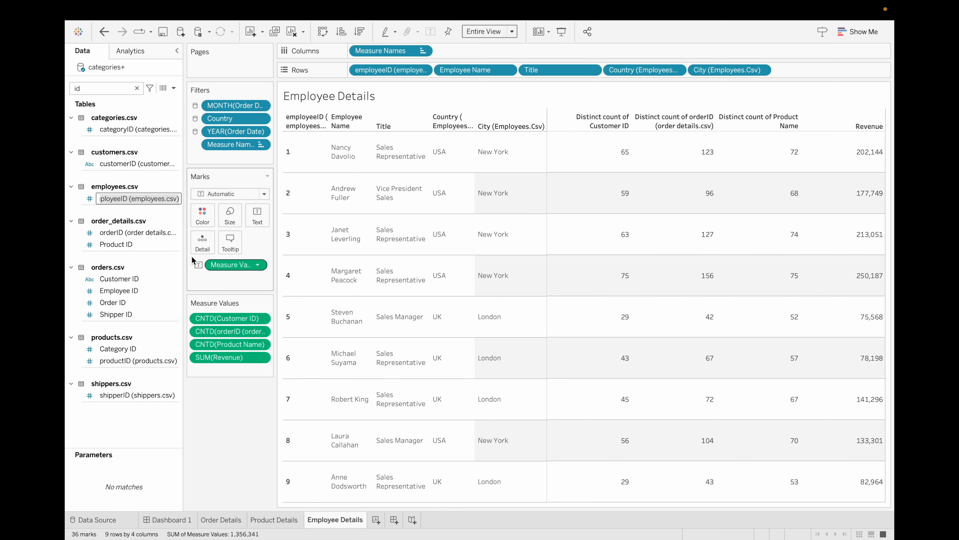
{"action": "type", "text": "Em"}
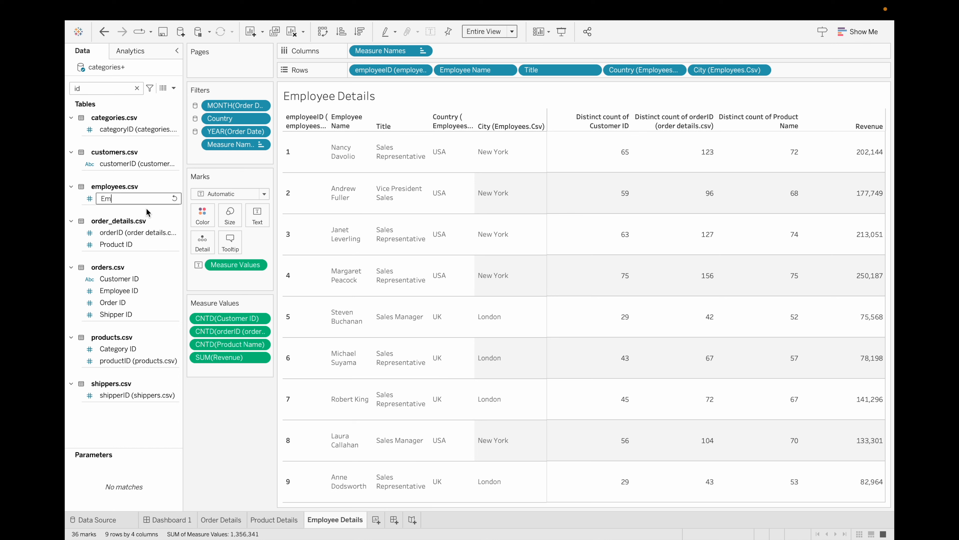
{"action": "type", "text": "ployeeID"}
{"action": "key", "text": "Return"}
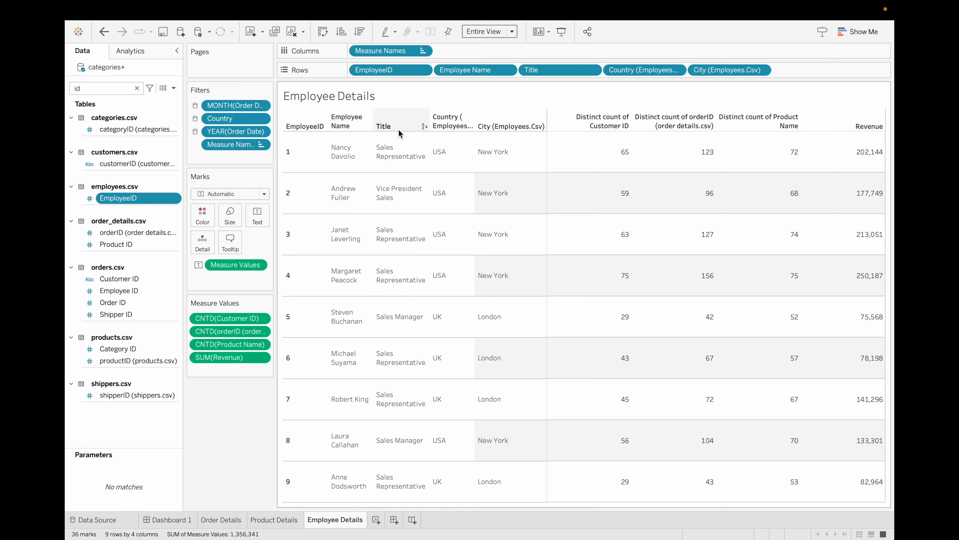
- Rename the Country (Employees.Csv) field as Country
{"action": "left_click", "coordinate": [137, 88]}
{"action": "type", "text": "CO"}
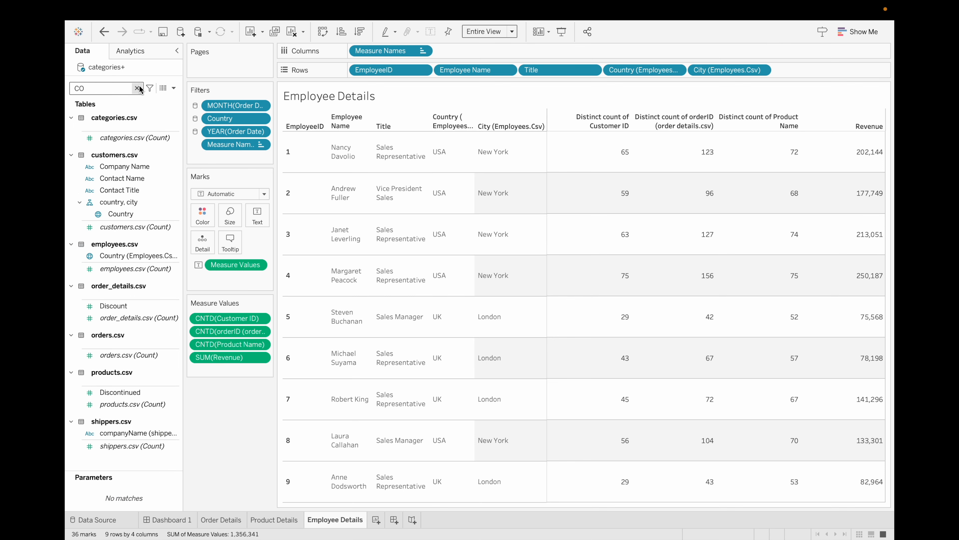
{"action": "left_click", "coordinate": [173, 257]}
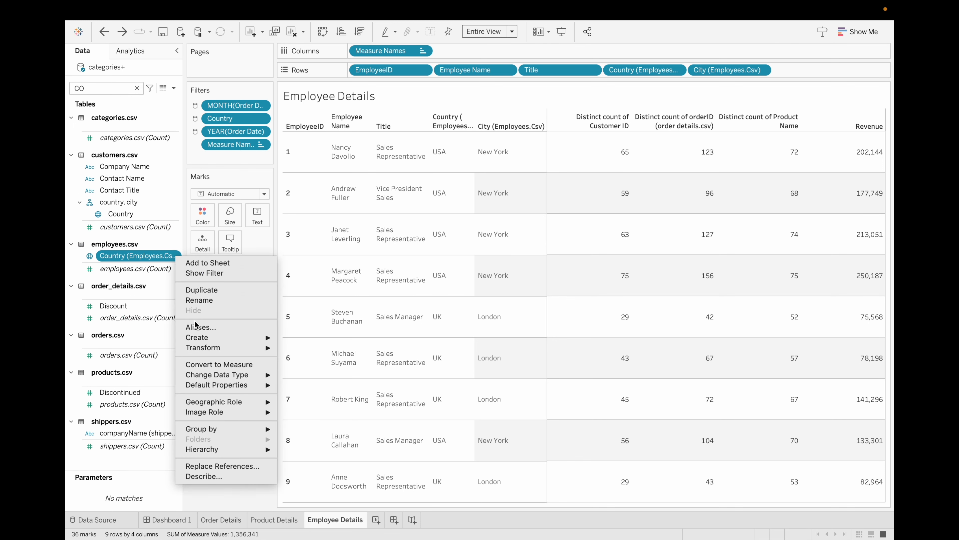
{"action": "left_click", "coordinate": [210, 306]}
{"action": "key", "text": "BackSpace"}
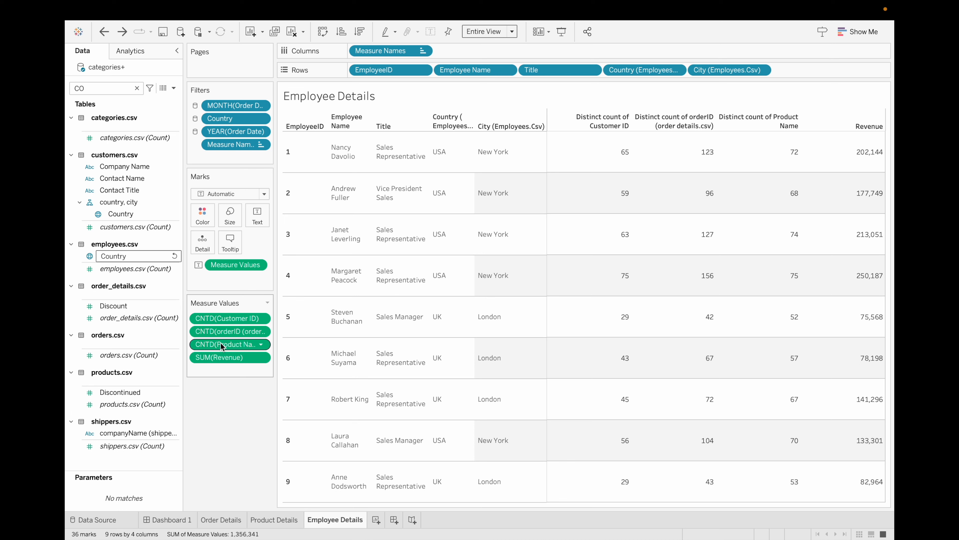
{"action": "type", "text": "Country"}
{"action": "key", "text": "Return"}
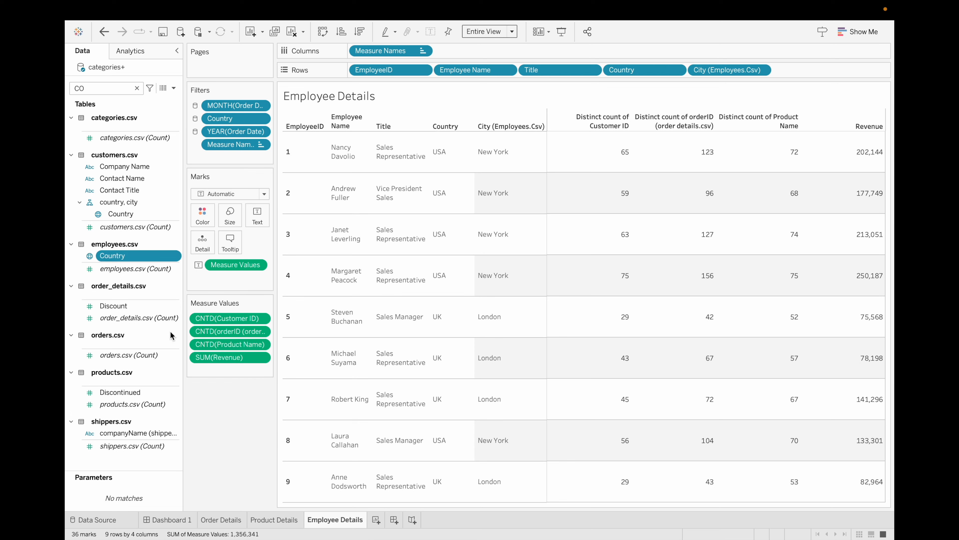
- Rename the City (Employees.Csv) field as City
{"action": "left_click", "coordinate": [137, 88]}
{"action": "type", "text": "city"}
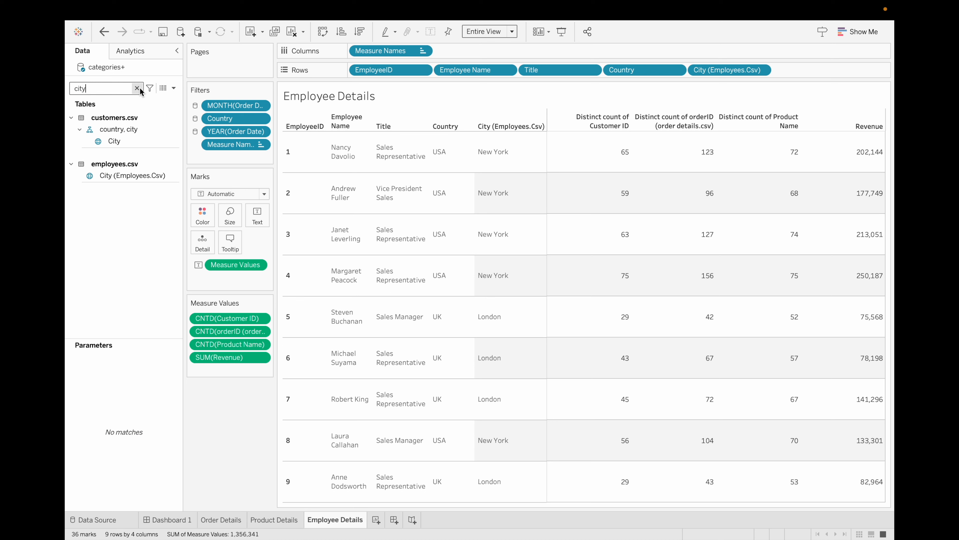
{"action": "left_click", "coordinate": [177, 176]}
{"action": "left_click", "coordinate": [189, 224]}
{"action": "key", "text": "BackSpace"}
{"action": "type", "text": "City"}
{"action": "key", "text": "Return"}
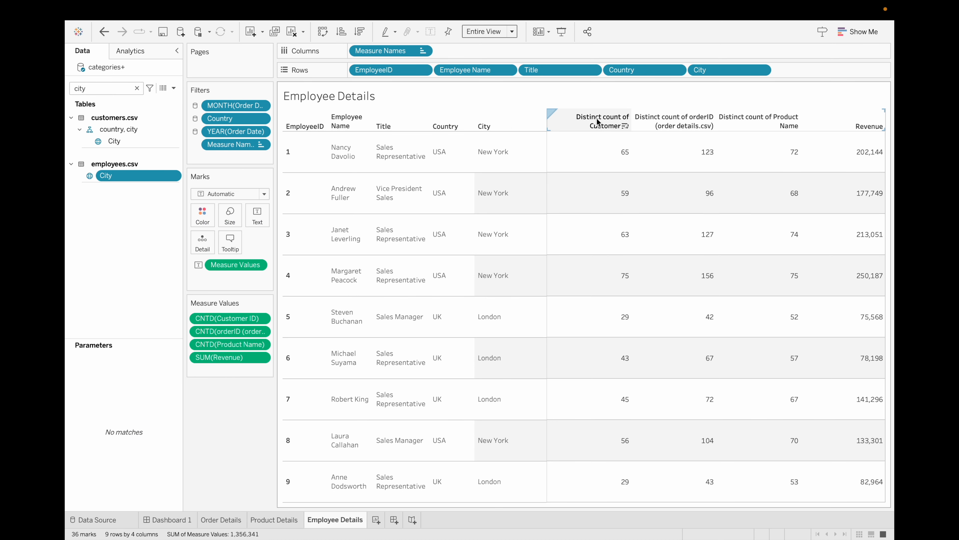
- Set the alias of the distinct count of Customer ID column to Total Customer Handle
{"action": "right_click", "coordinate": [600, 120]}
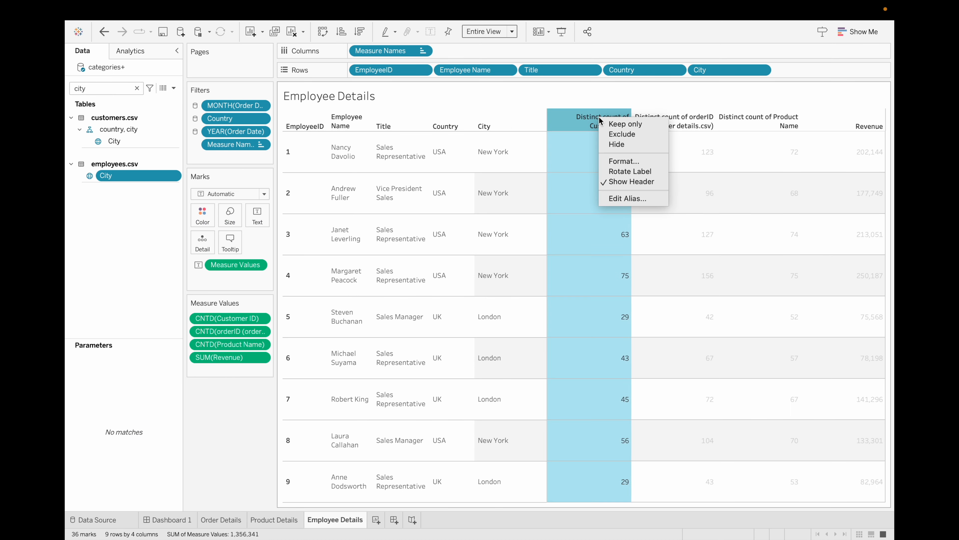
{"action": "left_click", "coordinate": [627, 198]}
{"action": "key", "text": "BackSpace"}
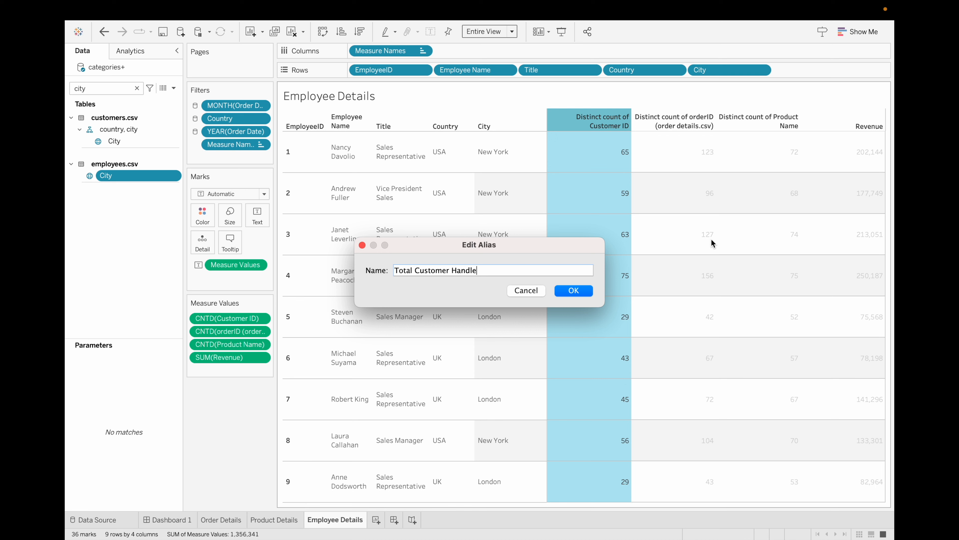
{"action": "left_click", "coordinate": [573, 291]}
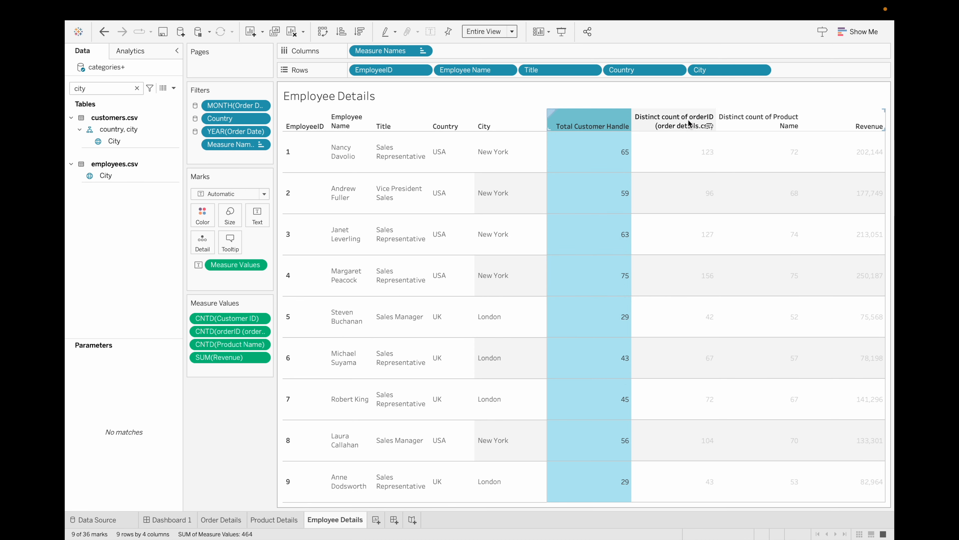
- Set the alias of the distinct count of orderID column to Total order Handle
{"action": "right_click", "coordinate": [687, 124]}
{"action": "left_click", "coordinate": [715, 202]}
{"action": "key", "text": "BackSpace"}
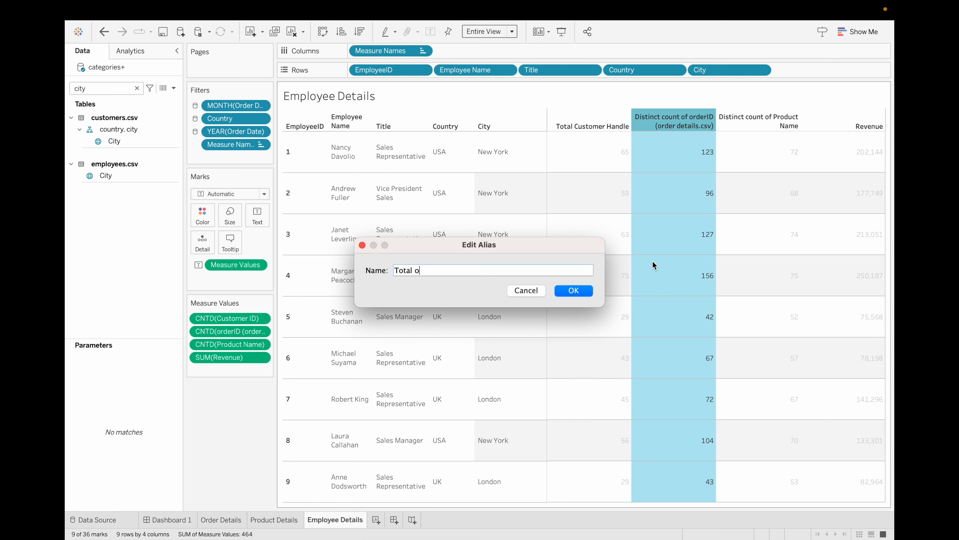
{"action": "type", "text": "Total order Handle"}
{"action": "left_click", "coordinate": [573, 290]}
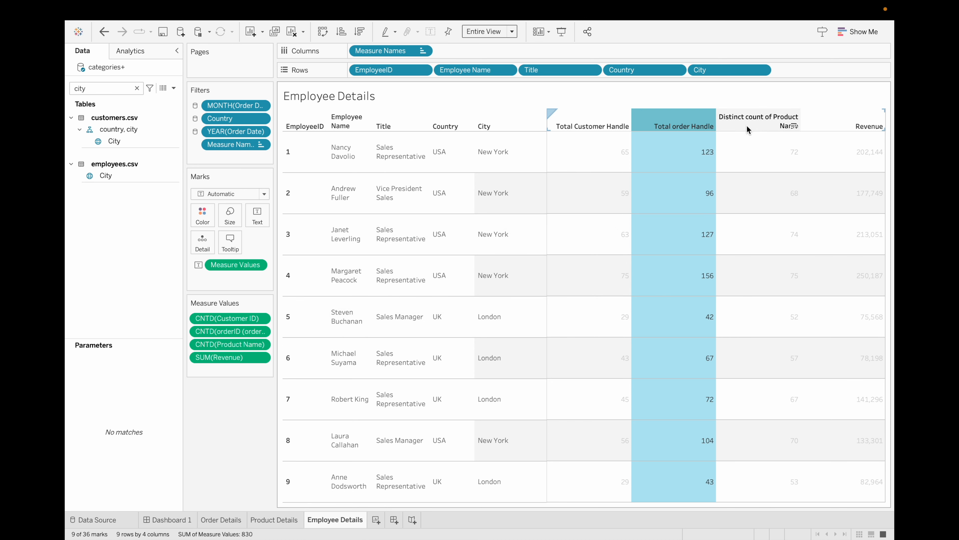
- Set the alias of the distinct count of Product Name column to Total Product Handle
{"action": "right_click", "coordinate": [747, 130]}
{"action": "left_click", "coordinate": [781, 208]}
{"action": "key", "text": "BackSpace"}
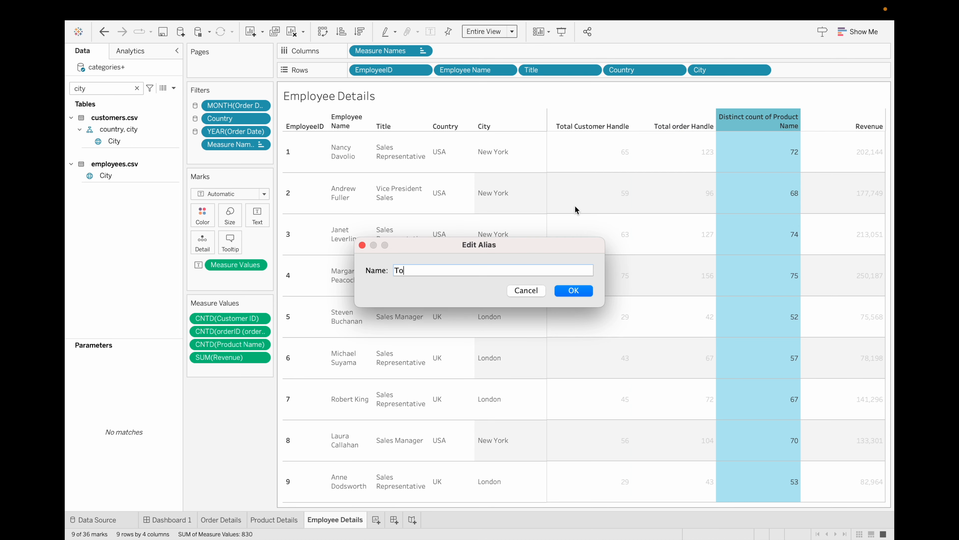
{"action": "type", "text": "Total Product Handle"}
{"action": "left_click", "coordinate": [587, 297]}
{"action": "left_click", "coordinate": [879, 127]}
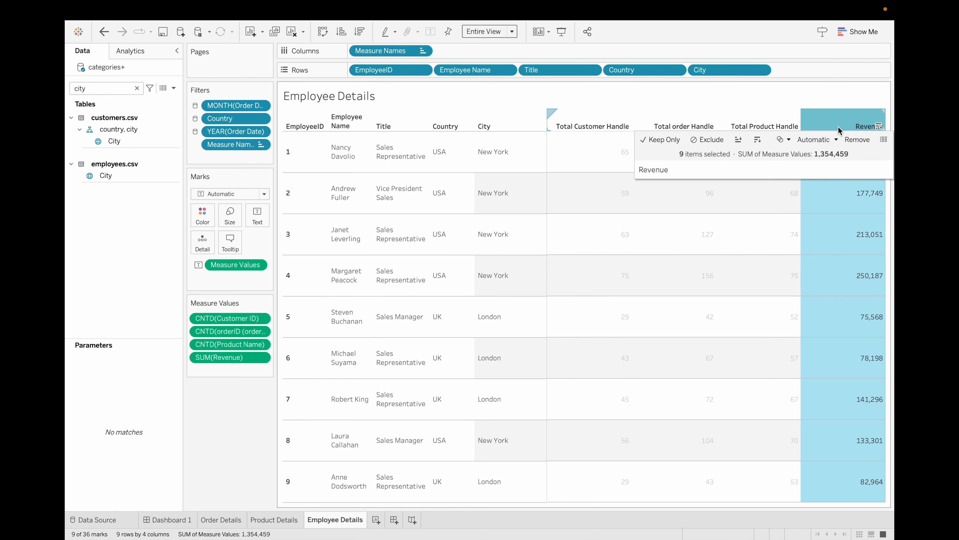
{"action": "left_click", "coordinate": [761, 117]}
- Set the row banding shading of the table's pane and header to white
{"action": "right_click", "coordinate": [673, 227]}
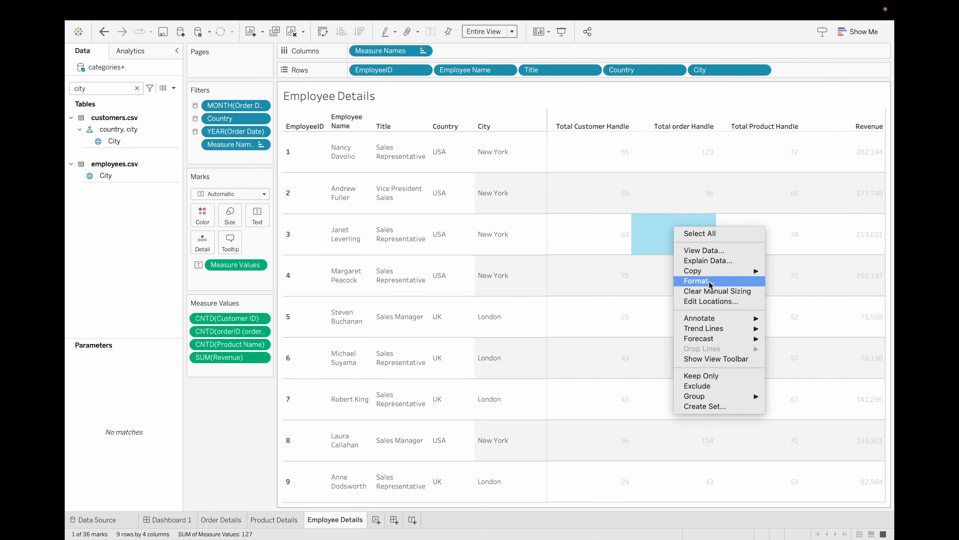
{"action": "left_click", "coordinate": [709, 282]}
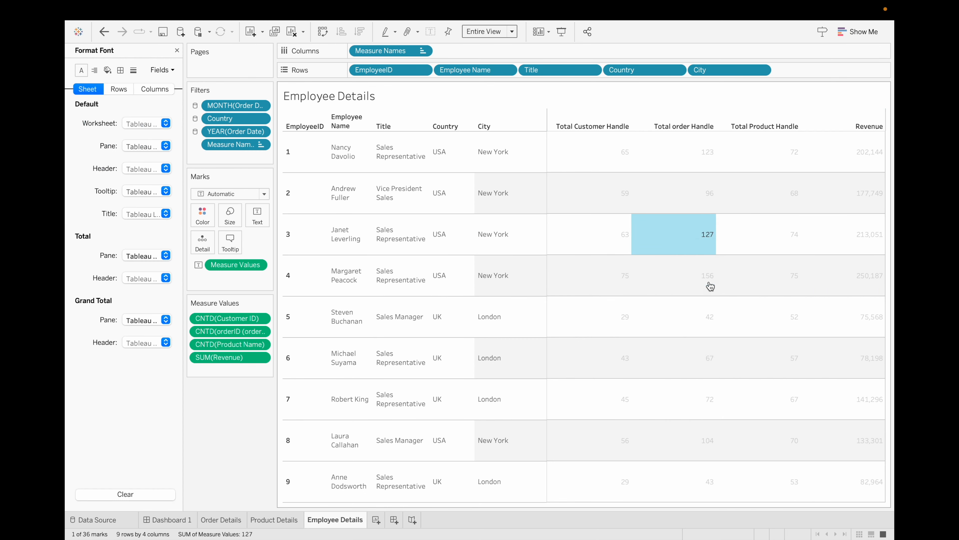
{"action": "left_click", "coordinate": [107, 71]}
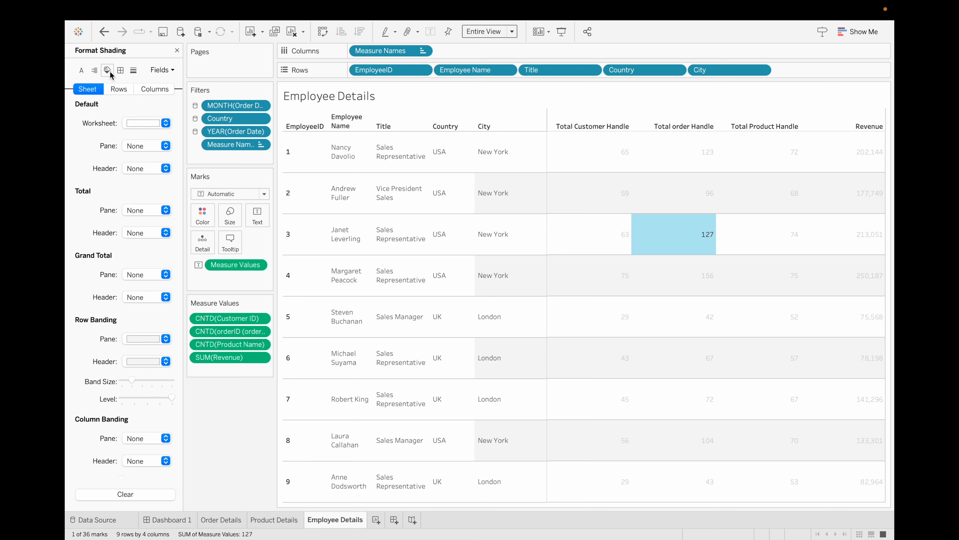
{"action": "left_click", "coordinate": [164, 338]}
{"action": "left_click", "coordinate": [138, 375]}
{"action": "left_click", "coordinate": [165, 361]}
{"action": "left_click", "coordinate": [77, 338]}
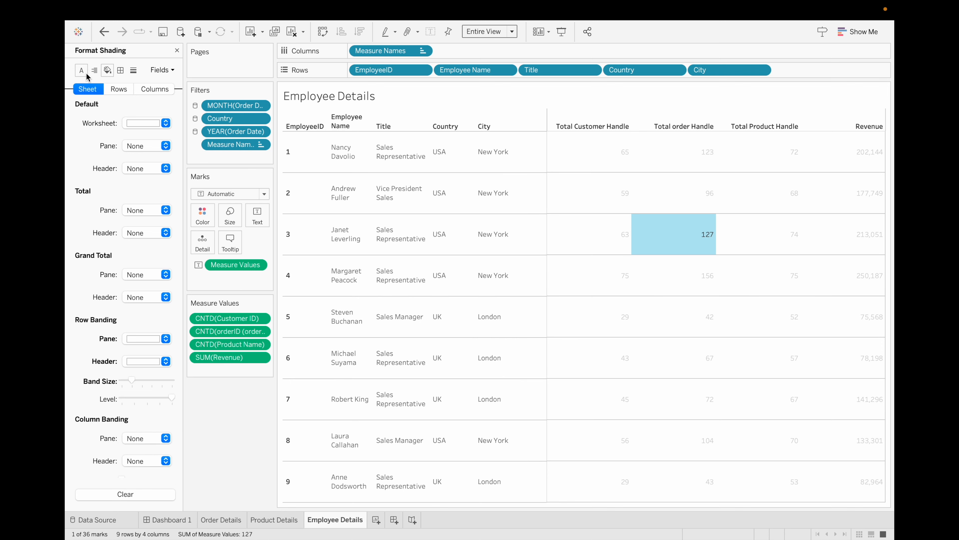
- Set the default worksheet font to Arial and close the formatting options
{"action": "left_click", "coordinate": [84, 70]}
{"action": "left_click", "coordinate": [166, 123]}
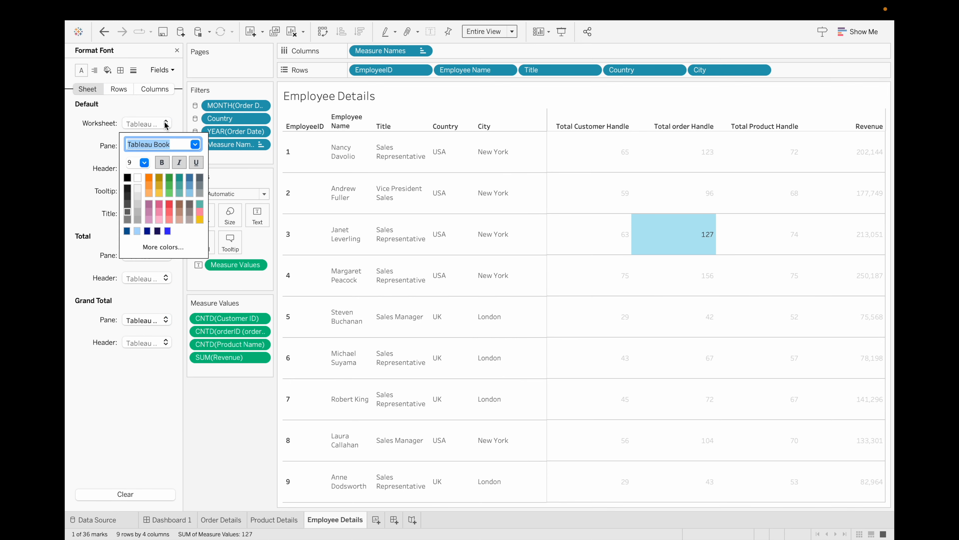
{"action": "left_click", "coordinate": [195, 143]}
{"action": "scroll", "coordinate": [169, 283], "scroll_direction": "up", "scroll_amount": 10}
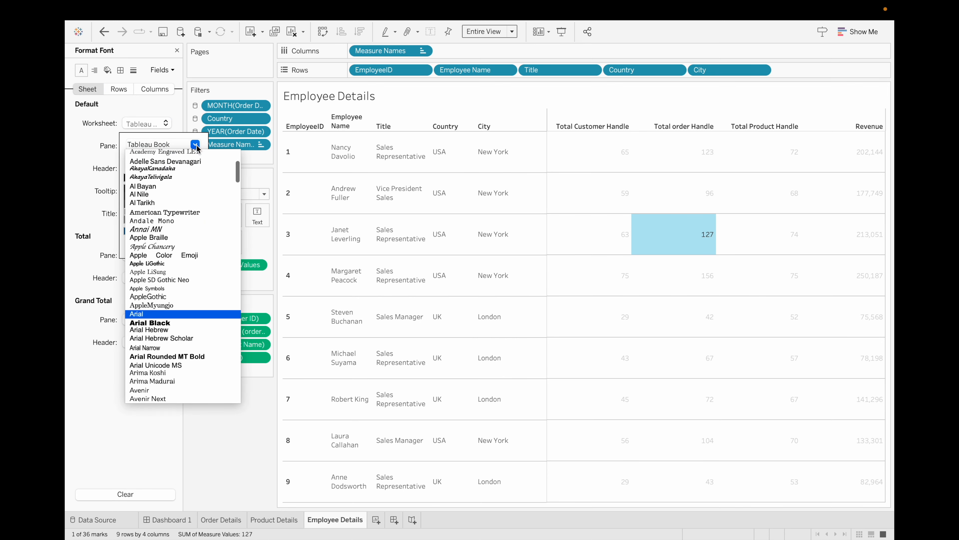
{"action": "left_click", "coordinate": [145, 315]}
{"action": "left_click", "coordinate": [220, 449]}
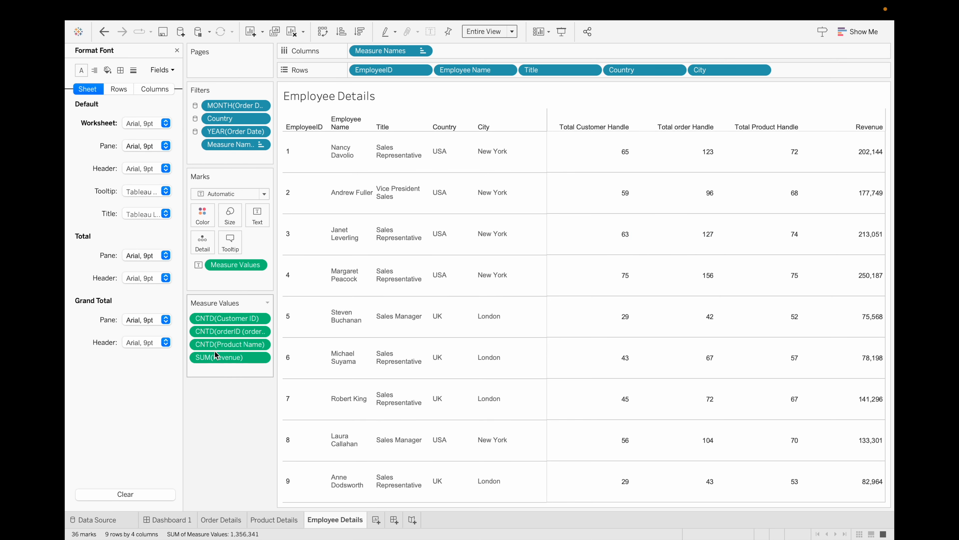
{"action": "left_click", "coordinate": [177, 50]}
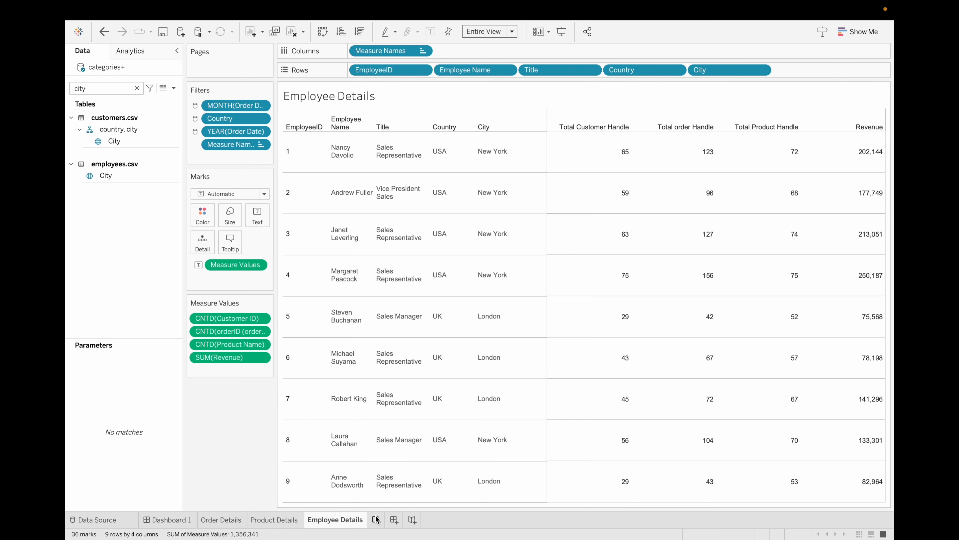
- Duplicate Dashboard 1 as the base for a details page
{"action": "right_click", "coordinate": [169, 522]}
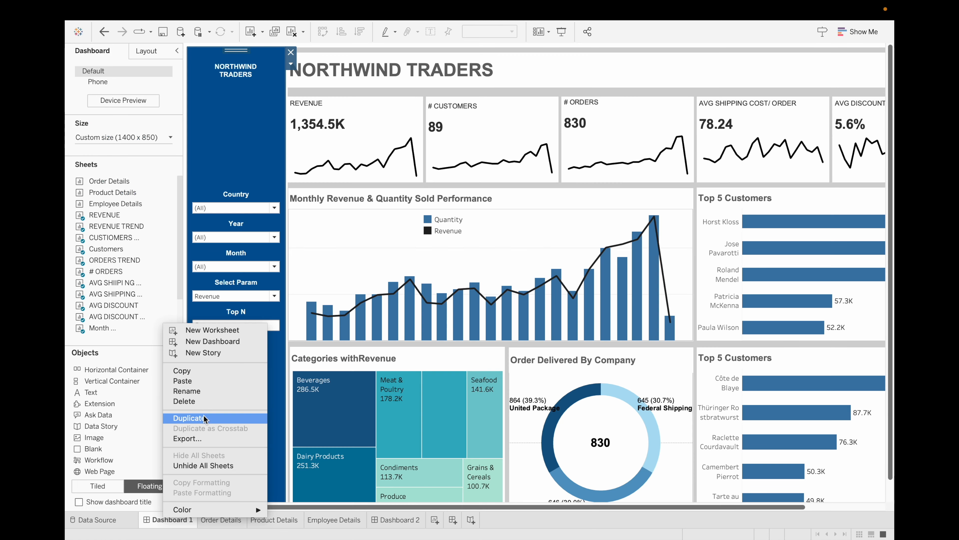
{"action": "key", "text": "Escape"}
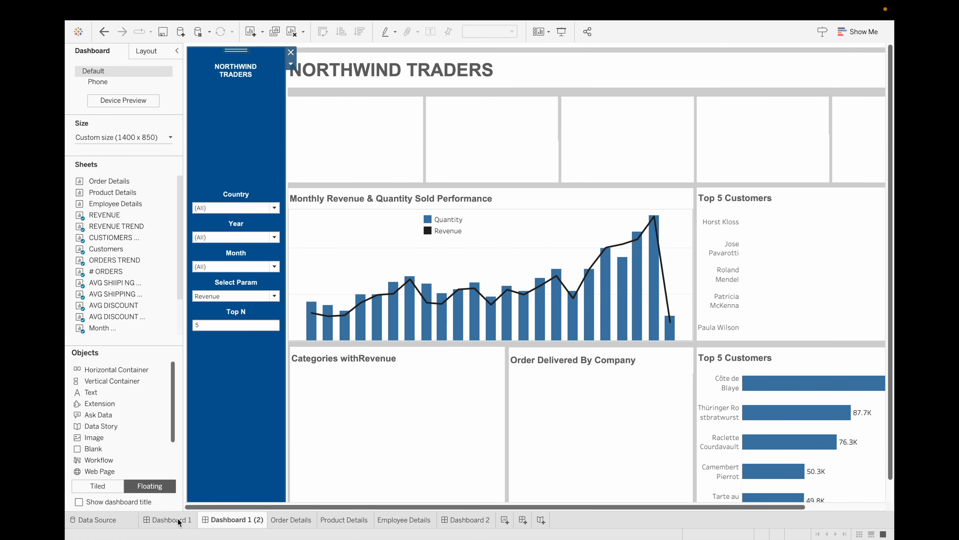
{"action": "right_click", "coordinate": [181, 521]}
{"action": "left_click", "coordinate": [236, 414]}
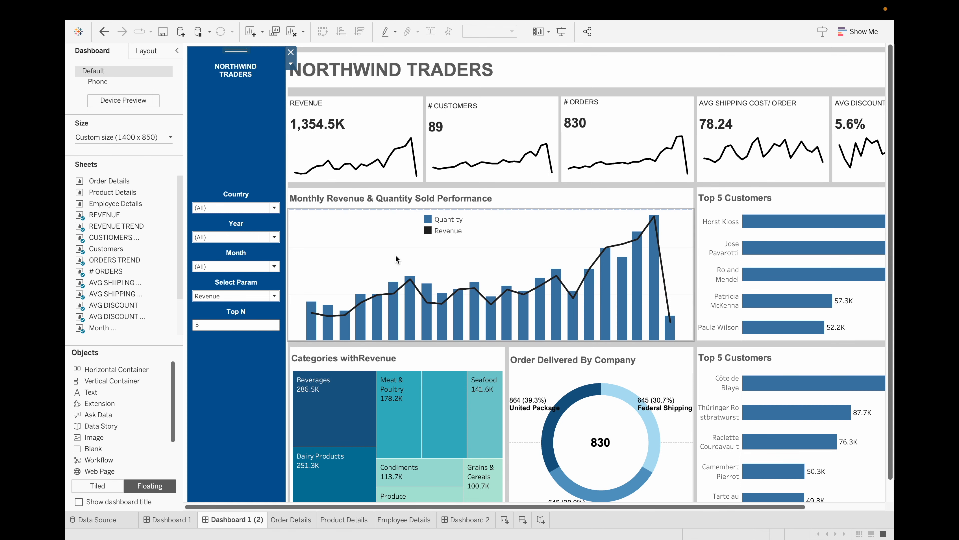
- Remove the sidebar's filter controls and the KPI CONTAINERS container with its contents from the duplicated dashboard
{"action": "left_click", "coordinate": [150, 51]}
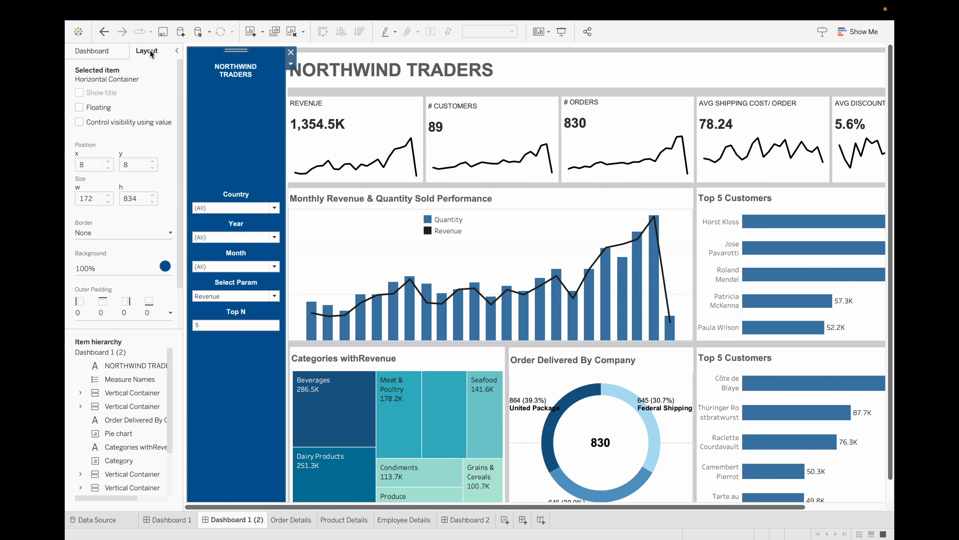
{"action": "left_click", "coordinate": [126, 366]}
{"action": "left_click", "coordinate": [117, 394]}
{"action": "right_click", "coordinate": [118, 395]}
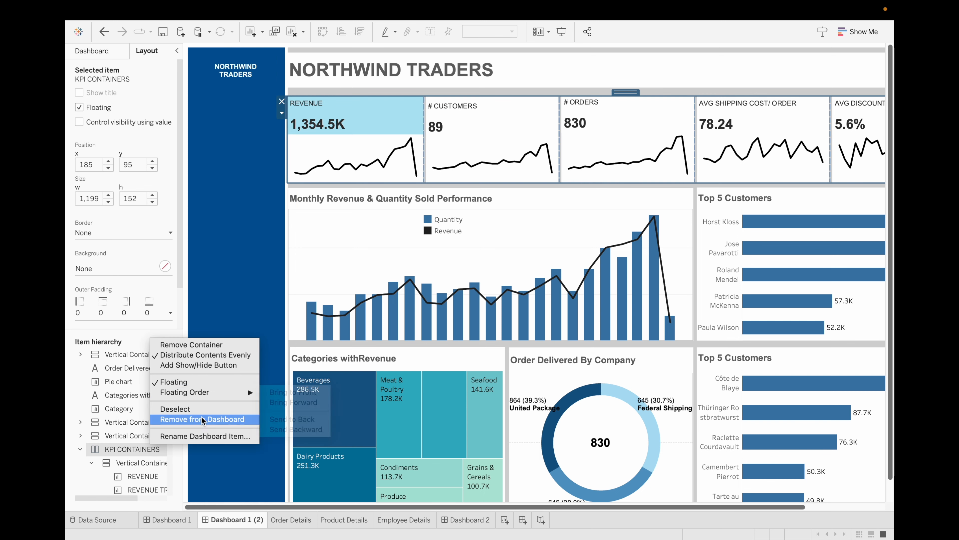
{"action": "left_click", "coordinate": [202, 419]}
{"action": "left_click", "coordinate": [544, 297]}
- Remove the Monthly Revenue & Quantity Sold Performance container and the upper Top 5 Customers container with their contents
{"action": "left_click", "coordinate": [384, 235]}
{"action": "right_click", "coordinate": [117, 448]}
{"action": "left_click", "coordinate": [189, 434]}
{"action": "left_click", "coordinate": [544, 297]}
{"action": "right_click", "coordinate": [113, 446]}
{"action": "left_click", "coordinate": [189, 418]}
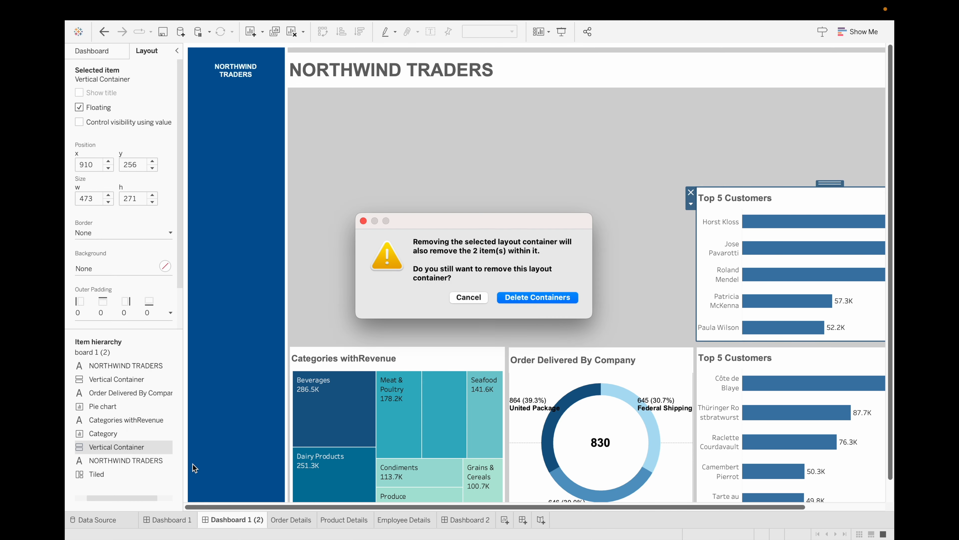
{"action": "left_click", "coordinate": [541, 296]}
- Delete the Categories withRevenue and Order Delivered By Company headings together with their treemap and donut chart
{"action": "left_click", "coordinate": [471, 361]}
{"action": "key", "text": "Delete"}
{"action": "left_click", "coordinate": [455, 380]}
{"action": "key", "text": "Delete"}
{"action": "left_click", "coordinate": [669, 359]}
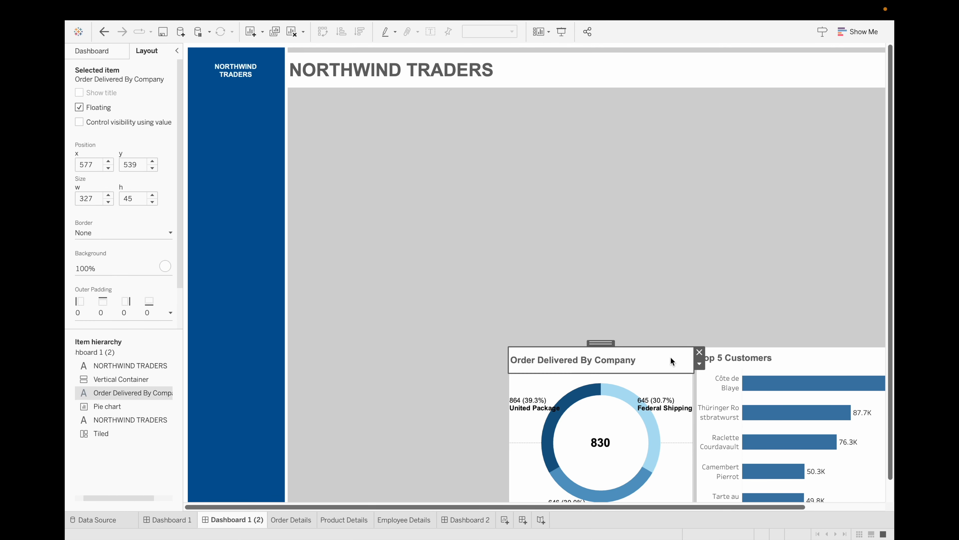
{"action": "key", "text": "Delete"}
{"action": "left_click", "coordinate": [679, 387]}
{"action": "key", "text": "Delete"}
- Delete the remaining lower Top 5 Customers bar chart and its heading from the dashboard
{"action": "left_click", "coordinate": [779, 389]}
{"action": "key", "text": "Delete"}
{"action": "left_click", "coordinate": [739, 356]}
{"action": "key", "text": "Delete"}
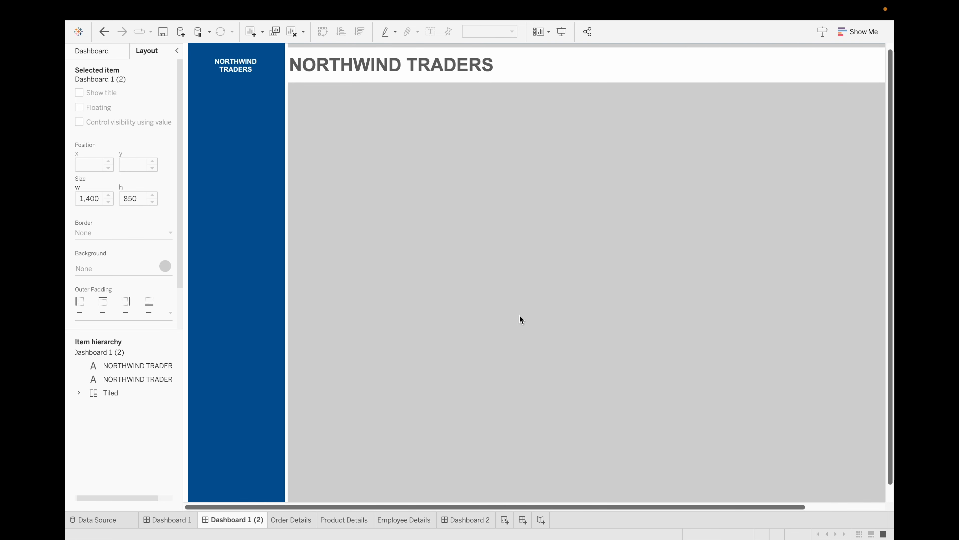
- Place the Order Details sheet as a floating object below the heading and stretch it over the empty grey area
{"action": "left_click", "coordinate": [101, 55]}
{"action": "left_click_drag", "start_coordinate": [117, 180], "coordinate": [290, 84]}
{"action": "left_click_drag", "start_coordinate": [523, 236], "coordinate": [878, 492]}
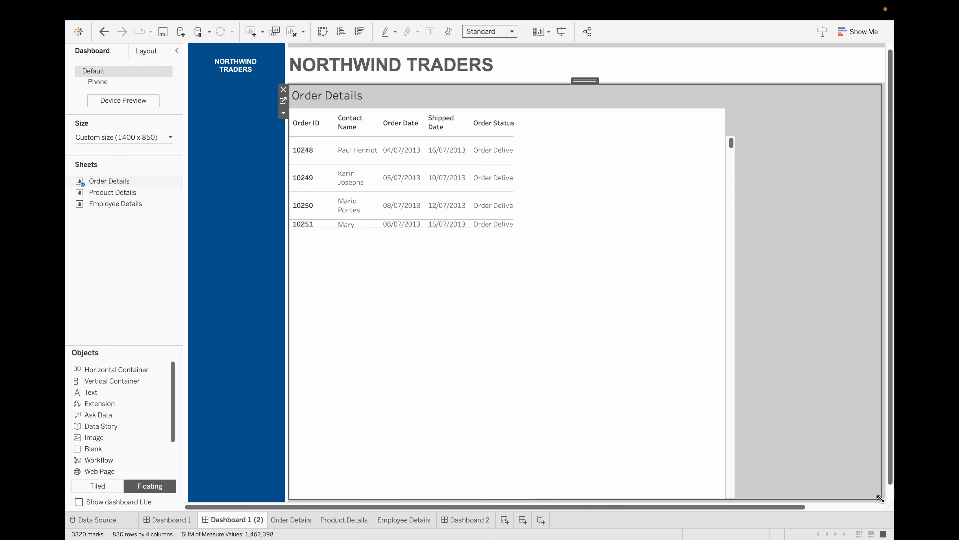
{"action": "left_click_drag", "start_coordinate": [794, 183], "coordinate": [876, 190]}
- Set the Order Details table to Fit Width and widen its Order Status, Shipped Date and Contact Name columns
{"action": "left_click", "coordinate": [195, 117]}
{"action": "mouse_move", "coordinate": [216, 150]}
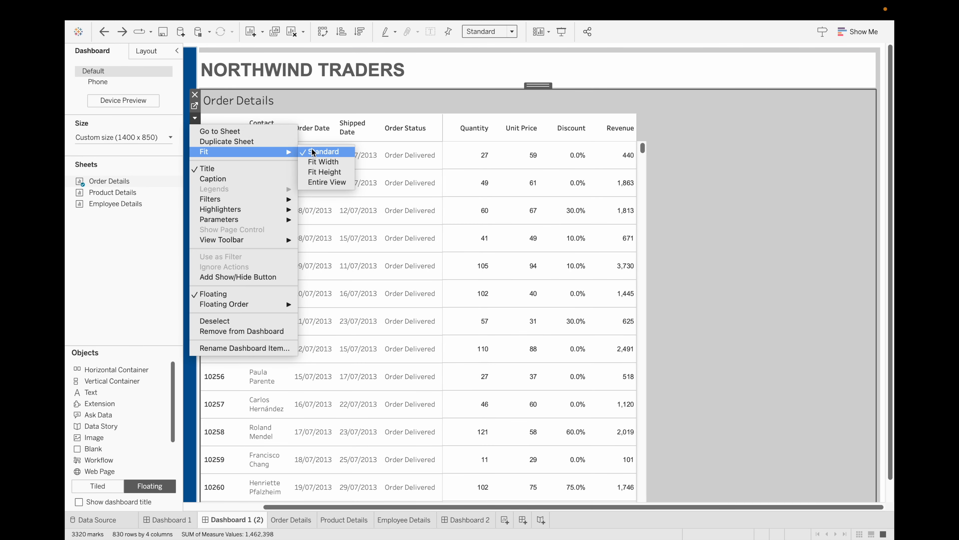
{"action": "left_click", "coordinate": [322, 161]}
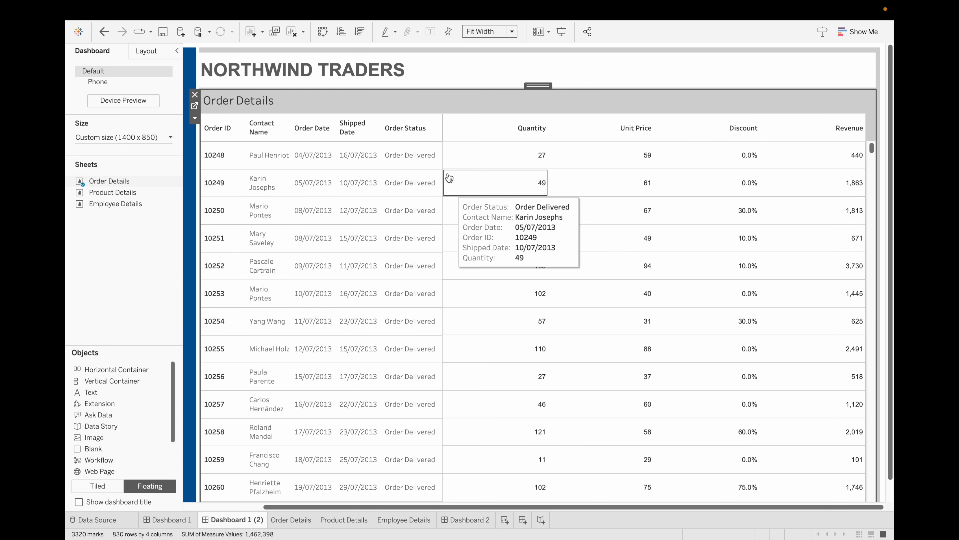
{"action": "left_click_drag", "start_coordinate": [443, 128], "coordinate": [481, 128]}
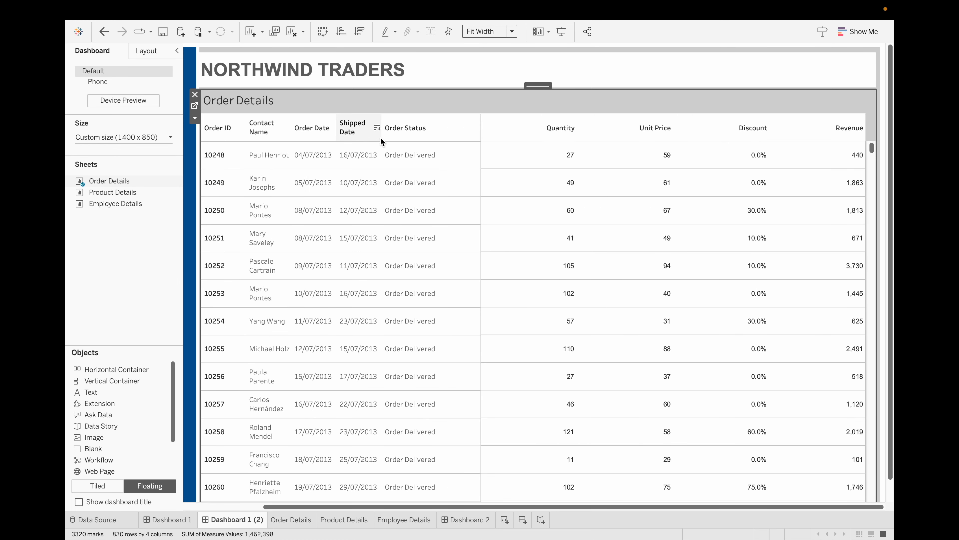
{"action": "left_click_drag", "start_coordinate": [380, 137], "coordinate": [397, 137]}
{"action": "left_click_drag", "start_coordinate": [291, 146], "coordinate": [318, 146]}
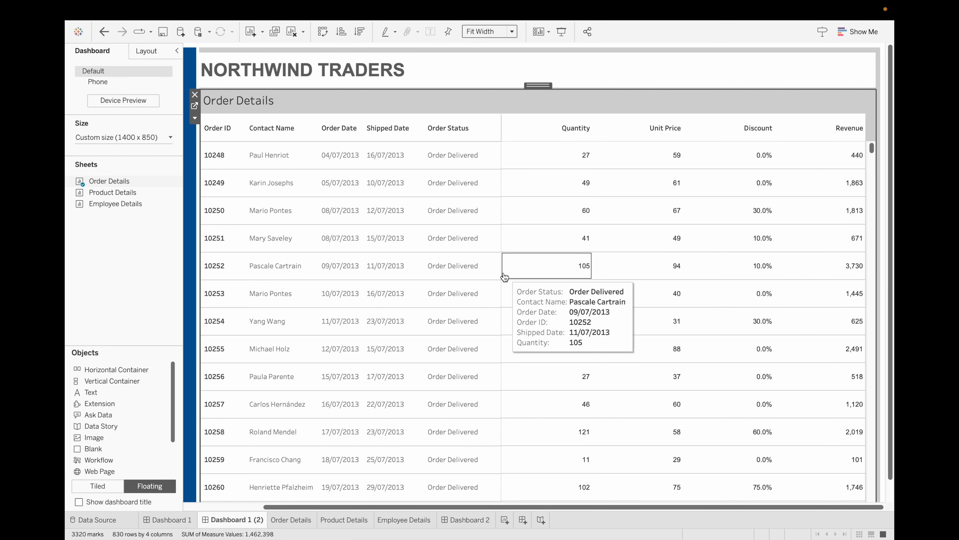
- Hide the Order Details sheet title and change the dashboard heading to "NORTHWIND TRADERS | Order Details"
{"action": "right_click", "coordinate": [250, 106]}
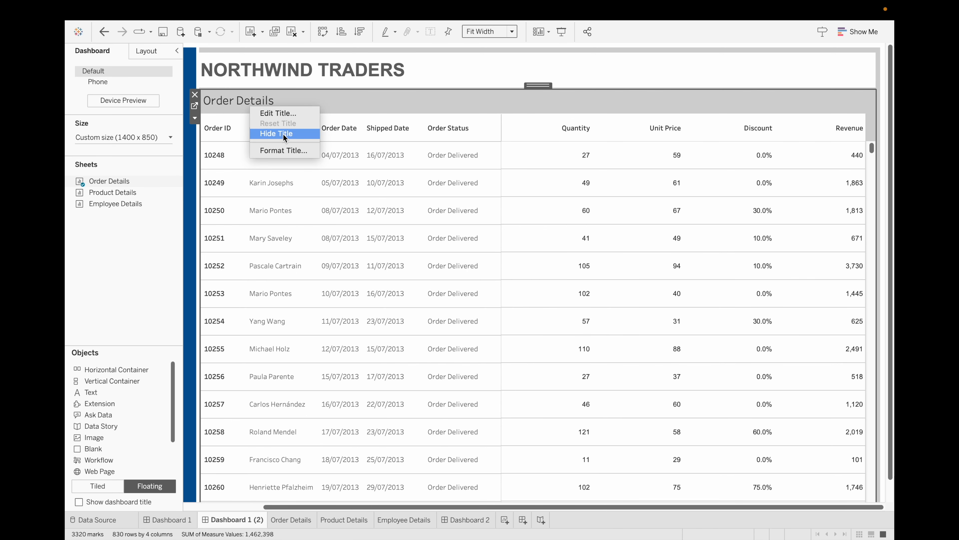
{"action": "left_click", "coordinate": [276, 133]}
{"action": "double_click", "coordinate": [437, 69]}
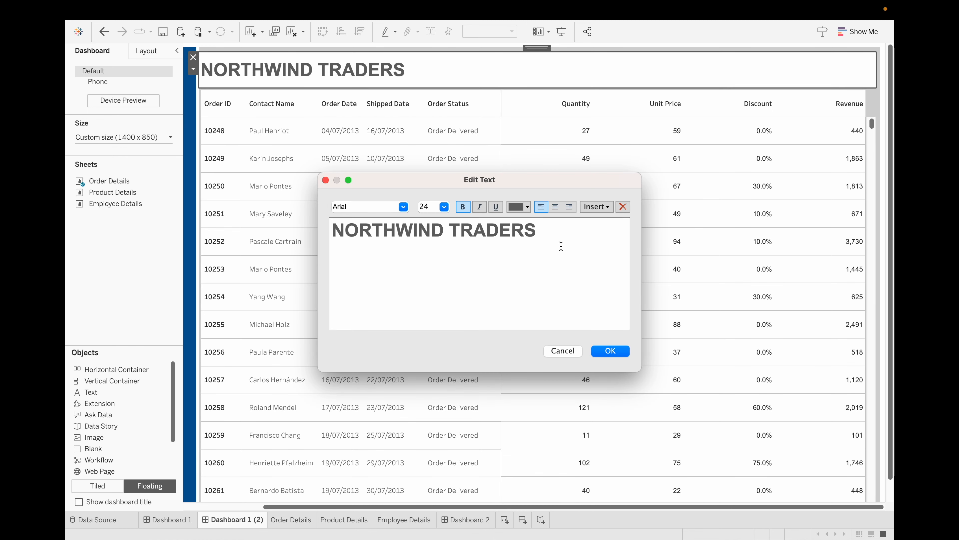
{"action": "type", "text": "| Order Details"}
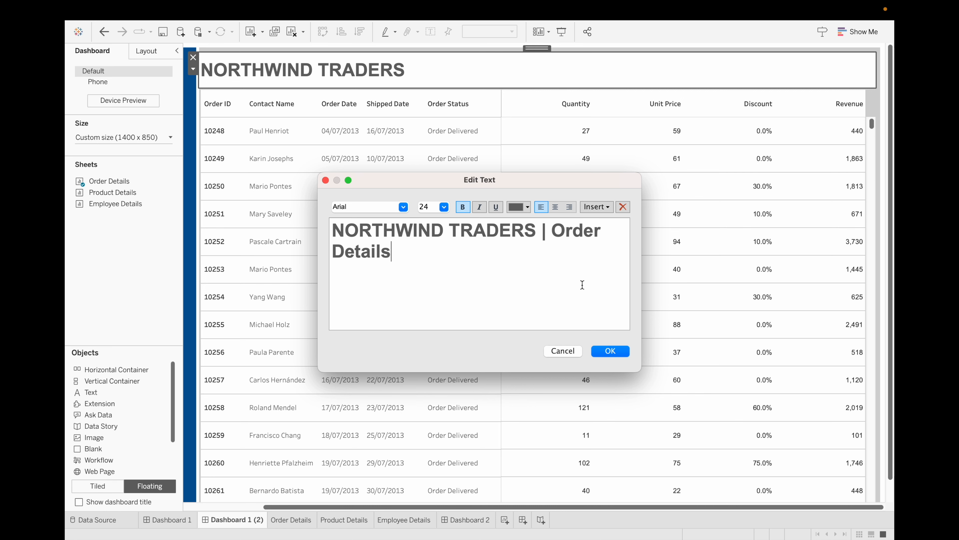
{"action": "left_click", "coordinate": [611, 351]}
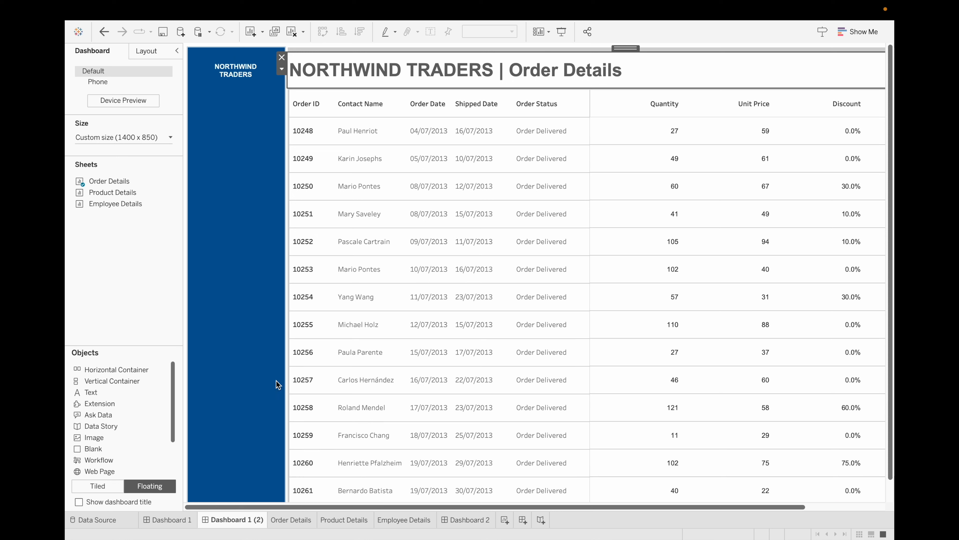
{"action": "left_click", "coordinate": [211, 245]}
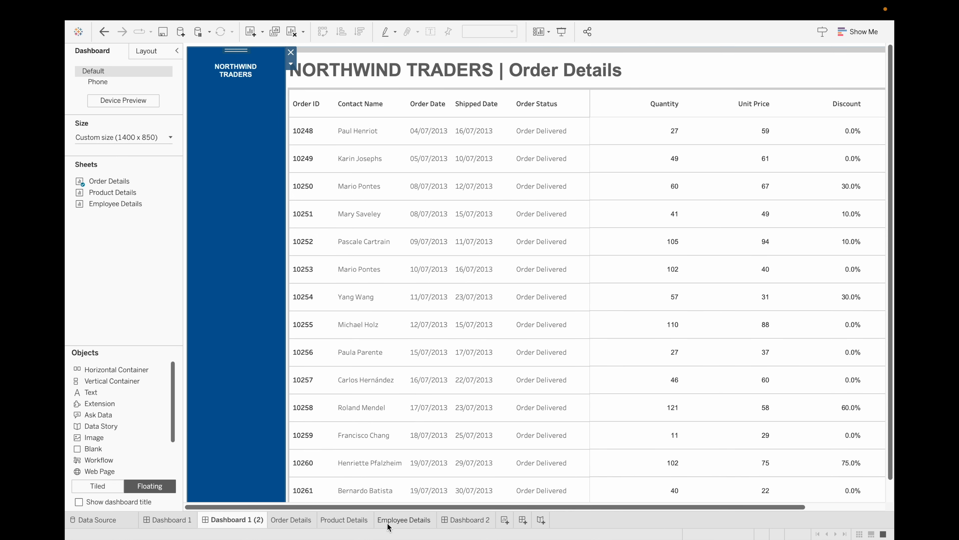
- Duplicate the order details dashboard and rename the copy Employee
{"action": "right_click", "coordinate": [255, 520]}
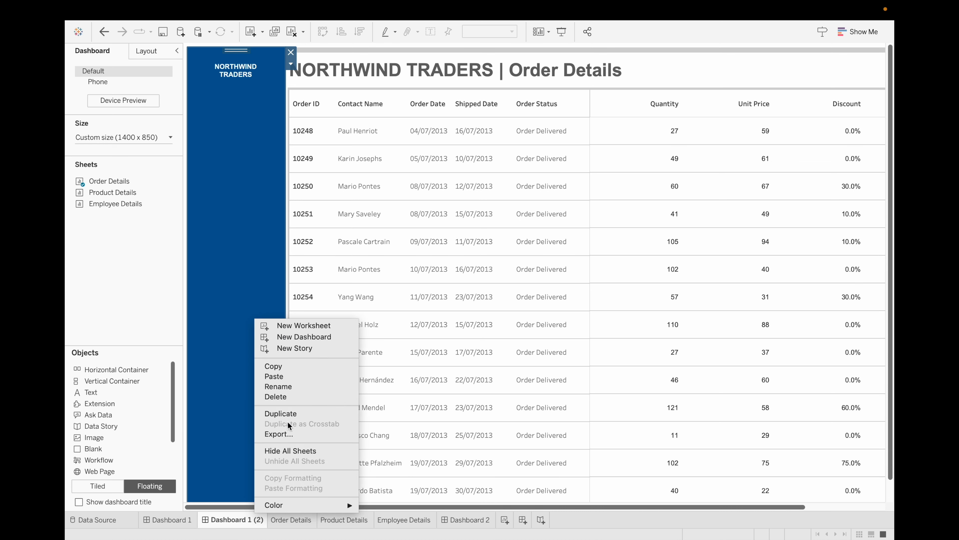
{"action": "left_click", "coordinate": [298, 415]}
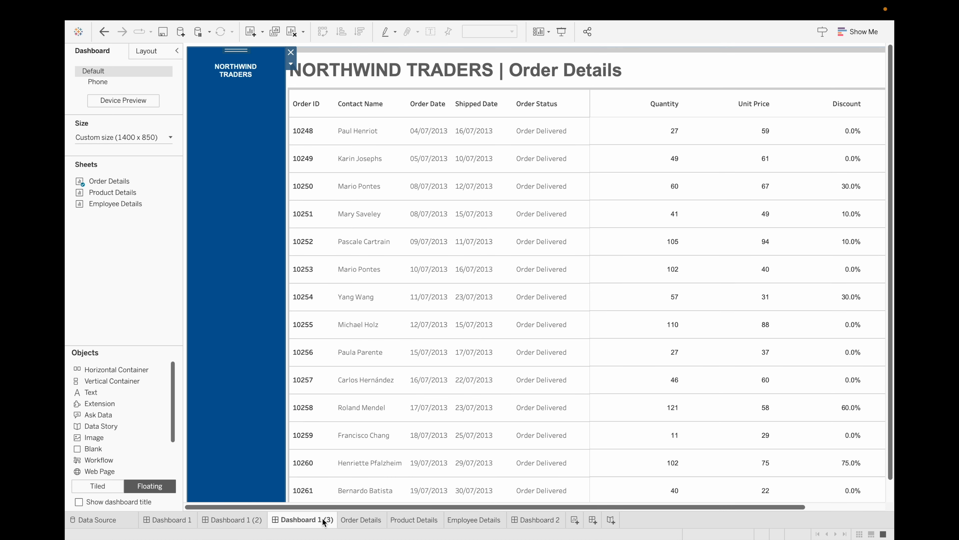
{"action": "double_click", "coordinate": [323, 520]}
{"action": "type", "text": "Employee"}
{"action": "key", "text": "Return"}
- Rename the Dashboard 1 (2) dashboard as Order
{"action": "double_click", "coordinate": [232, 520]}
{"action": "type", "text": "Order D"}
{"action": "key", "text": "BackSpace"}
{"action": "key", "text": "BackSpace"}
{"action": "key", "text": "Return"}
- Duplicate the Employee dashboard and name the copy Product
{"action": "right_click", "coordinate": [265, 526]}
{"action": "left_click", "coordinate": [280, 423]}
{"action": "type", "text": "Product"}
{"action": "key", "text": "Return"}
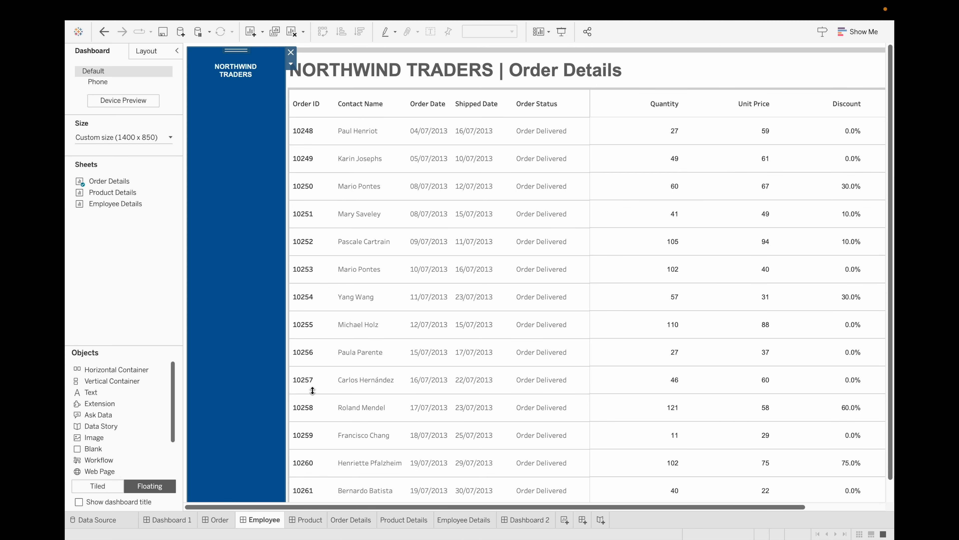
- Replace the order table on the Employee dashboard with a floating Employee Details sheet filling the area, and hide its title
{"action": "left_click", "coordinate": [374, 131]}
{"action": "left_click", "coordinate": [286, 97]}
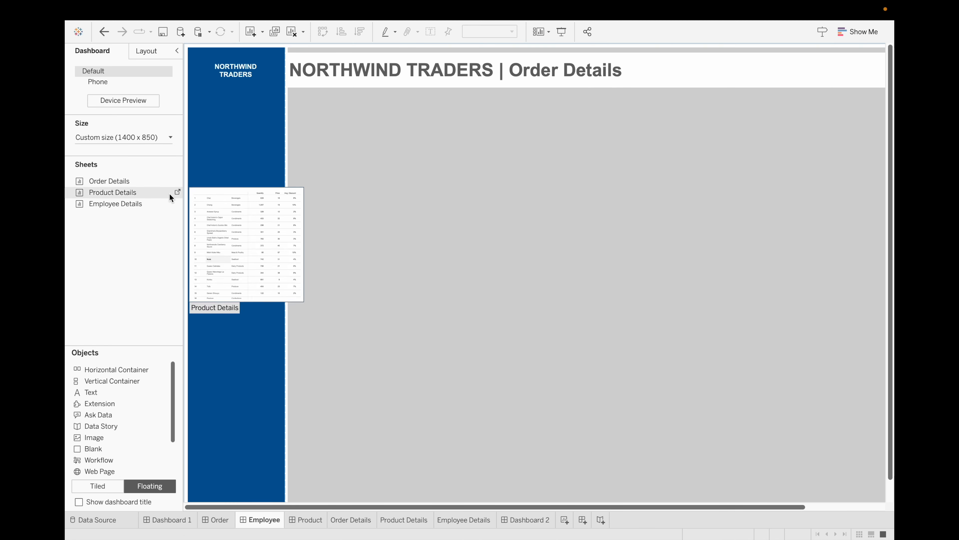
{"action": "left_click_drag", "start_coordinate": [144, 204], "coordinate": [291, 94]}
{"action": "left_click_drag", "start_coordinate": [520, 243], "coordinate": [878, 510]}
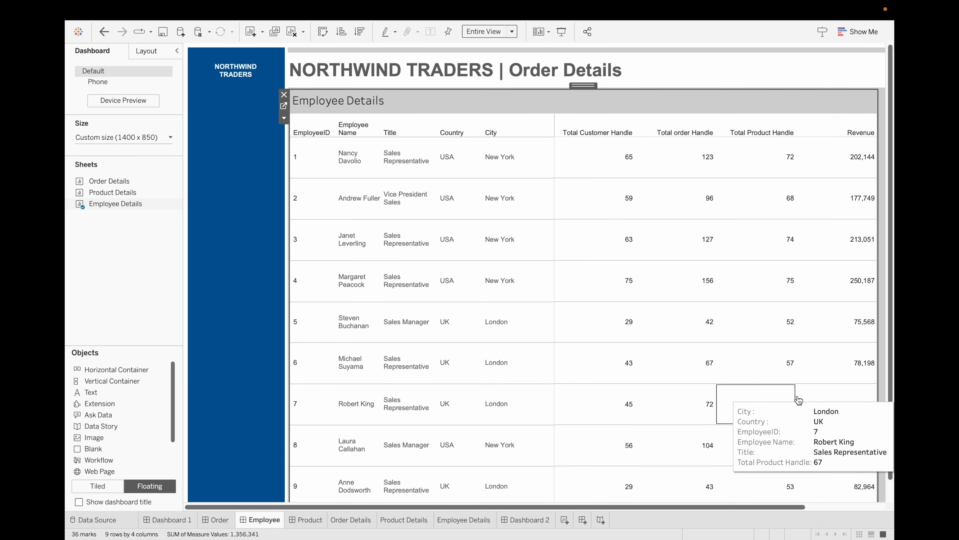
{"action": "scroll", "coordinate": [868, 508], "scroll_direction": "right", "scroll_amount": 5}
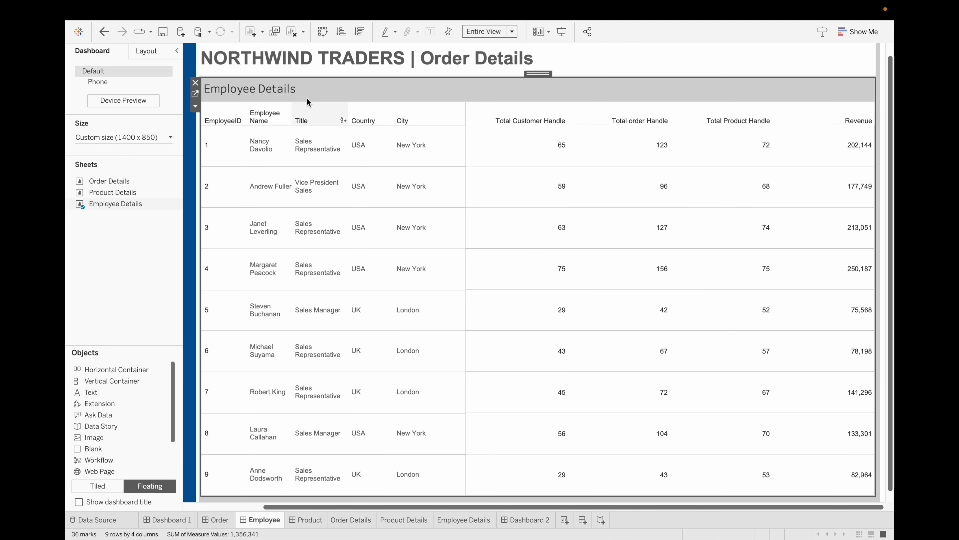
{"action": "right_click", "coordinate": [294, 92]}
{"action": "left_click", "coordinate": [317, 119]}
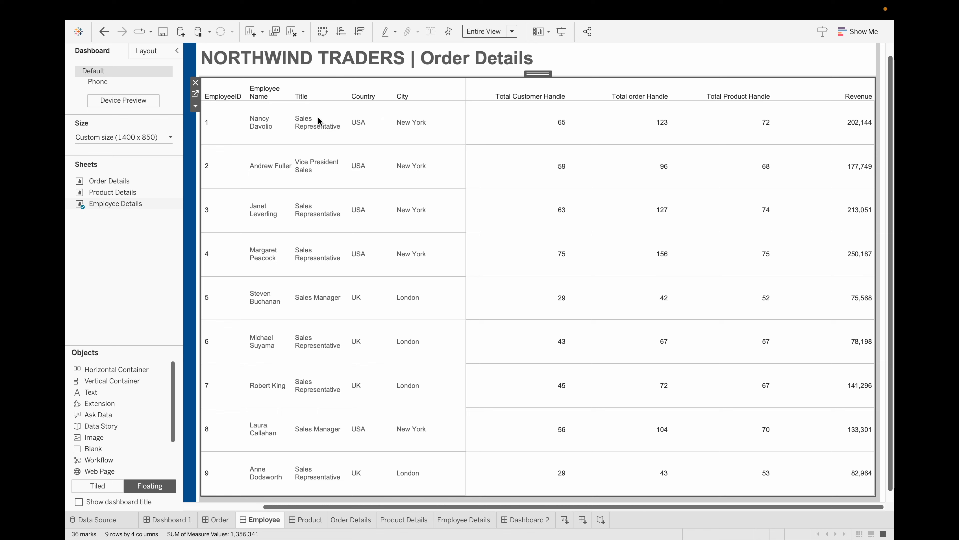
- Change the heading to "NORTHWIND TRADERS | Employee Details" and widen the table's Employee Name and Title columns
{"action": "double_click", "coordinate": [499, 59]}
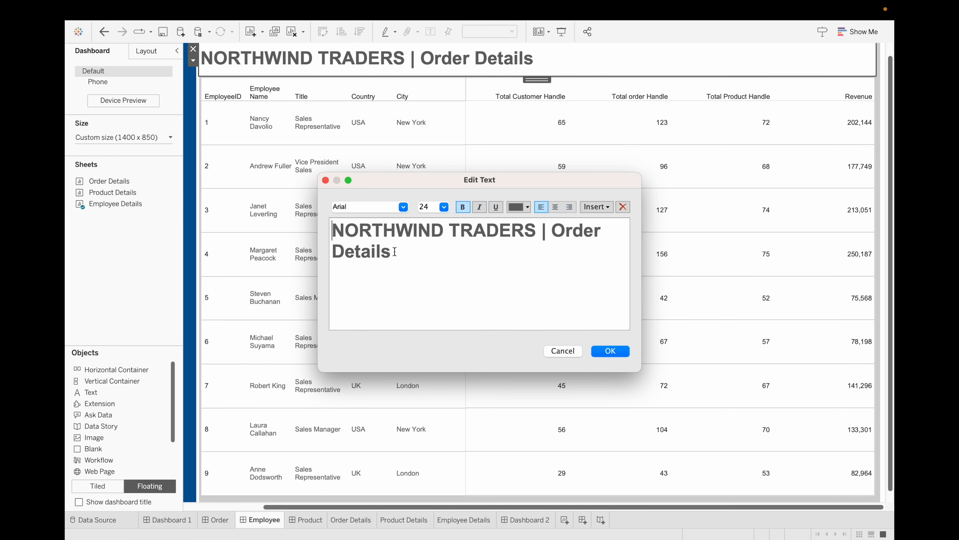
{"action": "key", "text": "BackSpace"}
{"action": "key", "text": "BackSpace"}
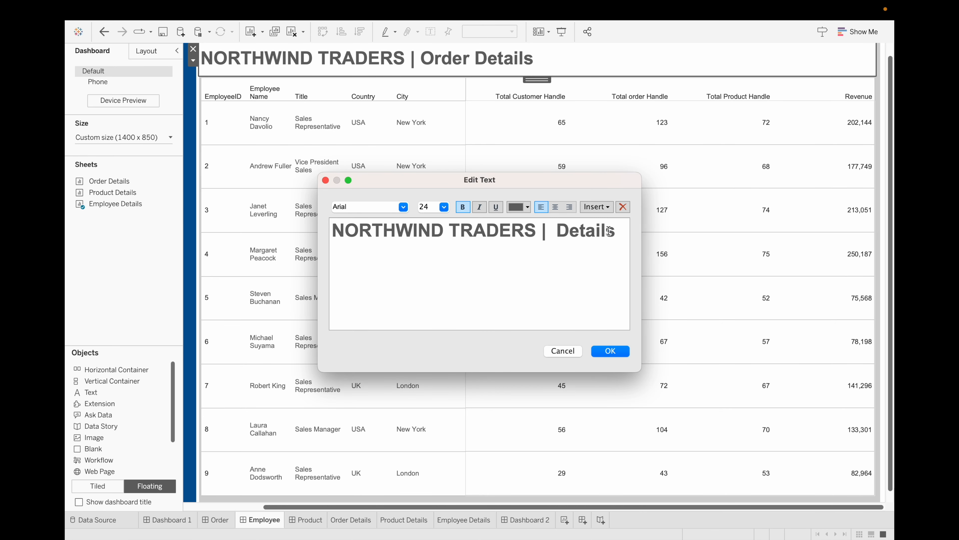
{"action": "type", "text": "Employe"}
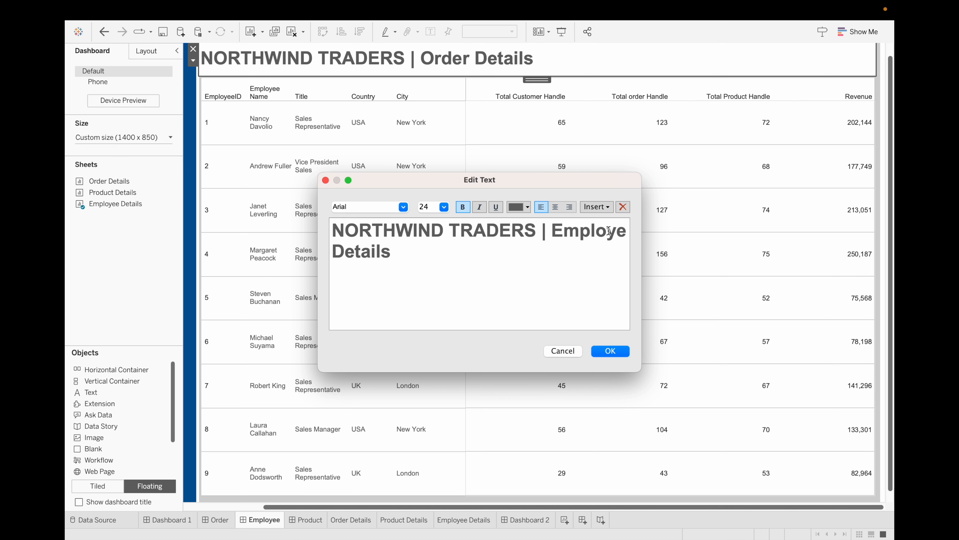
{"action": "type", "text": "e"}
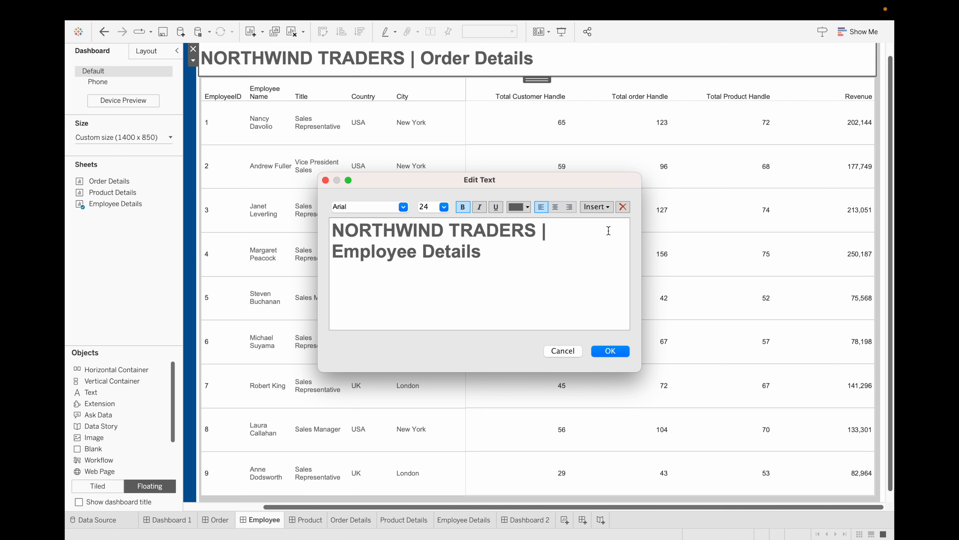
{"action": "left_click", "coordinate": [610, 351]}
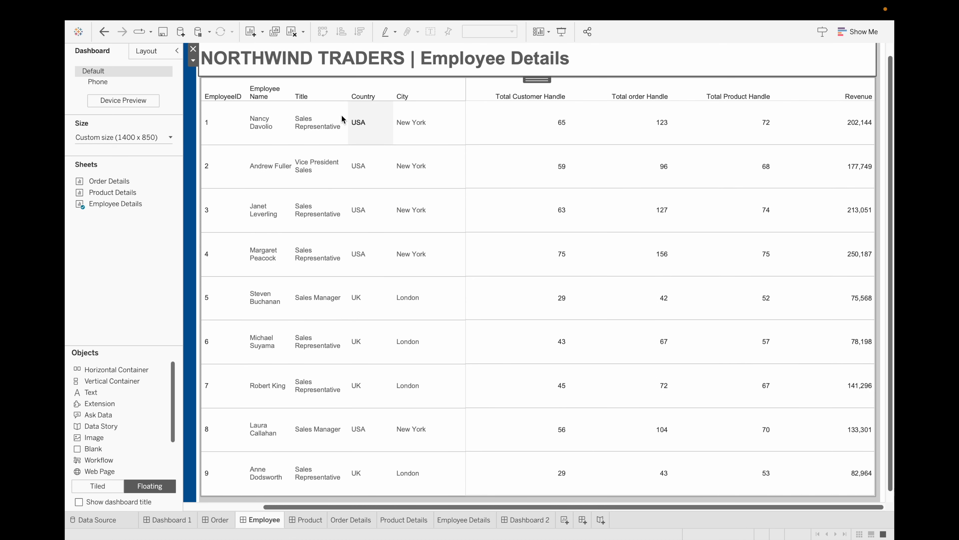
{"action": "left_click_drag", "start_coordinate": [292, 117], "coordinate": [315, 118]}
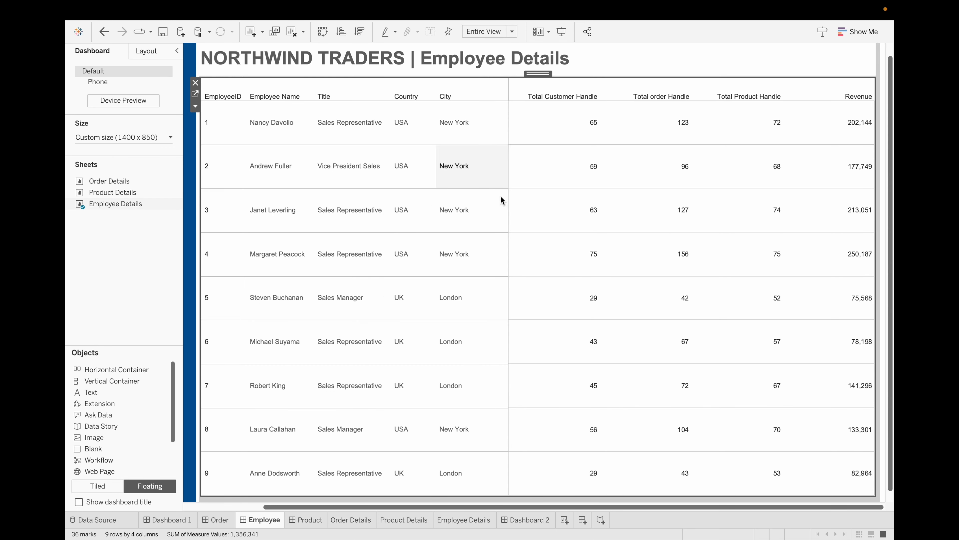
- Replace the order table on the Product dashboard with a floating Product Details sheet filling the area, and hide its title
{"action": "left_click", "coordinate": [310, 521]}
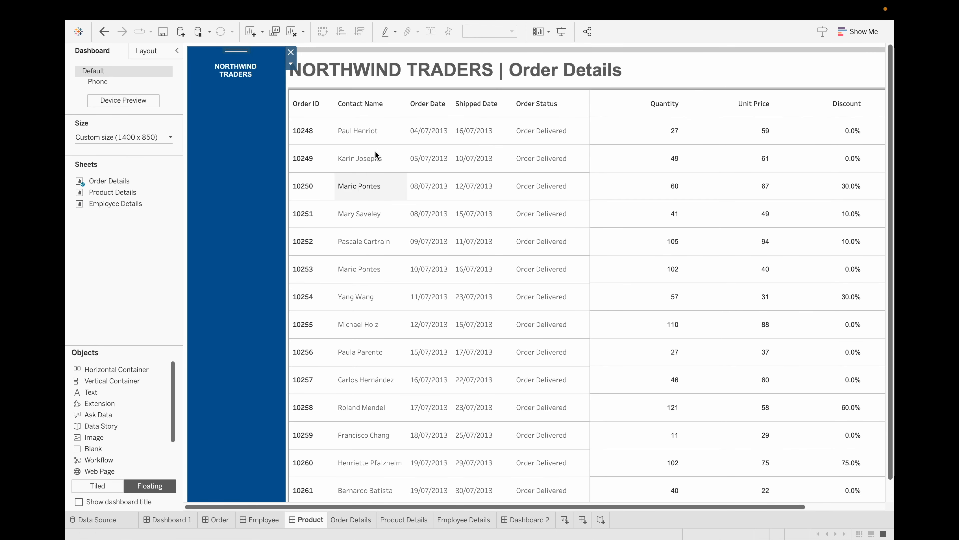
{"action": "left_click", "coordinate": [359, 131]}
{"action": "left_click", "coordinate": [283, 95]}
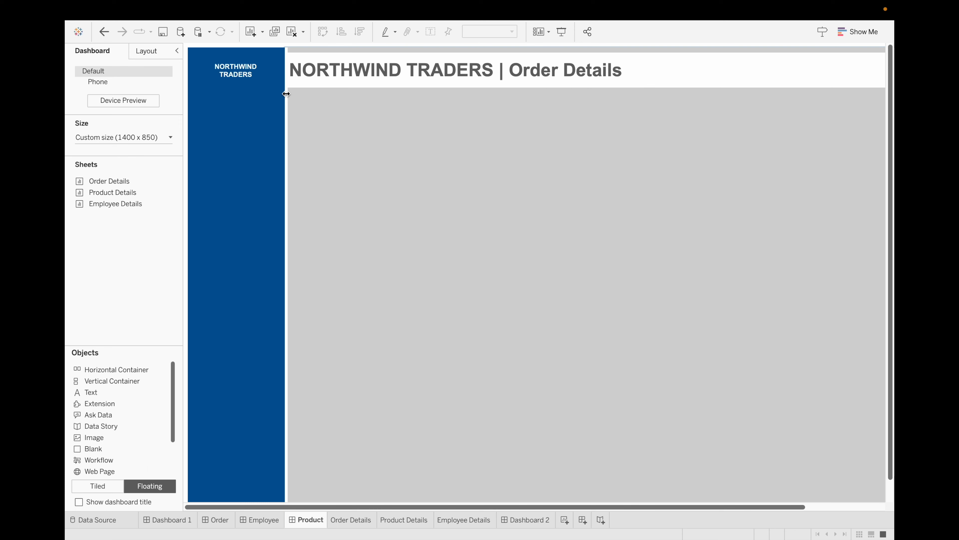
{"action": "mouse_move", "coordinate": [124, 194]}
{"action": "left_click_drag", "start_coordinate": [124, 193], "coordinate": [290, 94]}
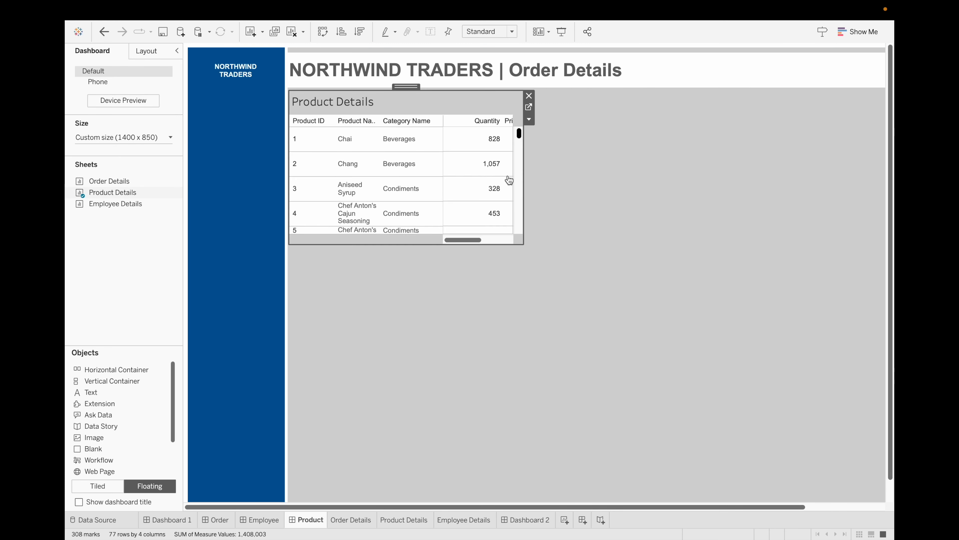
{"action": "left_click_drag", "start_coordinate": [518, 242], "coordinate": [810, 518]}
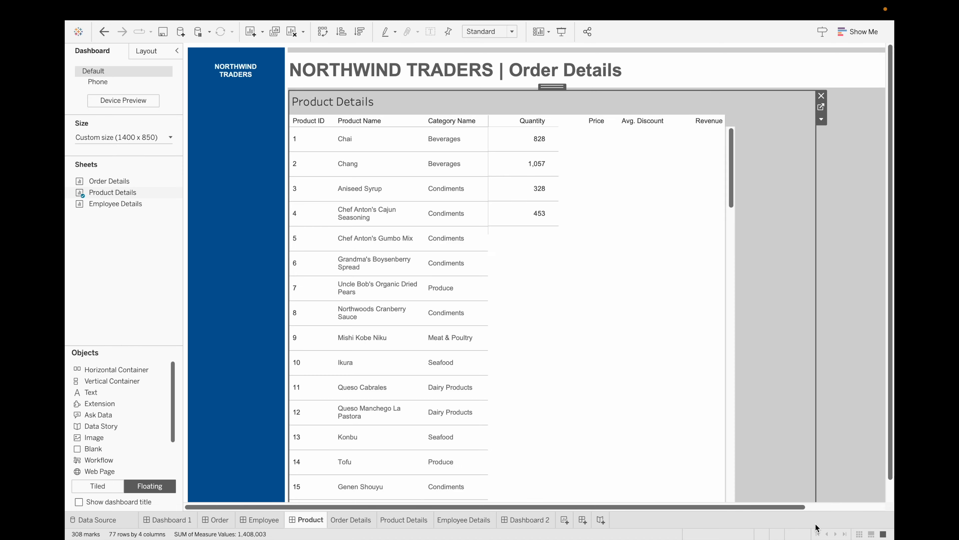
{"action": "scroll", "coordinate": [809, 453], "scroll_direction": "right", "scroll_amount": 3}
{"action": "left_click_drag", "start_coordinate": [736, 405], "coordinate": [873, 403]}
{"action": "right_click", "coordinate": [359, 98]}
{"action": "left_click", "coordinate": [378, 126]}
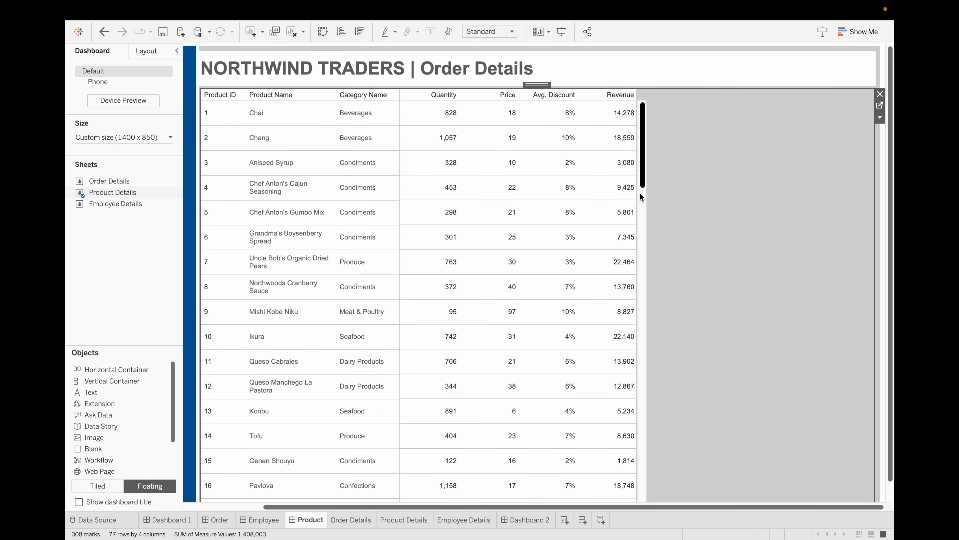
- Set the Product Details table to Fit Width and widen its Product Name and Category Name columns
{"action": "left_click", "coordinate": [880, 117]}
{"action": "mouse_move", "coordinate": [835, 151]}
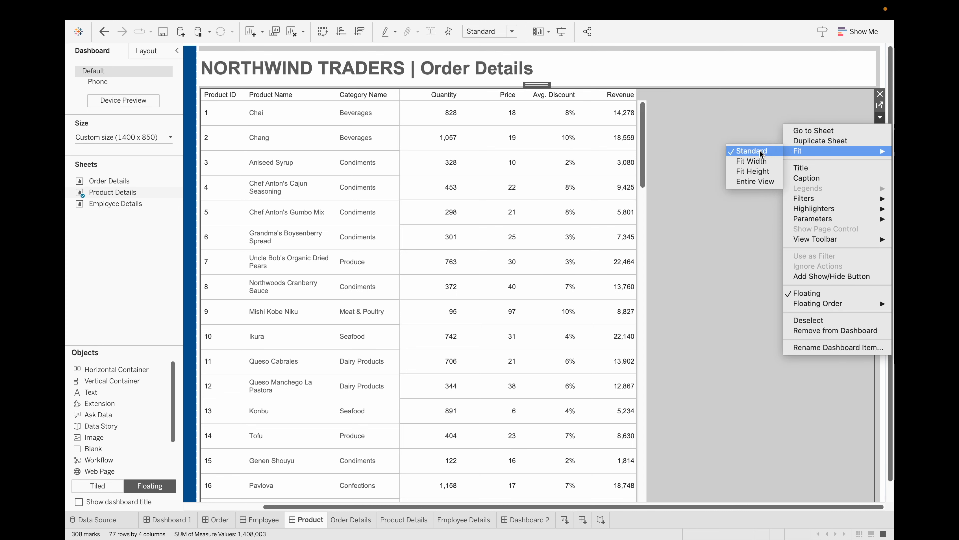
{"action": "left_click", "coordinate": [752, 161]}
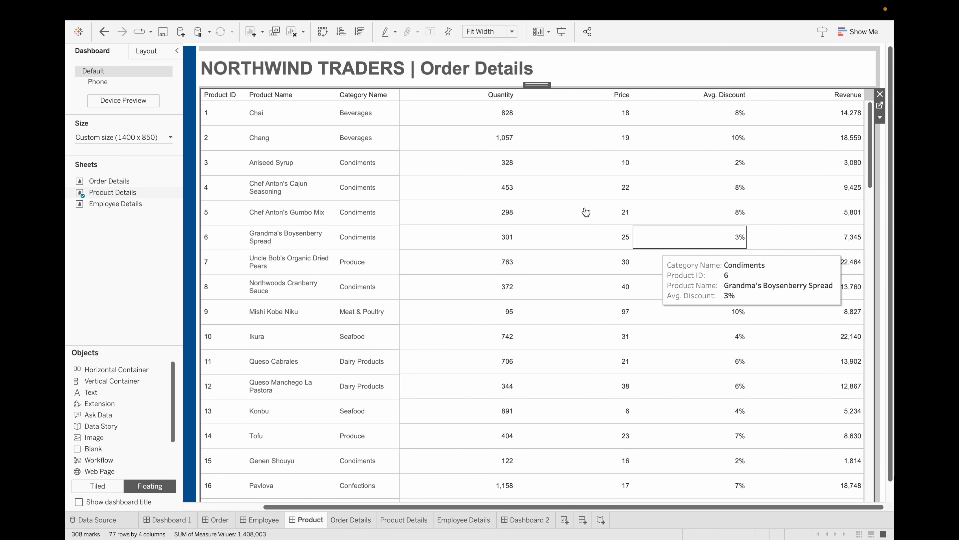
{"action": "left_click_drag", "start_coordinate": [401, 168], "coordinate": [461, 174]}
- Change the Product dashboard's heading to "NORTHWIND TRADERS | Product Details"
{"action": "double_click", "coordinate": [491, 68]}
{"action": "left_click", "coordinate": [603, 229]}
{"action": "key", "text": "BackSpace"}
{"action": "key", "text": "BackSpace"}
{"action": "key", "text": "BackSpace"}
{"action": "key", "text": "BackSpace"}
{"action": "key", "text": "BackSpace"}
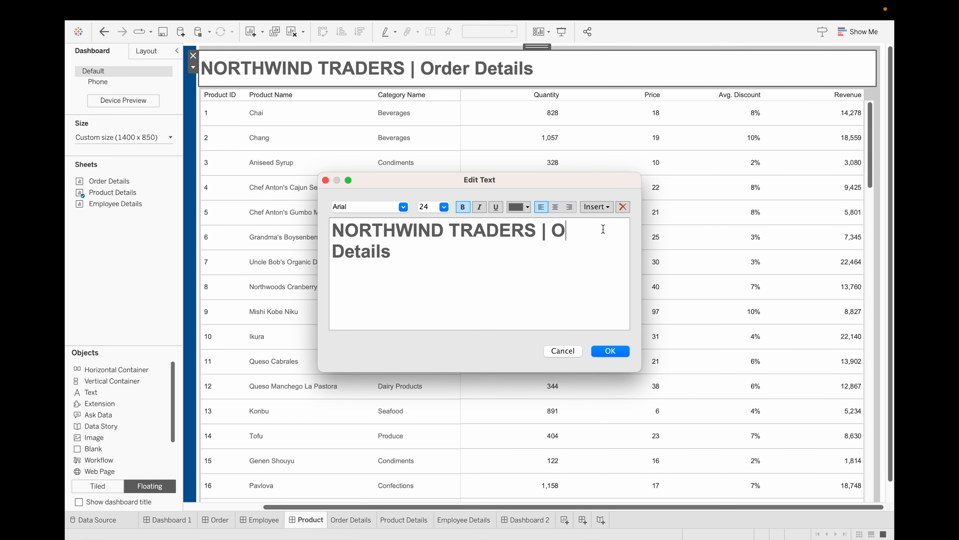
{"action": "type", "text": "Product"}
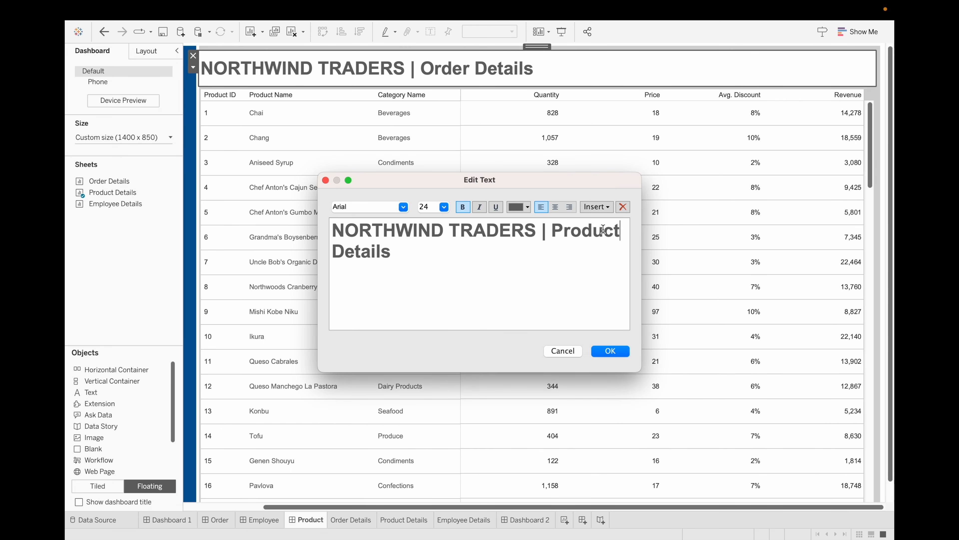
{"action": "left_click", "coordinate": [618, 353]}
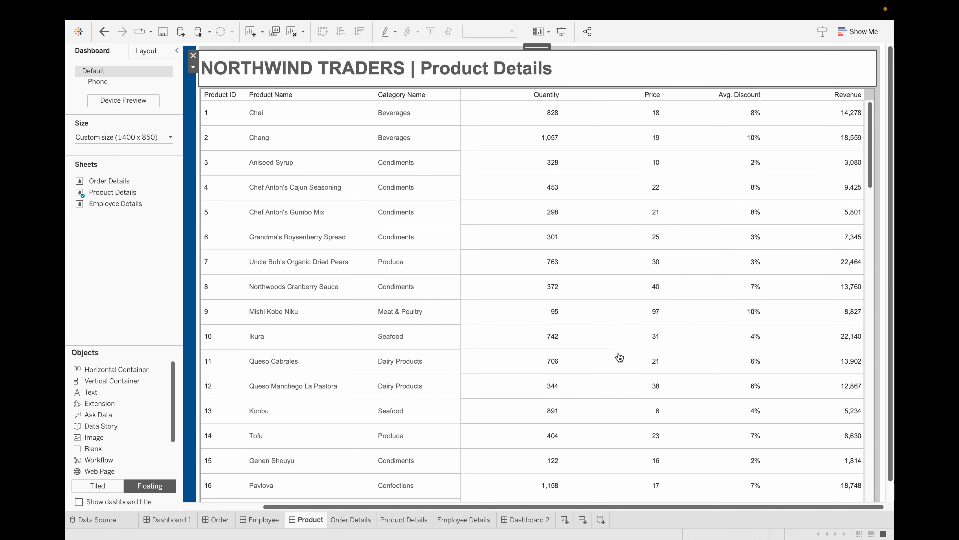
- Hide the Order Details worksheet from the Order dashboard
{"action": "right_click", "coordinate": [141, 182]}
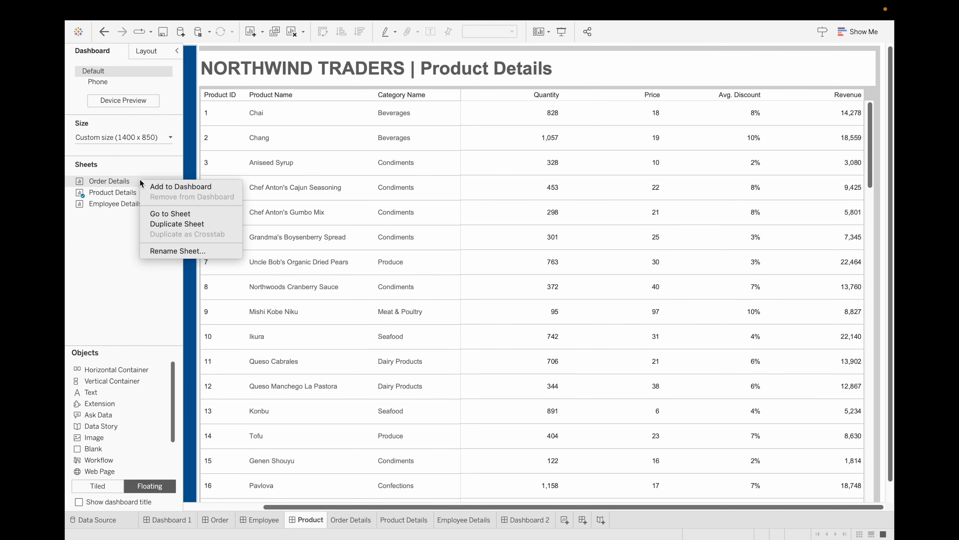
{"action": "left_click", "coordinate": [80, 275]}
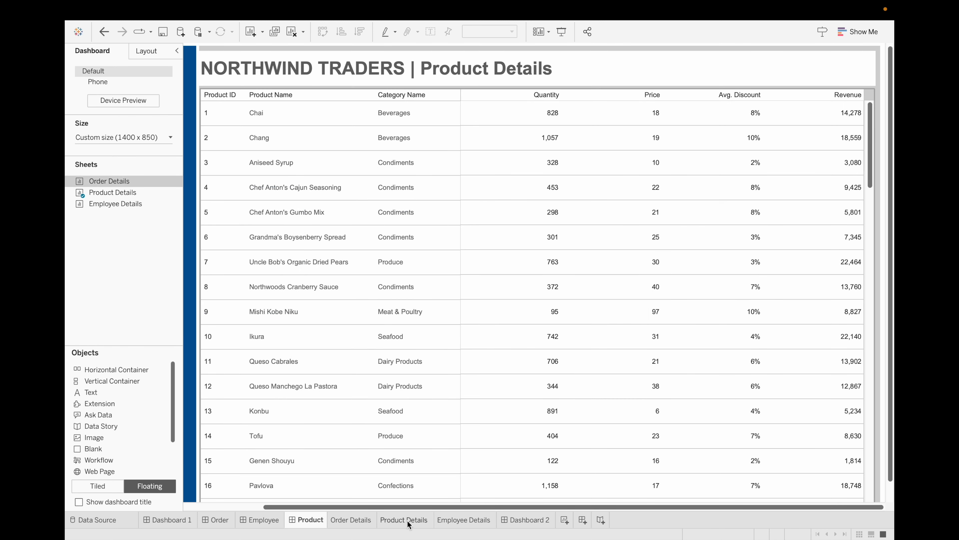
{"action": "left_click", "coordinate": [227, 522]}
{"action": "right_click", "coordinate": [130, 181]}
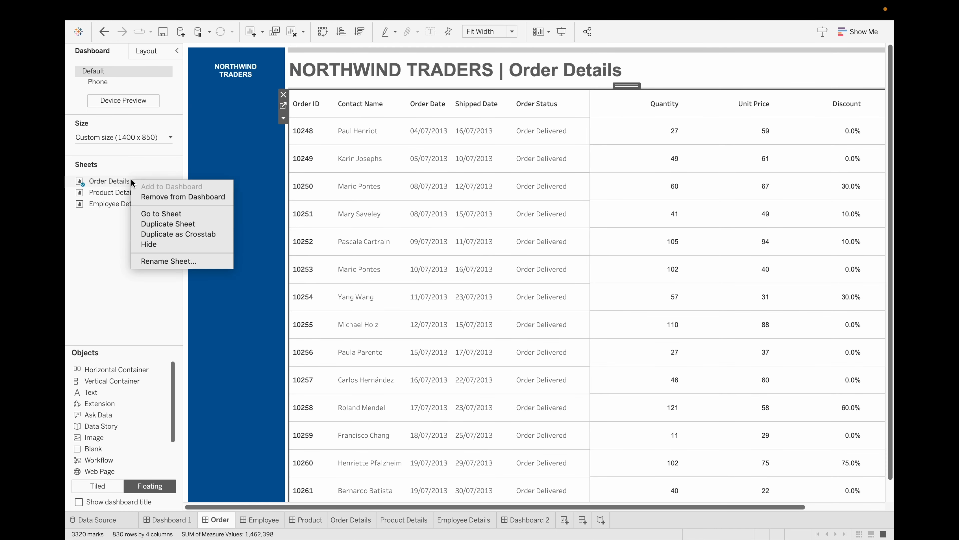
{"action": "left_click", "coordinate": [151, 244]}
{"action": "right_click", "coordinate": [126, 181]}
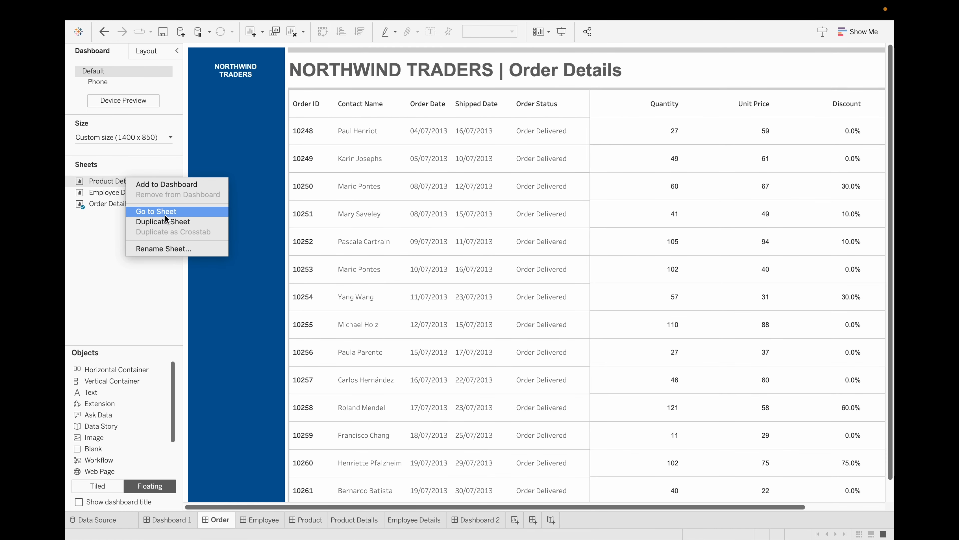
{"action": "left_click", "coordinate": [84, 243]}
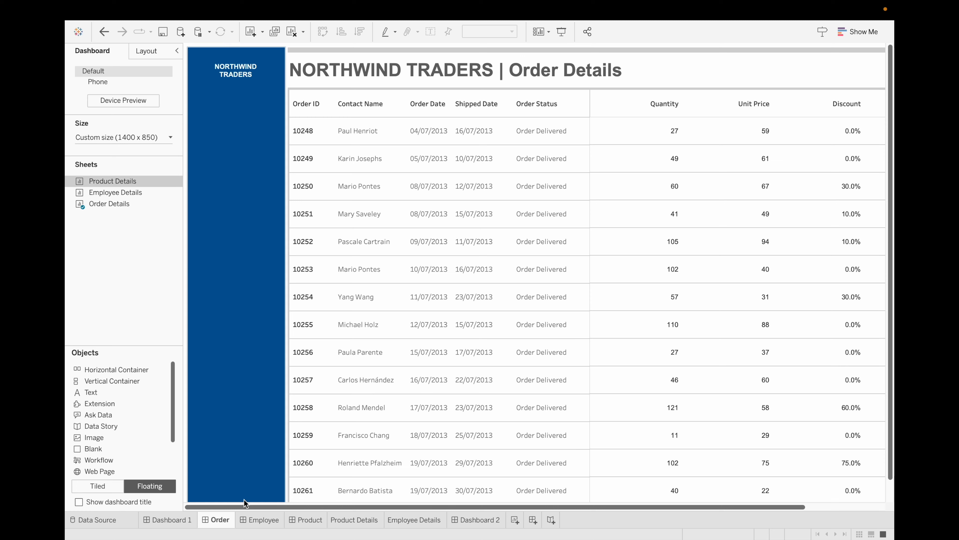
- Hide the Product Details worksheet from the Product dashboard and the Employee Details worksheet from the Employee dashboard
{"action": "left_click", "coordinate": [306, 520]}
{"action": "right_click", "coordinate": [122, 182]}
{"action": "left_click", "coordinate": [153, 245]}
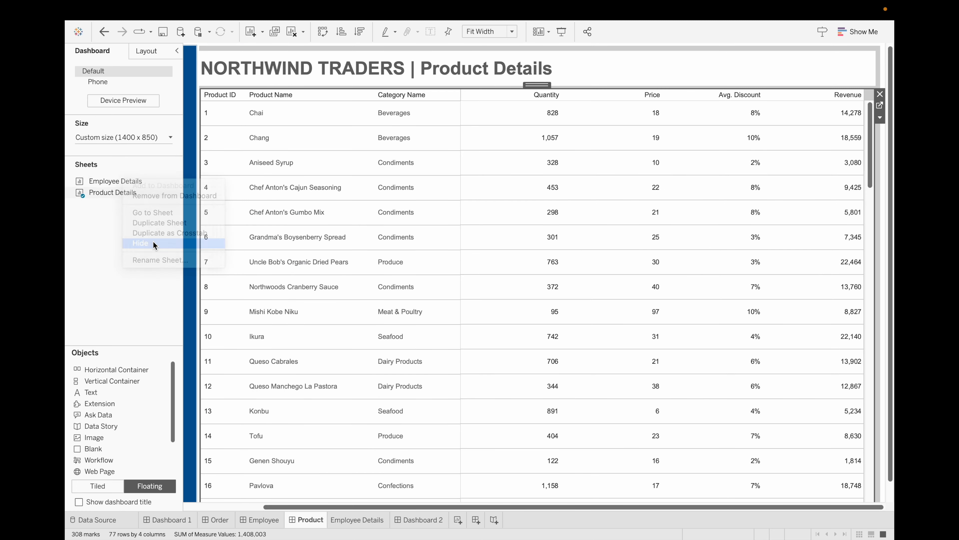
{"action": "left_click", "coordinate": [261, 520]}
{"action": "right_click", "coordinate": [125, 181]}
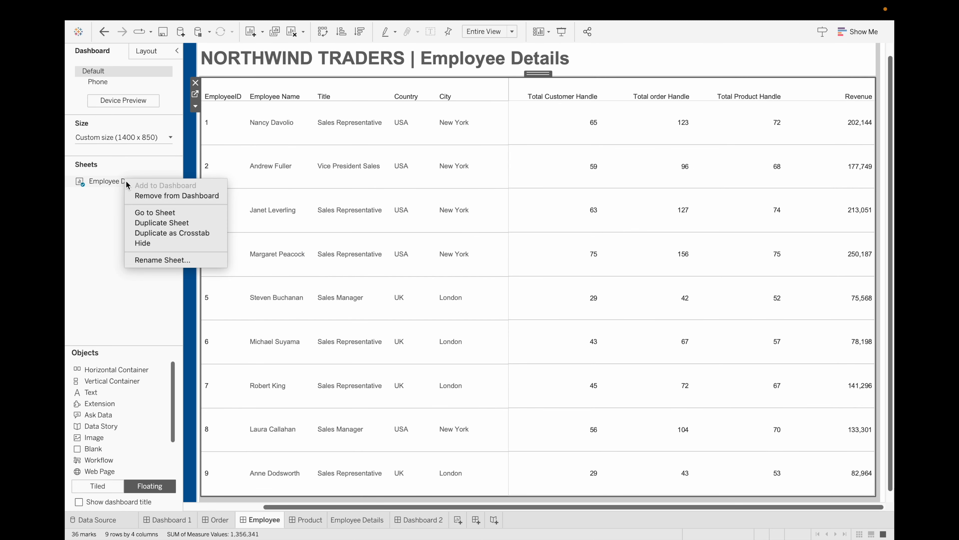
{"action": "left_click", "coordinate": [153, 243]}
- Delete the Dashboard 2 dashboard from the workbook
{"action": "left_click", "coordinate": [359, 520]}
{"action": "right_click", "coordinate": [362, 520]}
{"action": "left_click", "coordinate": [399, 402]}
- Rename the Dashboard 1 dashboard as Main Dashboard
{"action": "left_click", "coordinate": [172, 520]}
{"action": "double_click", "coordinate": [174, 520]}
{"action": "key", "text": "BackSpace"}
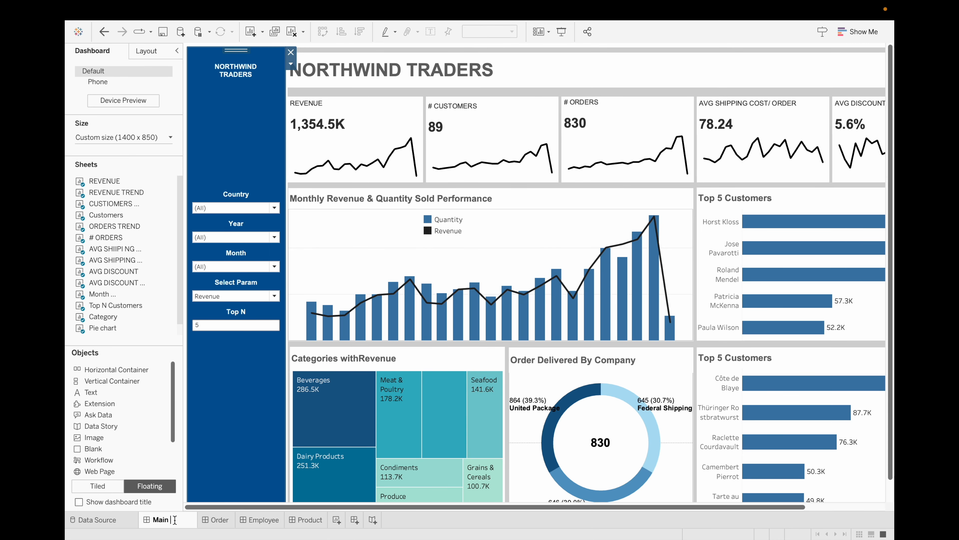
{"action": "type", "text": "Main Dashboard"}
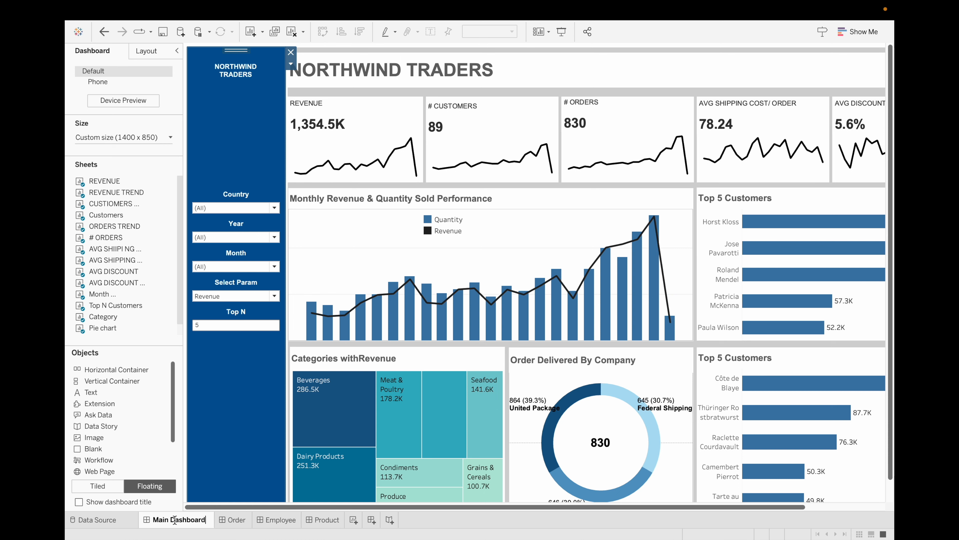
{"action": "key", "text": "Return"}
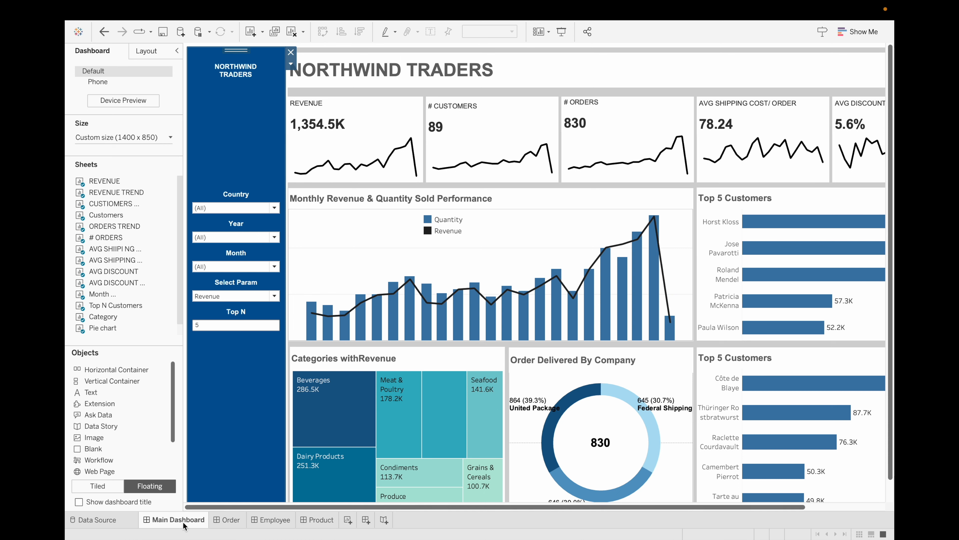
- Review the Order, Employee and Product dashboards in turn and return to Main Dashboard
{"action": "left_click", "coordinate": [227, 521]}
{"action": "left_click", "coordinate": [183, 521]}
{"action": "left_click", "coordinate": [231, 521]}
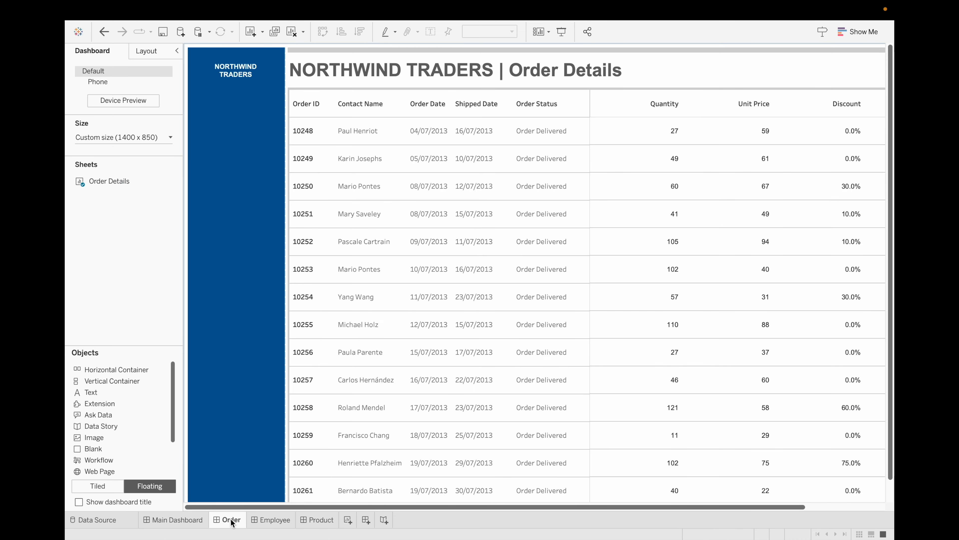
{"action": "left_click", "coordinate": [278, 525]}
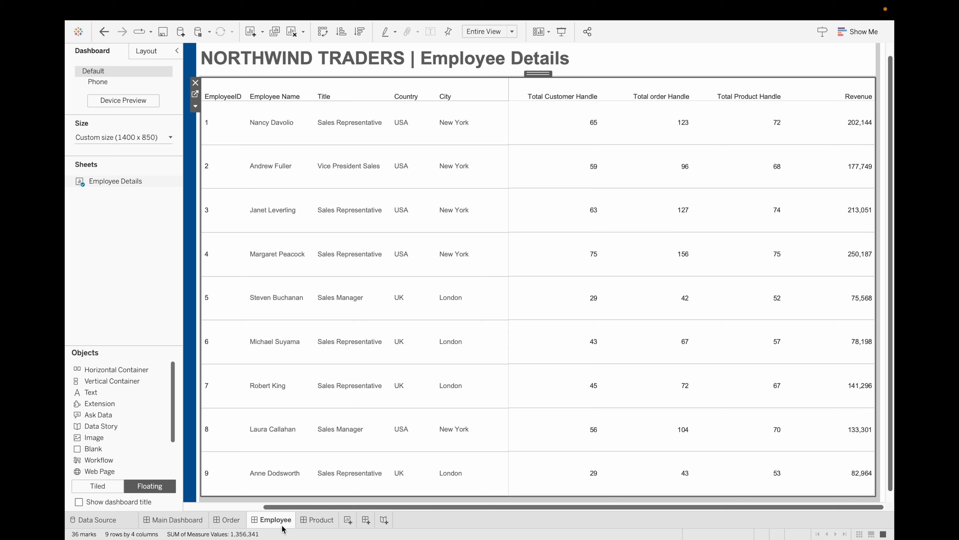
{"action": "left_click", "coordinate": [325, 521]}
{"action": "left_click", "coordinate": [192, 520]}
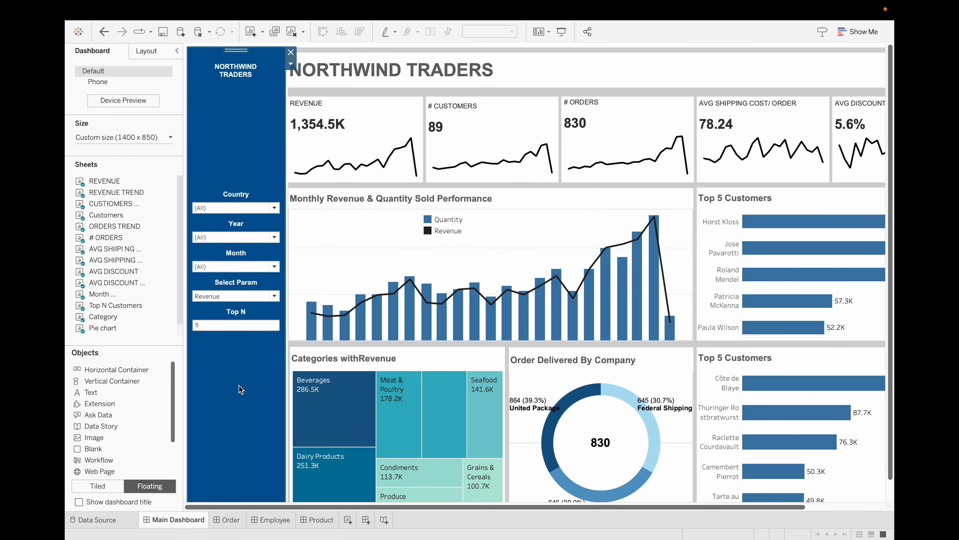
- Add a floating Navigation button below the Top N parameter that navigates to Order, titled "Order Details"
{"action": "scroll", "coordinate": [114, 438], "scroll_direction": "down", "scroll_amount": 3}
{"action": "left_click_drag", "start_coordinate": [100, 438], "coordinate": [200, 352]}
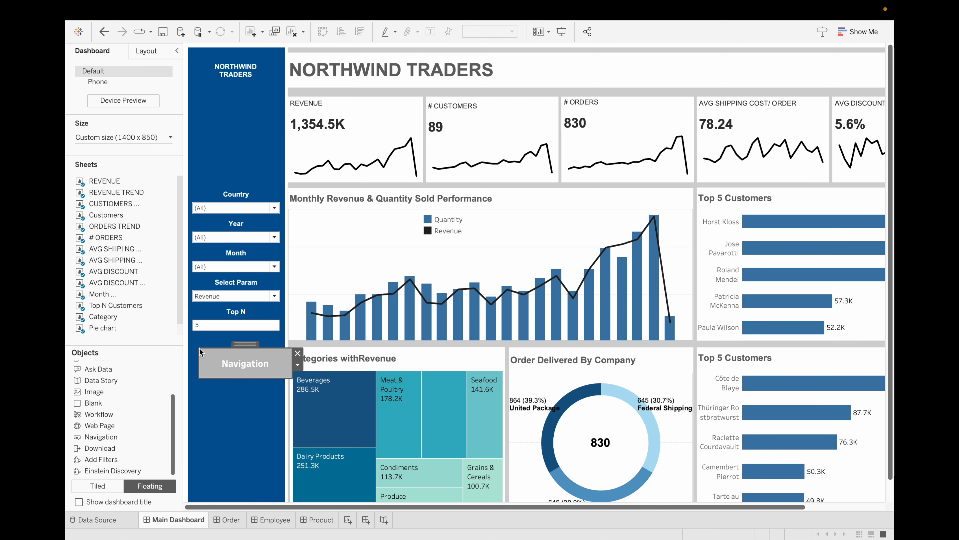
{"action": "double_click", "coordinate": [240, 359]}
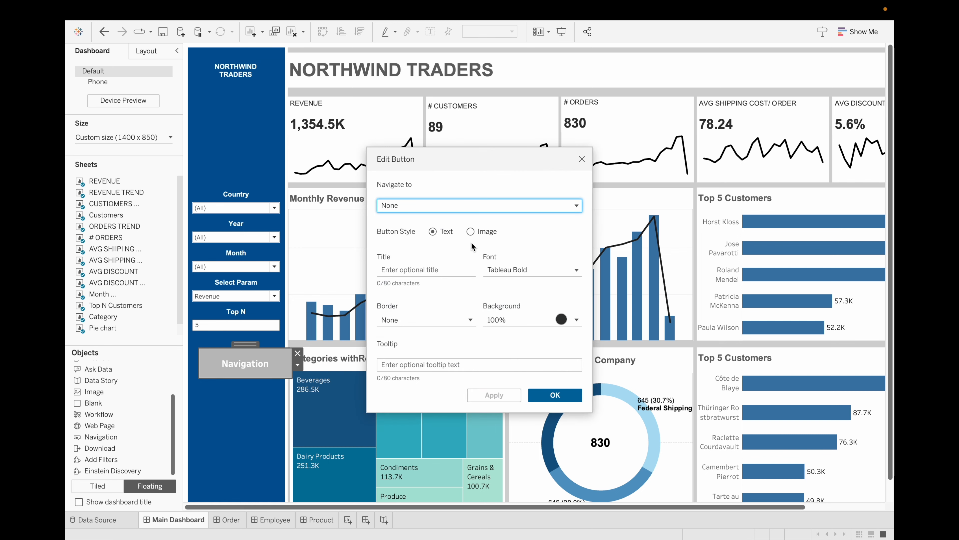
{"action": "left_click", "coordinate": [426, 208]}
{"action": "left_click", "coordinate": [420, 255]}
{"action": "left_click", "coordinate": [429, 274]}
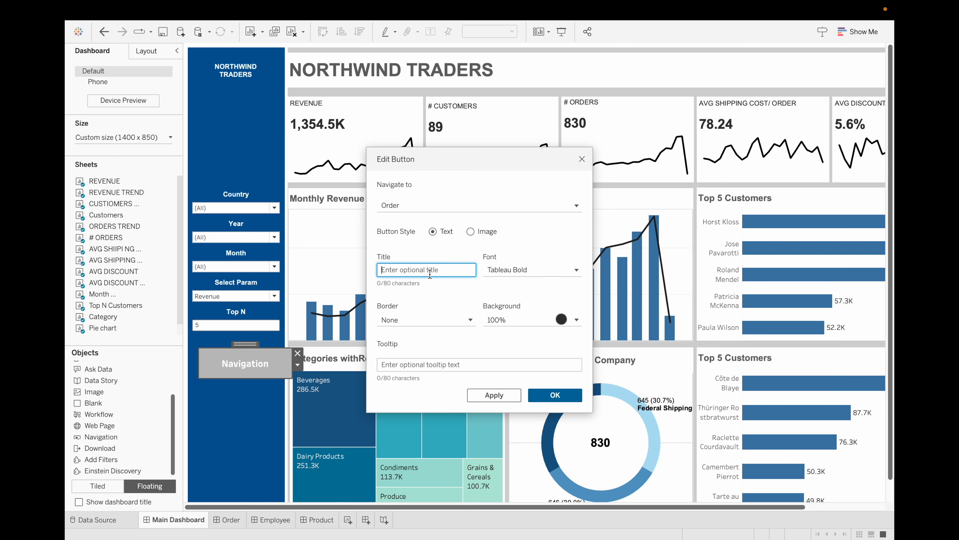
{"action": "type", "text": "Order Details"}
- Format the navigation button's title in bold white Arial and apply the button settings
{"action": "left_click", "coordinate": [549, 270]}
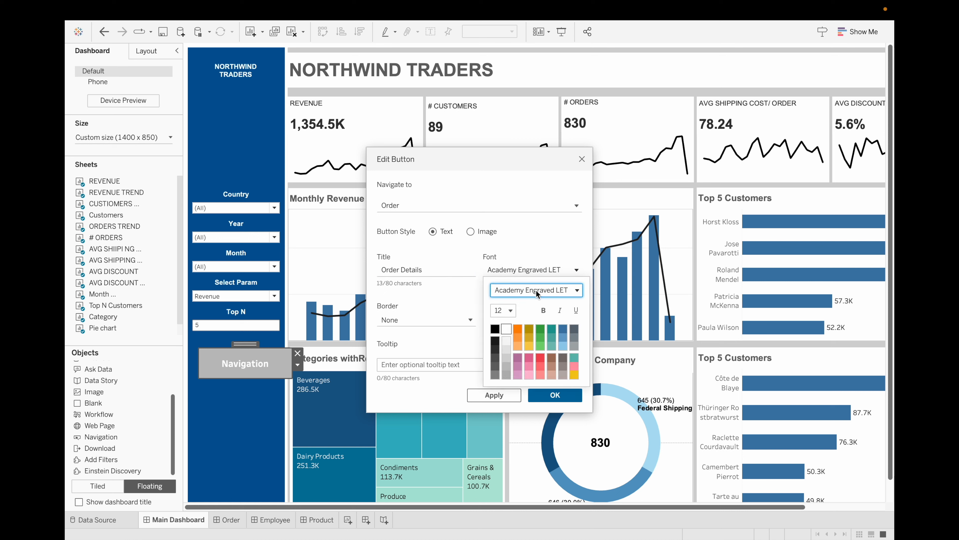
{"action": "left_click", "coordinate": [574, 290]}
{"action": "scroll", "coordinate": [542, 310], "scroll_direction": "down", "scroll_amount": 5}
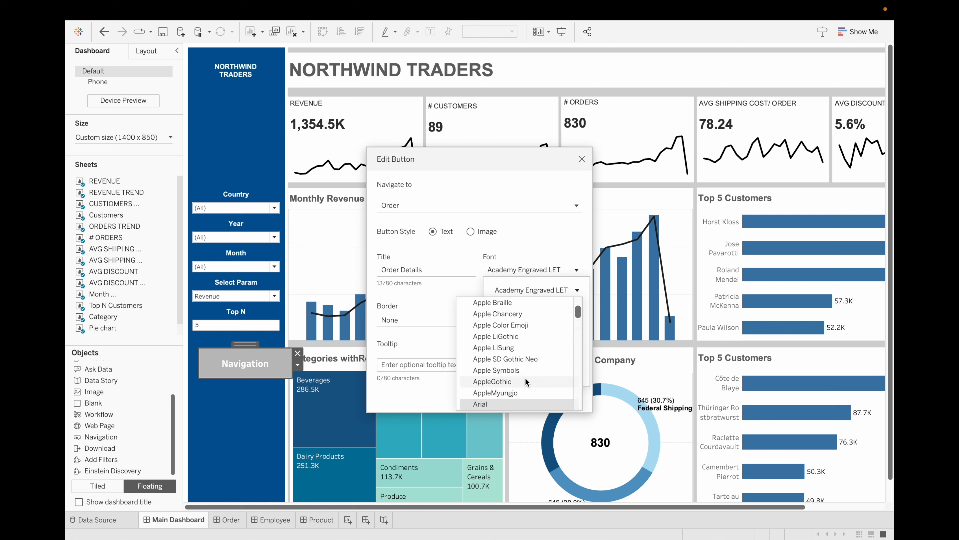
{"action": "left_click", "coordinate": [542, 310]}
{"action": "left_click", "coordinate": [542, 309]}
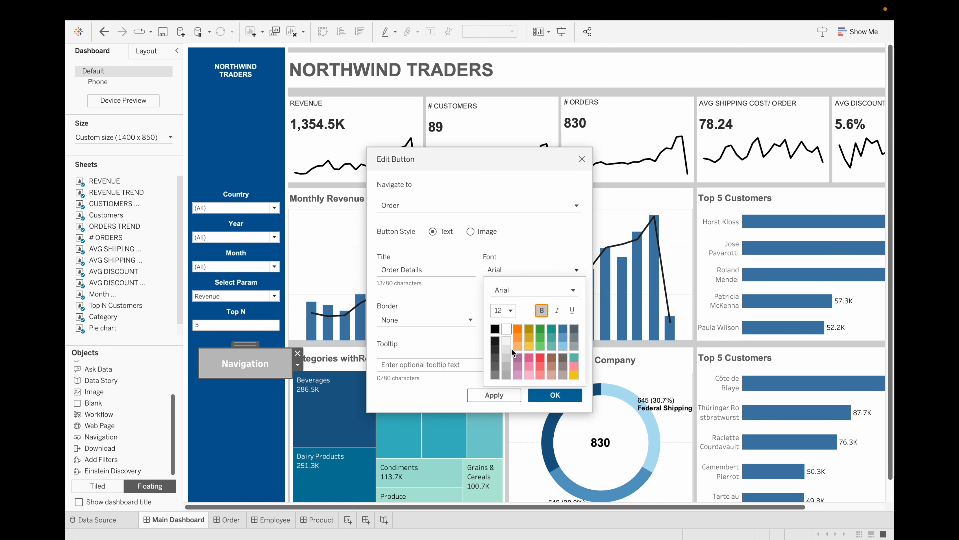
{"action": "left_click", "coordinate": [506, 329]}
{"action": "left_click", "coordinate": [562, 396]}
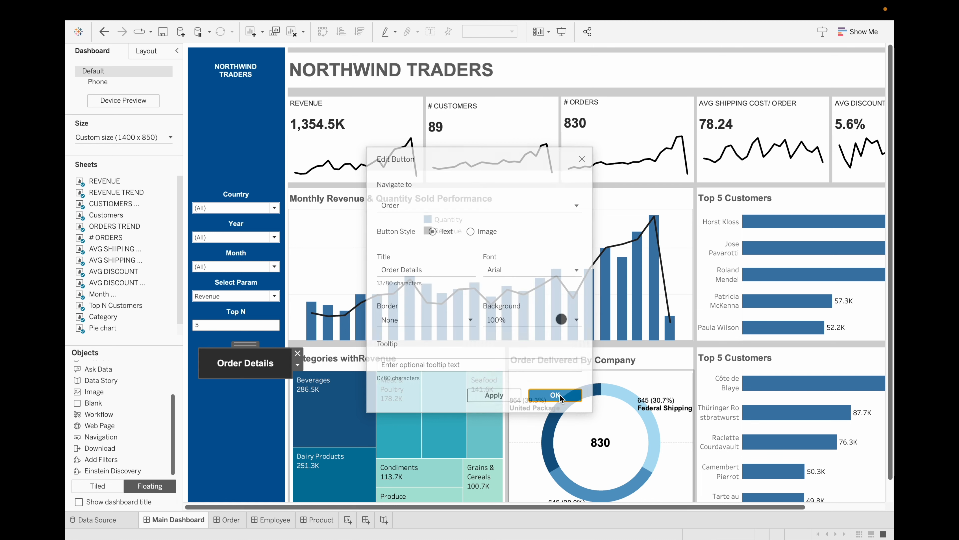
- Set the Order Details button's background to None and narrow the button to fit within the blue sidebar
{"action": "double_click", "coordinate": [246, 357]}
{"action": "left_click", "coordinate": [539, 321]}
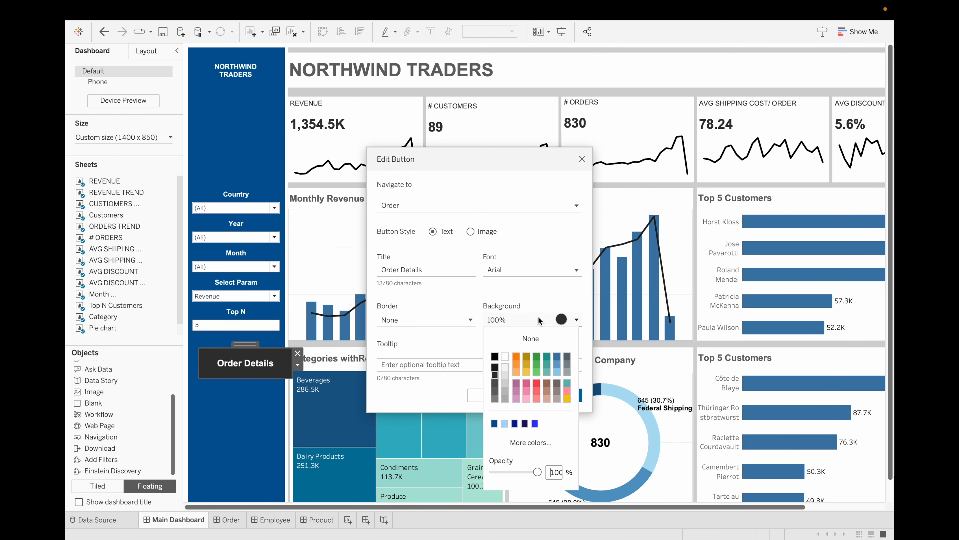
{"action": "left_click", "coordinate": [506, 356]}
{"action": "left_click", "coordinate": [532, 336]}
{"action": "left_click", "coordinate": [439, 385]}
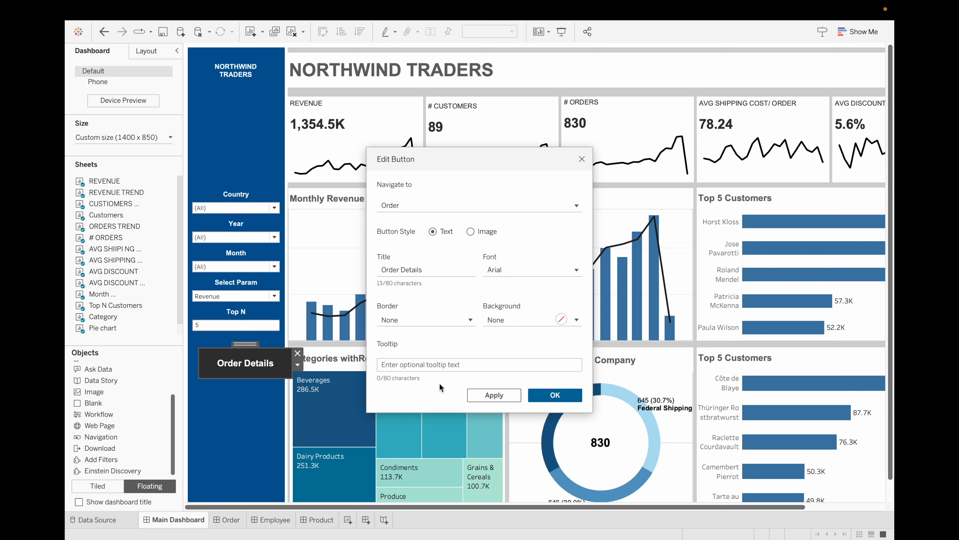
{"action": "left_click", "coordinate": [559, 396]}
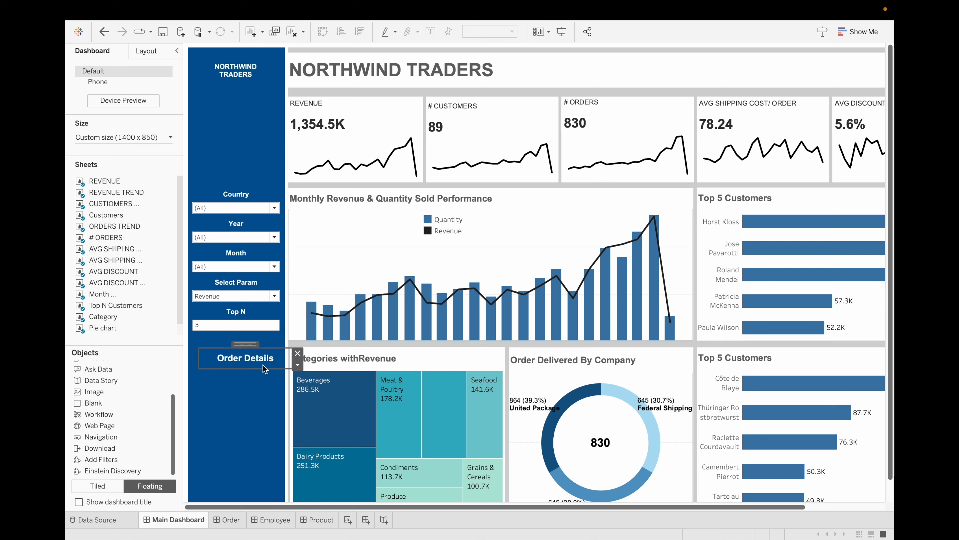
{"action": "left_click_drag", "start_coordinate": [289, 364], "coordinate": [280, 365]}
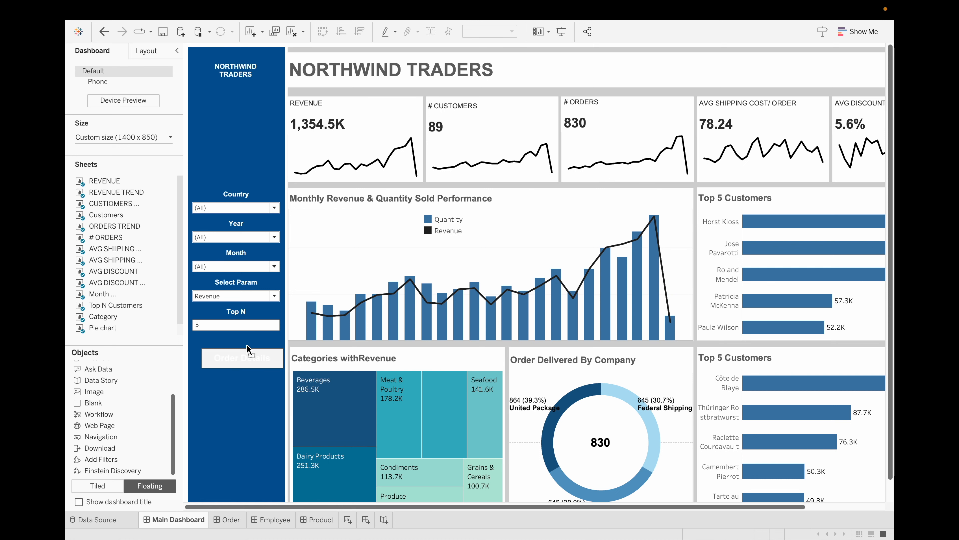
{"action": "left_click", "coordinate": [258, 430]}
{"action": "scroll", "coordinate": [113, 416], "scroll_direction": "up", "scroll_amount": 3}
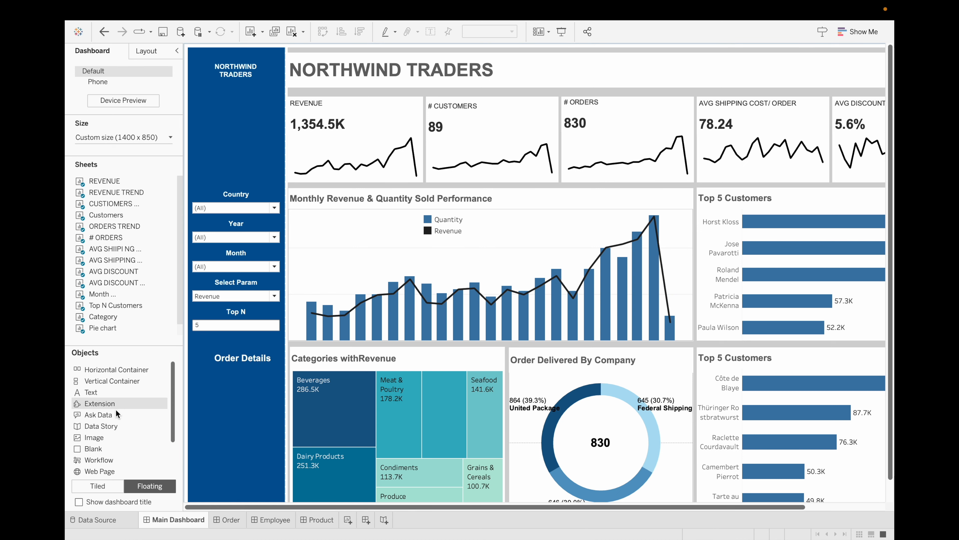
- Add a floating image object below the Top N parameter using Order - T.png, with the image fitted and centered
{"action": "left_click_drag", "start_coordinate": [95, 437], "coordinate": [191, 358]}
{"action": "left_click", "coordinate": [548, 223]}
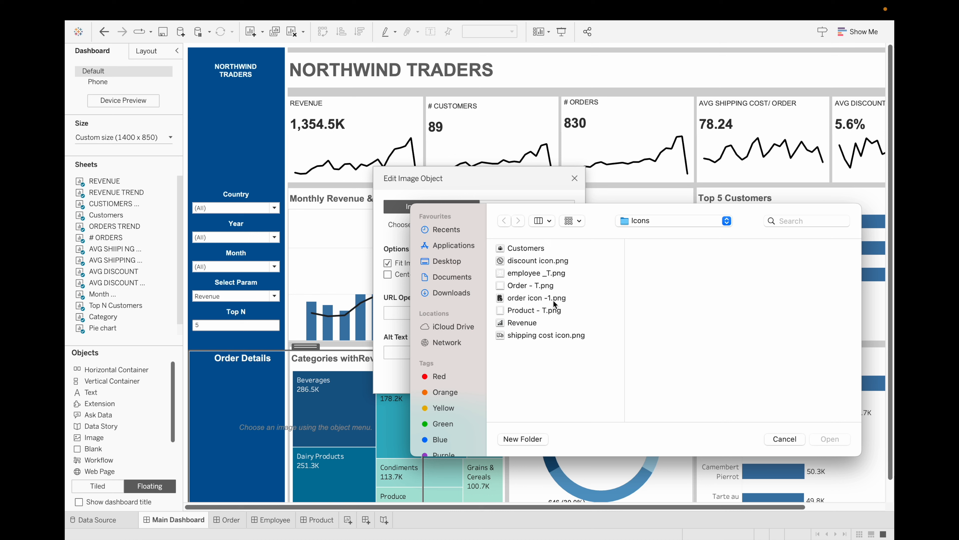
{"action": "left_click", "coordinate": [526, 286]}
{"action": "left_click", "coordinate": [831, 440]}
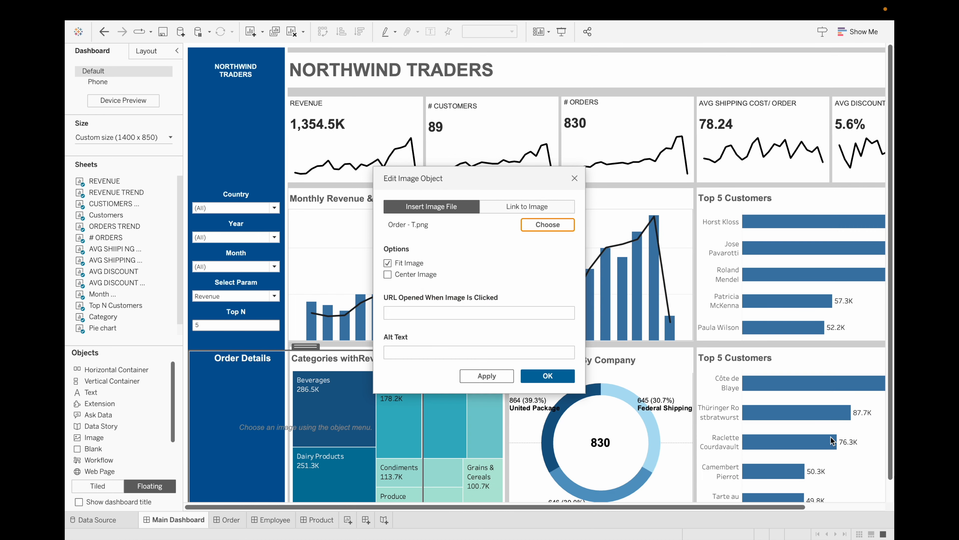
{"action": "left_click", "coordinate": [389, 275]}
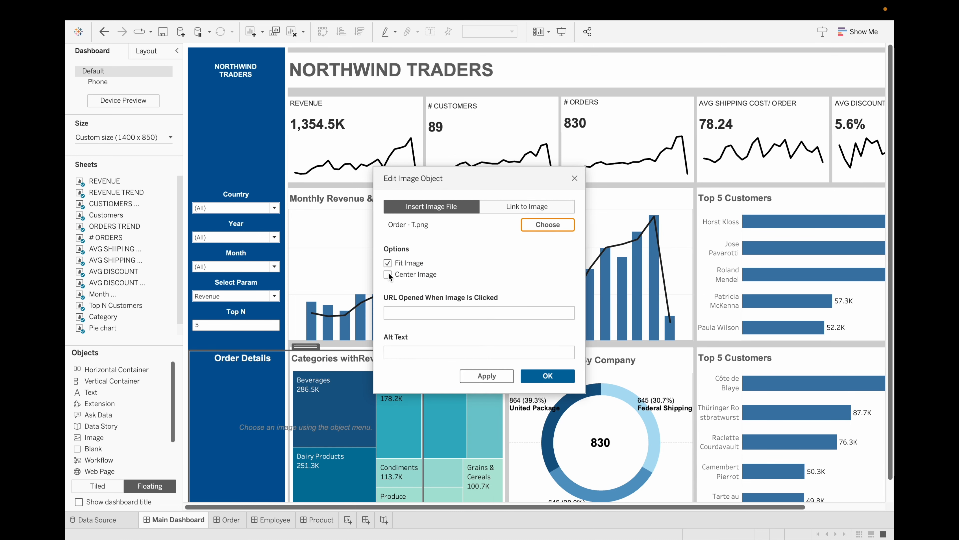
{"action": "left_click", "coordinate": [548, 376]}
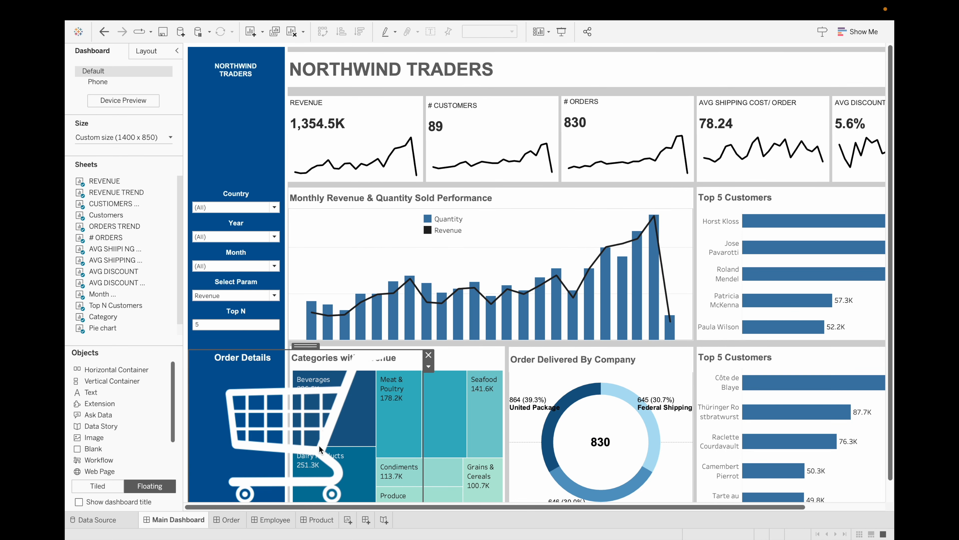
- Shrink the shopping cart image to a small icon beside the Order Details button
{"action": "scroll", "coordinate": [445, 404], "scroll_direction": "down", "scroll_amount": 1}
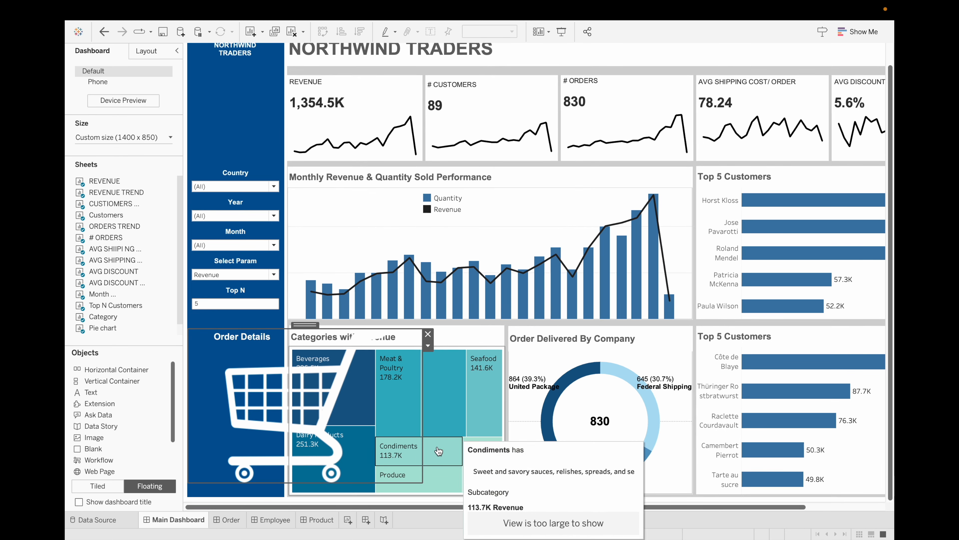
{"action": "left_click_drag", "start_coordinate": [422, 477], "coordinate": [214, 345]}
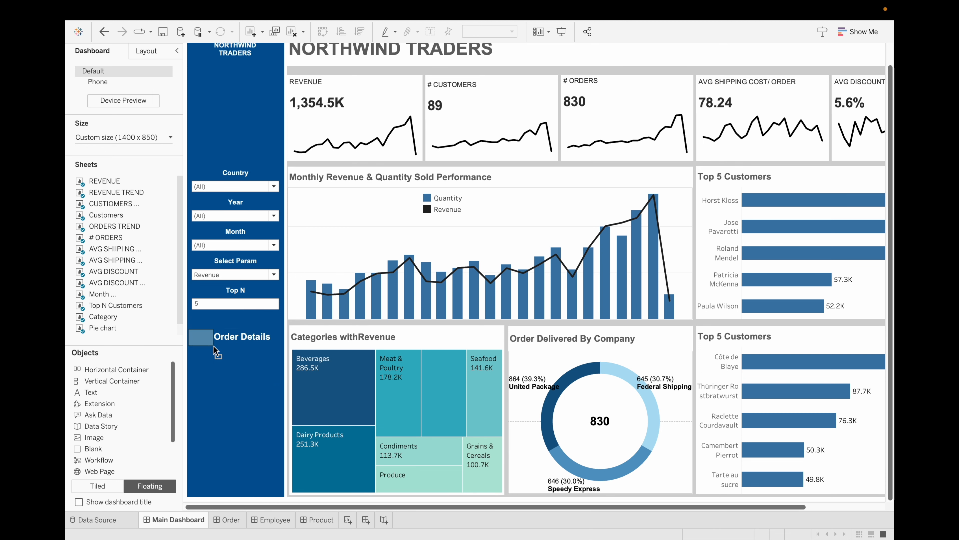
{"action": "left_click", "coordinate": [220, 387]}
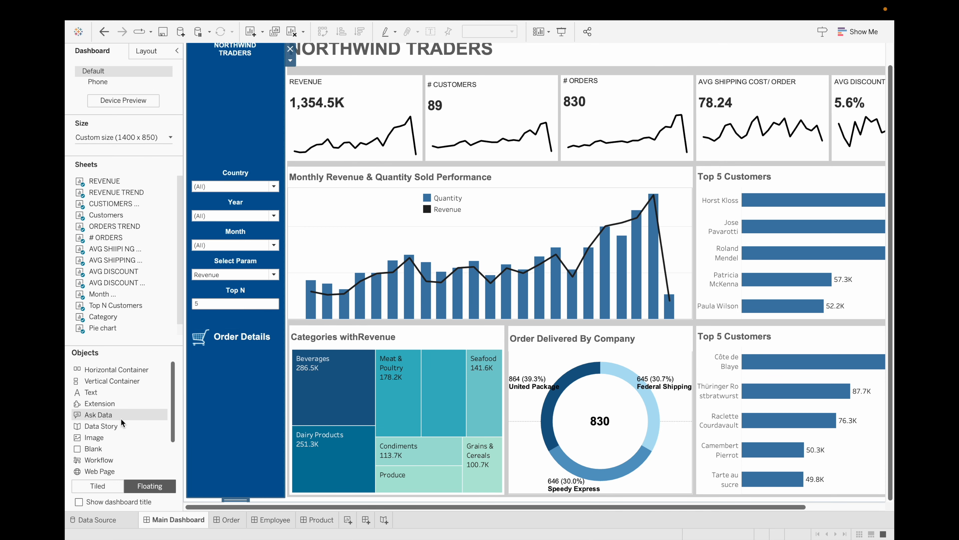
- Place a copy of the Order Details navigation button directly below the original in the blue sidebar
{"action": "scroll", "coordinate": [115, 437], "scroll_direction": "down", "scroll_amount": 2}
{"action": "left_click", "coordinate": [243, 343]}
{"action": "left_click", "coordinate": [246, 340]}
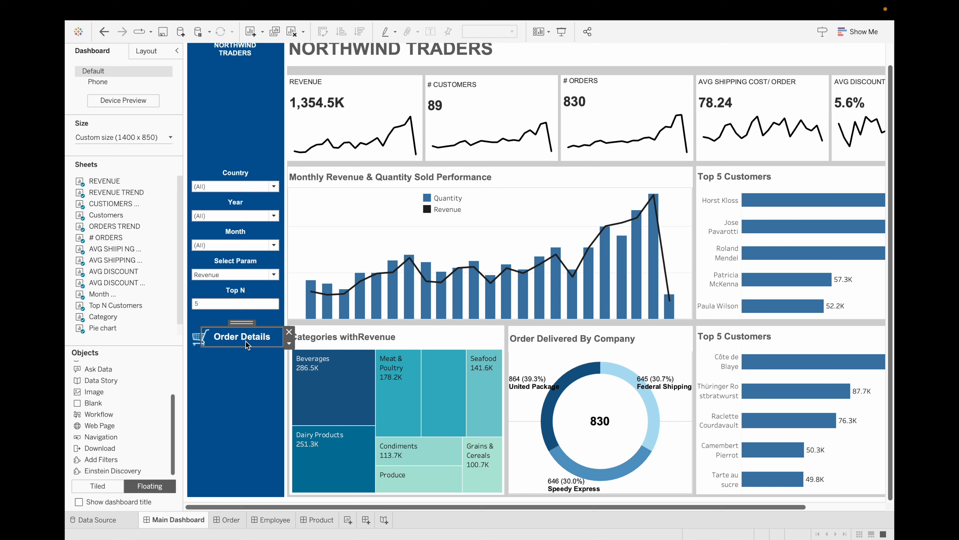
{"action": "left_click_drag", "start_coordinate": [246, 340], "coordinate": [250, 359]}
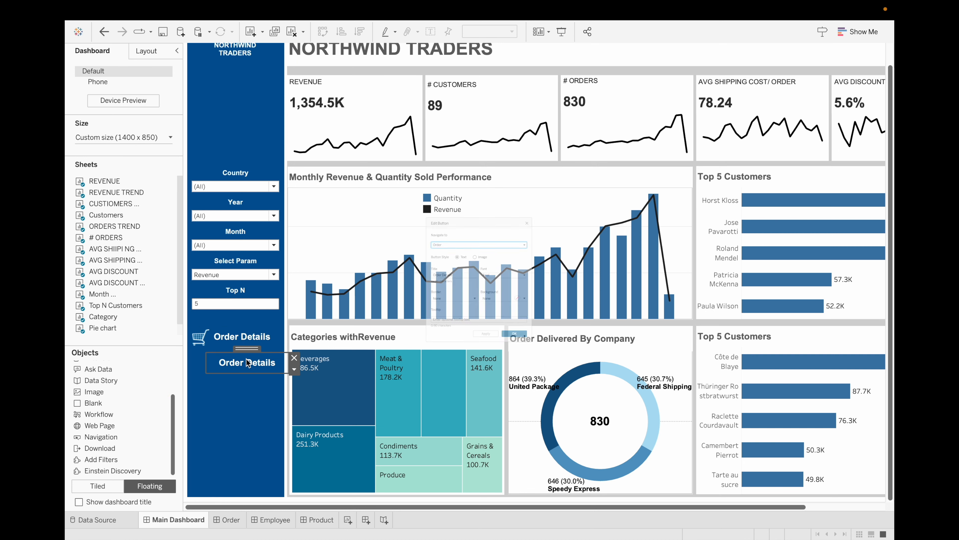
- Retitle the copied navigation button as "Product Details" and confirm its settings
{"action": "double_click", "coordinate": [247, 362]}
{"action": "left_click", "coordinate": [442, 270]}
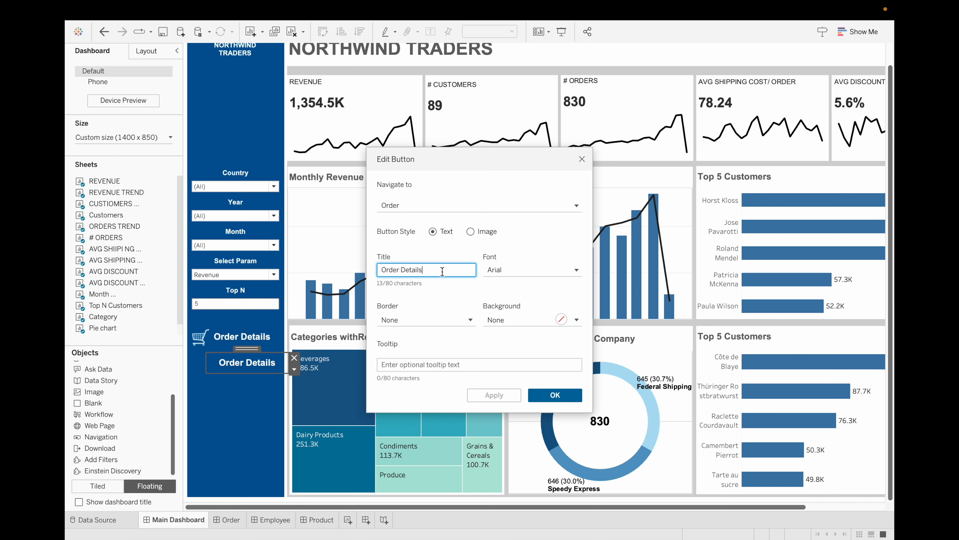
{"action": "key", "text": "BackSpace"}
{"action": "key", "text": "BackSpace"}
{"action": "key", "text": "BackSpace"}
{"action": "key", "text": "BackSpace"}
{"action": "key", "text": "BackSpace"}
{"action": "key", "text": "BackSpace"}
{"action": "type", "text": "Products"}
{"action": "key", "text": "BackSpace"}
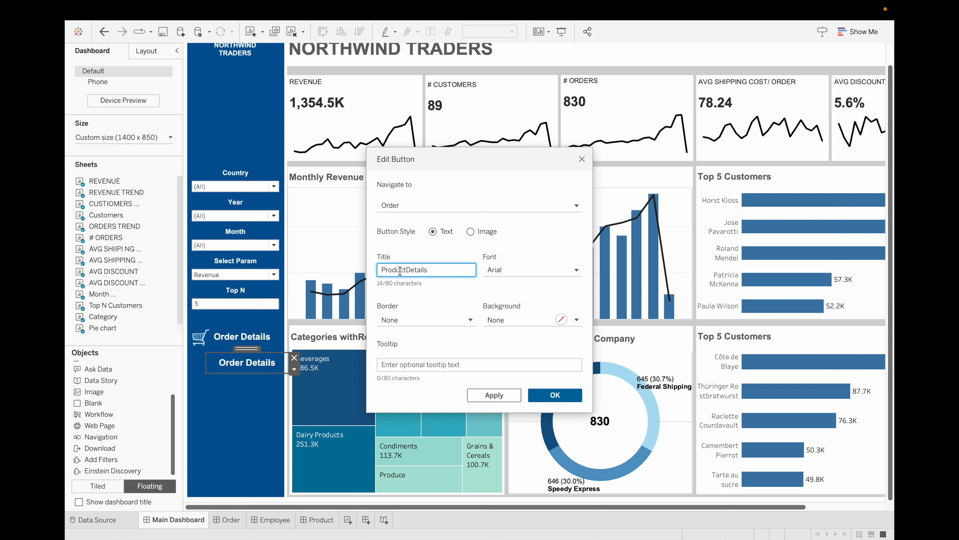
{"action": "left_click", "coordinate": [555, 395]}
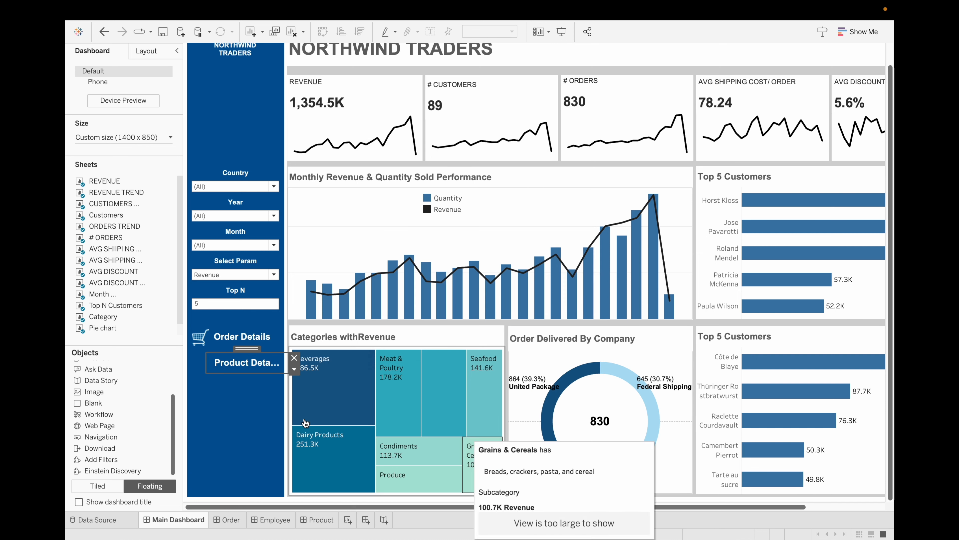
- Duplicate the shopping cart icon and place the copy beside the Product Details button
{"action": "left_click", "coordinate": [199, 344]}
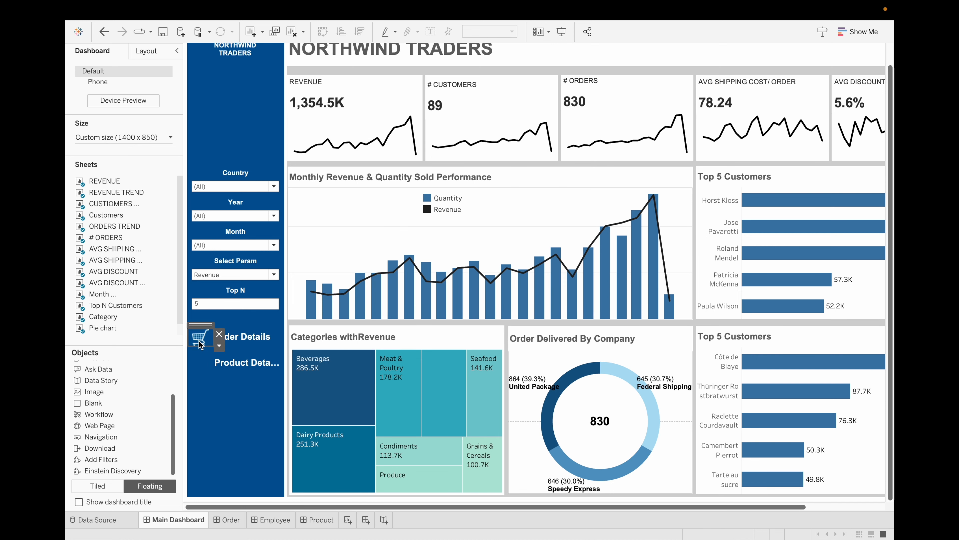
{"action": "left_click_drag", "start_coordinate": [199, 343], "coordinate": [204, 349]}
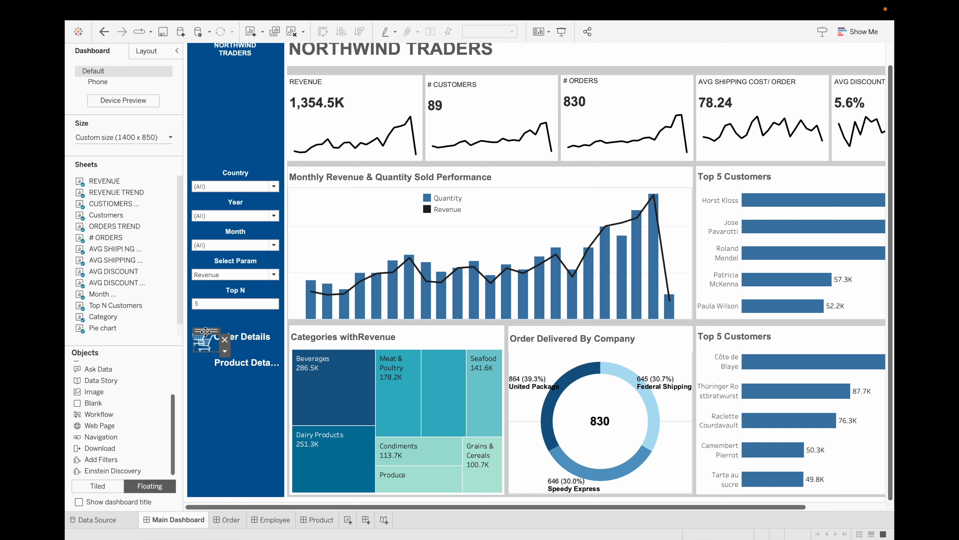
{"action": "left_click_drag", "start_coordinate": [199, 351], "coordinate": [199, 352]}
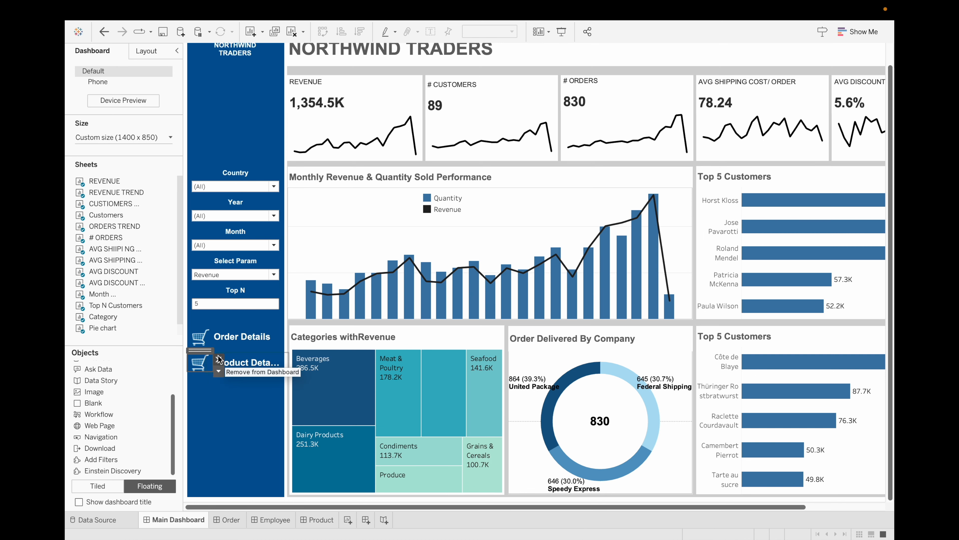
- Replace the image of the icon beside Product Details with Product - T.png
{"action": "left_click", "coordinate": [218, 371]}
{"action": "left_click", "coordinate": [243, 384]}
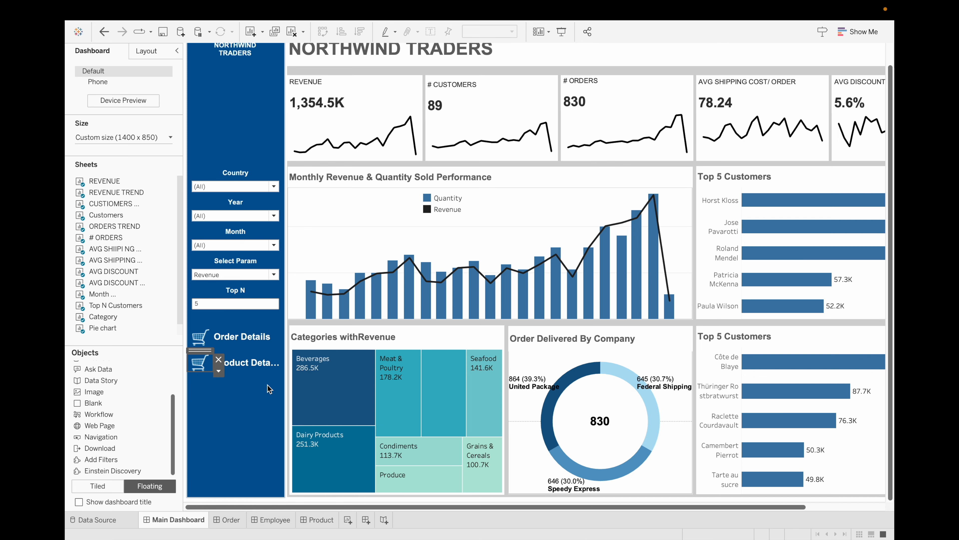
{"action": "left_click", "coordinate": [554, 224]}
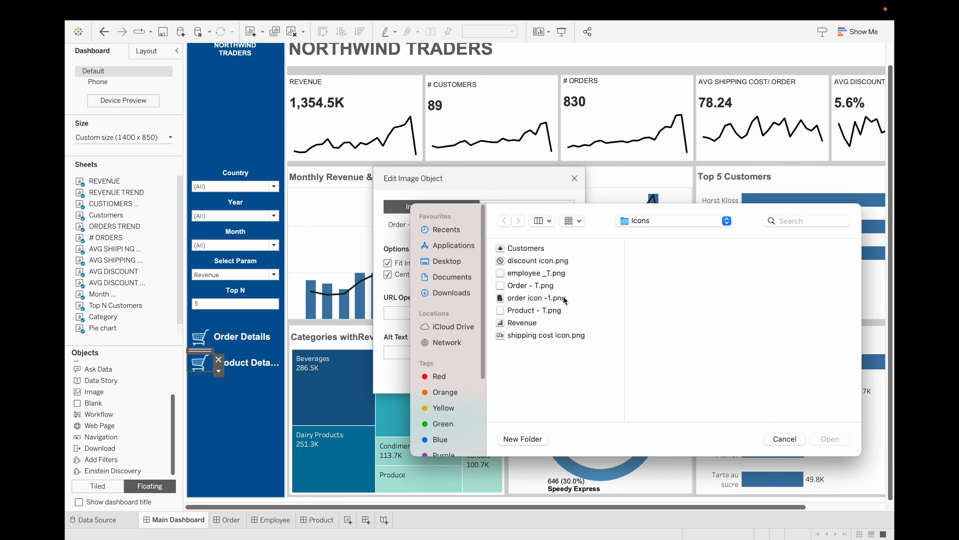
{"action": "left_click", "coordinate": [548, 275]}
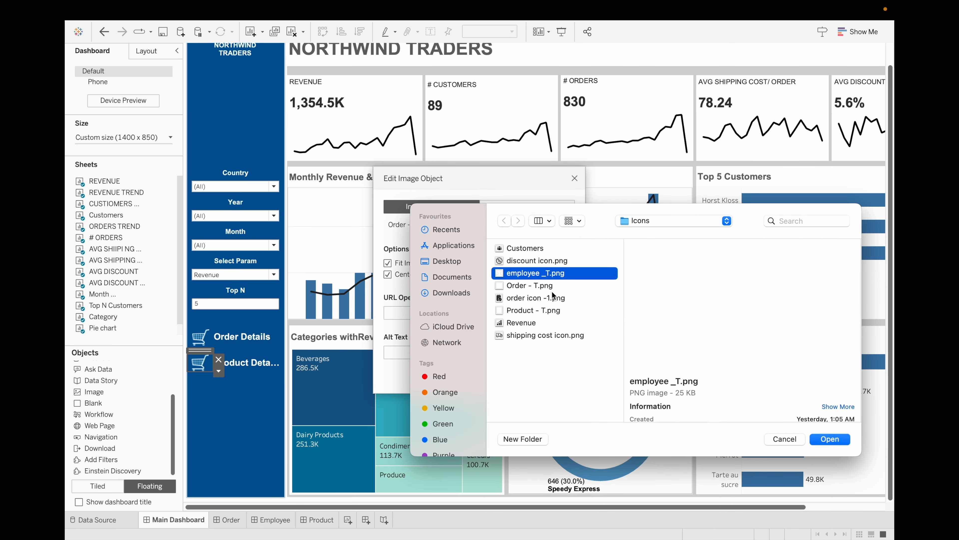
{"action": "left_click", "coordinate": [543, 311]}
{"action": "left_click", "coordinate": [826, 439]}
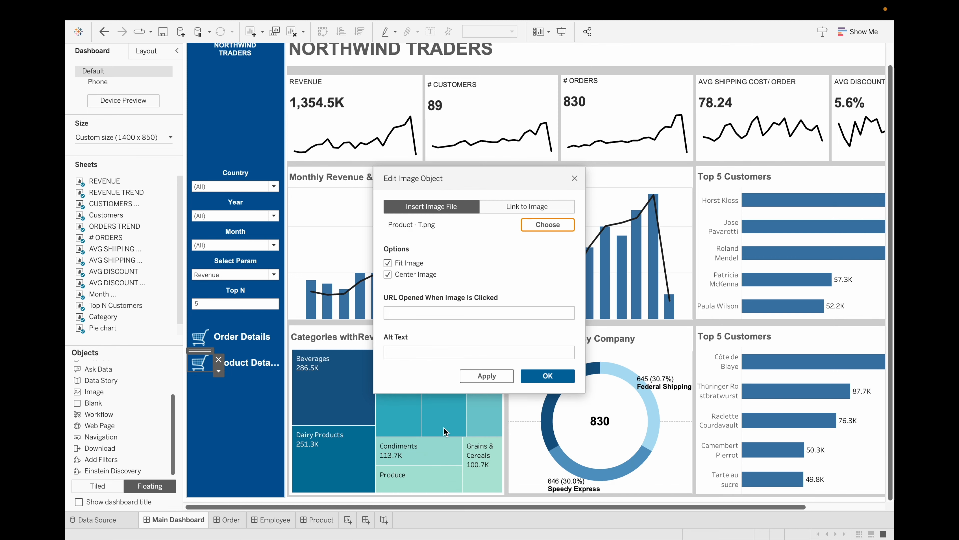
{"action": "left_click", "coordinate": [548, 376]}
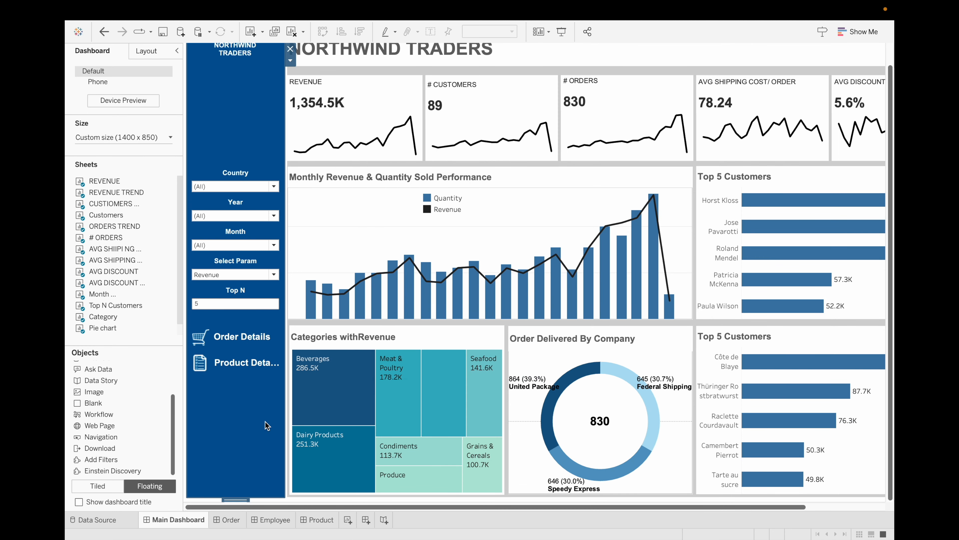
- Duplicate the Product Details button below itself and retitle the copy "Employees"
{"action": "left_click", "coordinate": [252, 367]}
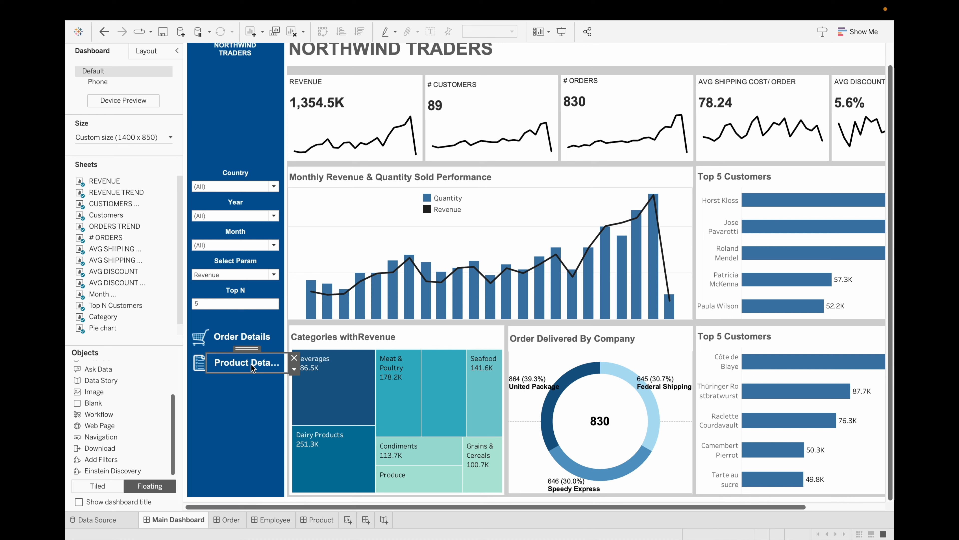
{"action": "left_click_drag", "start_coordinate": [252, 368], "coordinate": [251, 373]}
{"action": "double_click", "coordinate": [247, 391]}
{"action": "triple_click", "coordinate": [431, 272]}
{"action": "key", "text": "BackSpace"}
{"action": "type", "text": "Employee"}
{"action": "left_click", "coordinate": [552, 397]}
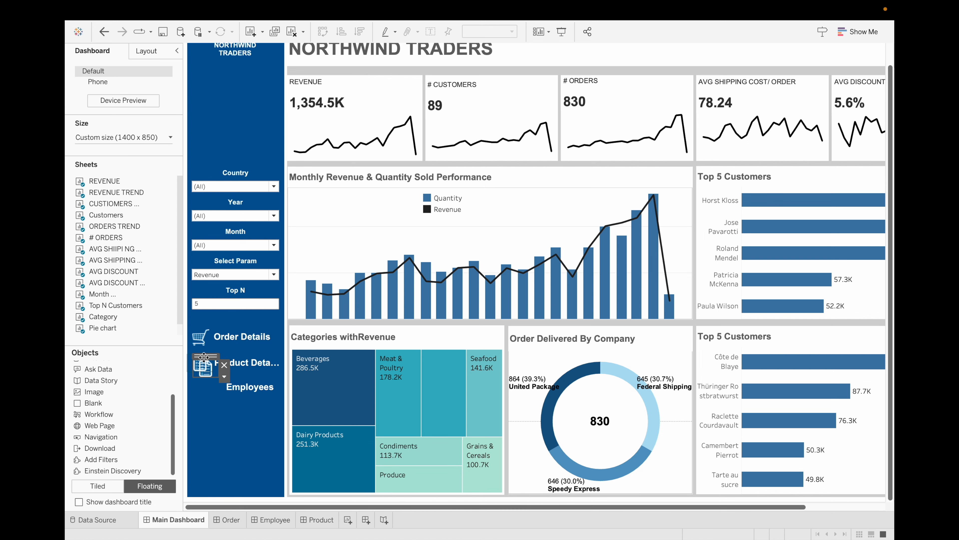
- Place a copy of the product icon in the sidebar and replace its image with employee _T.png
{"action": "left_click", "coordinate": [220, 397]}
{"action": "left_click", "coordinate": [246, 402]}
{"action": "left_click", "coordinate": [548, 224]}
{"action": "double_click", "coordinate": [546, 274]}
{"action": "left_click", "coordinate": [529, 377]}
- Align the Employees button and the employee icon side by side below the Product Details row
{"action": "left_click", "coordinate": [253, 386]}
{"action": "left_click_drag", "start_coordinate": [253, 375], "coordinate": [202, 377]}
{"action": "left_click", "coordinate": [239, 417]}
{"action": "left_click", "coordinate": [202, 393]}
- Extend the Employees button's title to "Employees Details"
{"action": "left_click", "coordinate": [246, 387]}
{"action": "double_click", "coordinate": [246, 388]}
{"action": "left_click", "coordinate": [432, 272]}
{"action": "type", "text": "Detail"}
{"action": "key", "text": "Return"}
{"action": "left_click", "coordinate": [254, 445]}
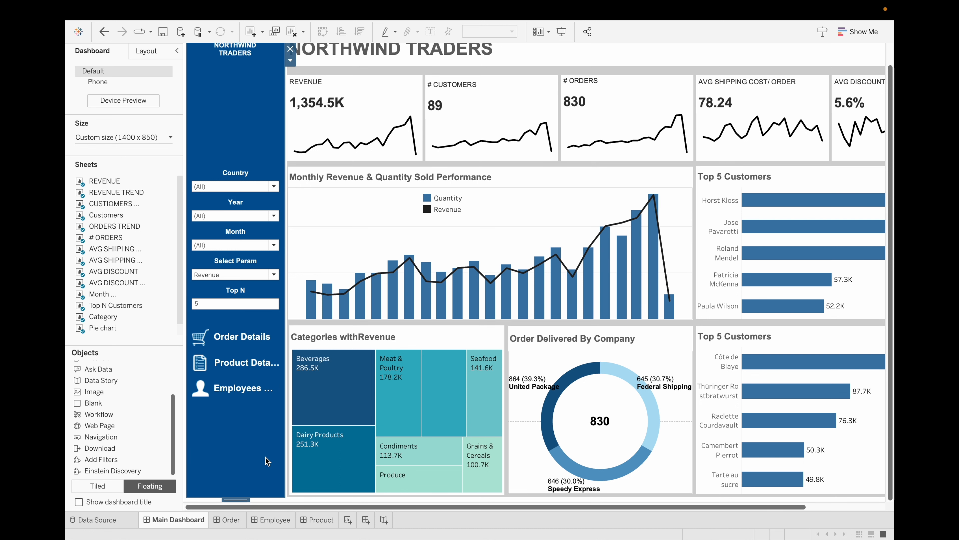
- Test the Order Details button, look at the Employee dashboard, and return to Main Dashboard
{"action": "left_click", "coordinate": [248, 336], "text": "alt"}
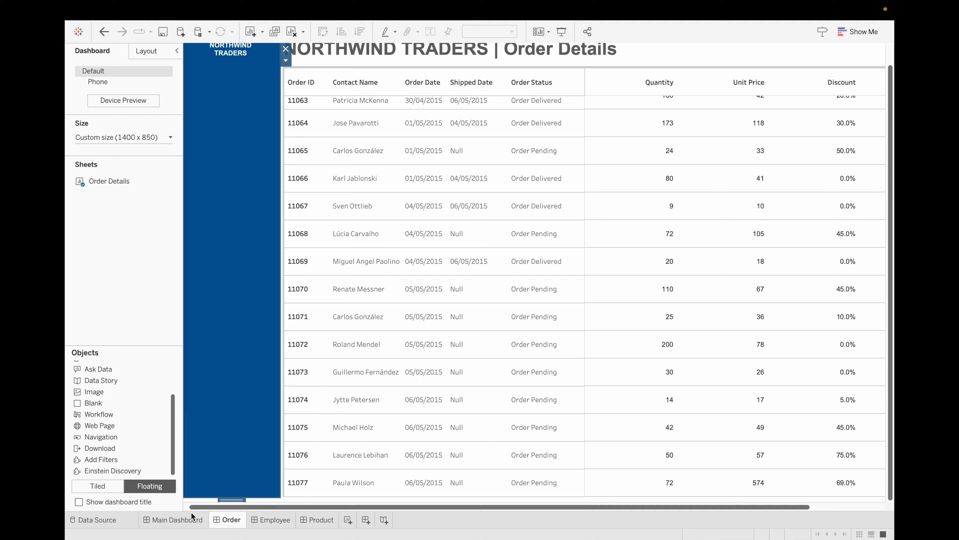
{"action": "mouse_move", "coordinate": [189, 521]}
{"action": "left_click", "coordinate": [271, 520]}
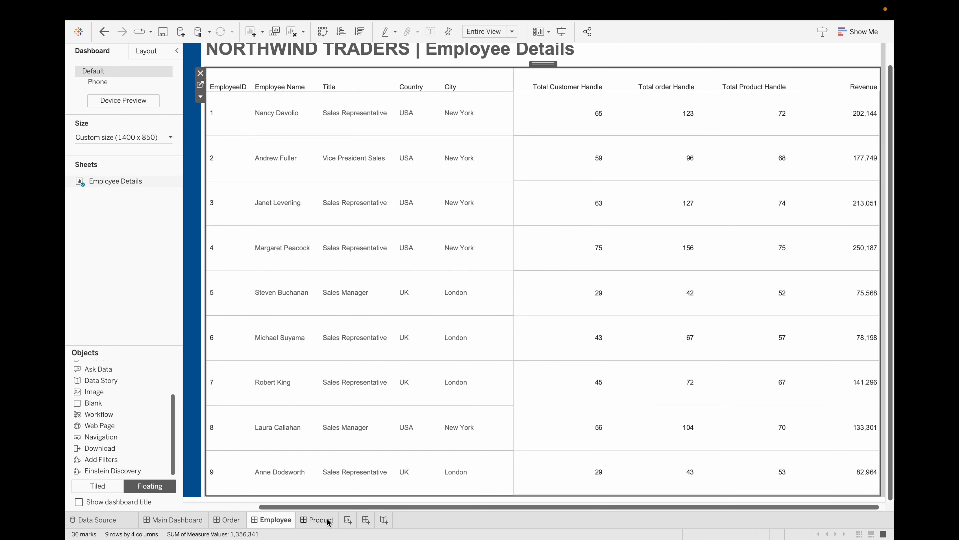
{"action": "left_click", "coordinate": [228, 520]}
{"action": "left_click", "coordinate": [175, 520]}
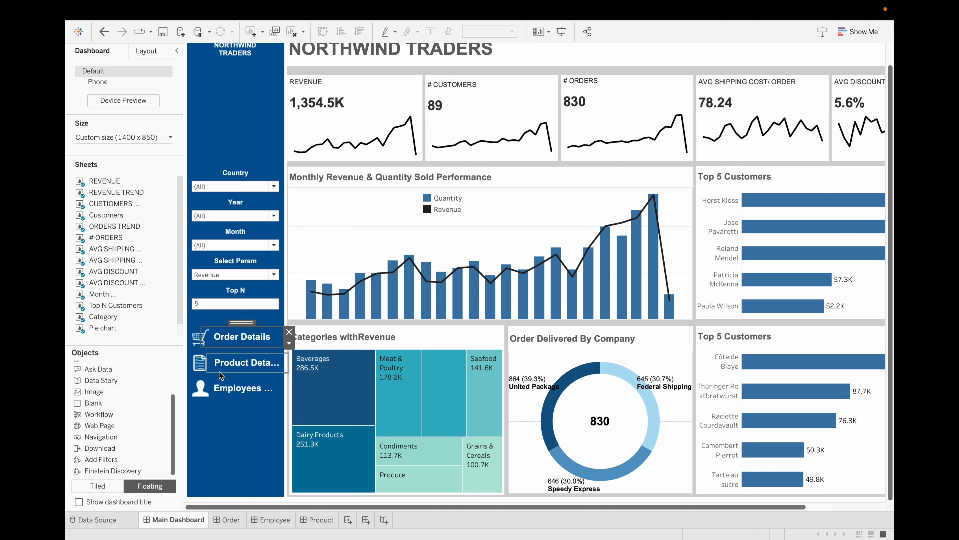
- Test which dashboard the Product Details button opens and return to Main Dashboard
{"action": "left_click", "coordinate": [247, 354]}
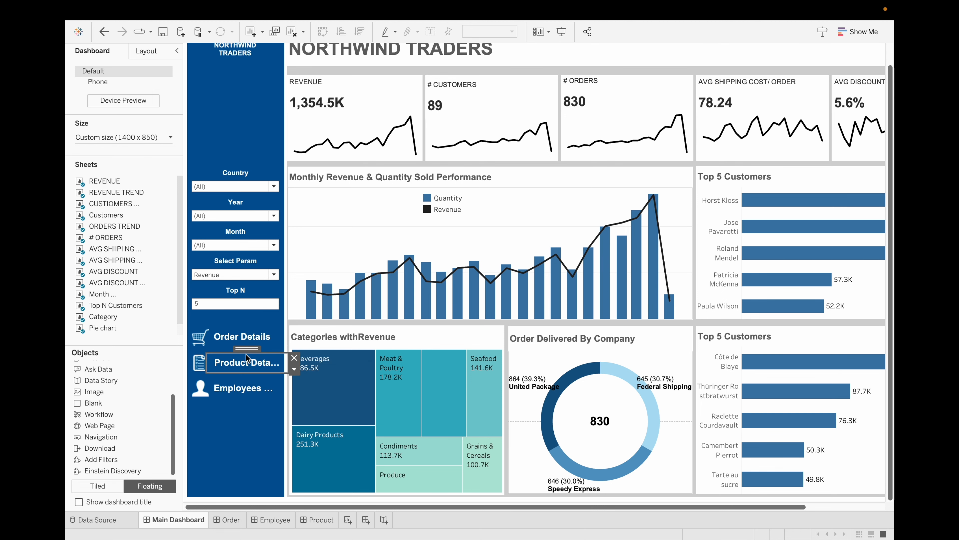
{"action": "left_click", "coordinate": [249, 364], "text": "alt"}
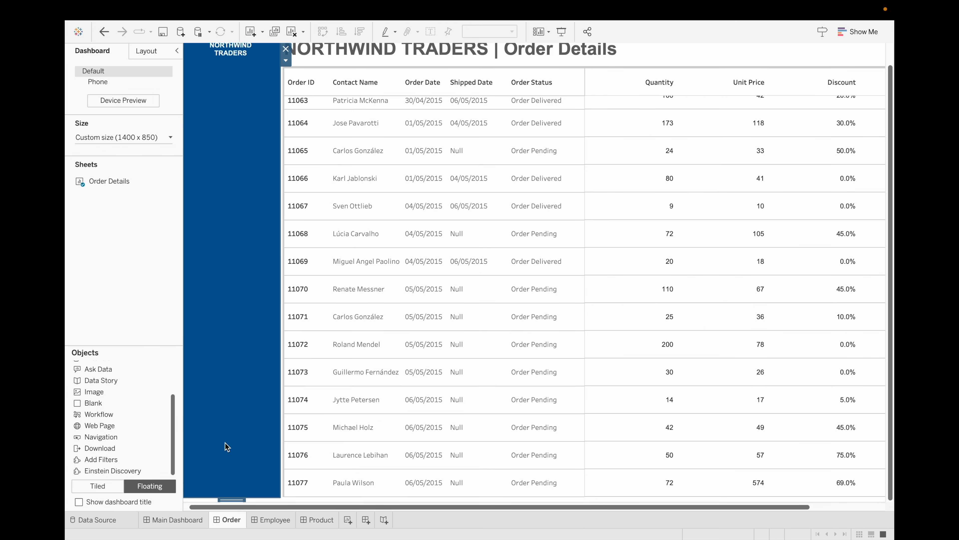
{"action": "left_click", "coordinate": [178, 520]}
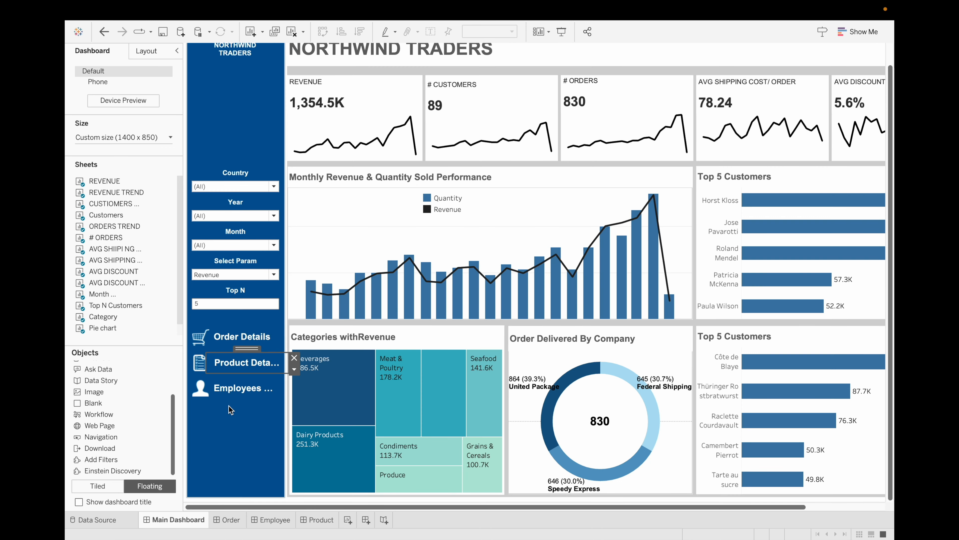
- Set the Product Details button to navigate to the Product dashboard
{"action": "double_click", "coordinate": [249, 364]}
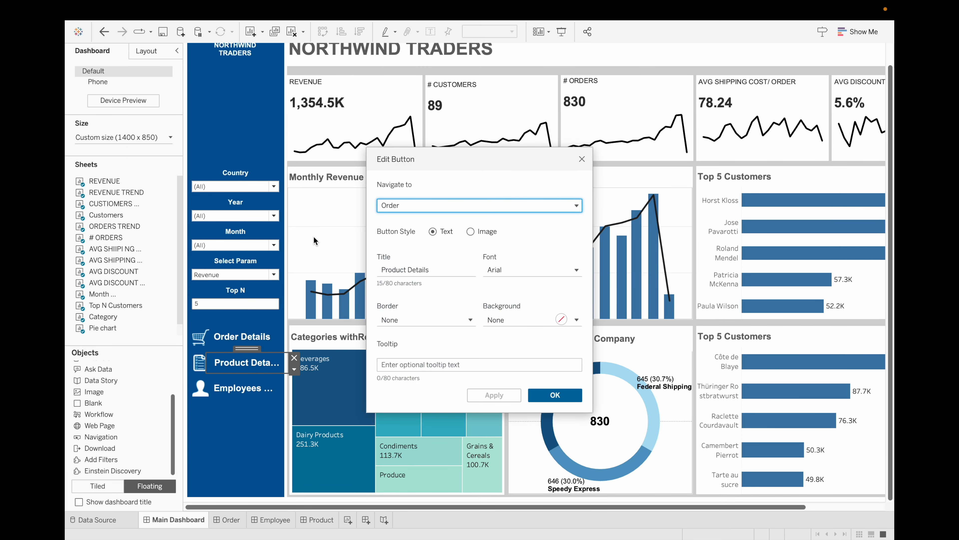
{"action": "left_click", "coordinate": [428, 204]}
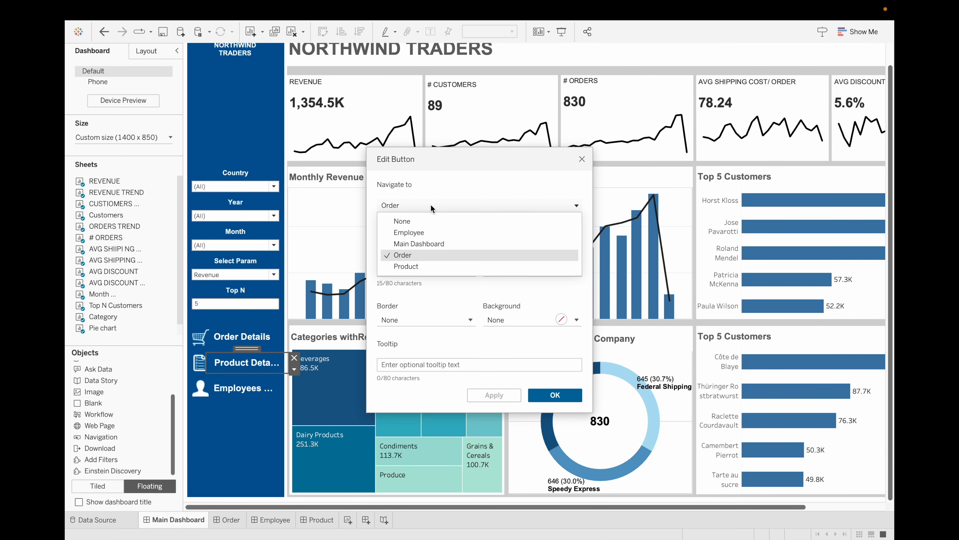
{"action": "left_click", "coordinate": [422, 265]}
{"action": "left_click", "coordinate": [544, 395]}
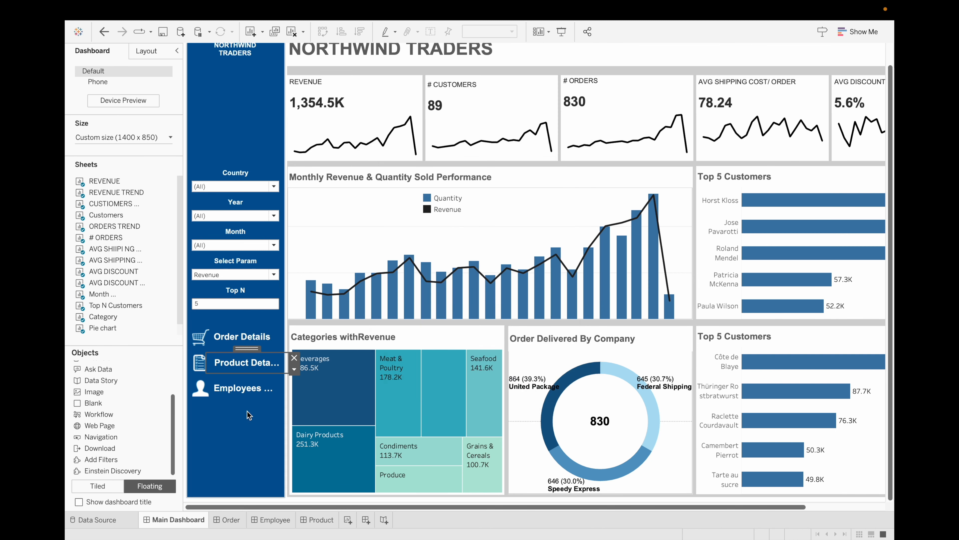
- Set the Employees Details button to navigate to the Employee dashboard
{"action": "left_click", "coordinate": [238, 384]}
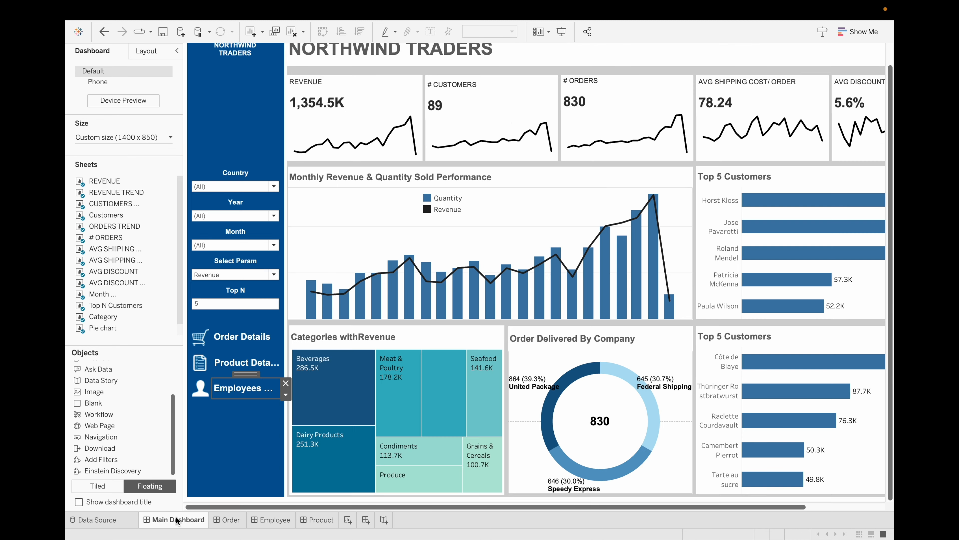
{"action": "left_click", "coordinate": [285, 397]}
{"action": "left_click", "coordinate": [302, 416]}
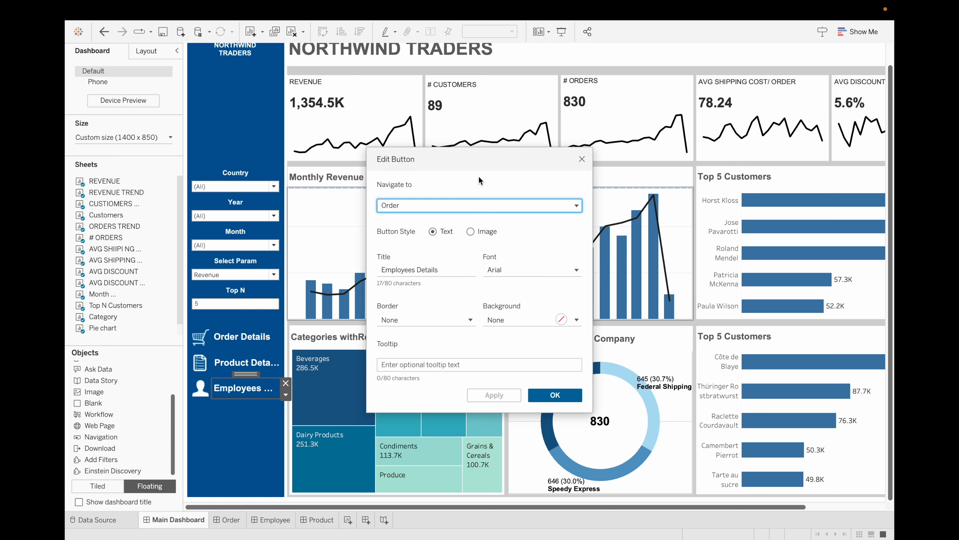
{"action": "left_click", "coordinate": [550, 208]}
{"action": "left_click", "coordinate": [400, 232]}
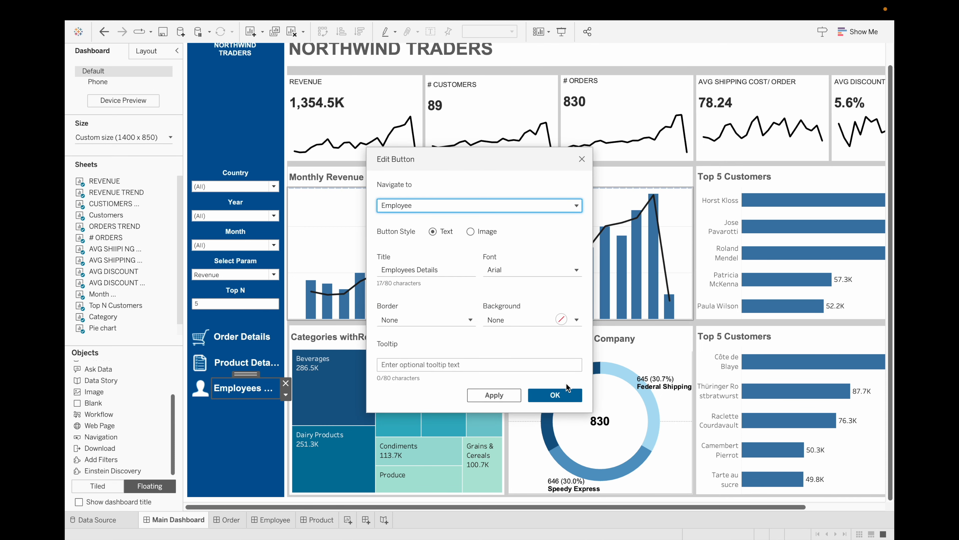
{"action": "left_click", "coordinate": [565, 394]}
{"action": "left_click", "coordinate": [263, 399]}
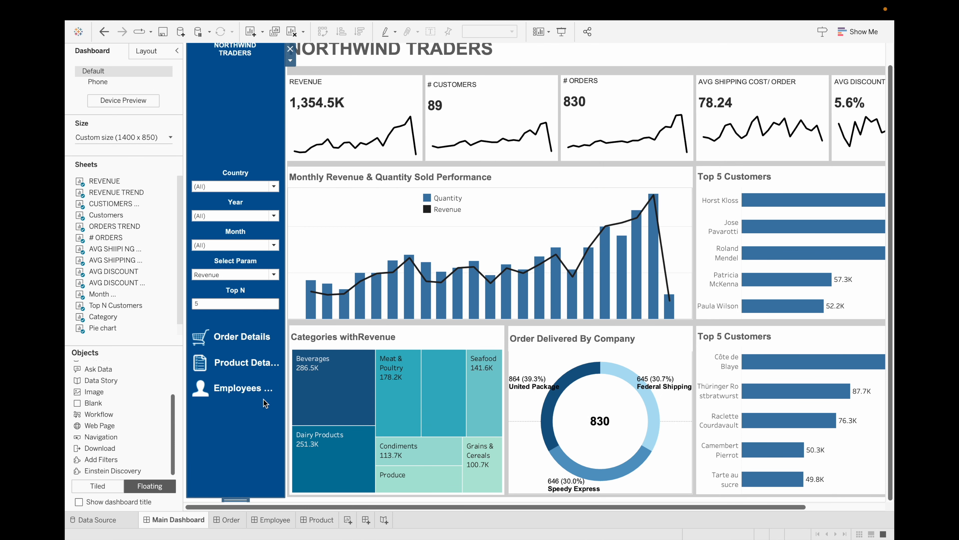
- Test the Product Details button, look through the Order, Employee and Product dashboards, and return to Main Dashboard
{"action": "left_click", "coordinate": [256, 358], "text": "alt"}
{"action": "left_click", "coordinate": [181, 523]}
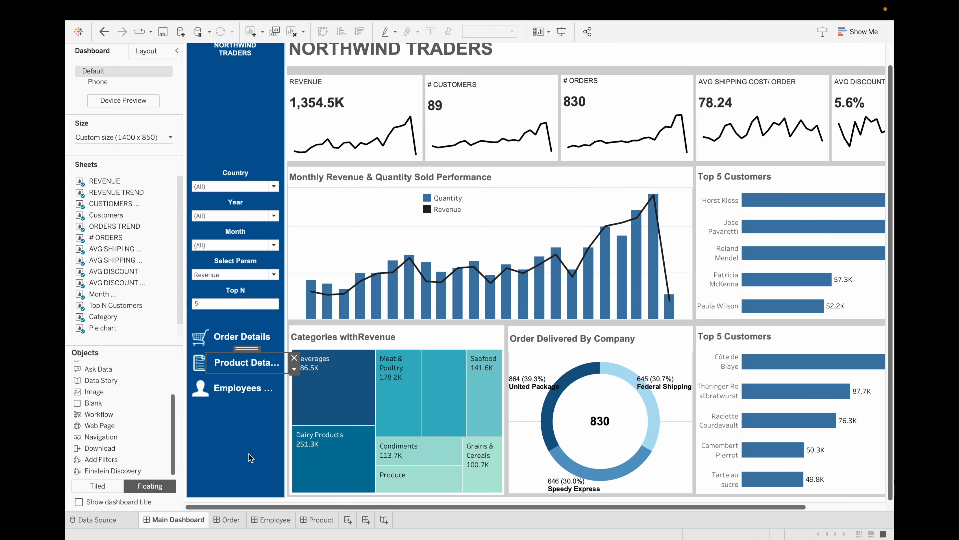
{"action": "left_click", "coordinate": [239, 464]}
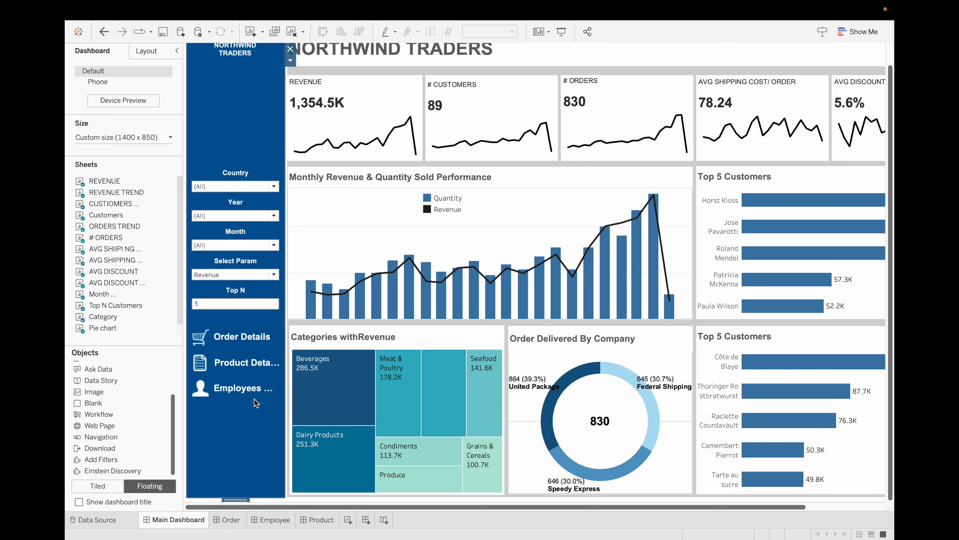
{"action": "left_click", "coordinate": [229, 524]}
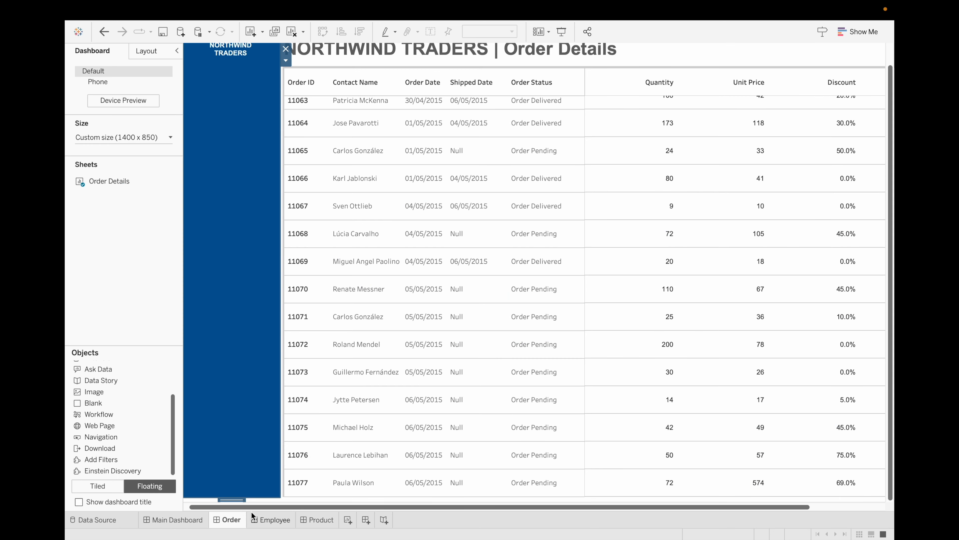
{"action": "left_click", "coordinate": [285, 525]}
{"action": "left_click", "coordinate": [328, 524]}
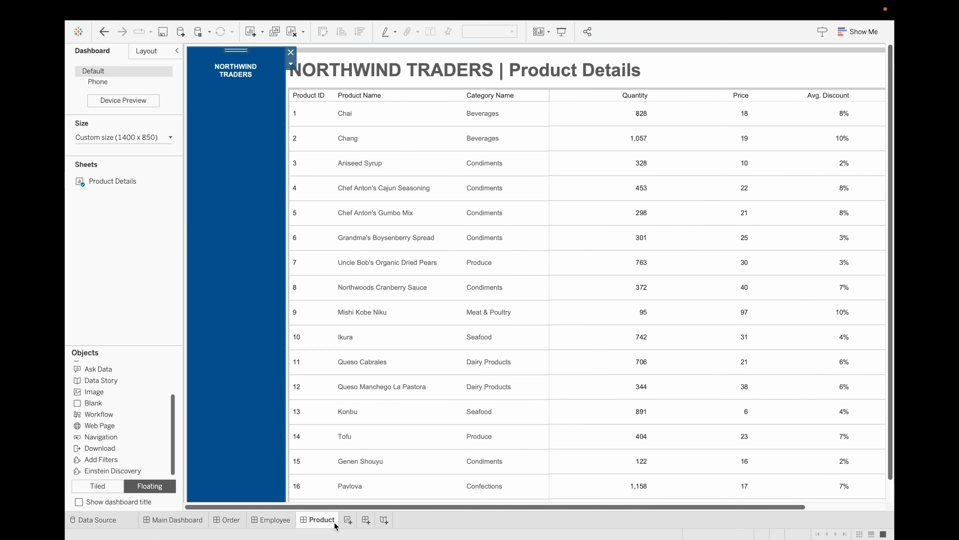
{"action": "left_click", "coordinate": [225, 524]}
{"action": "left_click", "coordinate": [174, 522]}
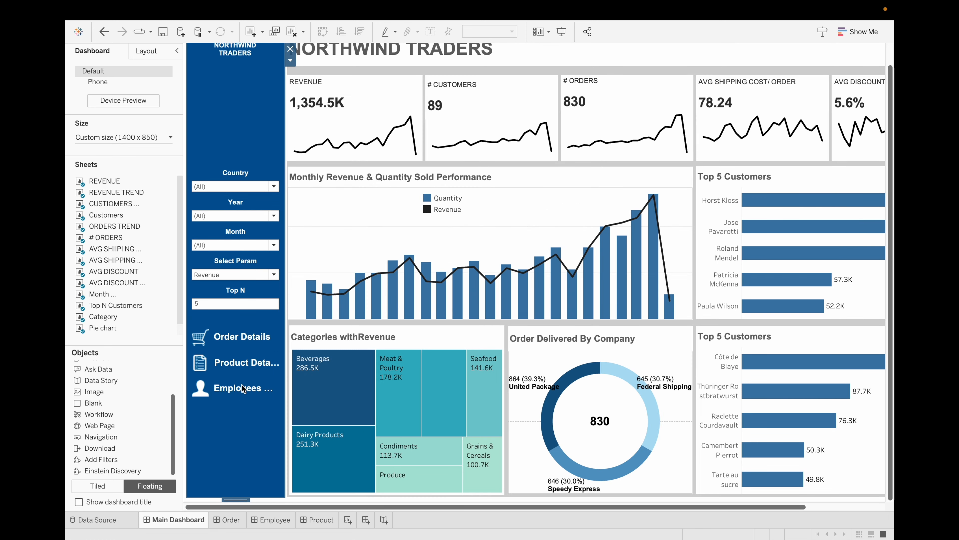
- Copy the Order Details button from Main Dashboard to the Order dashboard and place it midway down the blue sidebar
{"action": "left_click", "coordinate": [242, 336]}
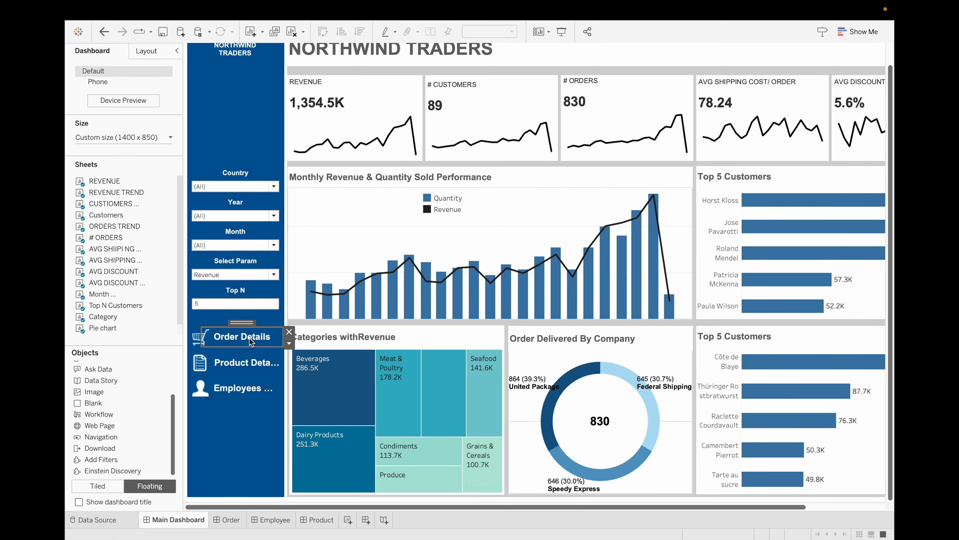
{"action": "left_click", "coordinate": [233, 518]}
{"action": "right_click", "coordinate": [251, 328]}
{"action": "left_click", "coordinate": [231, 351]}
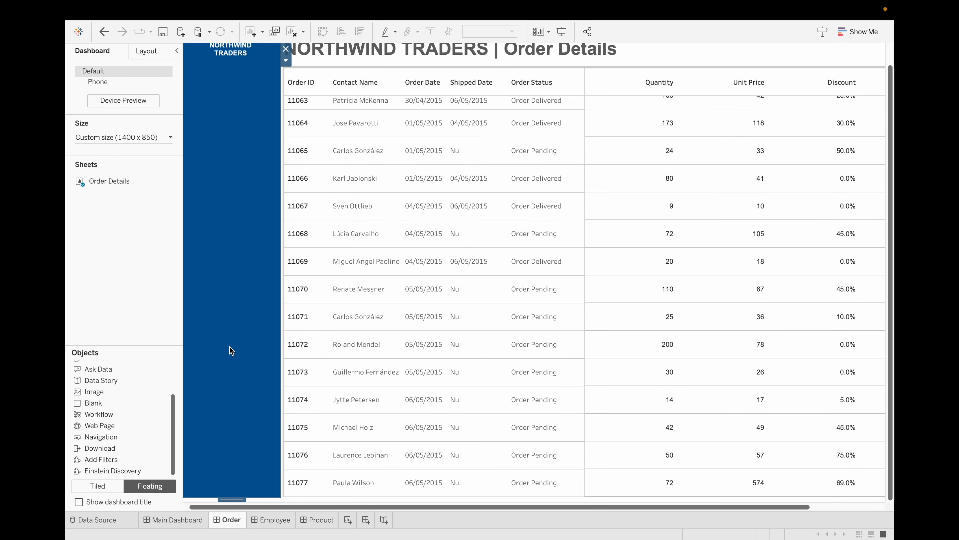
{"action": "left_click", "coordinate": [231, 351]}
{"action": "scroll", "coordinate": [242, 136], "scroll_direction": "up", "scroll_amount": 1}
{"action": "left_click_drag", "start_coordinate": [226, 45], "coordinate": [254, 217]}
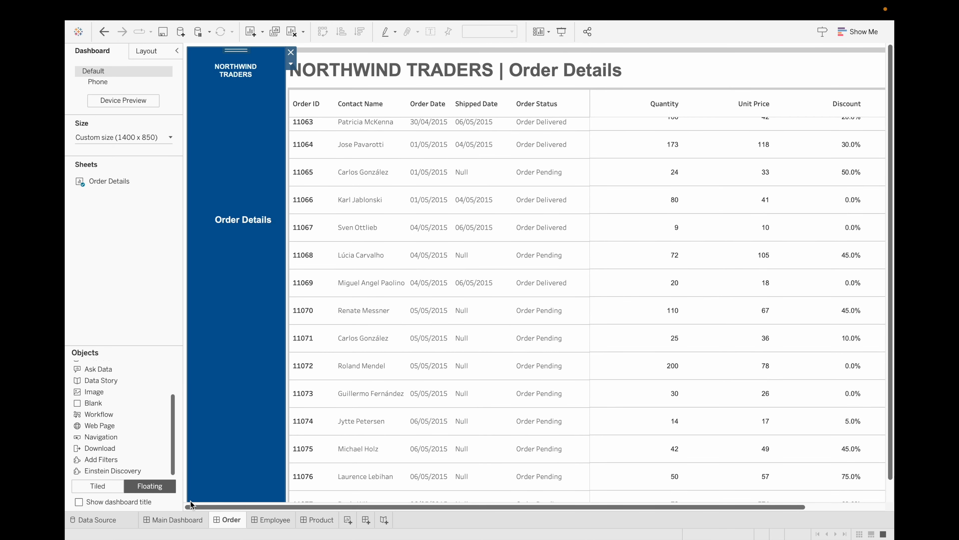
- Copy the Product Details button from Main Dashboard to the Order dashboard and place it below Order Details
{"action": "left_click", "coordinate": [176, 519]}
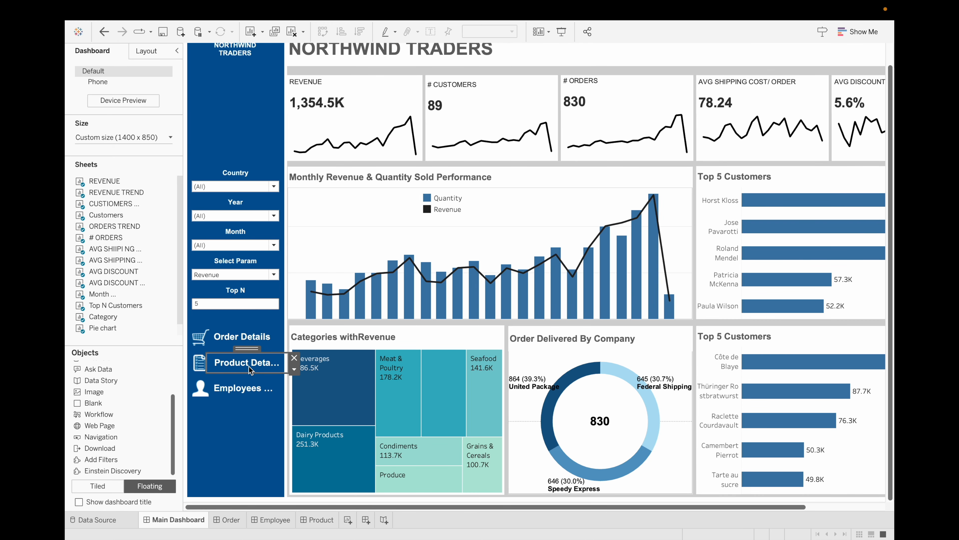
{"action": "left_click", "coordinate": [229, 520]}
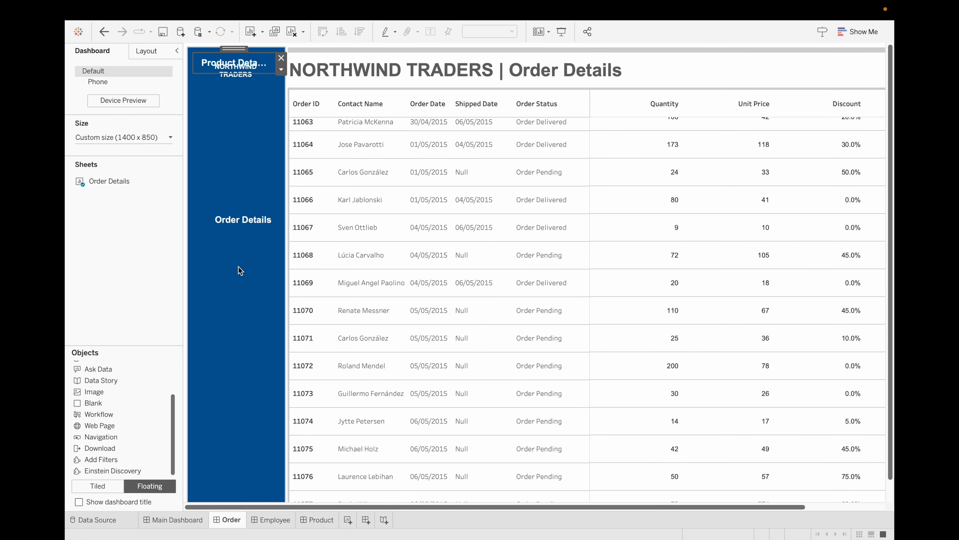
{"action": "left_click_drag", "start_coordinate": [244, 64], "coordinate": [241, 232]}
- Copy the Employees Details button from Main Dashboard to the Order dashboard and place it below Product Details
{"action": "left_click", "coordinate": [175, 519]}
{"action": "left_click", "coordinate": [240, 389]}
{"action": "key", "text": "ctrl+c"}
{"action": "left_click", "coordinate": [228, 519]}
{"action": "key", "text": "ctrl+v"}
{"action": "left_click_drag", "start_coordinate": [243, 74], "coordinate": [243, 265]}
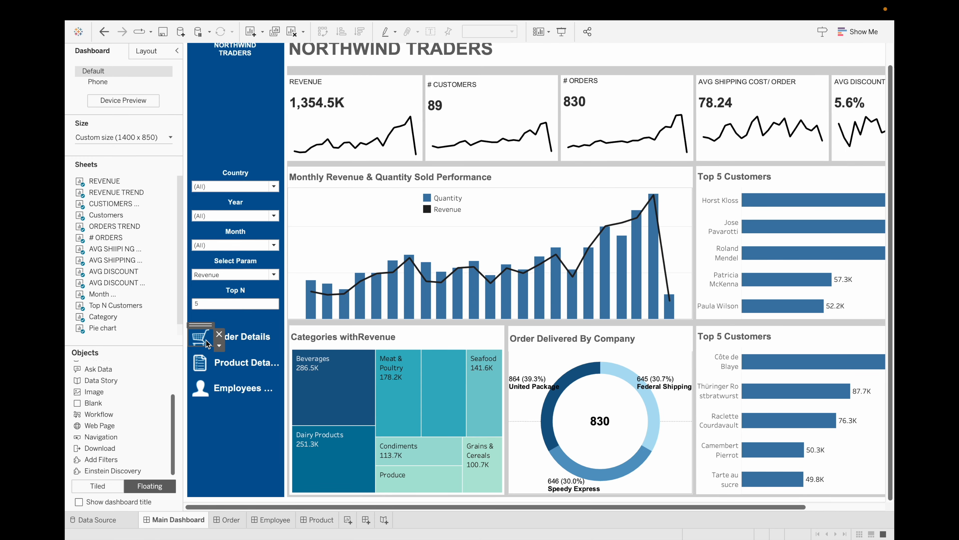
- Copy the cart and document icons from Main Dashboard to the Order dashboard, beside the Order Details and Product Details buttons
{"action": "left_click", "coordinate": [207, 343]}
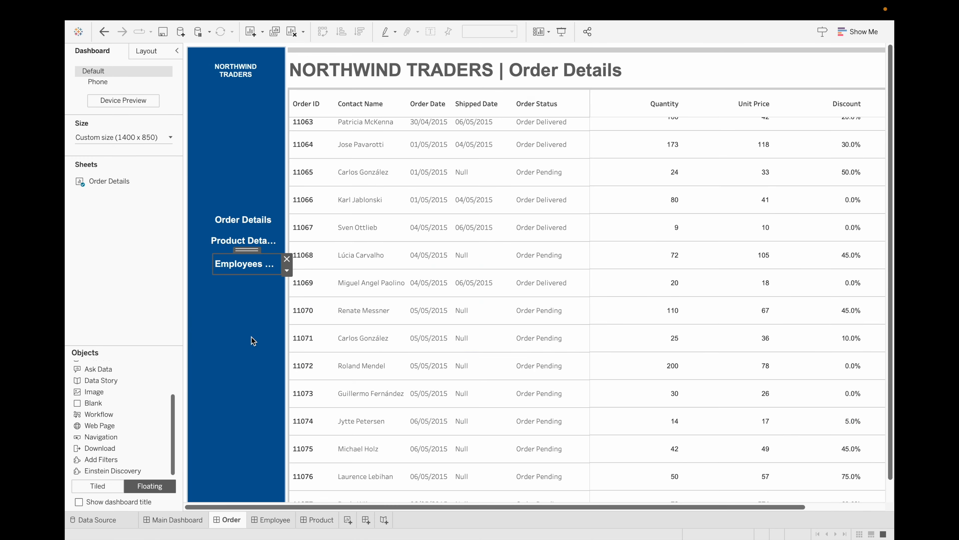
{"action": "left_click", "coordinate": [168, 517]}
{"action": "left_click", "coordinate": [205, 364]}
{"action": "key", "text": "super+c"}
{"action": "left_click", "coordinate": [229, 518]}
{"action": "key", "text": "super+v"}
{"action": "left_click_drag", "start_coordinate": [207, 51], "coordinate": [203, 231]}
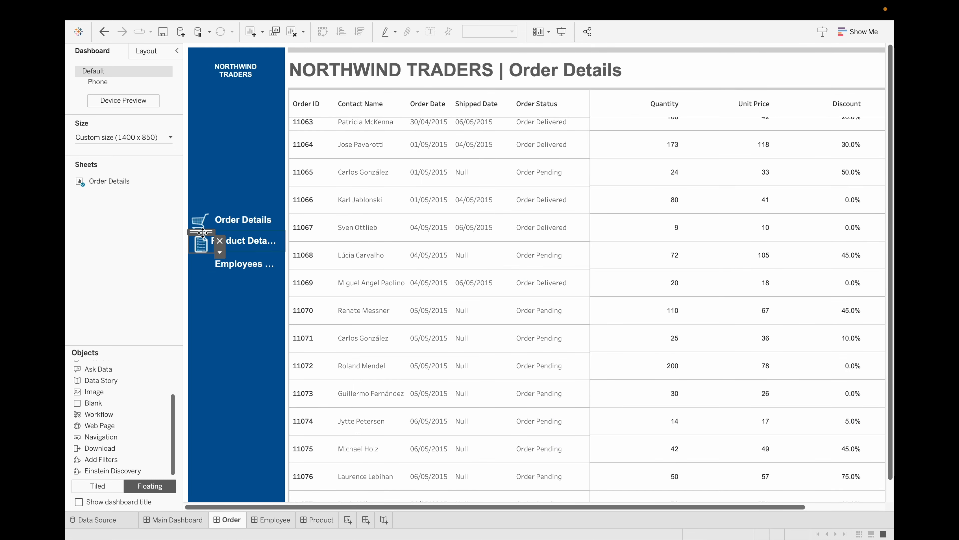
- Copy the person icon from Main Dashboard to the Order dashboard and place it beside the Employees Details button
{"action": "left_click", "coordinate": [169, 519]}
{"action": "left_click", "coordinate": [203, 395]}
{"action": "key", "text": "super+c"}
{"action": "left_click", "coordinate": [229, 519]}
{"action": "key", "text": "super+v"}
{"action": "left_click_drag", "start_coordinate": [206, 46], "coordinate": [201, 248]}
- Widen the Order Details button and shift the document and person icons closer to the sidebar's outer edge
{"action": "left_click", "coordinate": [233, 353]}
{"action": "left_click", "coordinate": [247, 218]}
{"action": "left_click_drag", "start_coordinate": [250, 205], "coordinate": [281, 219]}
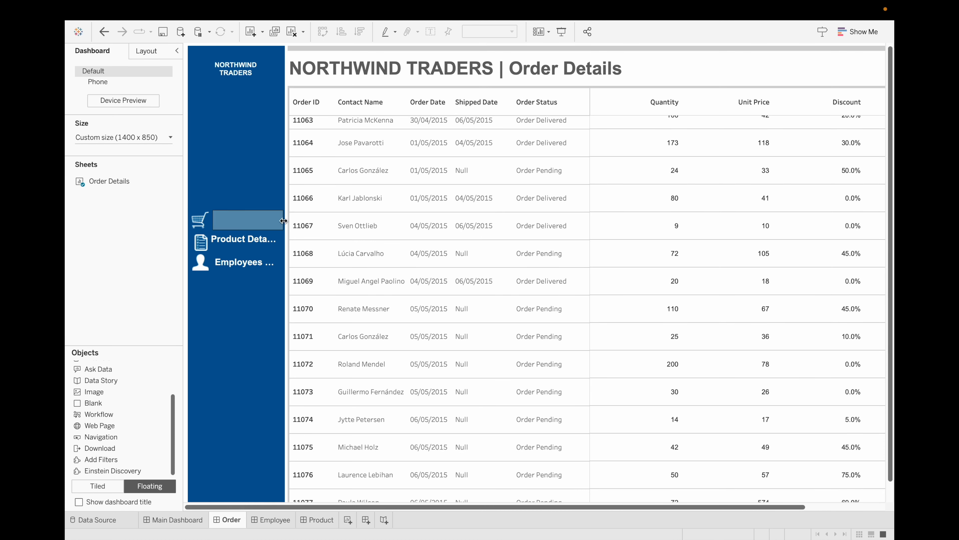
{"action": "left_click", "coordinate": [204, 238]}
{"action": "left_click_drag", "start_coordinate": [203, 230], "coordinate": [200, 230]}
{"action": "left_click", "coordinate": [203, 262]}
- Set the Order dashboard's Order Details button to navigate to Main Dashboard and retitle it "Overview"
{"action": "left_click", "coordinate": [269, 223]}
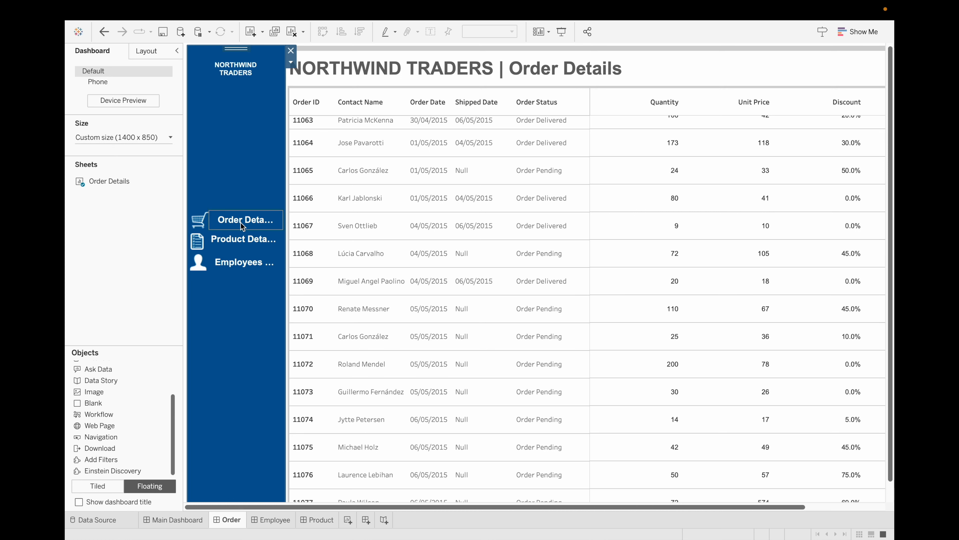
{"action": "double_click", "coordinate": [269, 223]}
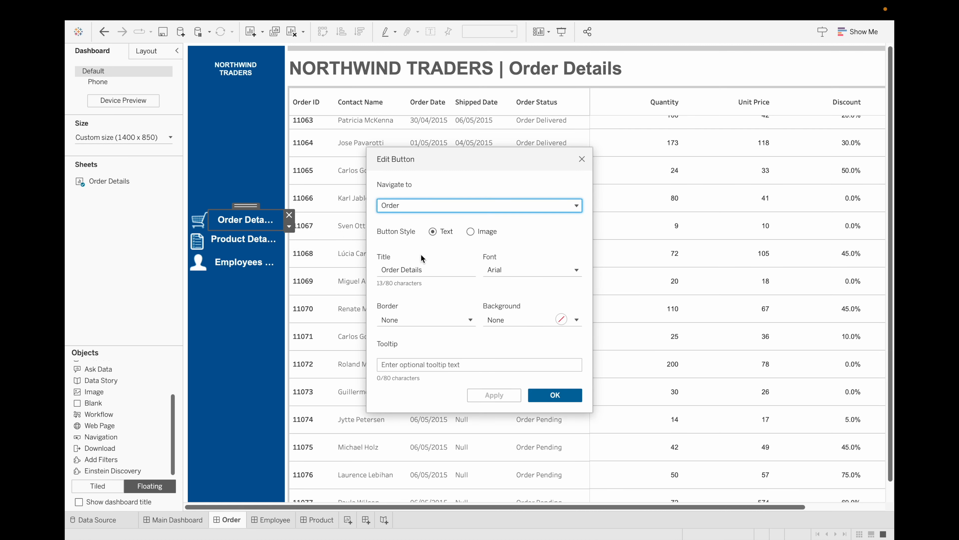
{"action": "left_click", "coordinate": [515, 206]}
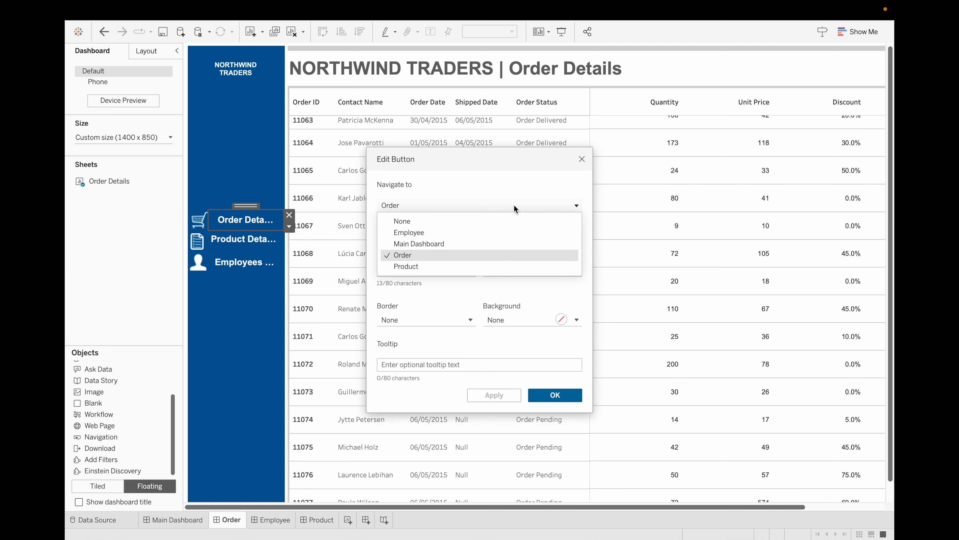
{"action": "left_click", "coordinate": [469, 243]}
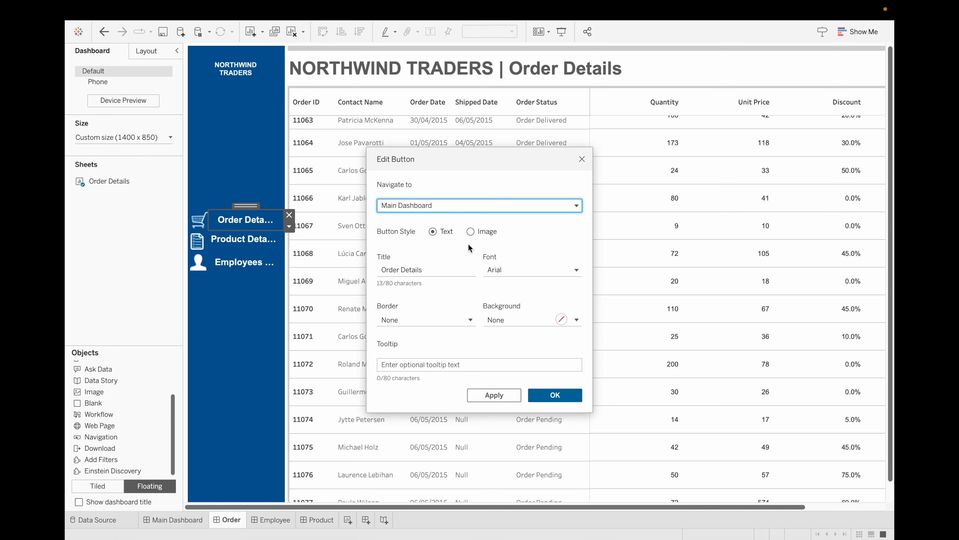
{"action": "left_click", "coordinate": [430, 265]}
{"action": "triple_click", "coordinate": [441, 269]}
{"action": "type", "text": "Overview"}
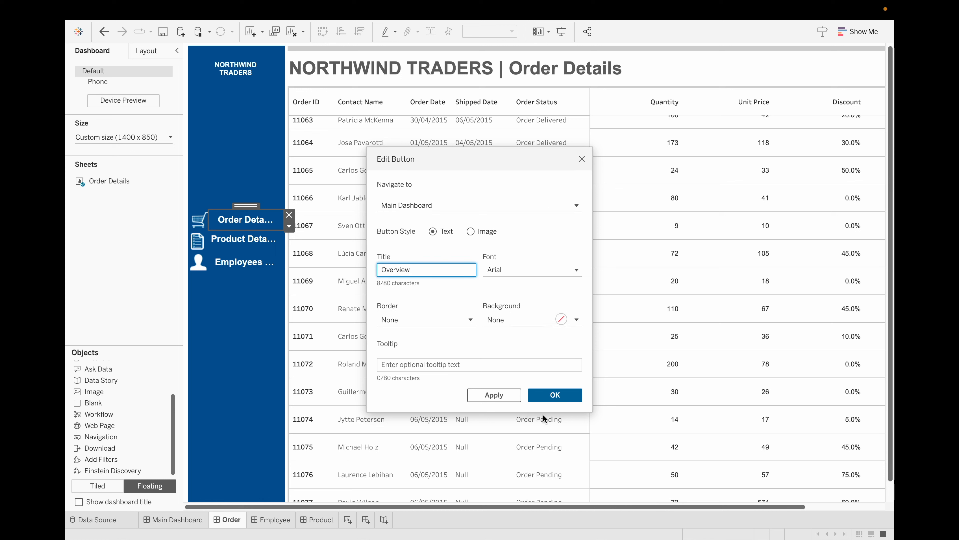
{"action": "left_click", "coordinate": [554, 395]}
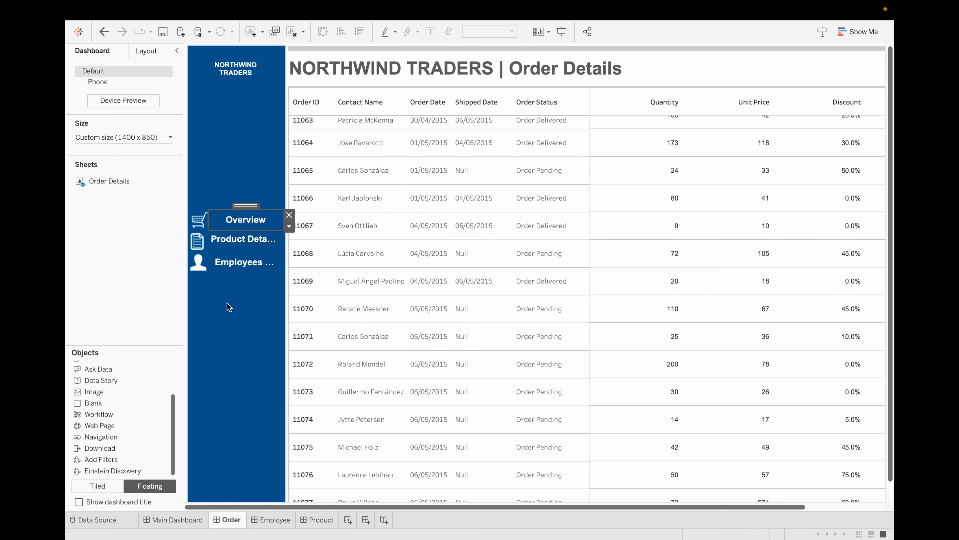
- Remove the cart icon from the Order dashboard and reposition the Overview button above Product Details
{"action": "left_click", "coordinate": [199, 219]}
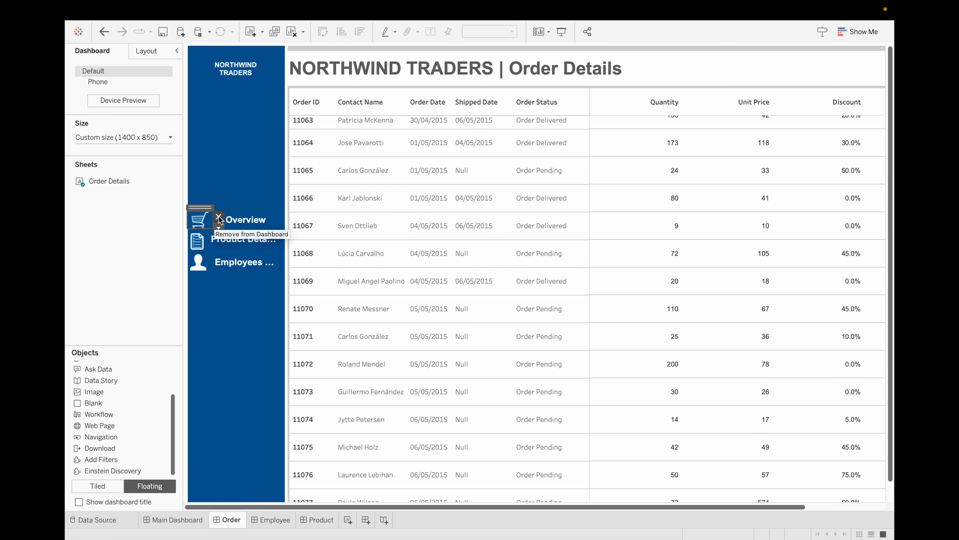
{"action": "left_click", "coordinate": [219, 219]}
{"action": "left_click_drag", "start_coordinate": [242, 219], "coordinate": [236, 200]}
{"action": "left_click", "coordinate": [255, 330]}
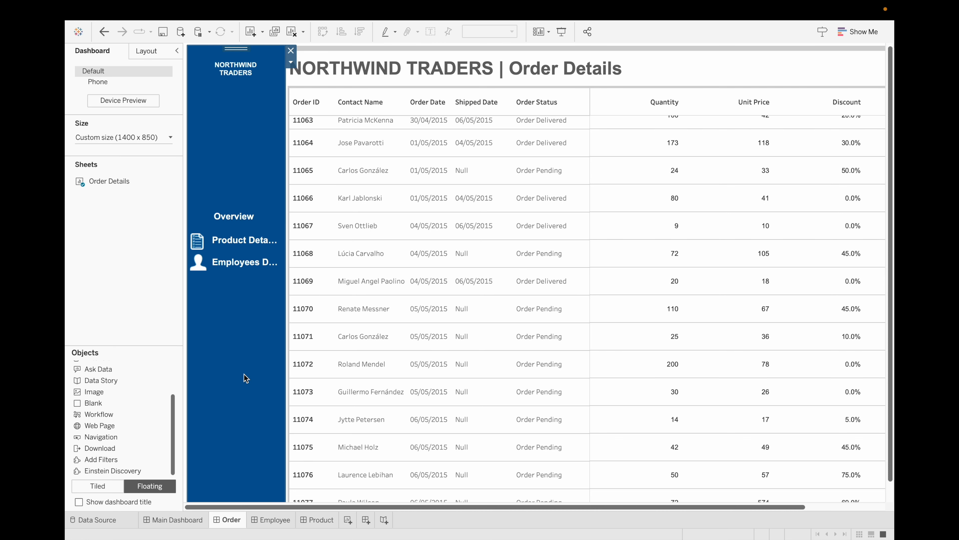
- Copy the Overview and Product Details buttons from the Order dashboard into the Employee dashboard's sidebar, one below the other
{"action": "left_click", "coordinate": [235, 217]}
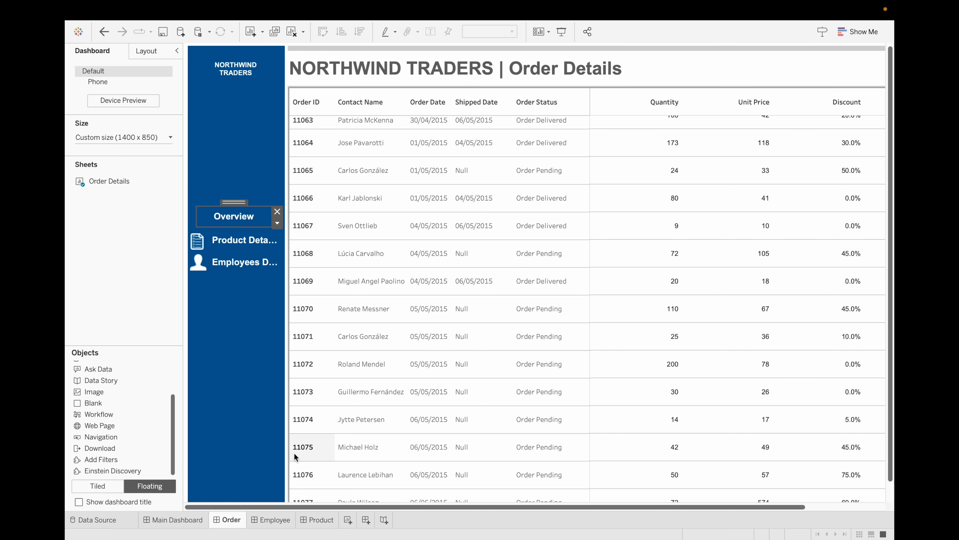
{"action": "left_click", "coordinate": [274, 519]}
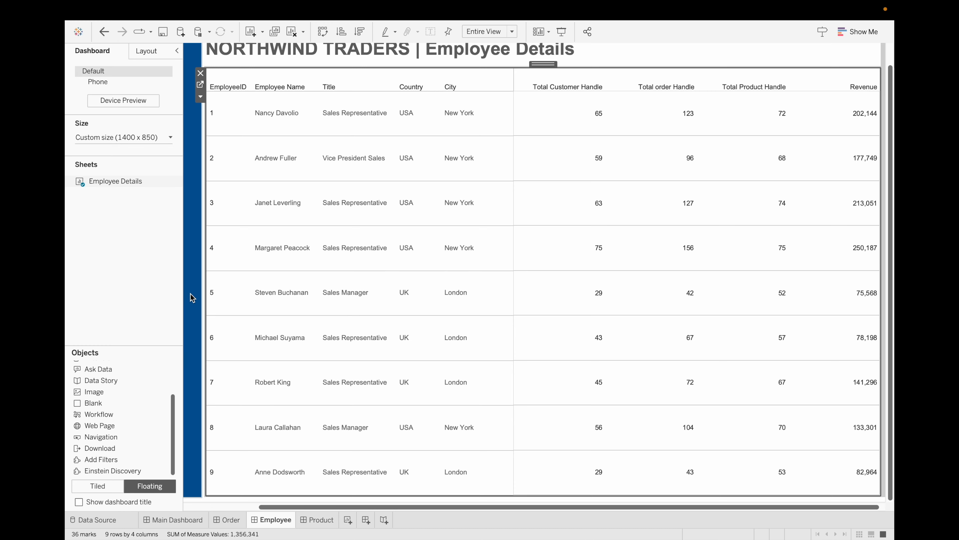
{"action": "left_click", "coordinate": [215, 273]}
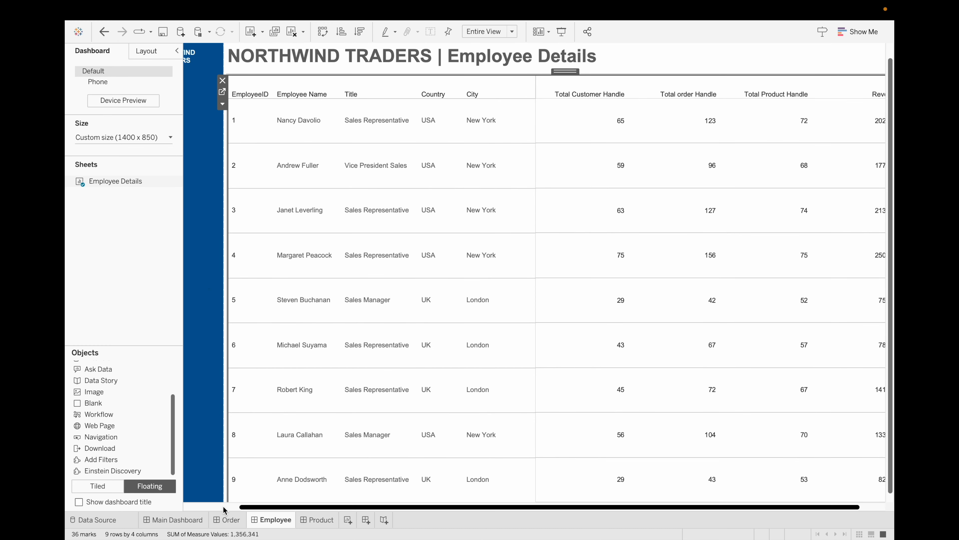
{"action": "left_click", "coordinate": [229, 519]}
{"action": "left_click", "coordinate": [271, 519]}
{"action": "left_click", "coordinate": [245, 230]}
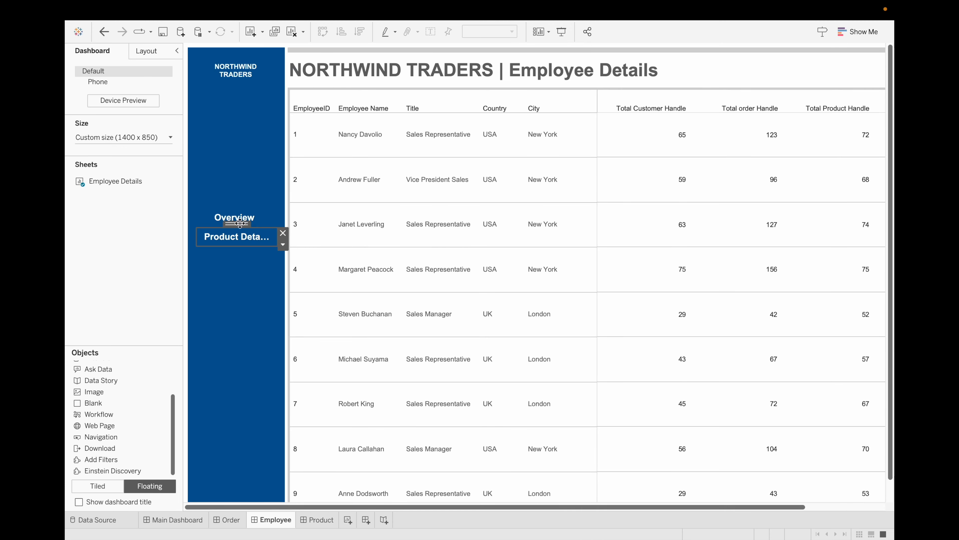
- Paste the Order dashboard's Employees Details button onto the Employee and Product dashboards, placing the Product copy midway down the sidebar
{"action": "left_click", "coordinate": [246, 231], "text": "alt"}
{"action": "left_click", "coordinate": [238, 261]}
{"action": "left_click", "coordinate": [270, 519]}
{"action": "key", "text": "ctrl+v"}
{"action": "left_click", "coordinate": [317, 519]}
{"action": "key", "text": "ctrl+v"}
{"action": "left_click_drag", "start_coordinate": [236, 66], "coordinate": [249, 293]}
- Copy the Product Details button from the Employee dashboard to the Product dashboard and place it above Employees Details
{"action": "left_click", "coordinate": [271, 519]}
{"action": "left_click", "coordinate": [317, 519]}
{"action": "key", "text": "ctrl+v"}
{"action": "left_click_drag", "start_coordinate": [236, 67], "coordinate": [242, 274]}
- Copy the Overview button from the Employee dashboard to the Product dashboard and place it above Product Details
{"action": "left_click", "coordinate": [271, 519]}
{"action": "left_click", "coordinate": [234, 217]}
{"action": "key", "text": "ctrl+c"}
{"action": "left_click", "coordinate": [317, 519]}
{"action": "key", "text": "ctrl+v"}
{"action": "left_click_drag", "start_coordinate": [236, 66], "coordinate": [249, 248]}
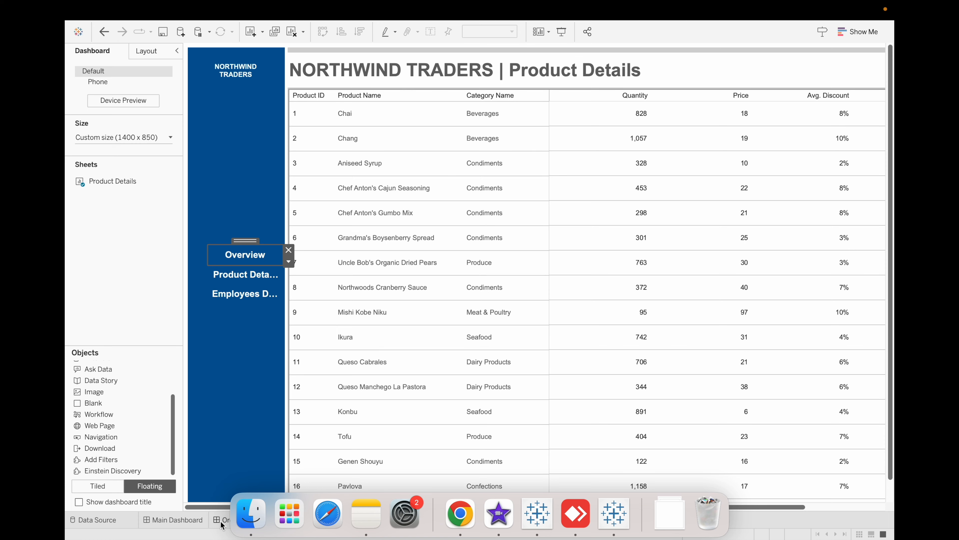
- Copy the document icon from the Order dashboard to the Product dashboard and place it beside the Product Details button
{"action": "left_click", "coordinate": [222, 523]}
{"action": "left_click", "coordinate": [196, 244], "text": "alt"}
{"action": "left_click", "coordinate": [199, 246]}
{"action": "left_click", "coordinate": [207, 236], "text": "alt"}
{"action": "left_click", "coordinate": [206, 52]}
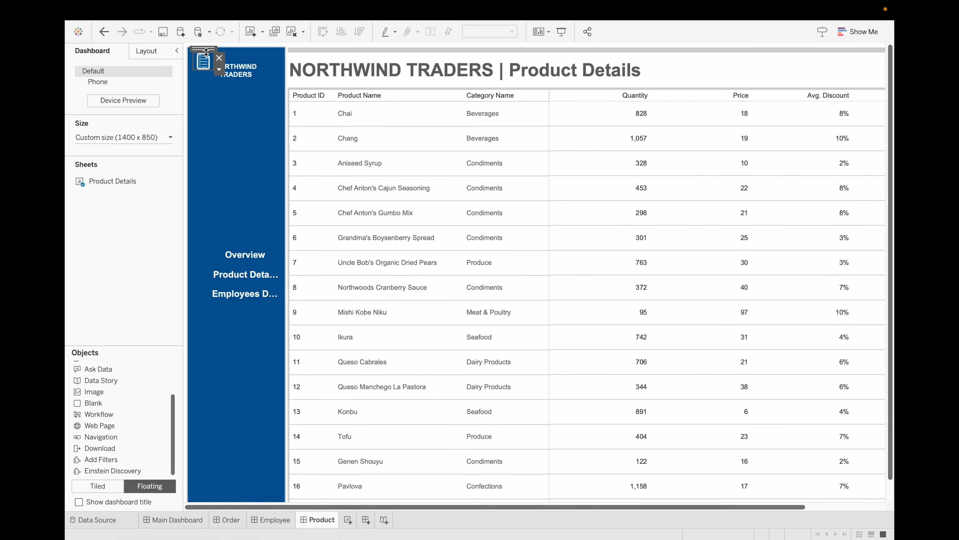
- Copy the person icon from the Order dashboard to the Product dashboard and place it beside the Employees Details button
{"action": "left_click", "coordinate": [173, 520]}
{"action": "left_click", "coordinate": [227, 520]}
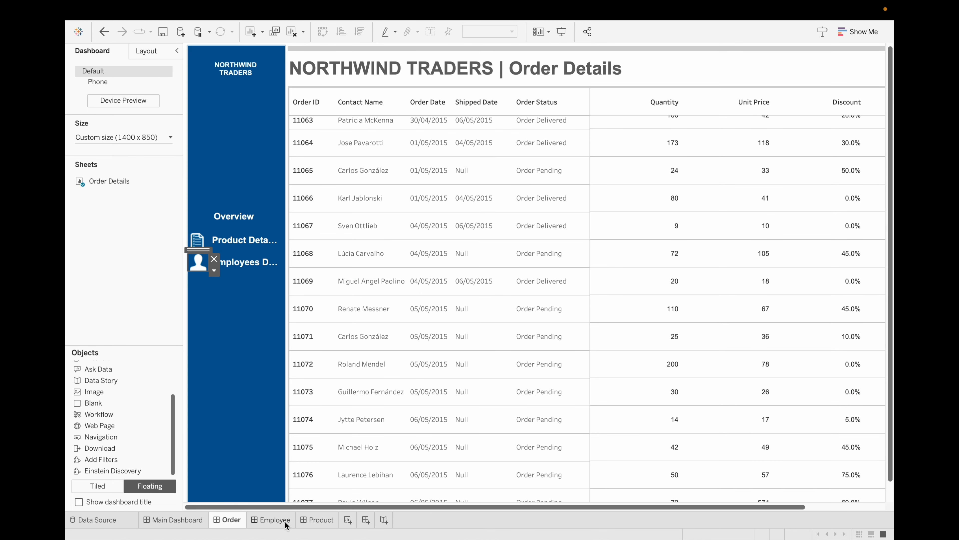
{"action": "left_click", "coordinate": [274, 520]}
{"action": "left_click", "coordinate": [321, 520]}
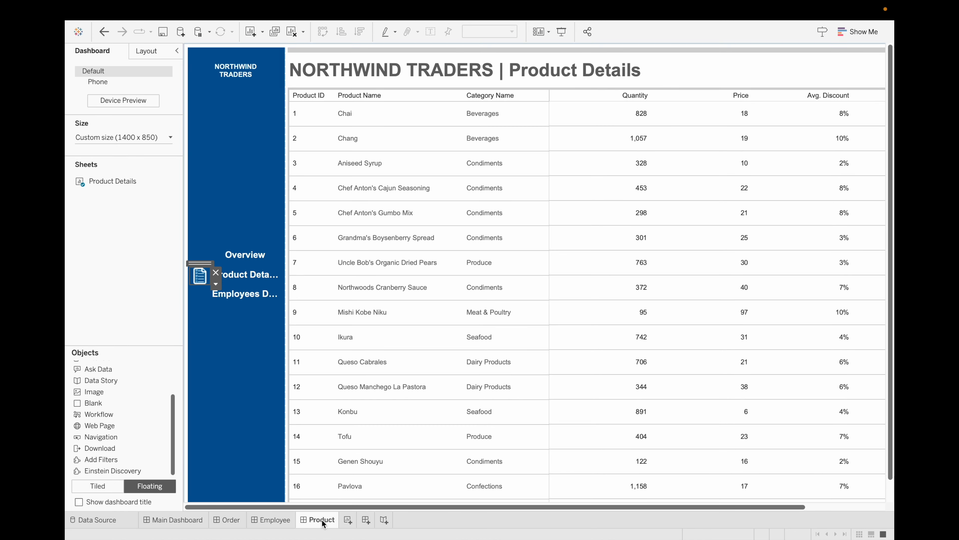
{"action": "left_click", "coordinate": [246, 295]}
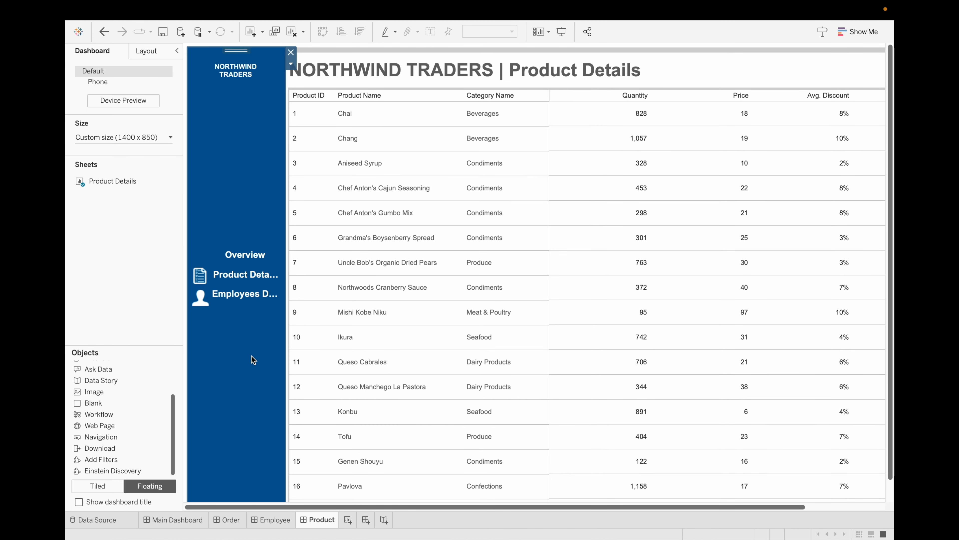
- Align the Employees Details and Product Details buttons with their icons on the Product dashboard
{"action": "left_click_drag", "start_coordinate": [247, 281], "coordinate": [253, 357]}
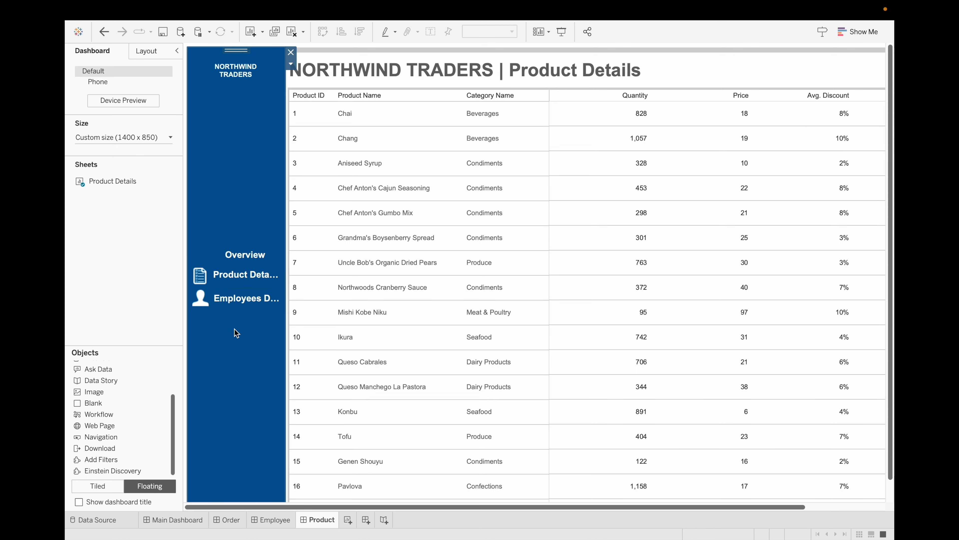
{"action": "left_click", "coordinate": [250, 275]}
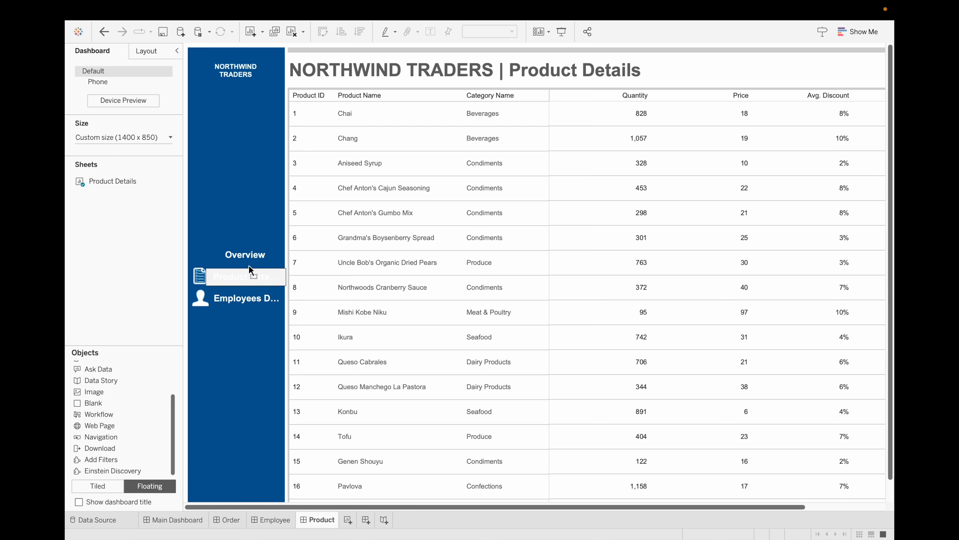
{"action": "left_click_drag", "start_coordinate": [248, 263], "coordinate": [251, 265]}
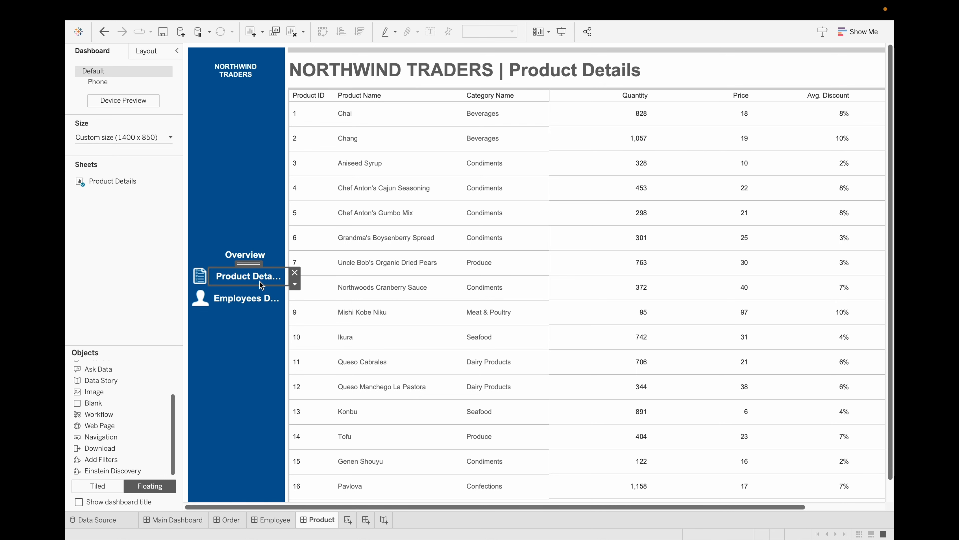
- Change the Product Details button on the Product dashboard to navigate to Order and retitle it Order Details
{"action": "double_click", "coordinate": [261, 278]}
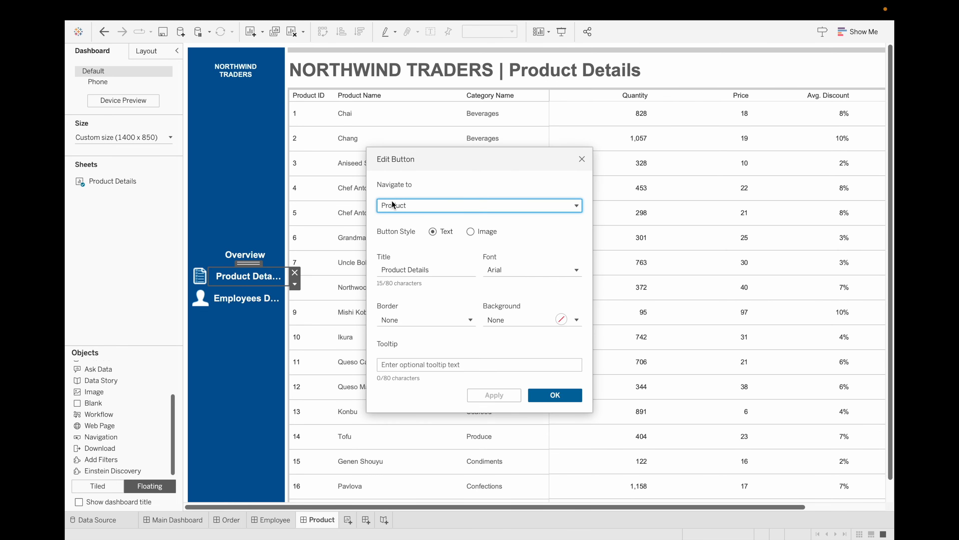
{"action": "left_click", "coordinate": [409, 206]}
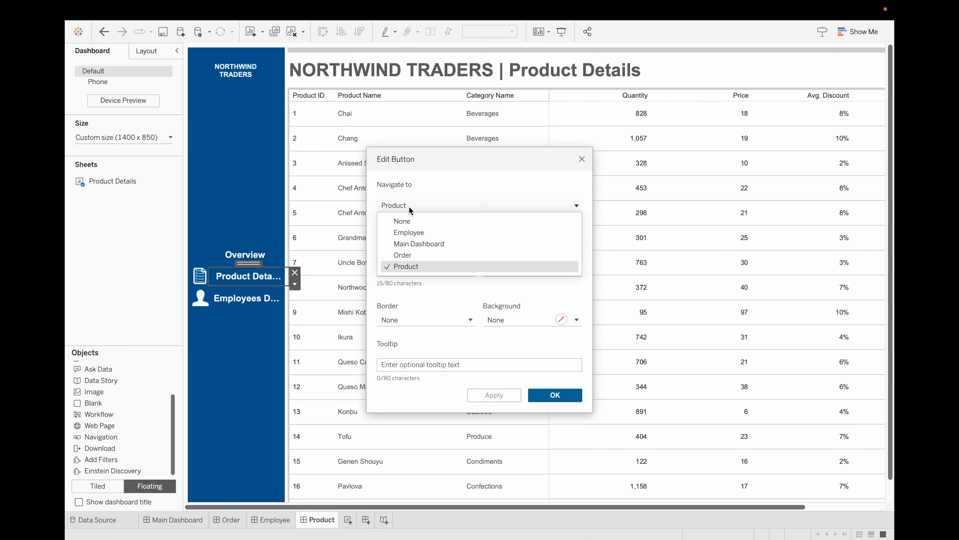
{"action": "left_click", "coordinate": [409, 252]}
{"action": "left_click", "coordinate": [446, 271]}
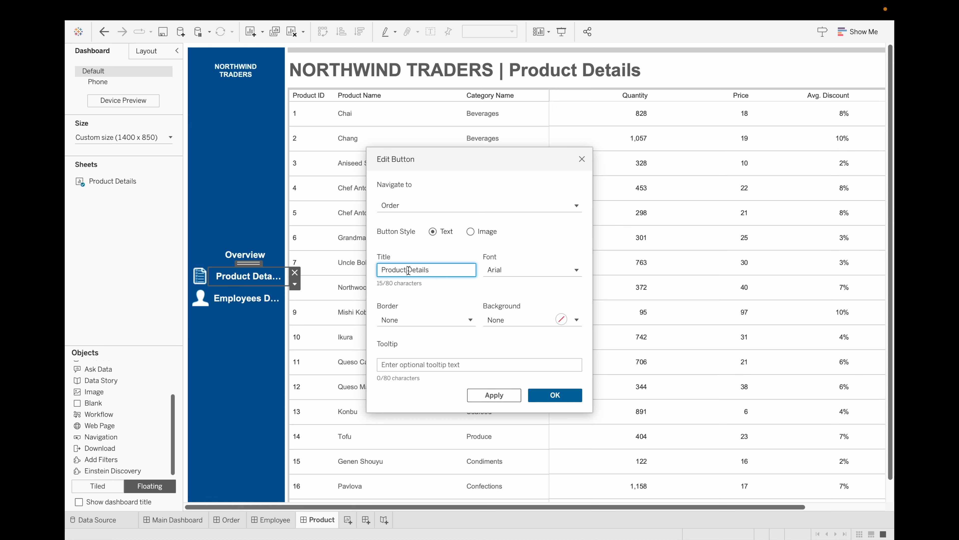
{"action": "key", "text": "BackSpace"}
{"action": "key", "text": "BackSpace"}
{"action": "key", "text": "BackSpace"}
{"action": "key", "text": "BackSpace"}
{"action": "key", "text": "BackSpace"}
{"action": "key", "text": "BackSpace"}
{"action": "type", "text": "Order"}
{"action": "left_click", "coordinate": [555, 395]}
{"action": "left_click", "coordinate": [256, 357]}
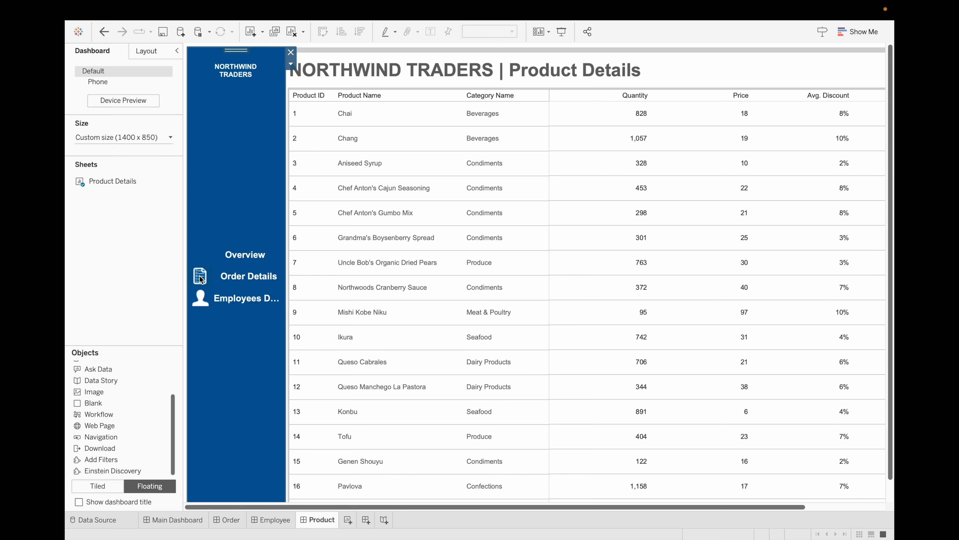
- Replace the document icon beside Order Details with the Main Dashboard's shopping cart icon, and adjust the Overview button's position on the Product dashboard
{"action": "left_click", "coordinate": [200, 278]}
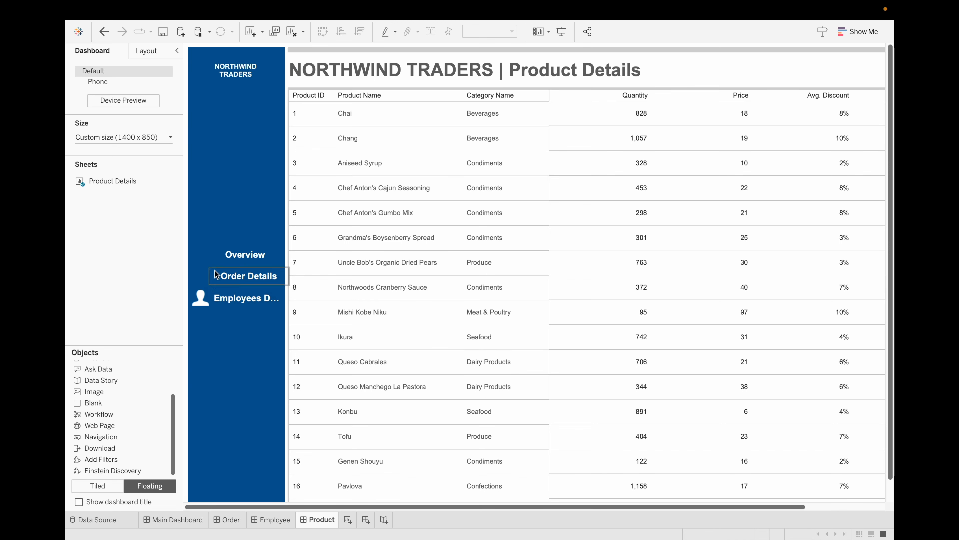
{"action": "left_click", "coordinate": [190, 521]}
{"action": "left_click", "coordinate": [199, 339]}
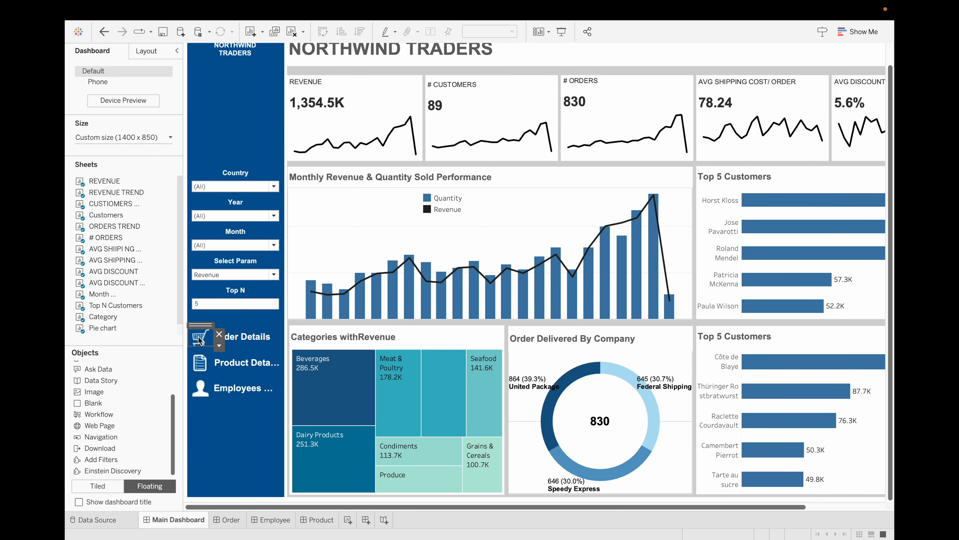
{"action": "left_click", "coordinate": [318, 520]}
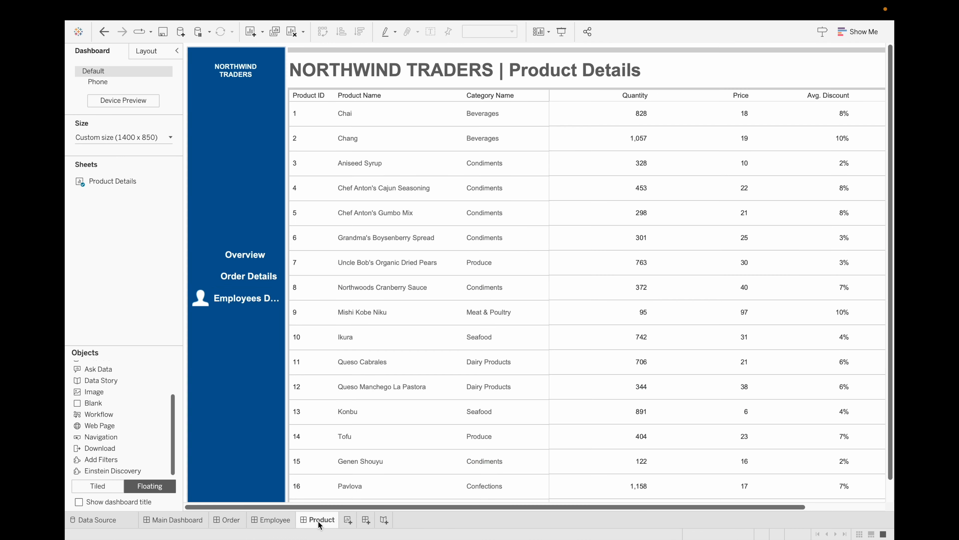
{"action": "left_click", "coordinate": [206, 276]}
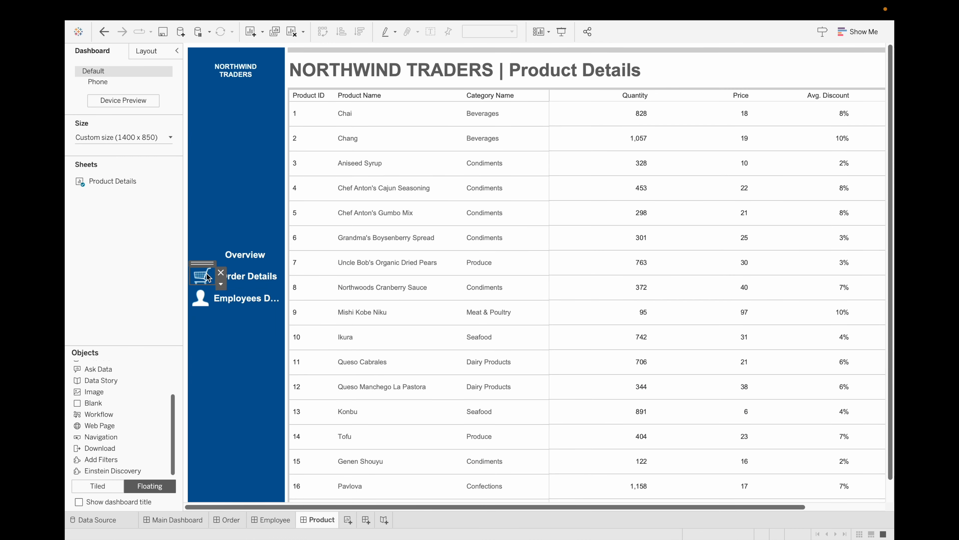
{"action": "left_click", "coordinate": [245, 365]}
{"action": "left_click_drag", "start_coordinate": [247, 254], "coordinate": [283, 264]}
- Change the Employees Details button on the Employee dashboard to navigate to Order and retitle it Order Details
{"action": "left_click", "coordinate": [275, 519]}
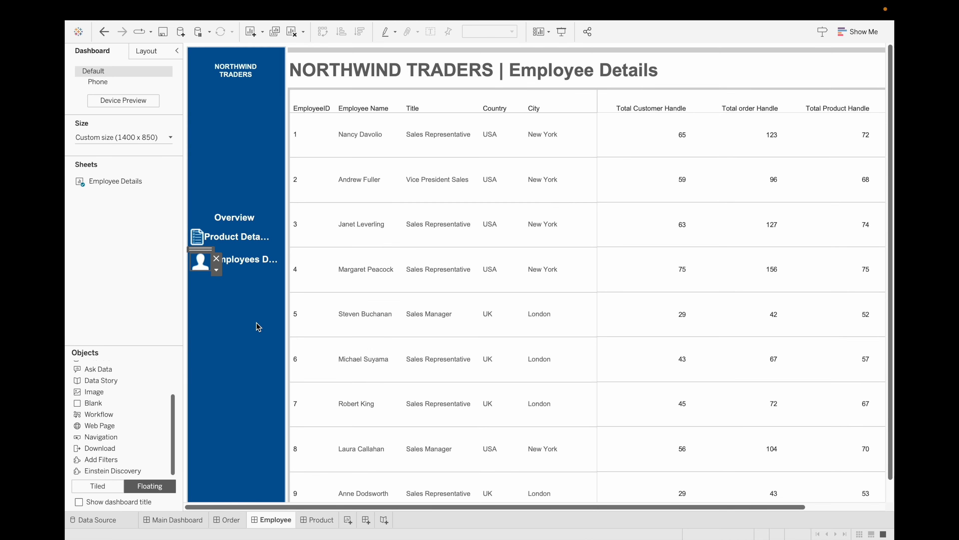
{"action": "left_click", "coordinate": [246, 262]}
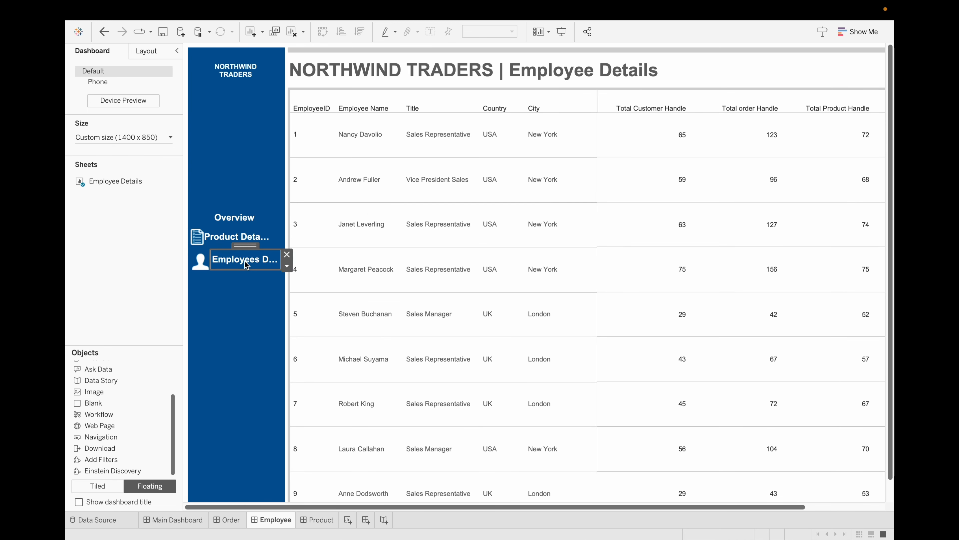
{"action": "double_click", "coordinate": [252, 265]}
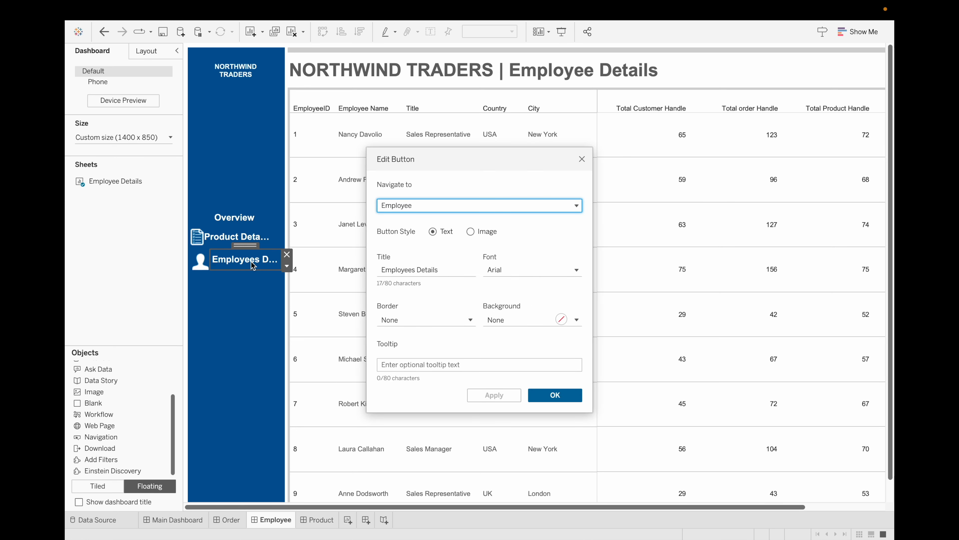
{"action": "left_click", "coordinate": [520, 209]}
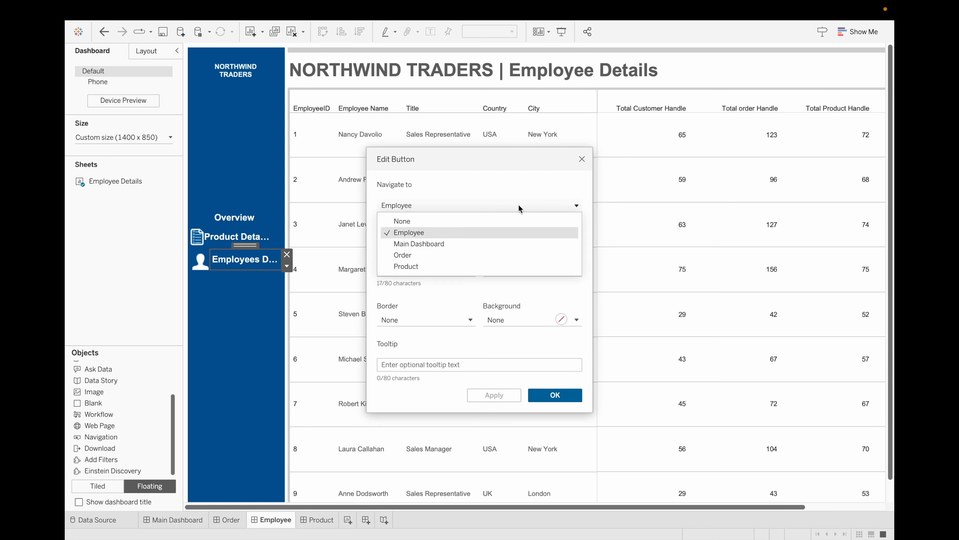
{"action": "left_click", "coordinate": [452, 261]}
{"action": "left_click", "coordinate": [416, 271]}
{"action": "key", "text": "BackSpace"}
{"action": "key", "text": "BackSpace"}
{"action": "key", "text": "BackSpace"}
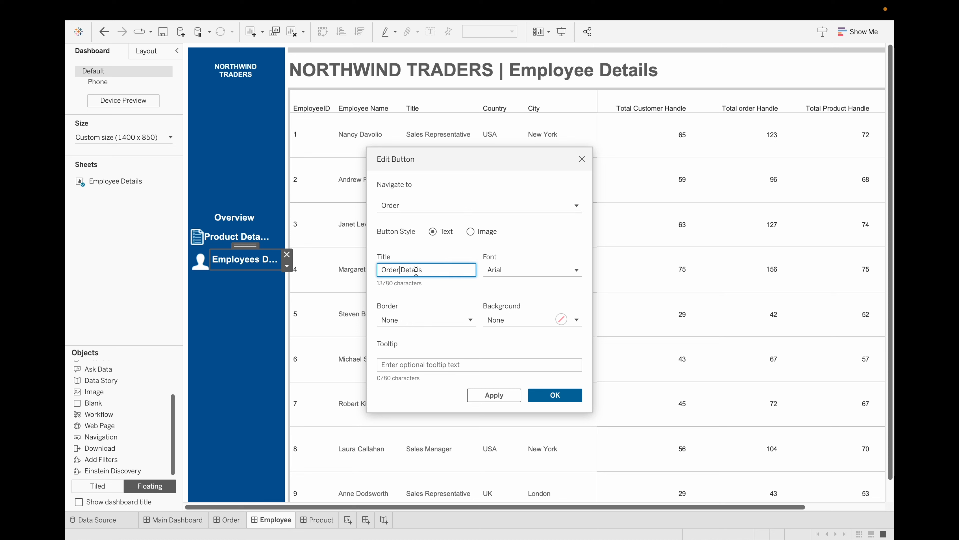
{"action": "left_click", "coordinate": [534, 393]}
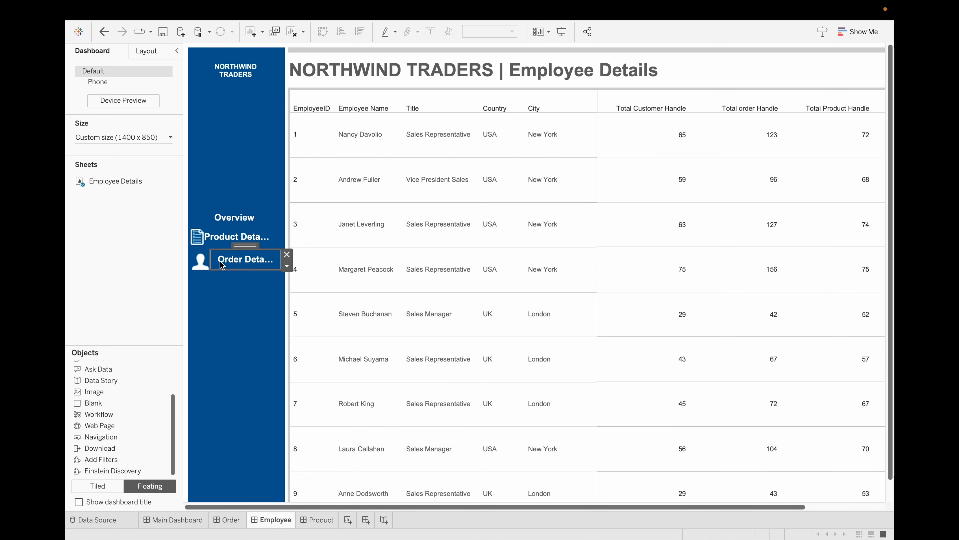
- Replace the person icon beside Order Details on the Employee dashboard with the Main Dashboard's shopping cart icon
{"action": "left_click", "coordinate": [205, 262]}
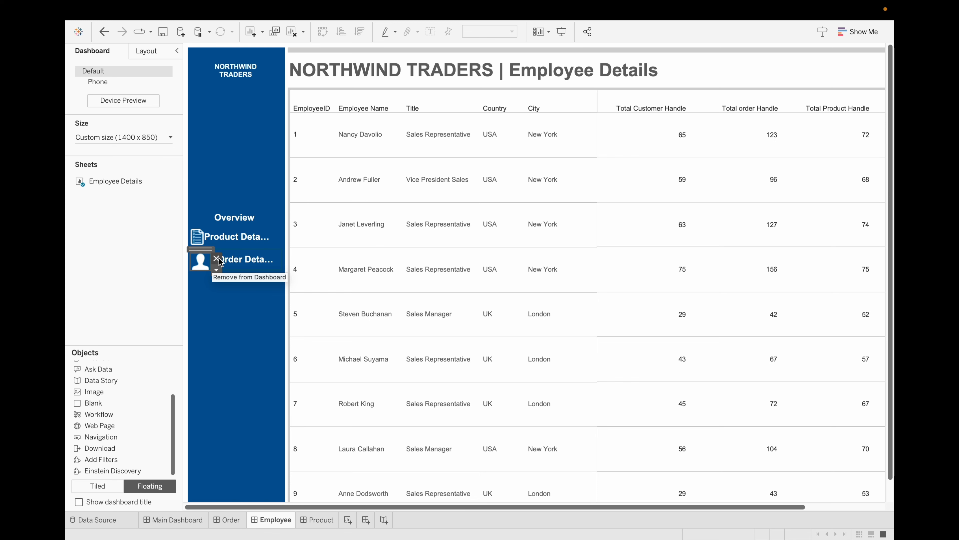
{"action": "left_click", "coordinate": [217, 258]}
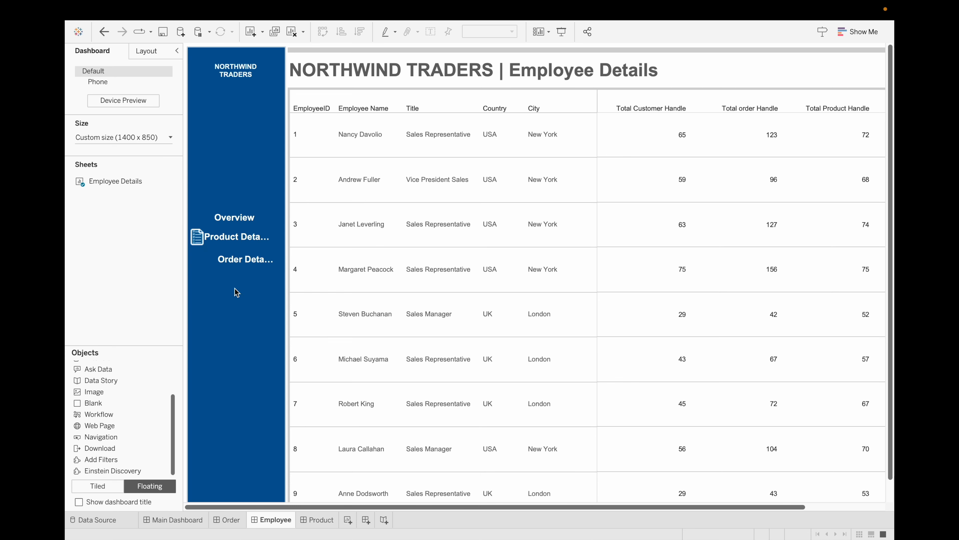
{"action": "left_click", "coordinate": [187, 519]}
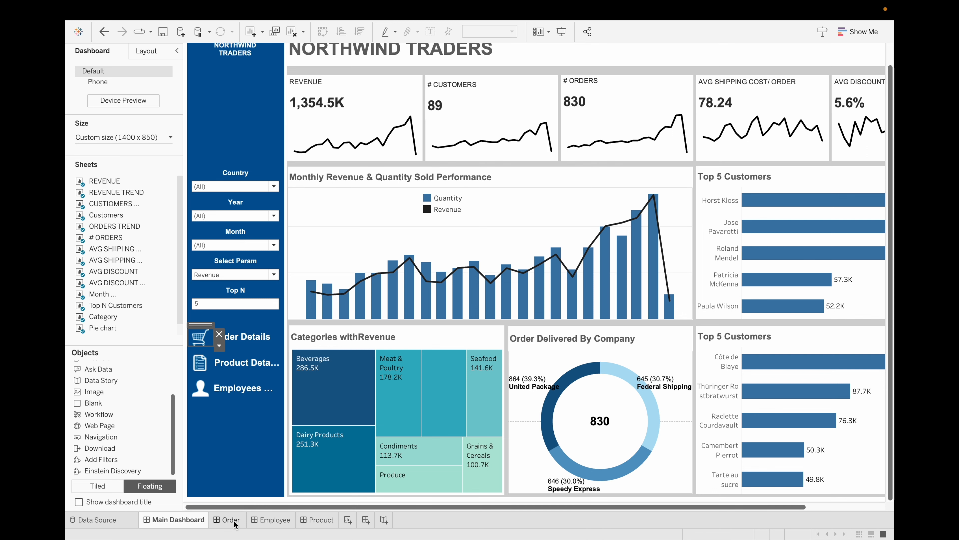
{"action": "left_click", "coordinate": [275, 520]}
{"action": "left_click", "coordinate": [197, 265]}
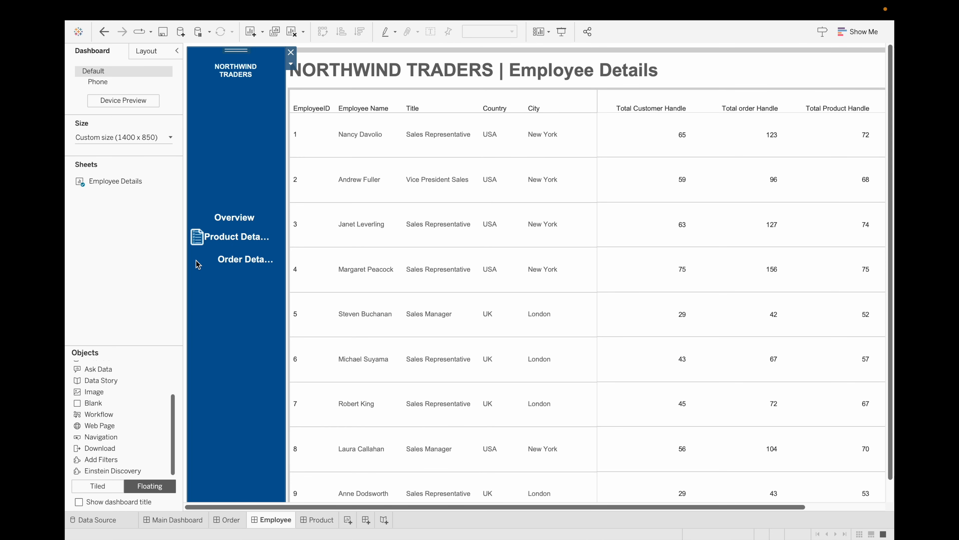
{"action": "key", "text": "super+v"}
{"action": "left_click_drag", "start_coordinate": [206, 51], "coordinate": [212, 222]}
- Align the Product Details button with the Order Details button on the Employee dashboard
{"action": "left_click", "coordinate": [245, 259]}
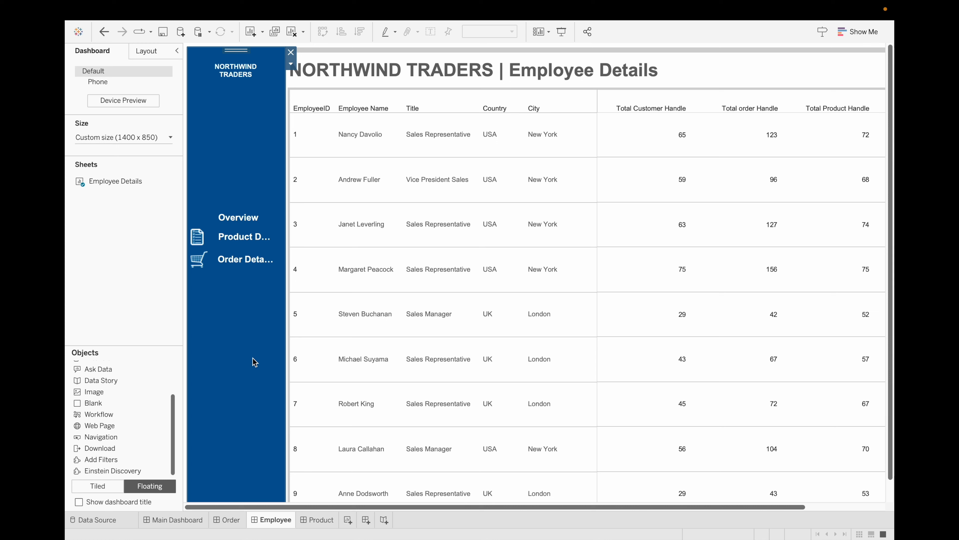
{"action": "left_click", "coordinate": [246, 238]}
{"action": "left_click_drag", "start_coordinate": [248, 226], "coordinate": [245, 227]}
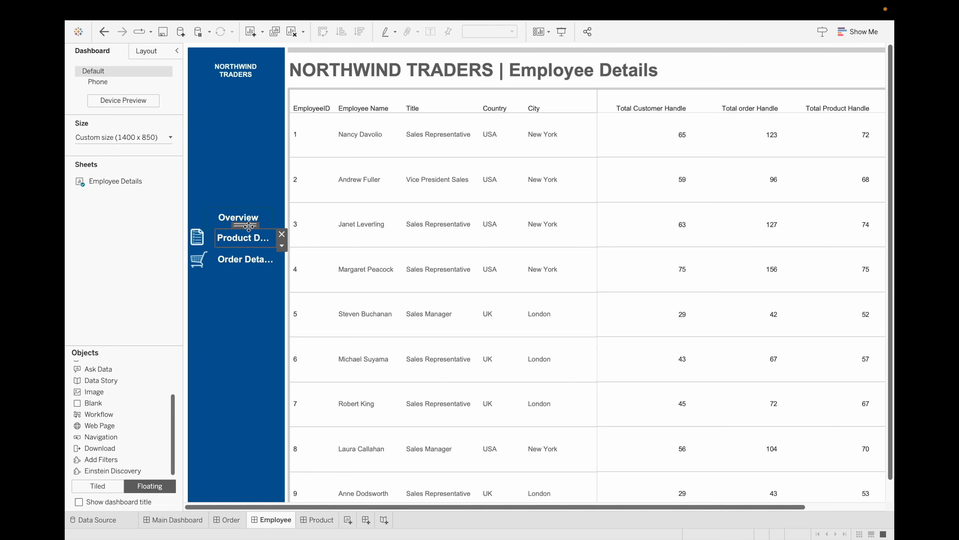
{"action": "left_click", "coordinate": [256, 328]}
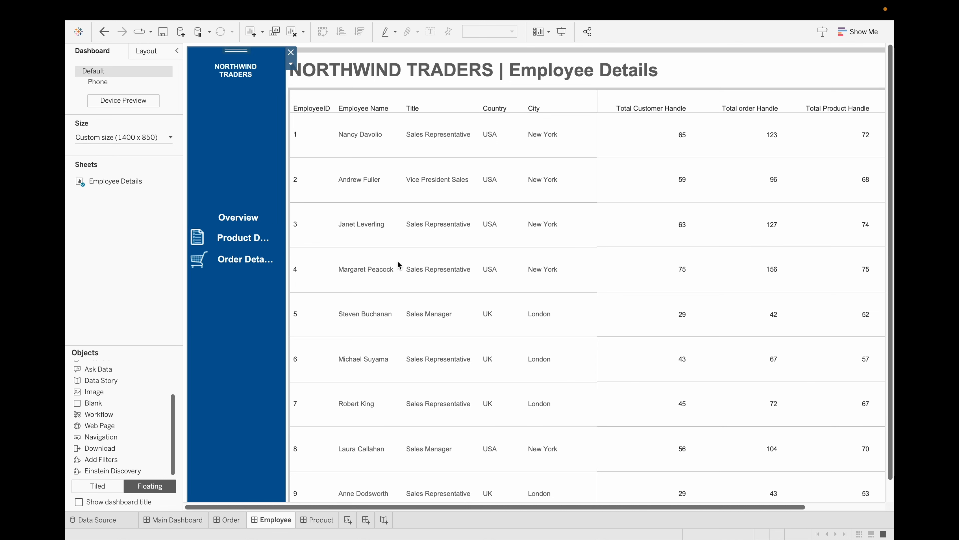
- In presentation mode, test the Main Dashboard's Order Details button and the Order dashboard's Overview button
{"action": "left_click", "coordinate": [563, 36]}
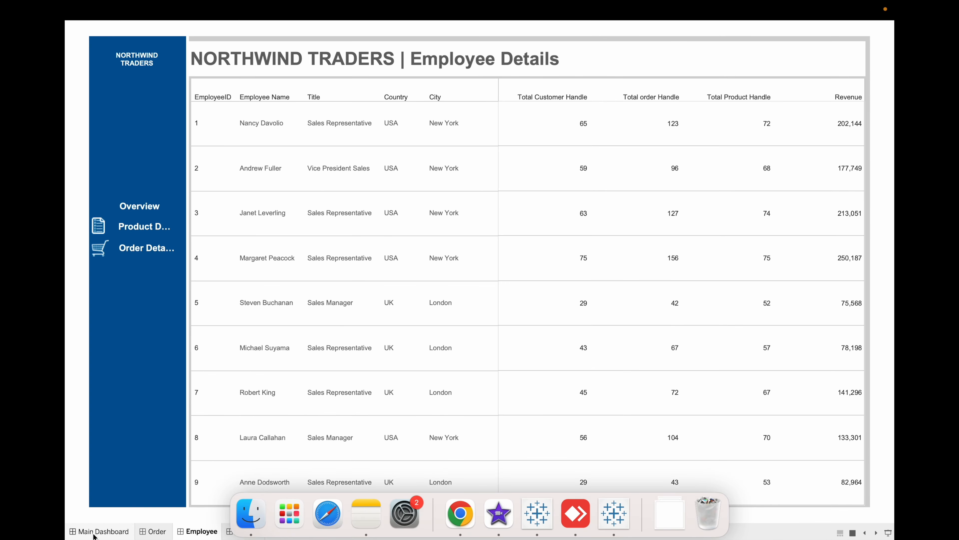
{"action": "left_click", "coordinate": [100, 531]}
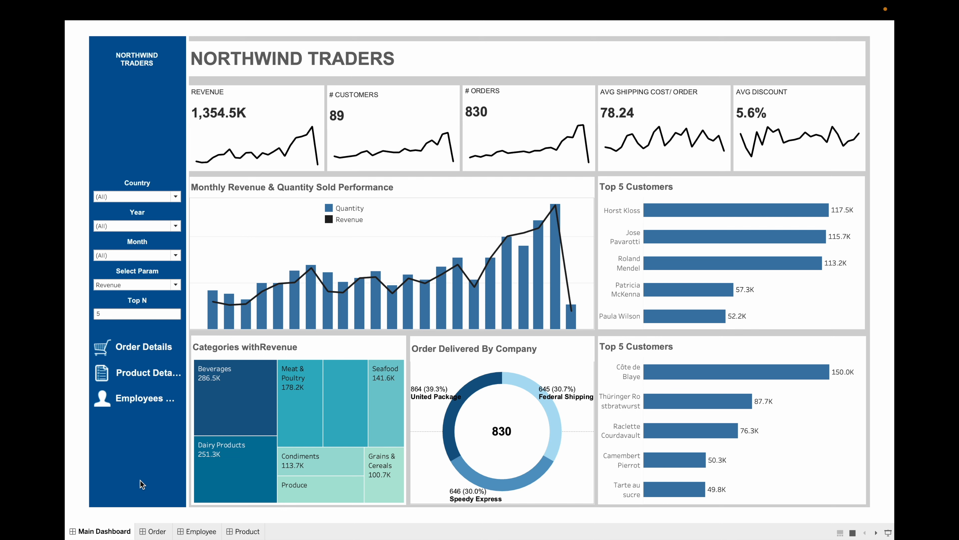
{"action": "left_click", "coordinate": [150, 346]}
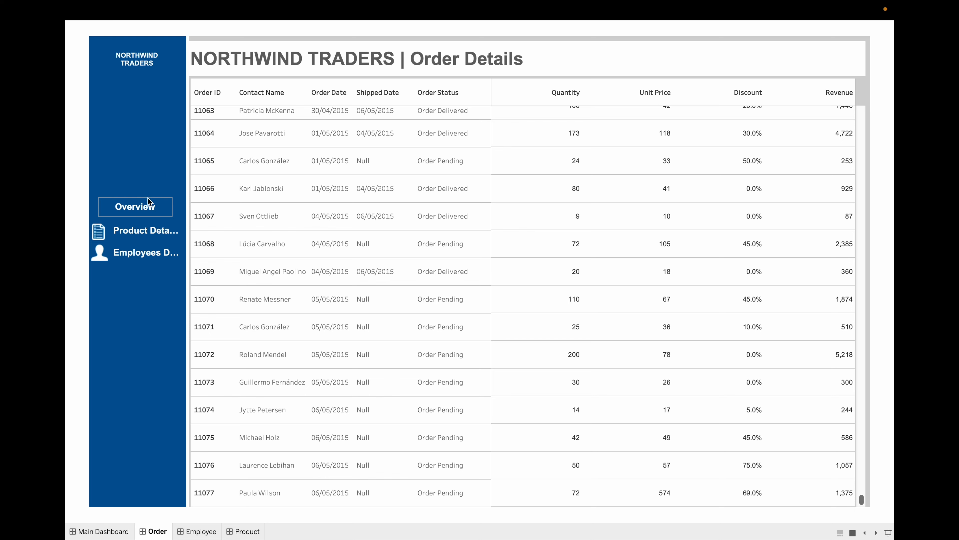
{"action": "left_click", "coordinate": [144, 211]}
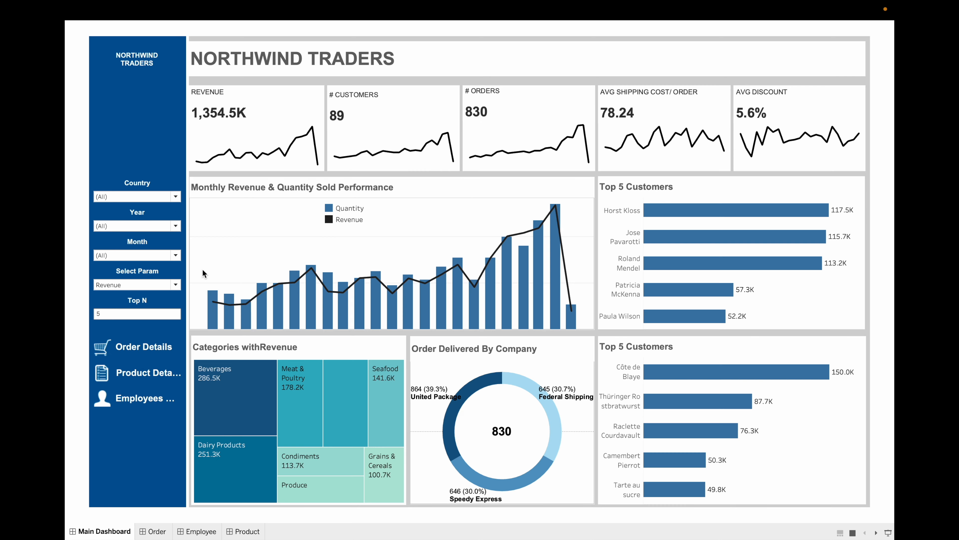
- Test the remaining navigation buttons between the Main, Product and Employee dashboards, and leave presentation mode on the Main Dashboard
{"action": "left_click", "coordinate": [166, 374]}
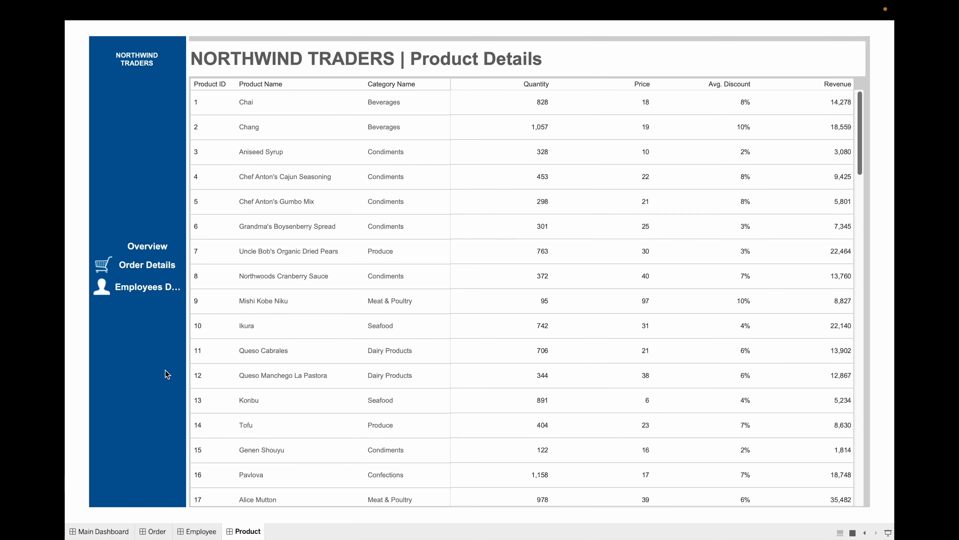
{"action": "left_click", "coordinate": [160, 288]}
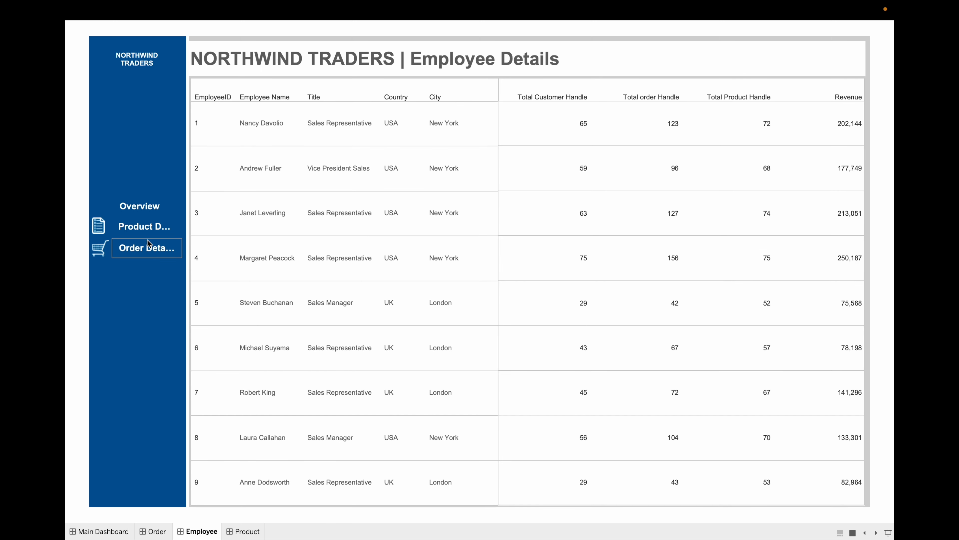
{"action": "left_click", "coordinate": [147, 226]}
{"action": "left_click", "coordinate": [149, 248]}
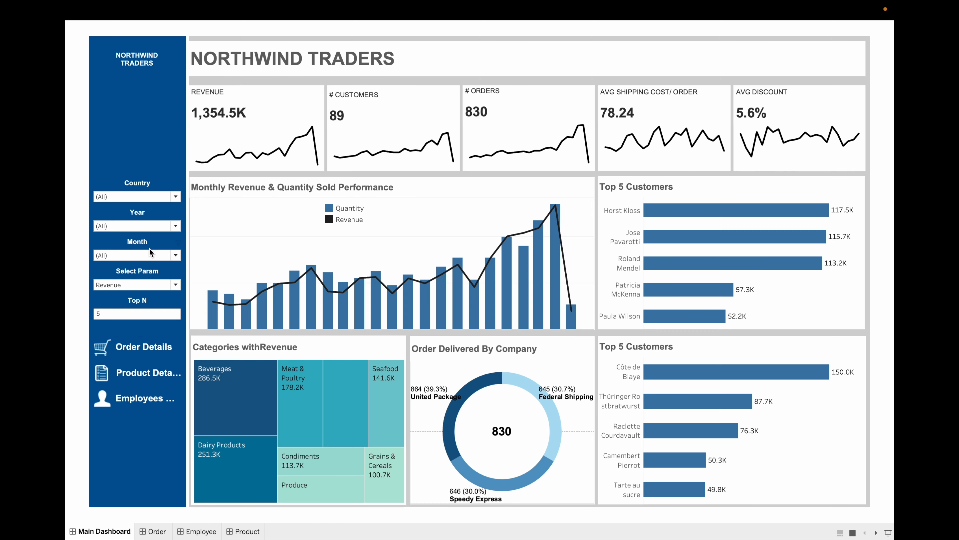
{"action": "left_click", "coordinate": [248, 531]}
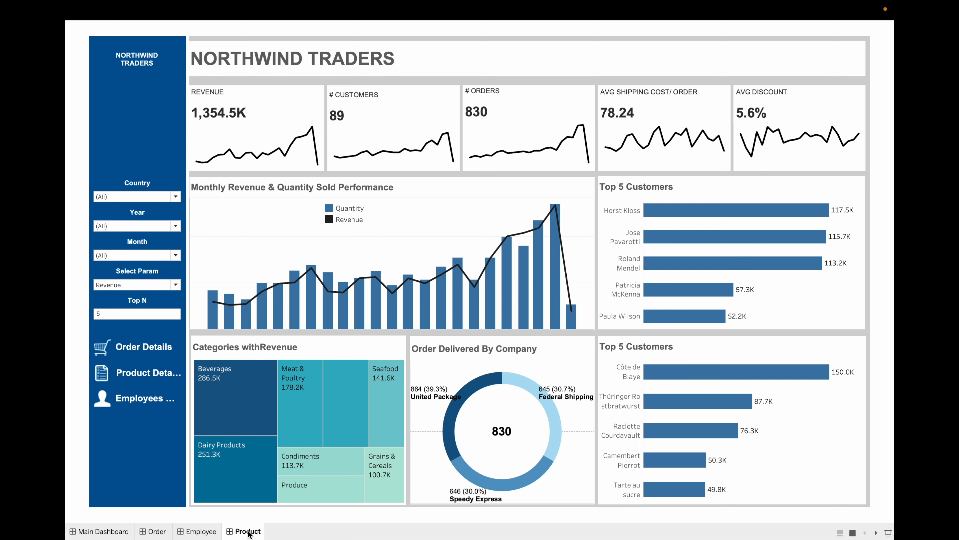
{"action": "left_click", "coordinate": [142, 399]}
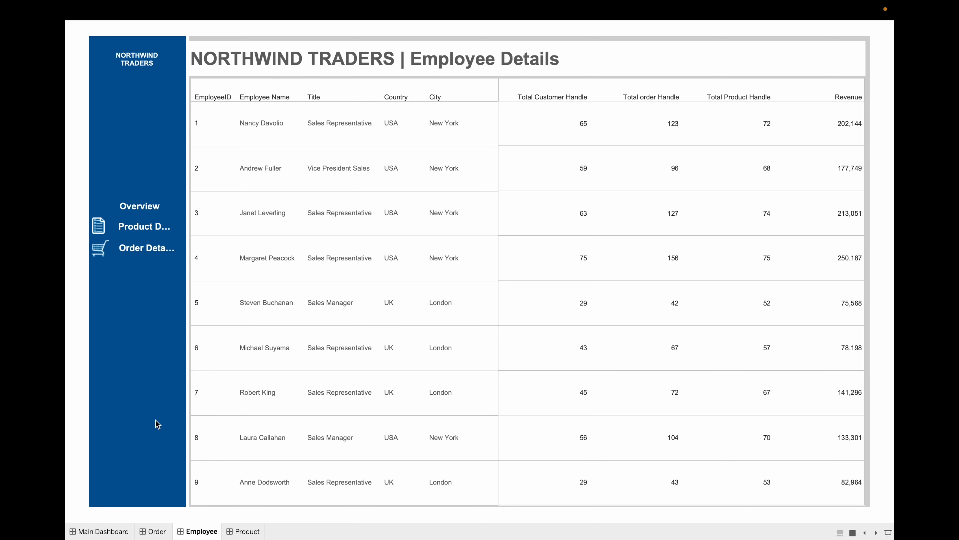
{"action": "left_click", "coordinate": [102, 532]}
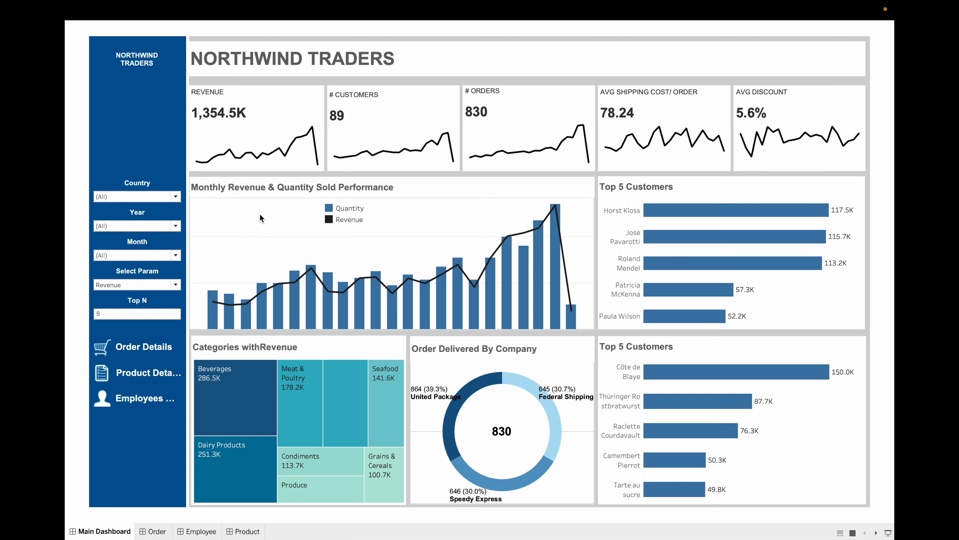
{"action": "key", "text": "Escape"}
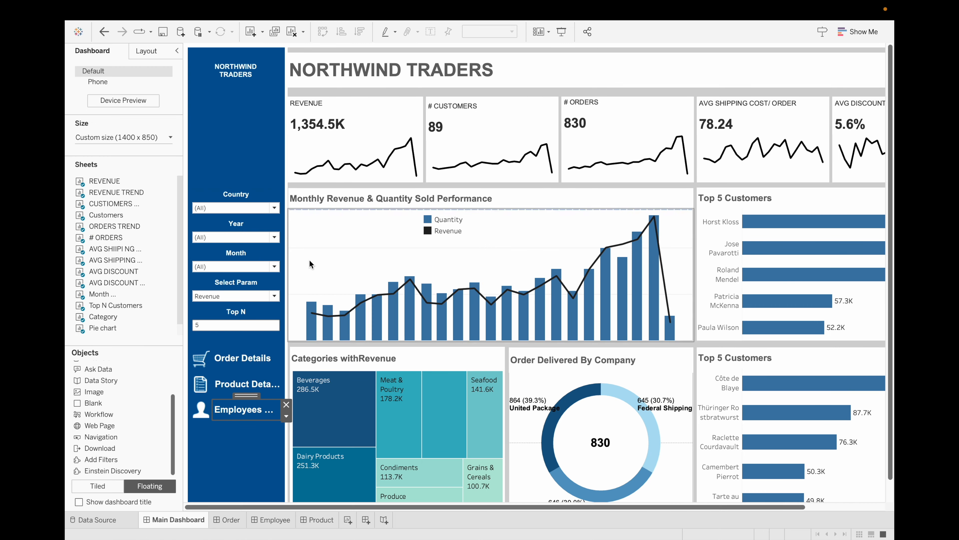
- Add Revenue.png as a floating image, fitted and centered, and size it into the corner of the Main Dashboard's REVENUE card
{"action": "left_click_drag", "start_coordinate": [90, 392], "coordinate": [366, 102]}
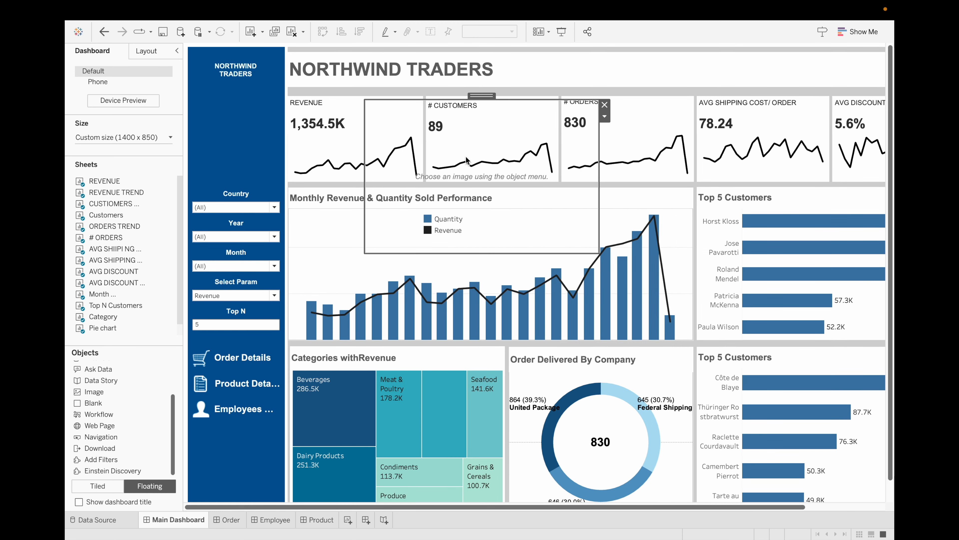
{"action": "left_click", "coordinate": [558, 226]}
{"action": "left_click", "coordinate": [539, 322]}
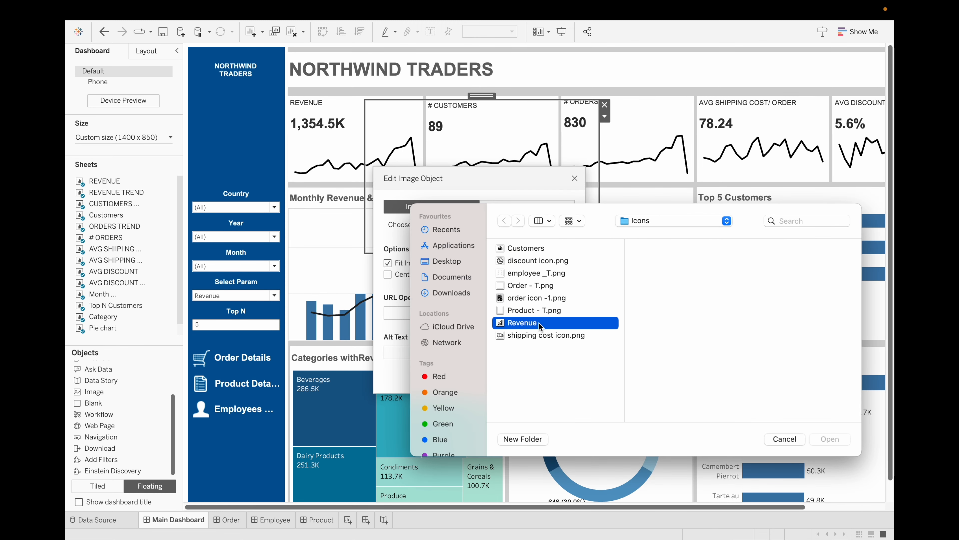
{"action": "left_click", "coordinate": [829, 438]}
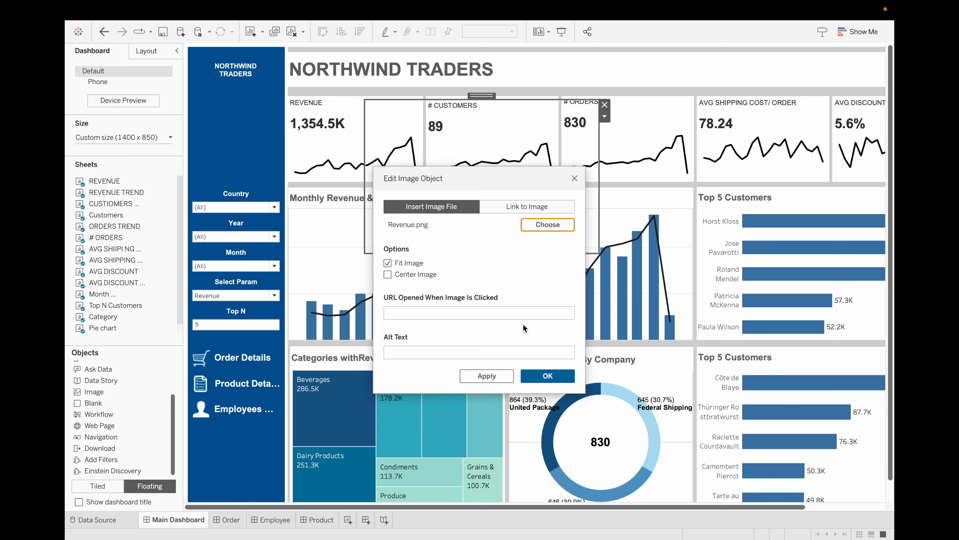
{"action": "left_click", "coordinate": [388, 274]}
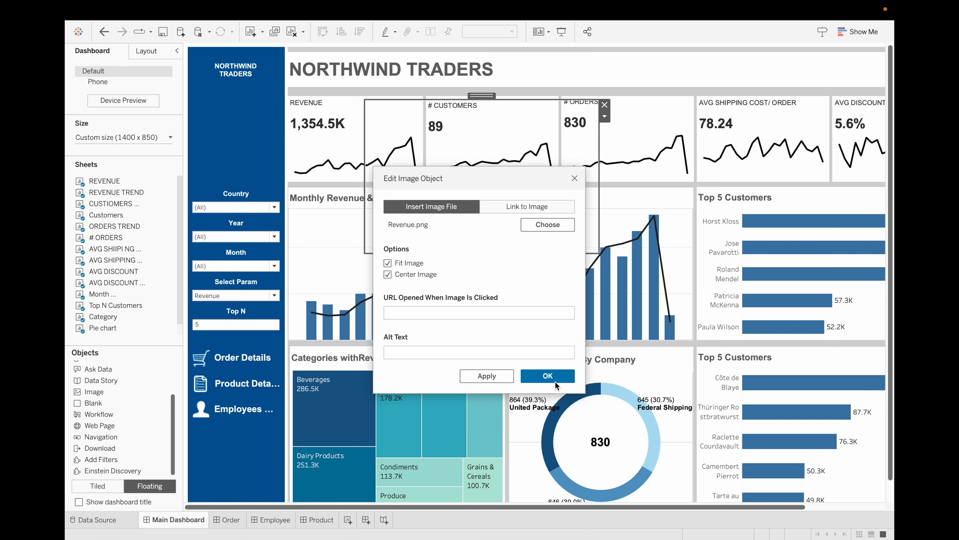
{"action": "left_click", "coordinate": [548, 375]}
{"action": "left_click_drag", "start_coordinate": [597, 250], "coordinate": [415, 119]}
- Place a copy of the revenue icon on the # CUSTOMERS card and replace its image with the Customers icon
{"action": "left_click", "coordinate": [491, 121]}
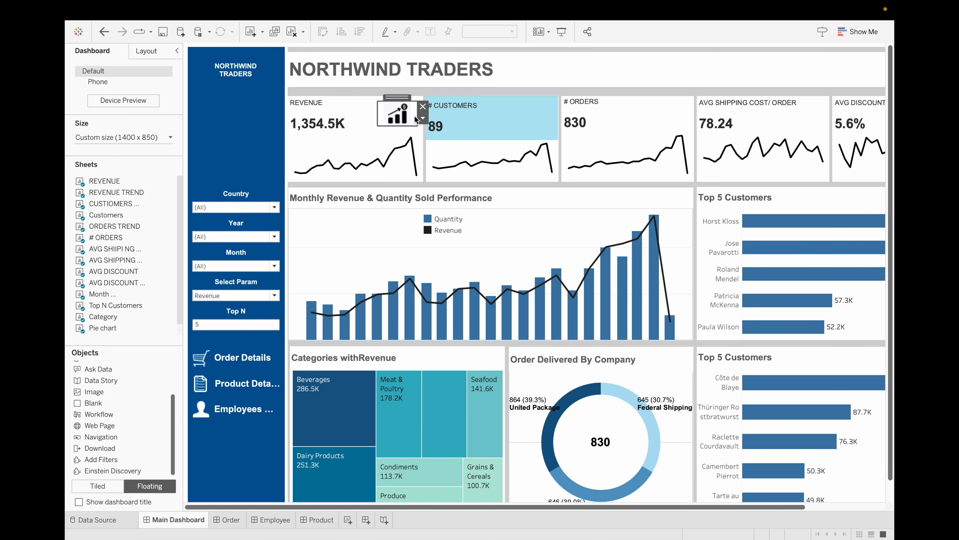
{"action": "left_click", "coordinate": [532, 121]}
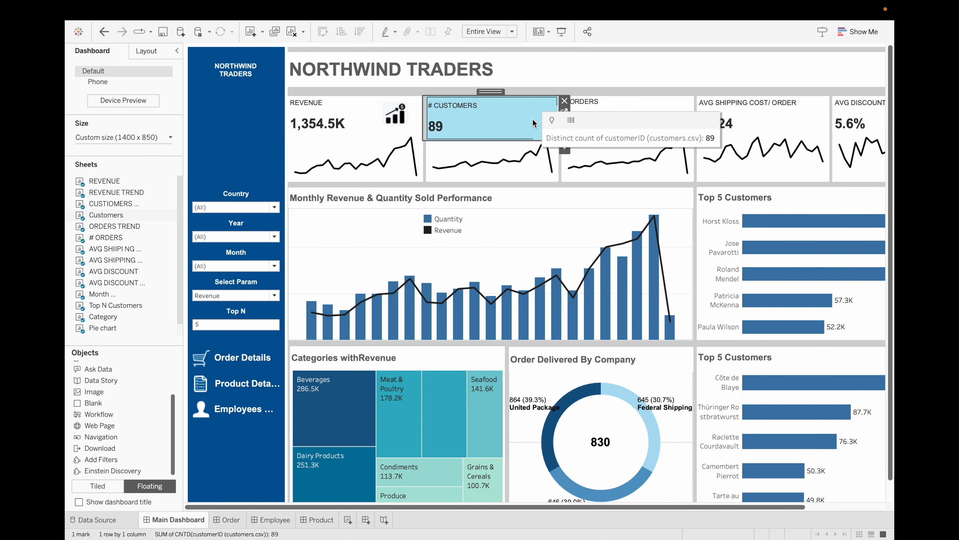
{"action": "left_click", "coordinate": [387, 118]}
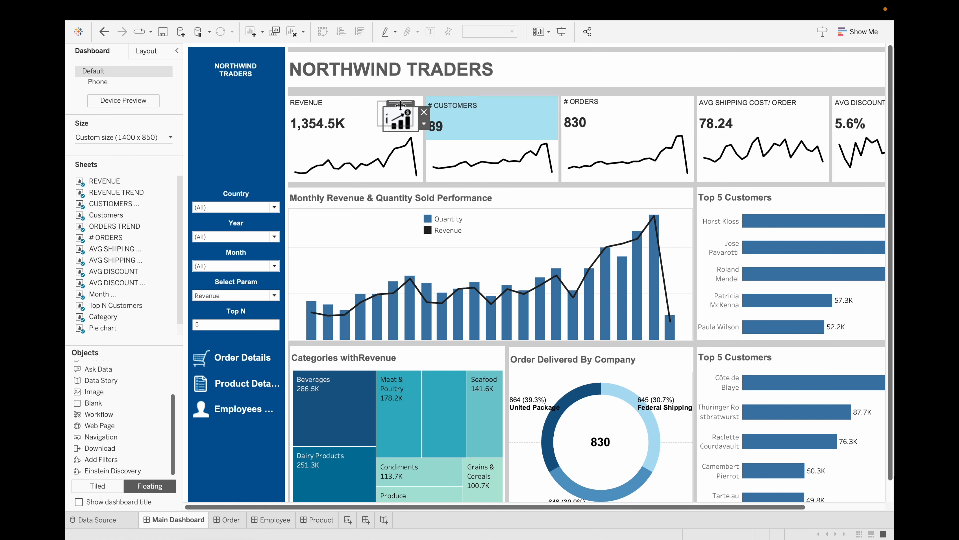
{"action": "left_click_drag", "start_coordinate": [387, 117], "coordinate": [532, 112]}
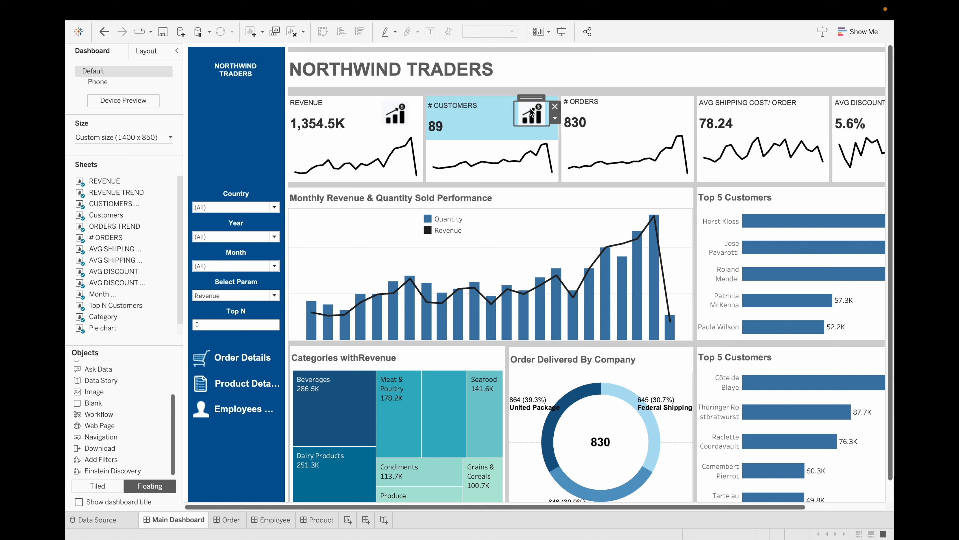
{"action": "left_click", "coordinate": [555, 117]}
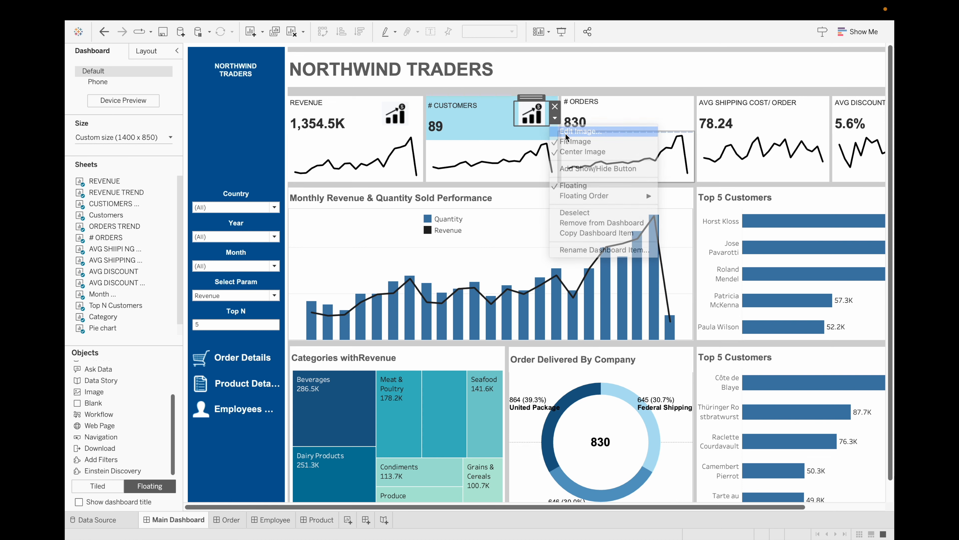
{"action": "left_click", "coordinate": [574, 125]}
{"action": "left_click", "coordinate": [523, 226]}
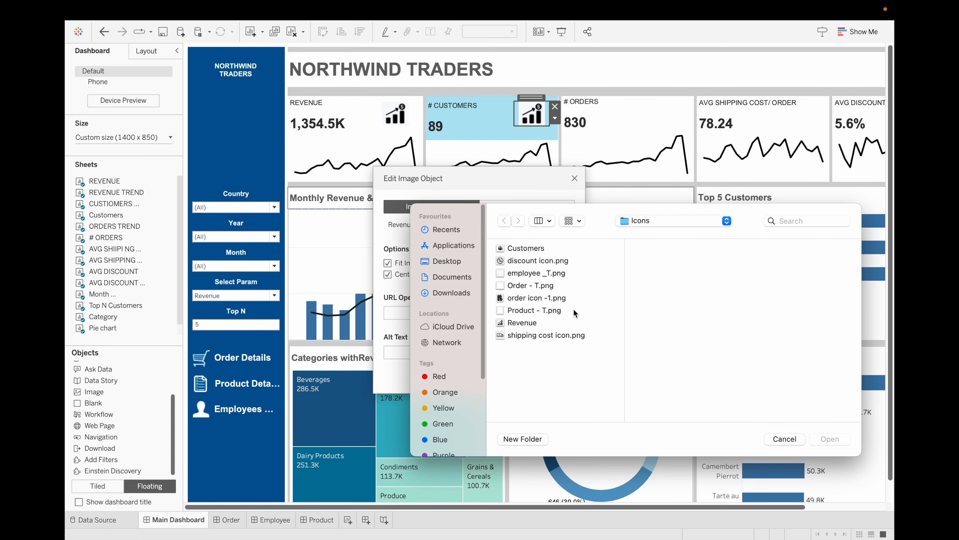
{"action": "left_click", "coordinate": [536, 249]}
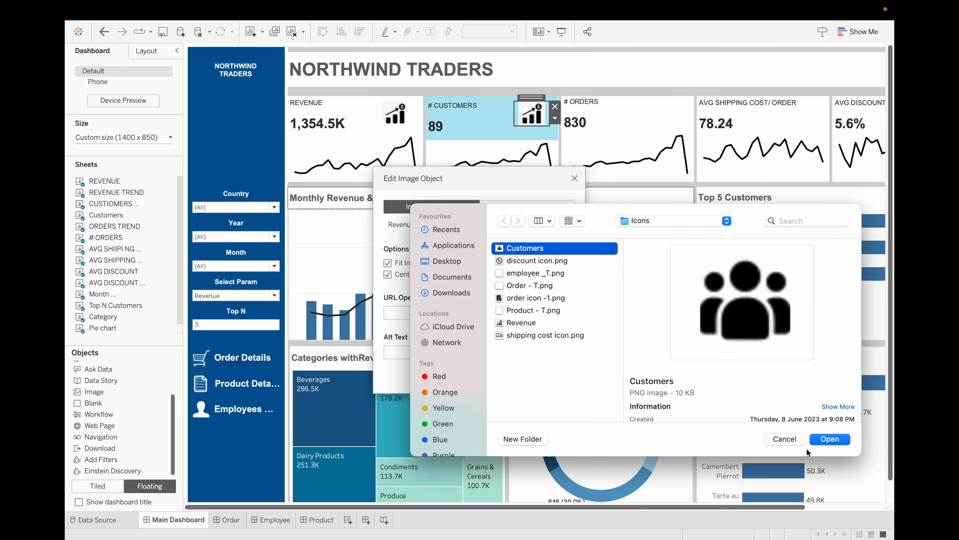
{"action": "left_click", "coordinate": [829, 439]}
{"action": "left_click", "coordinate": [547, 375]}
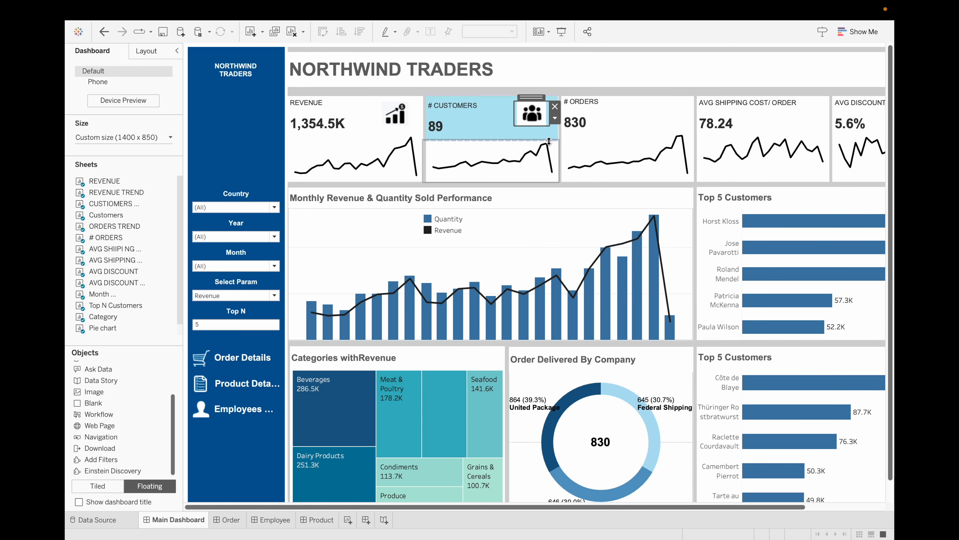
- Place a copy of the customers icon on the # ORDERS card and replace its image with order icon -1.png
{"action": "left_click", "coordinate": [628, 126]}
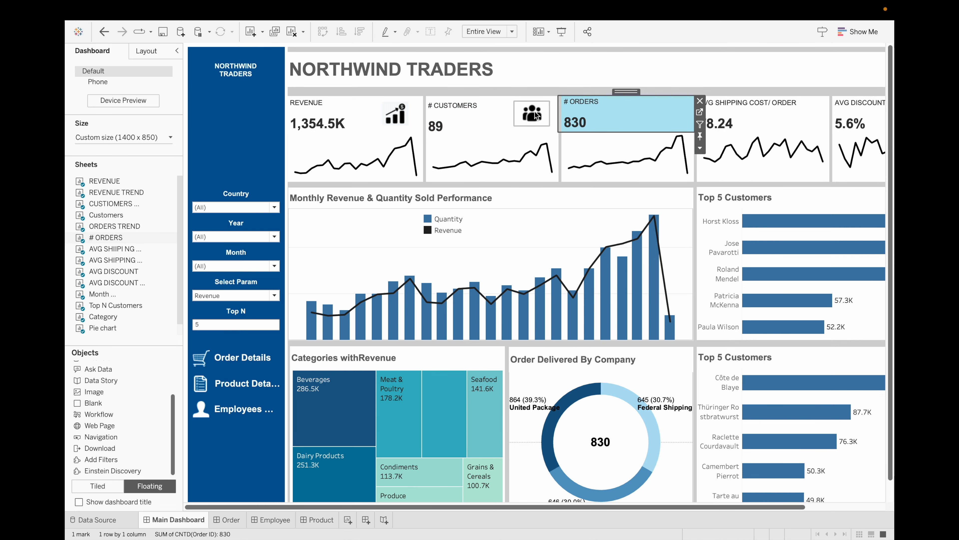
{"action": "key", "text": "ctrl+c"}
{"action": "key", "text": "ctrl+v"}
{"action": "left_click_drag", "start_coordinate": [531, 97], "coordinate": [667, 97]}
{"action": "left_click", "coordinate": [693, 116]}
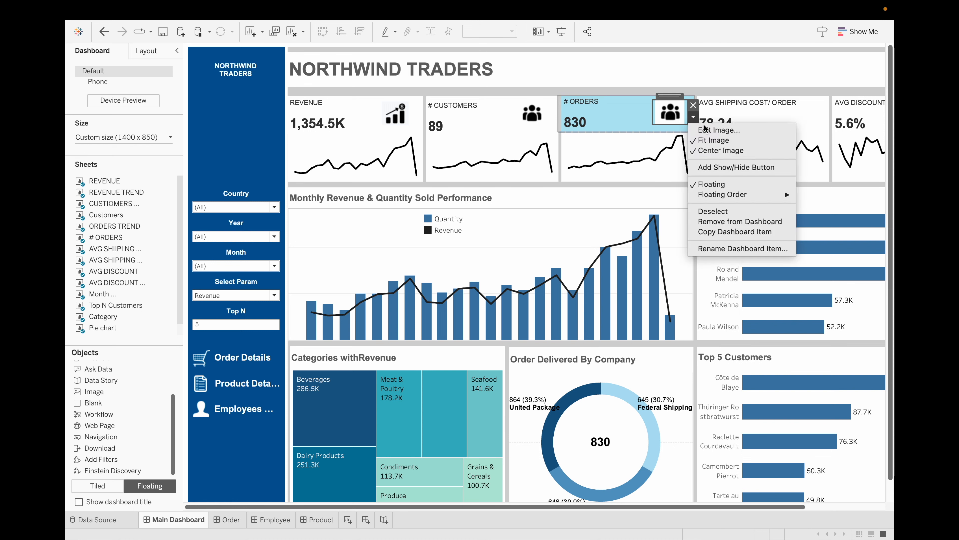
{"action": "left_click", "coordinate": [713, 130]}
{"action": "left_click", "coordinate": [528, 225]}
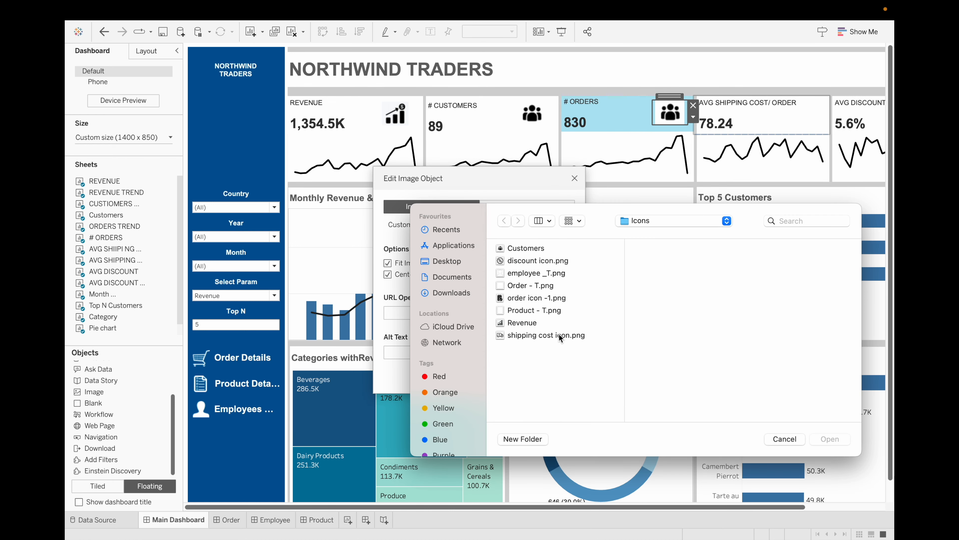
{"action": "left_click", "coordinate": [555, 298]}
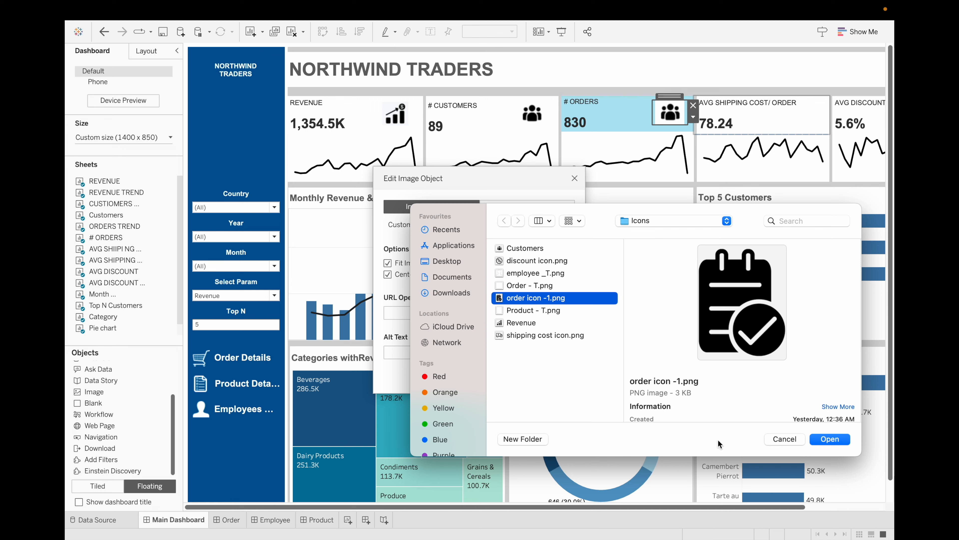
{"action": "left_click", "coordinate": [830, 440]}
{"action": "left_click", "coordinate": [556, 370]}
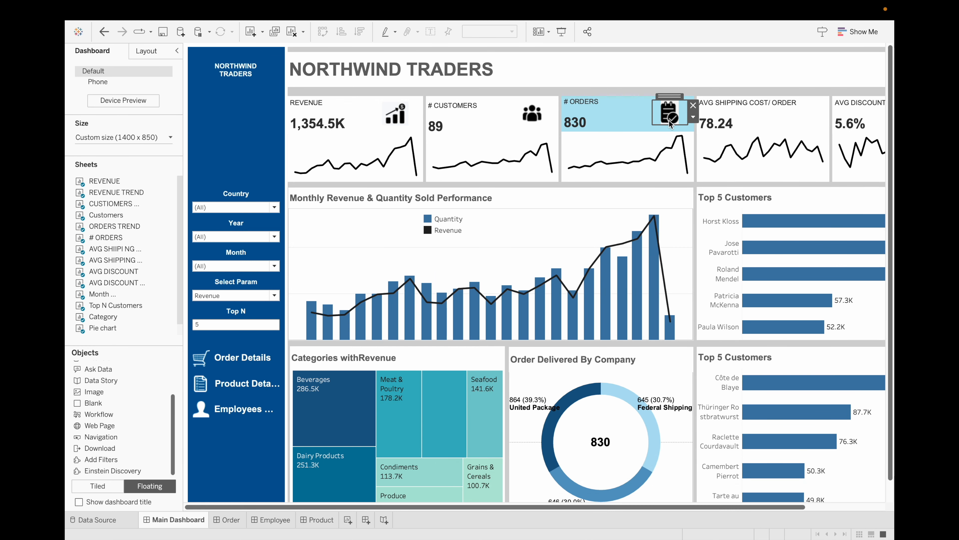
- Place a copy of the order icon on the AVG SHIPPING COST/ ORDER card and replace its image with shipping cost icon.png
{"action": "left_click_drag", "start_coordinate": [670, 120], "coordinate": [808, 107]}
{"action": "left_click", "coordinate": [627, 121]}
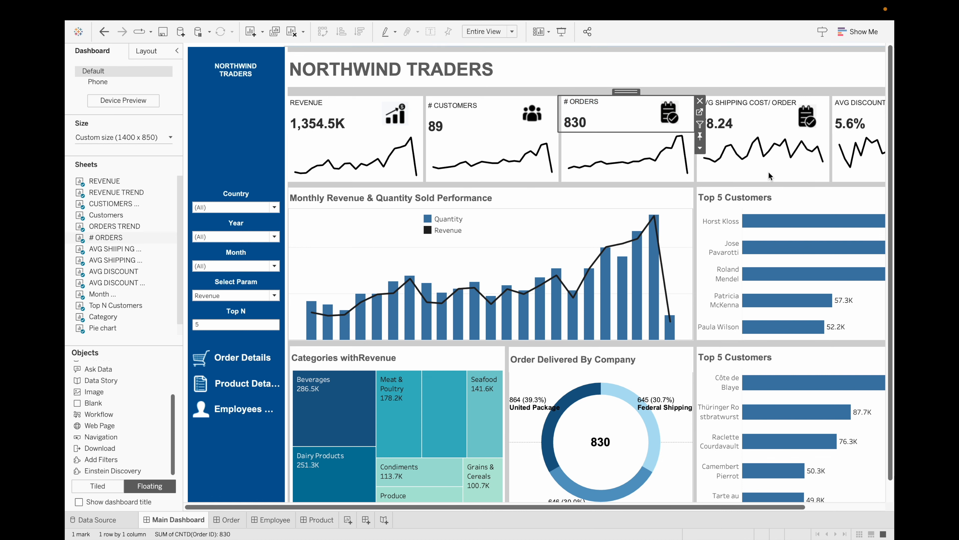
{"action": "left_click", "coordinate": [808, 115]}
{"action": "left_click", "coordinate": [830, 121]}
{"action": "left_click", "coordinate": [825, 141]}
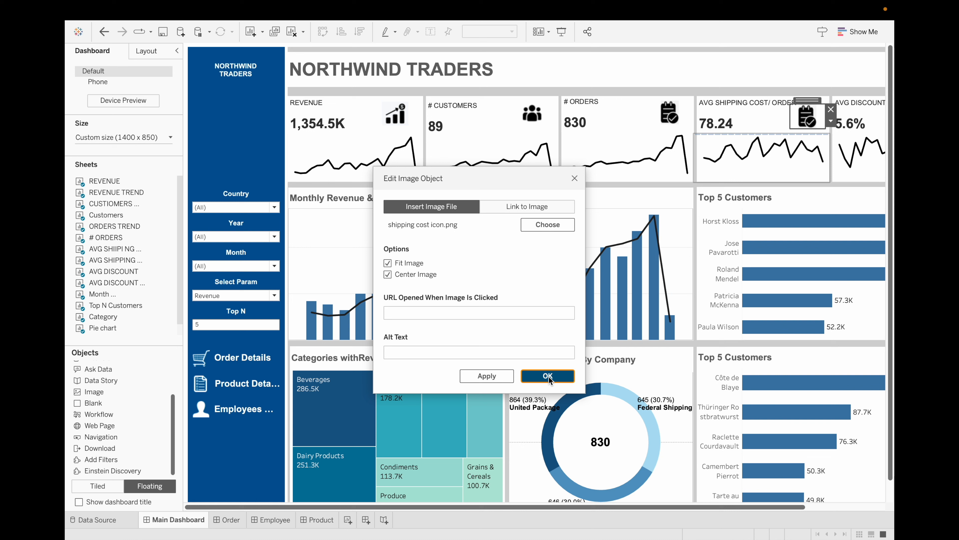
{"action": "left_click", "coordinate": [548, 375]}
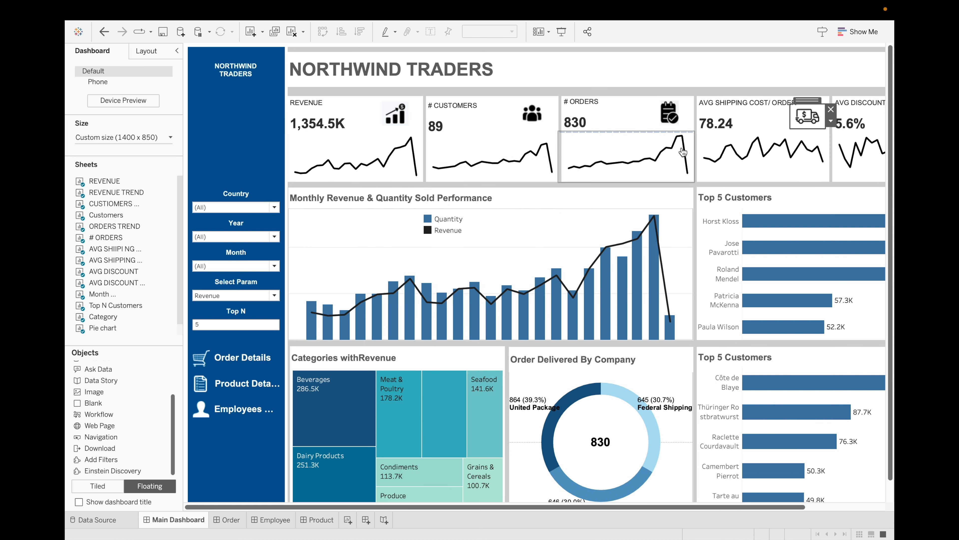
- Place a copy of the shipping icon on the AVG DISCOUNT card and replace its image with discount icon.png
{"action": "scroll", "coordinate": [837, 510], "scroll_direction": "right", "scroll_amount": 5}
{"action": "left_click_drag", "start_coordinate": [722, 103], "coordinate": [848, 104]}
{"action": "left_click", "coordinate": [871, 120]}
{"action": "left_click", "coordinate": [801, 133]}
{"action": "left_click", "coordinate": [547, 224]}
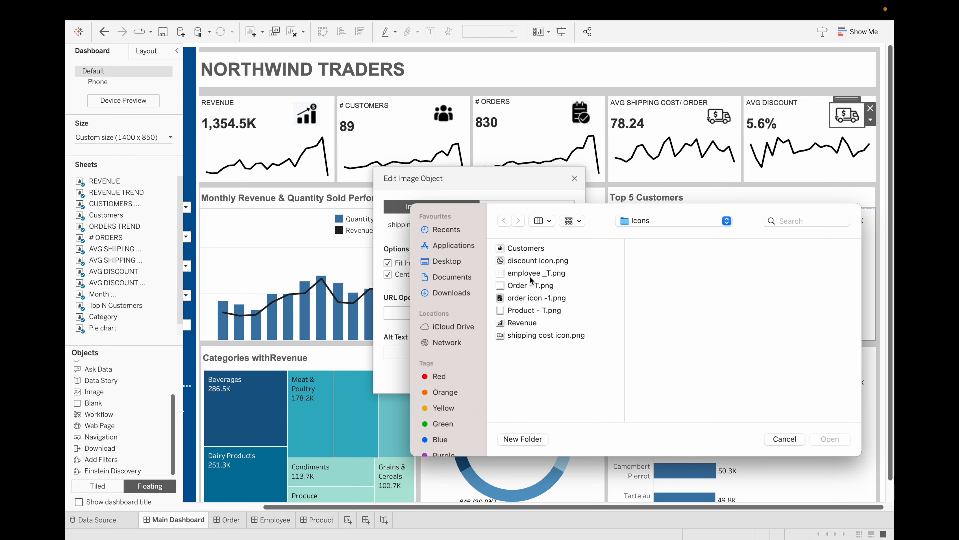
{"action": "left_click", "coordinate": [547, 260]}
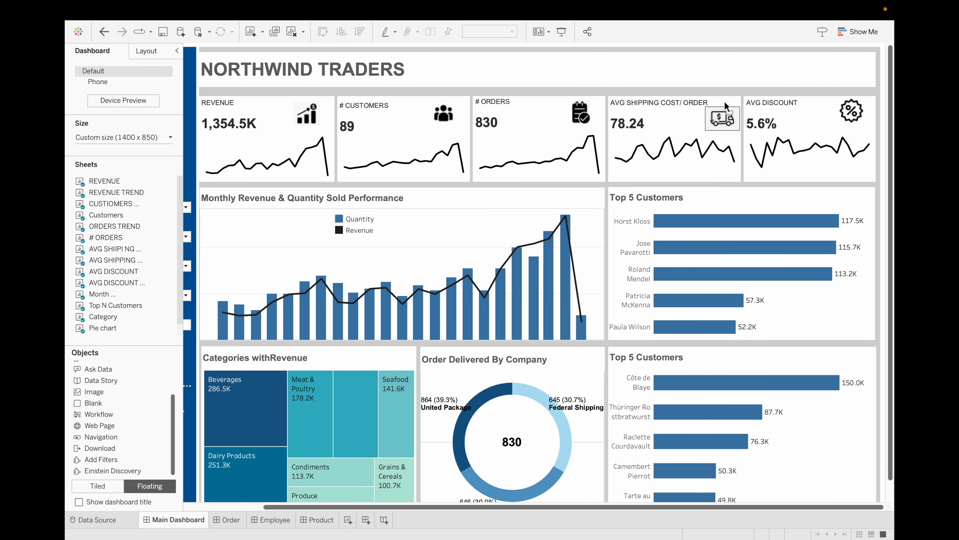
{"action": "left_click", "coordinate": [434, 250]}
{"action": "left_click", "coordinate": [177, 51]}
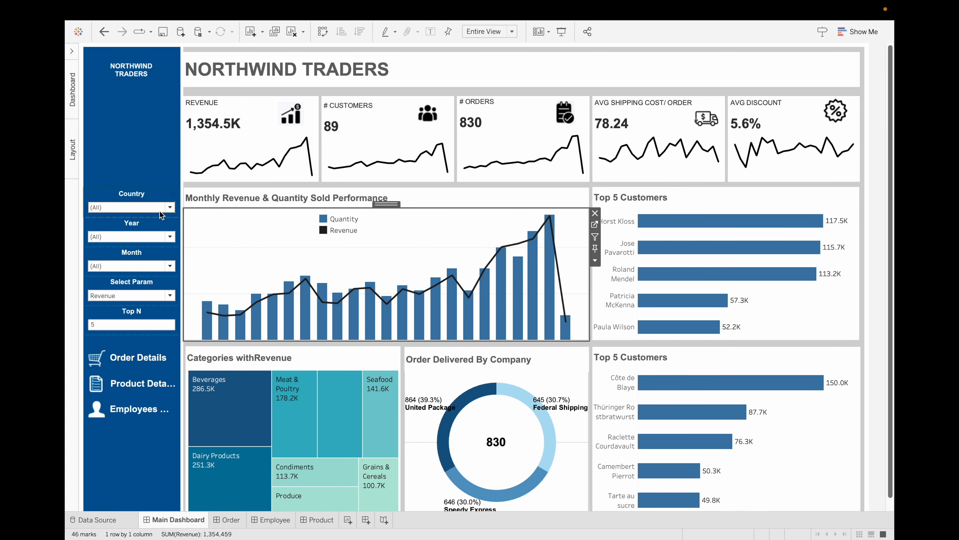
{"action": "left_click", "coordinate": [117, 123]}
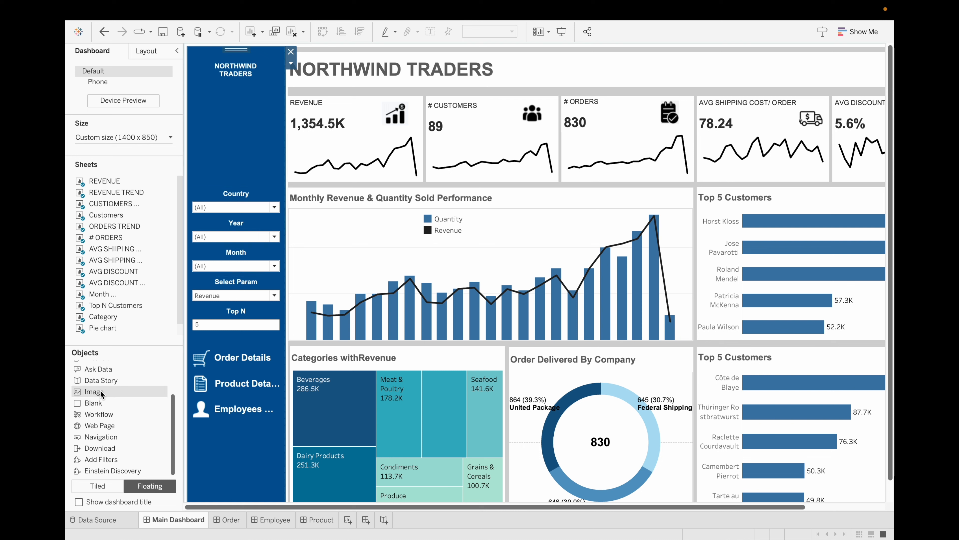
- Add the recent ship screenshot as a floating image and shrink it to fit the blue sidebar between the NORTHWIND TRADERS title and the filters
{"action": "left_click_drag", "start_coordinate": [94, 392], "coordinate": [200, 99]}
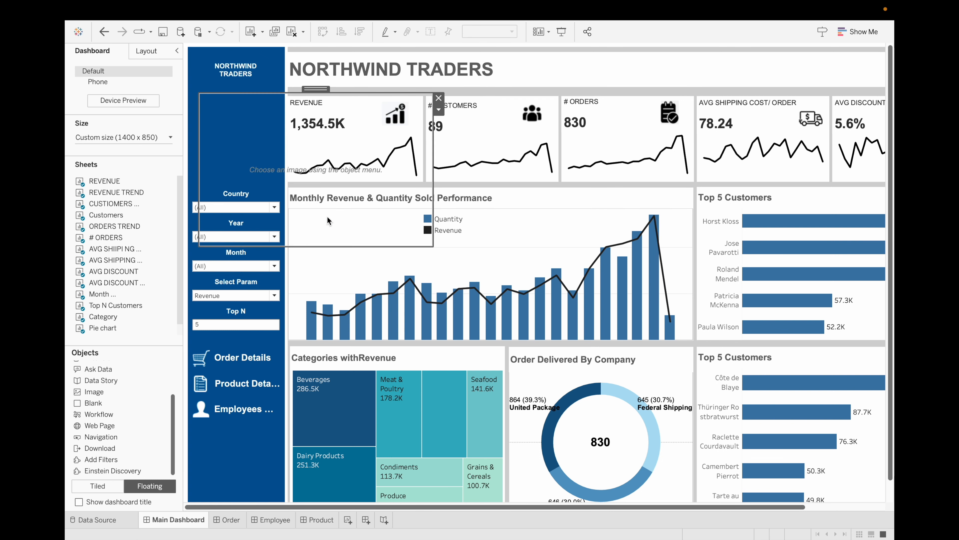
{"action": "left_click", "coordinate": [549, 225]}
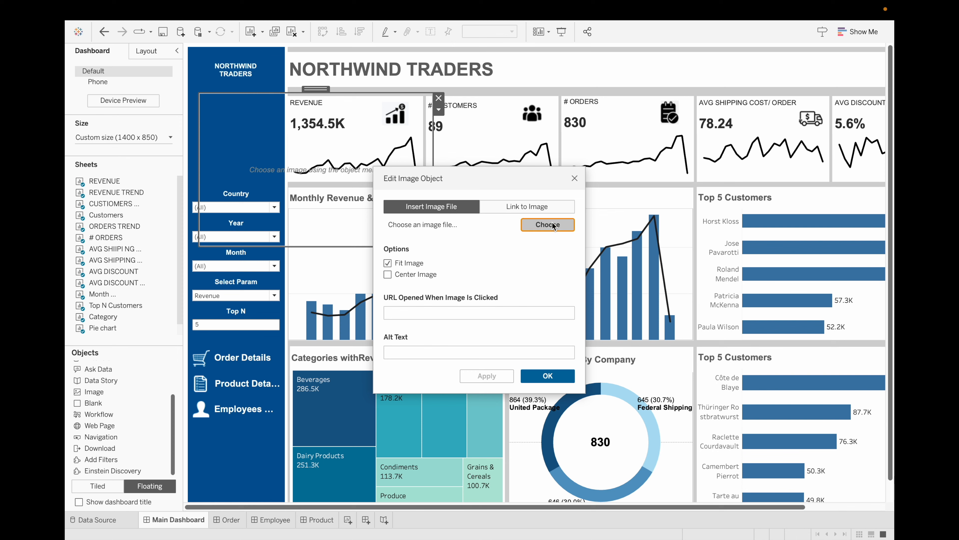
{"action": "left_click", "coordinate": [446, 229]}
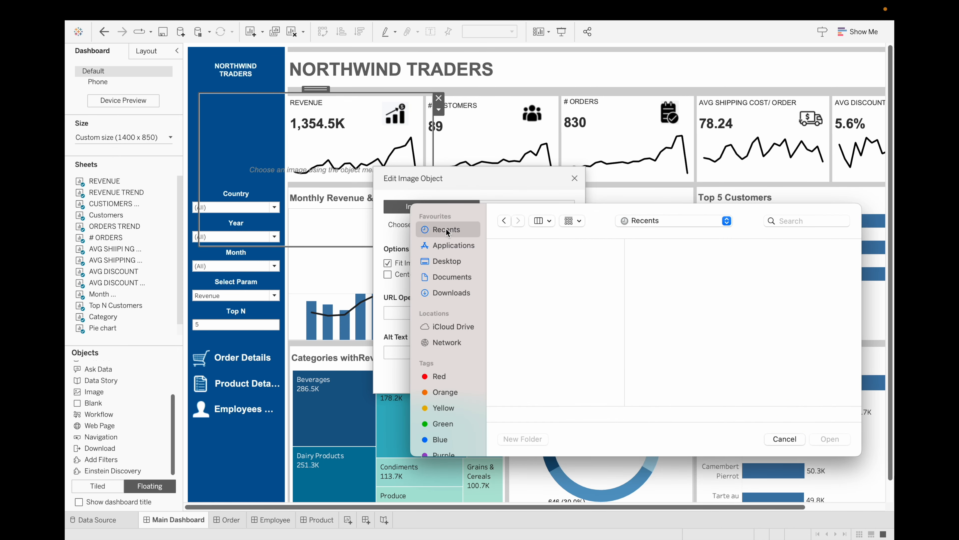
{"action": "left_click", "coordinate": [551, 363]}
{"action": "left_click", "coordinate": [819, 439]}
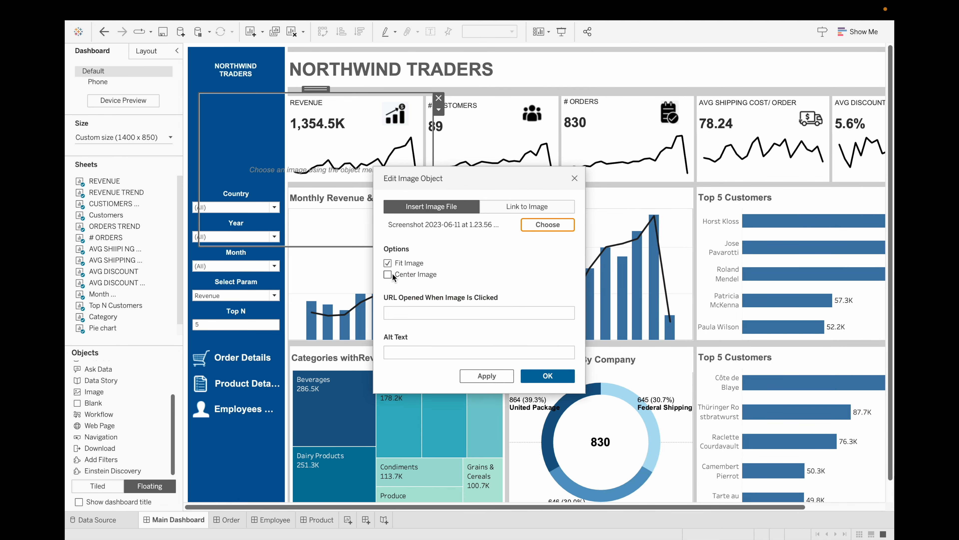
{"action": "left_click", "coordinate": [538, 375]}
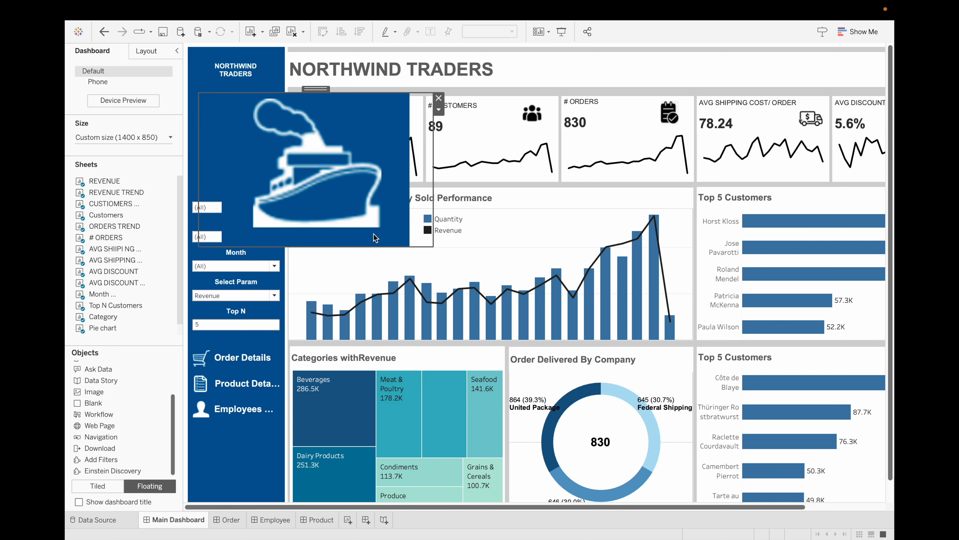
{"action": "left_click_drag", "start_coordinate": [433, 249], "coordinate": [285, 168]}
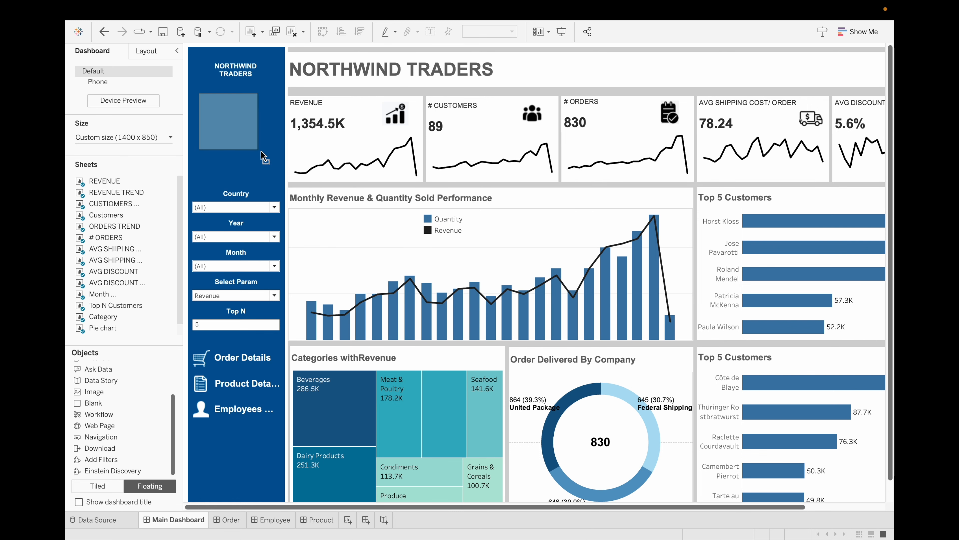
{"action": "left_click", "coordinate": [258, 178]}
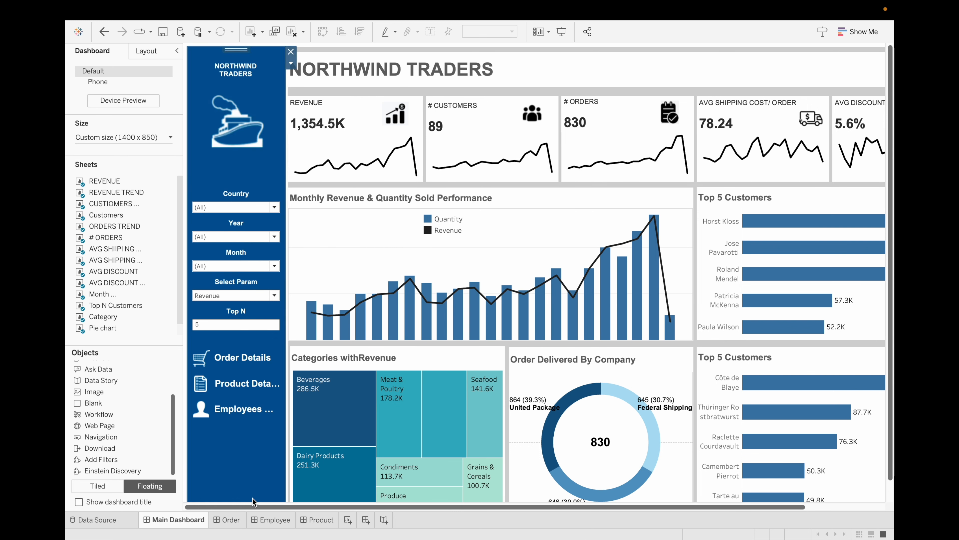
- Add house-icon-white-22.jpg from Downloads as a floating image on the Order dashboard, fitted and centred
{"action": "left_click", "coordinate": [228, 522]}
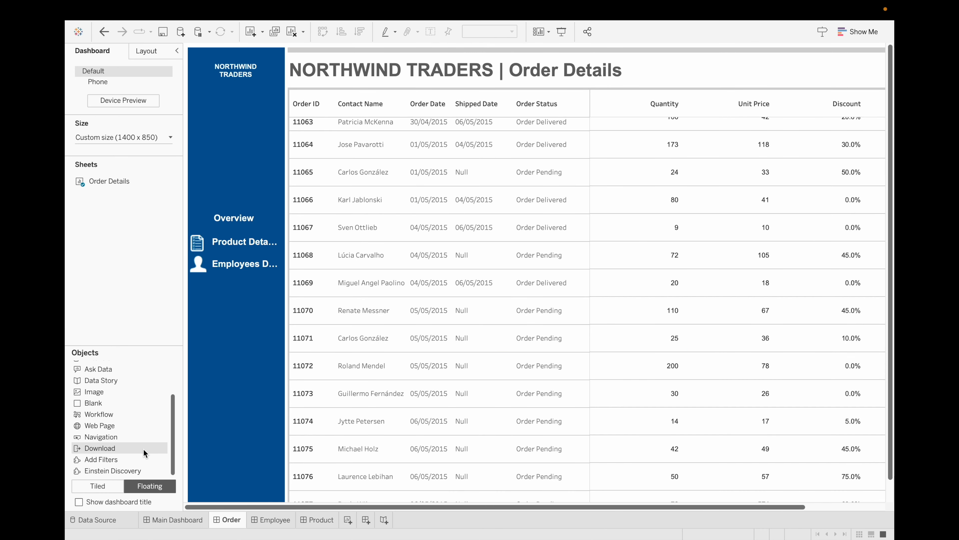
{"action": "left_click_drag", "start_coordinate": [96, 393], "coordinate": [190, 211]}
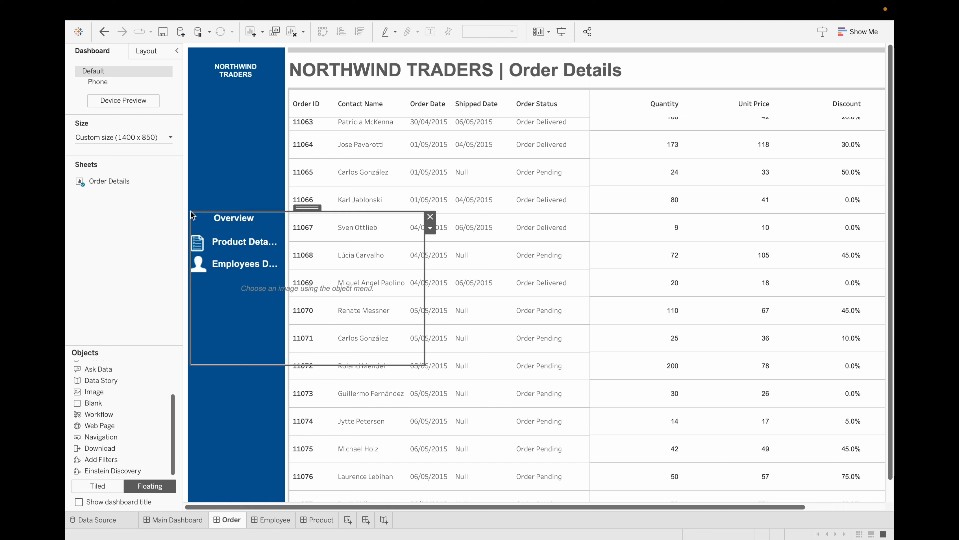
{"action": "left_click", "coordinate": [545, 230]}
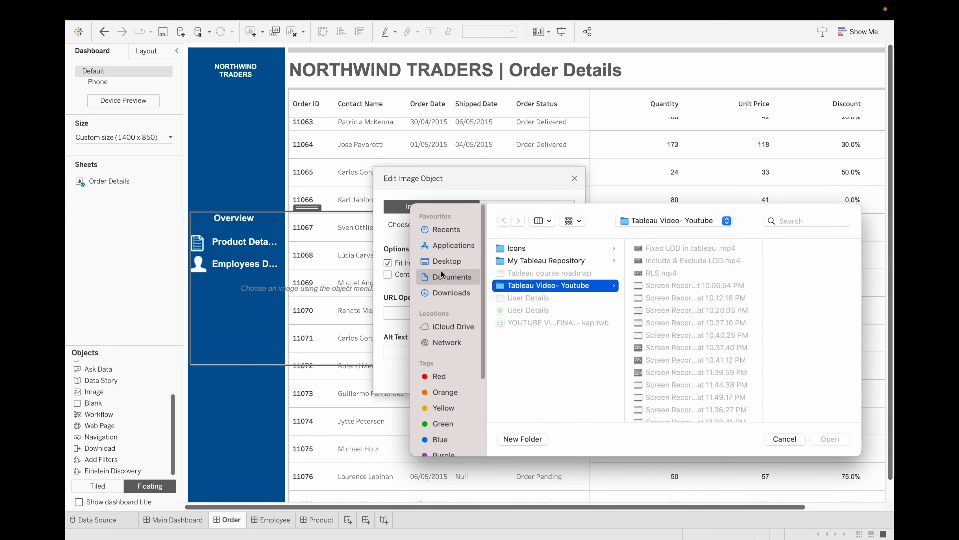
{"action": "left_click", "coordinate": [451, 293]}
{"action": "scroll", "coordinate": [554, 340], "scroll_direction": "down", "scroll_amount": 5}
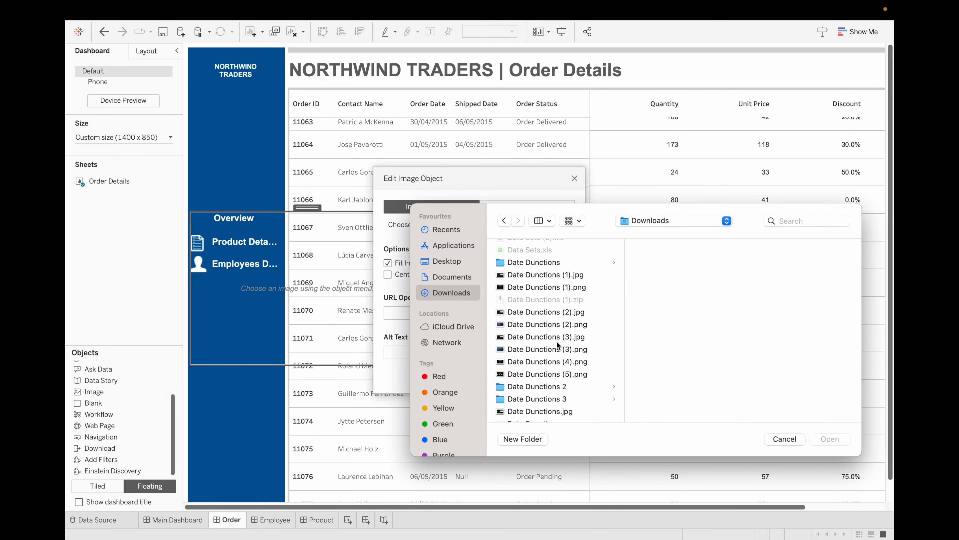
{"action": "scroll", "coordinate": [557, 344], "scroll_direction": "down", "scroll_amount": 5}
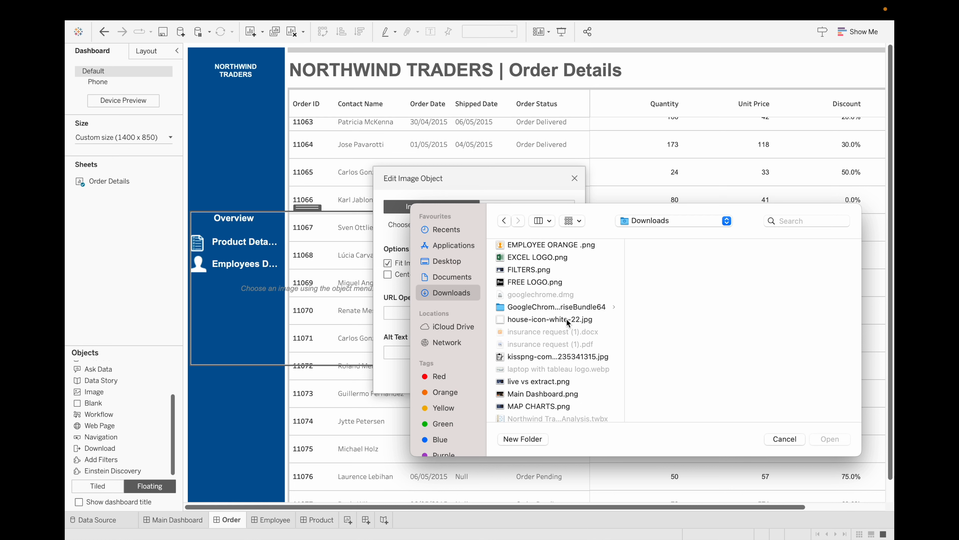
{"action": "left_click", "coordinate": [568, 320]}
{"action": "left_click", "coordinate": [838, 440]}
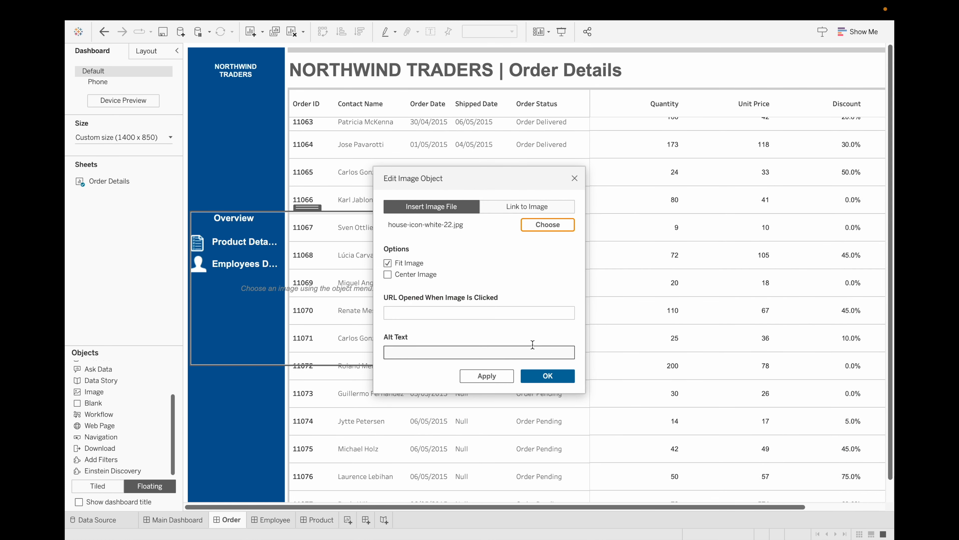
{"action": "left_click", "coordinate": [388, 274]}
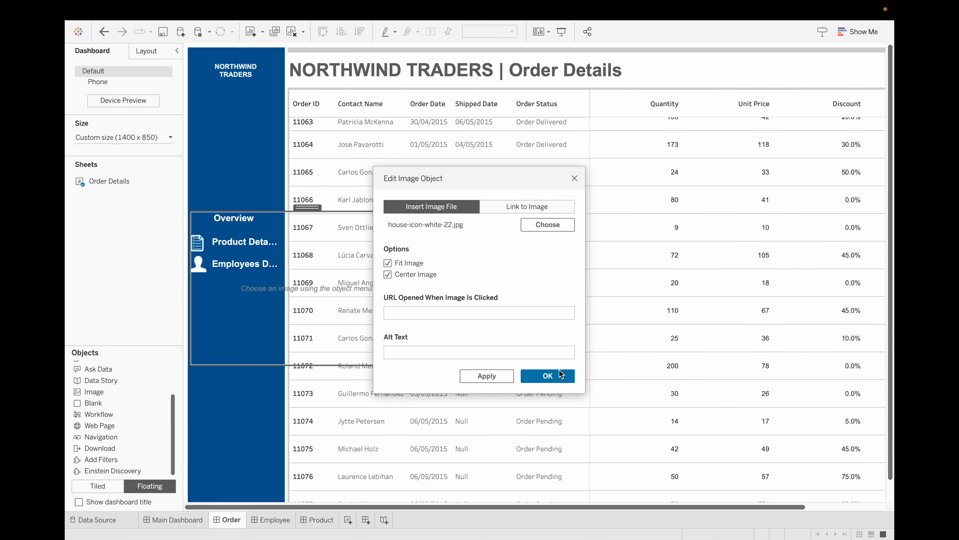
{"action": "left_click", "coordinate": [548, 375]}
- Shrink the house image to icon size and align it beside the Overview button on the Order dashboard
{"action": "left_click_drag", "start_coordinate": [425, 365], "coordinate": [209, 230]}
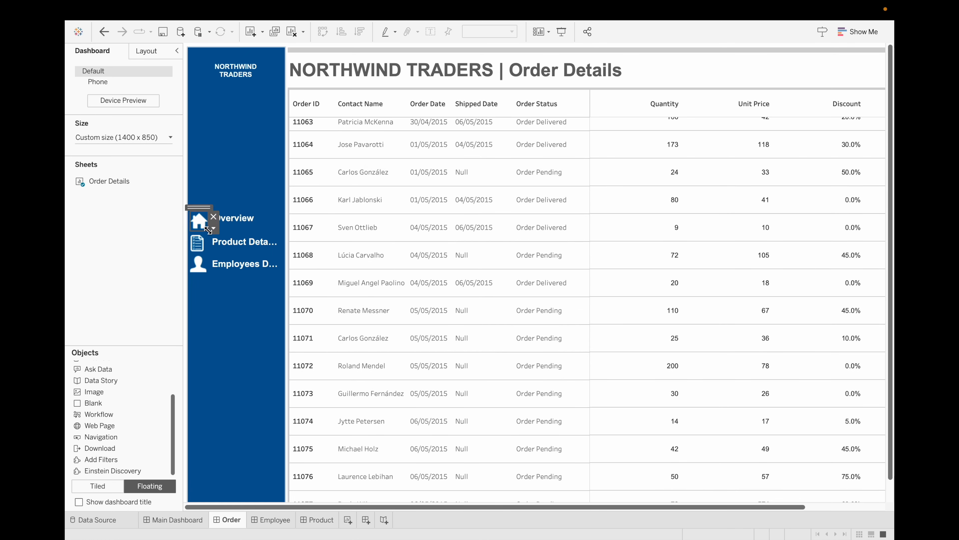
{"action": "left_click", "coordinate": [228, 319]}
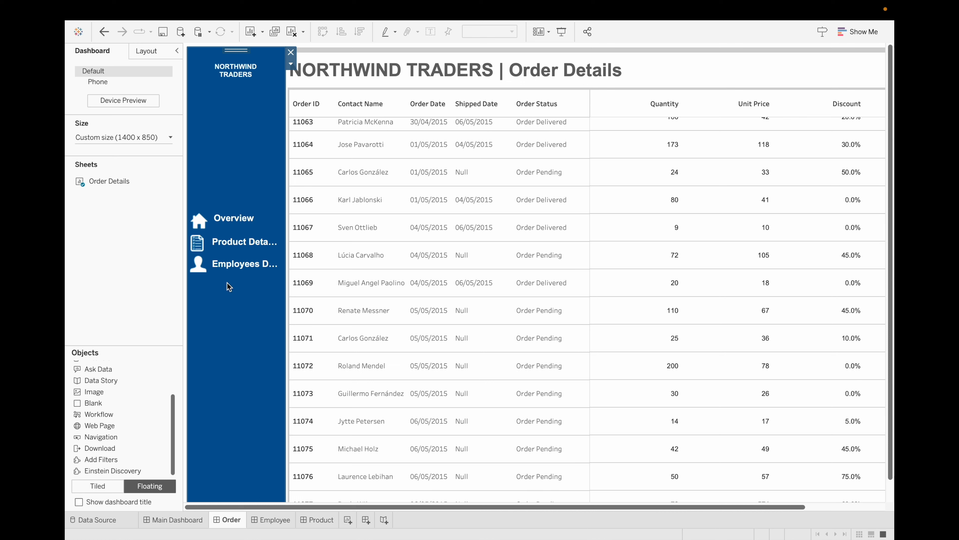
{"action": "mouse_move", "coordinate": [202, 222]}
{"action": "left_mouse_down"}
{"action": "mouse_move", "coordinate": [200, 209]}
{"action": "mouse_move", "coordinate": [199, 219]}
{"action": "left_mouse_up"}
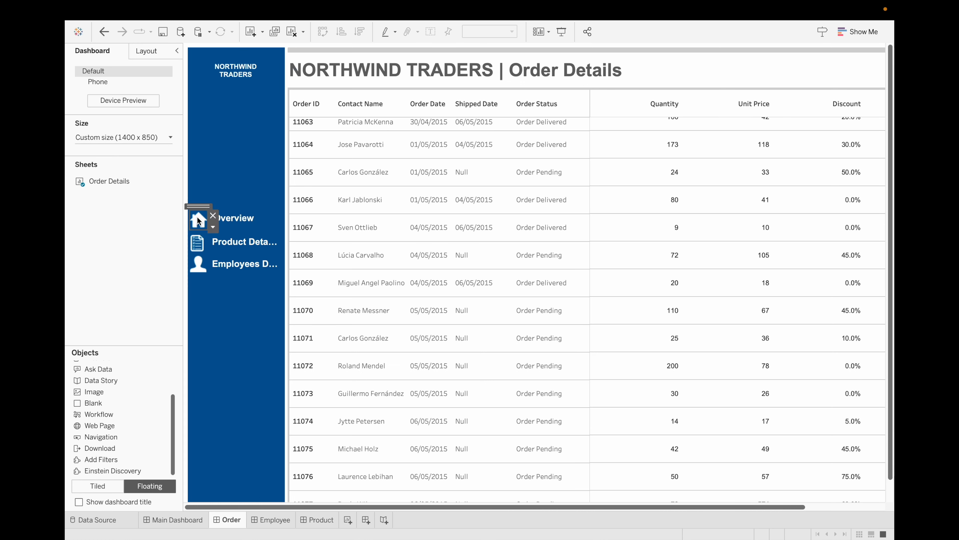
- Copy the house icon to the Employee and Product dashboards, place it beside each Overview button and align the Product dashboard's icons
{"action": "left_click", "coordinate": [264, 520]}
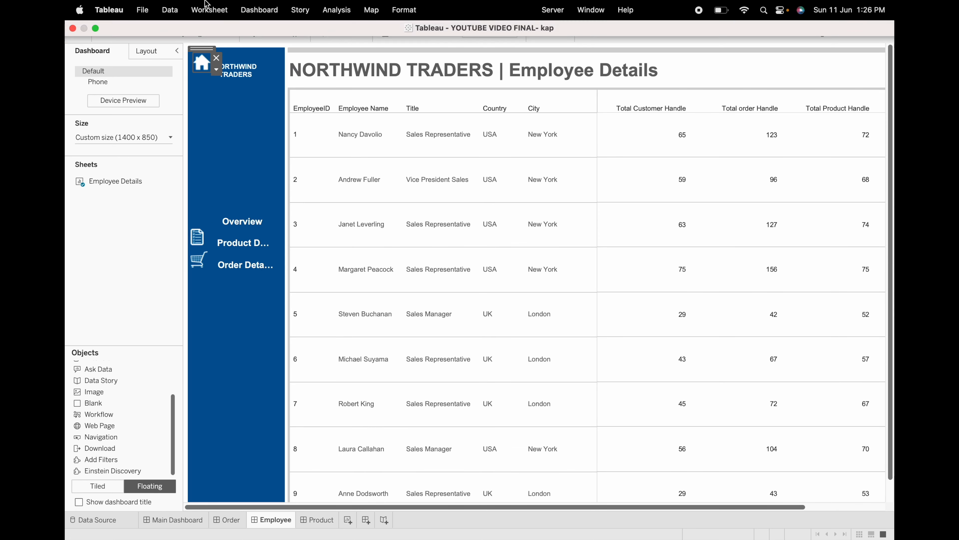
{"action": "left_click_drag", "start_coordinate": [203, 60], "coordinate": [200, 212]}
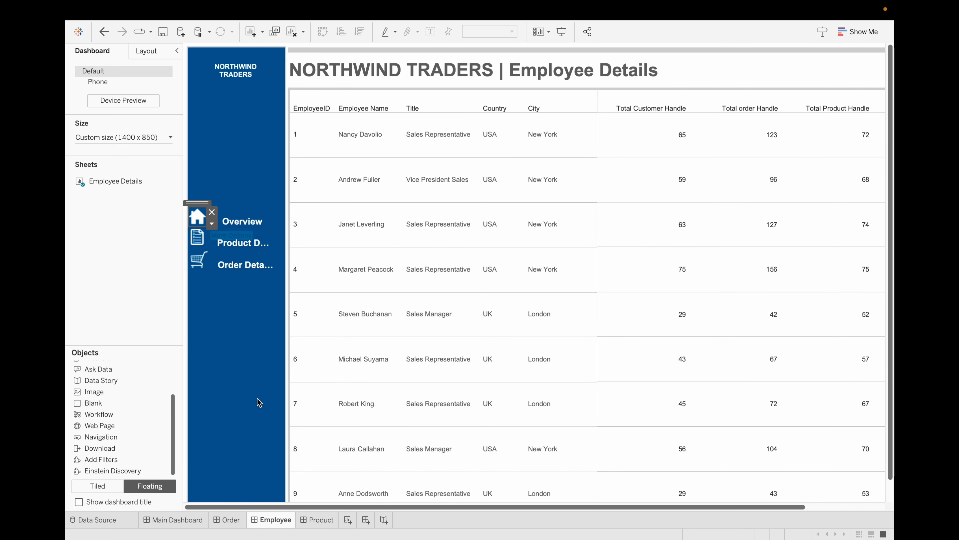
{"action": "left_click", "coordinate": [317, 519]}
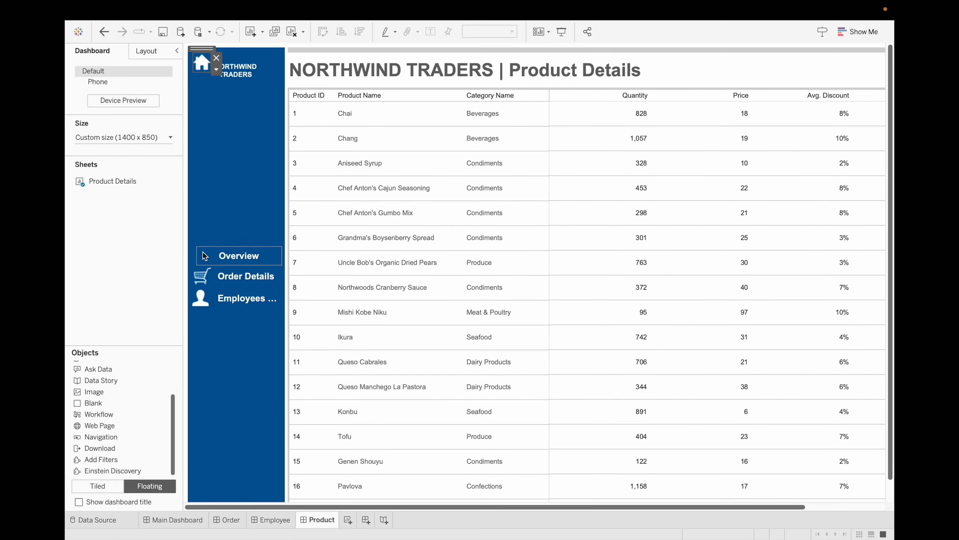
{"action": "left_click", "coordinate": [203, 277]}
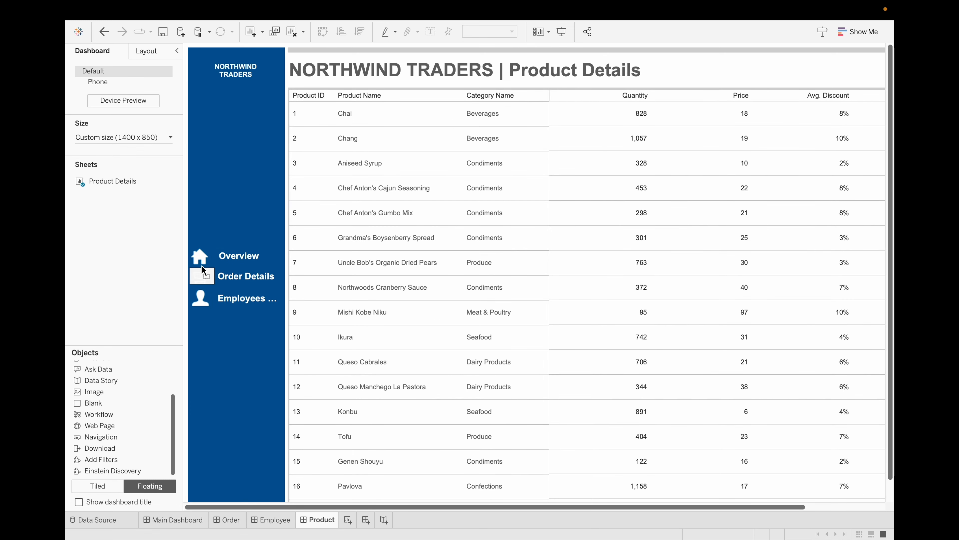
{"action": "left_click_drag", "start_coordinate": [213, 276], "coordinate": [208, 276]}
{"action": "left_click", "coordinate": [258, 414]}
- Align the house, product and order icons with their navigation buttons on the Employee dashboard
{"action": "left_click", "coordinate": [247, 298]}
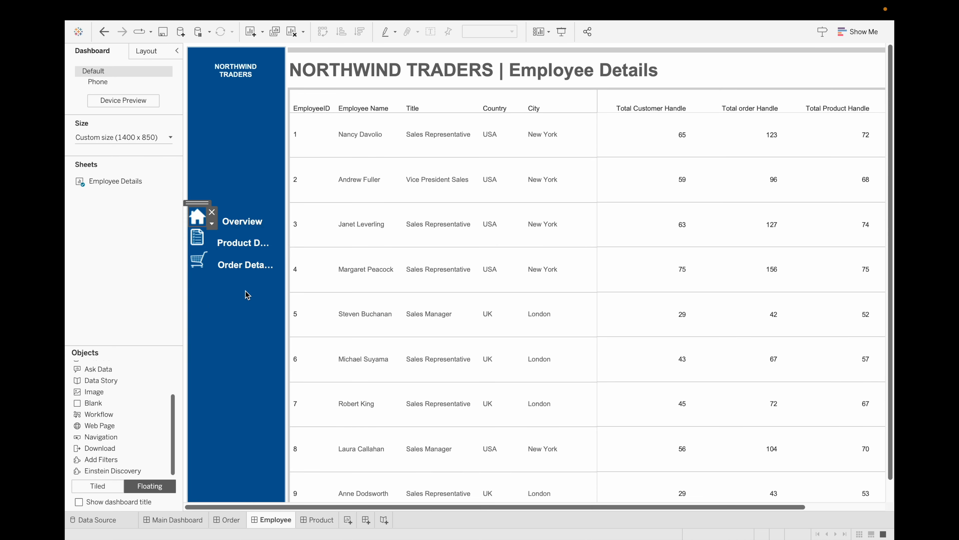
{"action": "left_click", "coordinate": [199, 264]}
{"action": "left_click", "coordinate": [198, 218]}
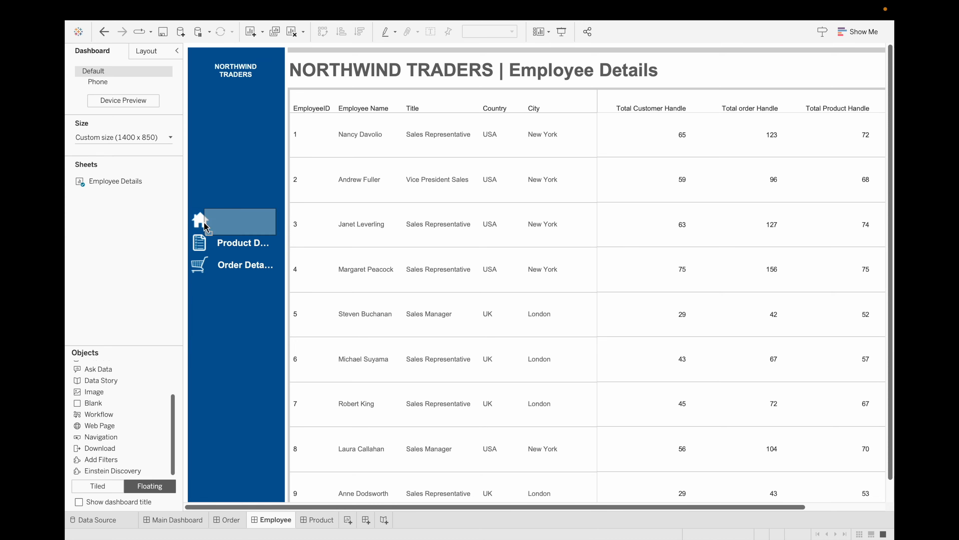
{"action": "left_click", "coordinate": [278, 404]}
- Collapse the Main Dashboard's side pane and extend its title to NORTHWIND TRADERS | Executive Dashboard
{"action": "left_click", "coordinate": [231, 518]}
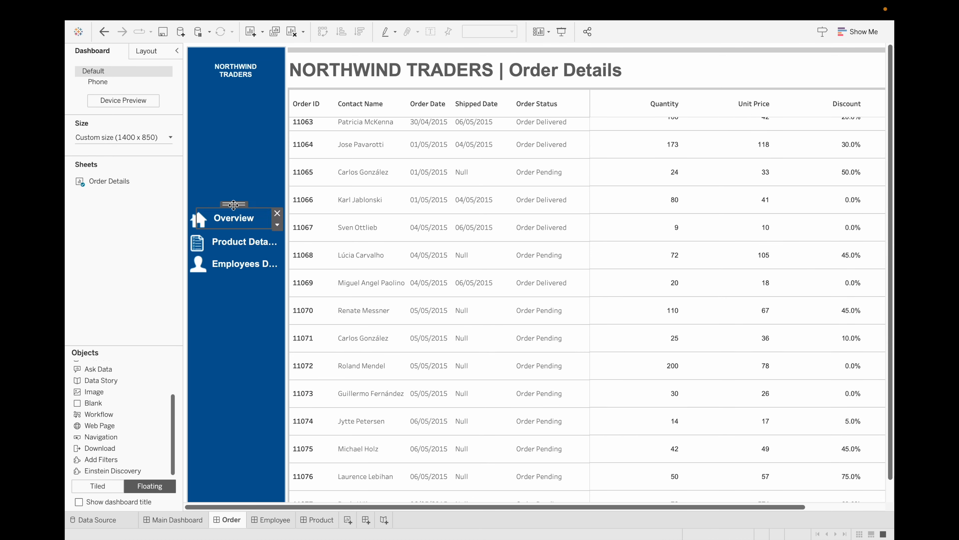
{"action": "left_click", "coordinate": [200, 518]}
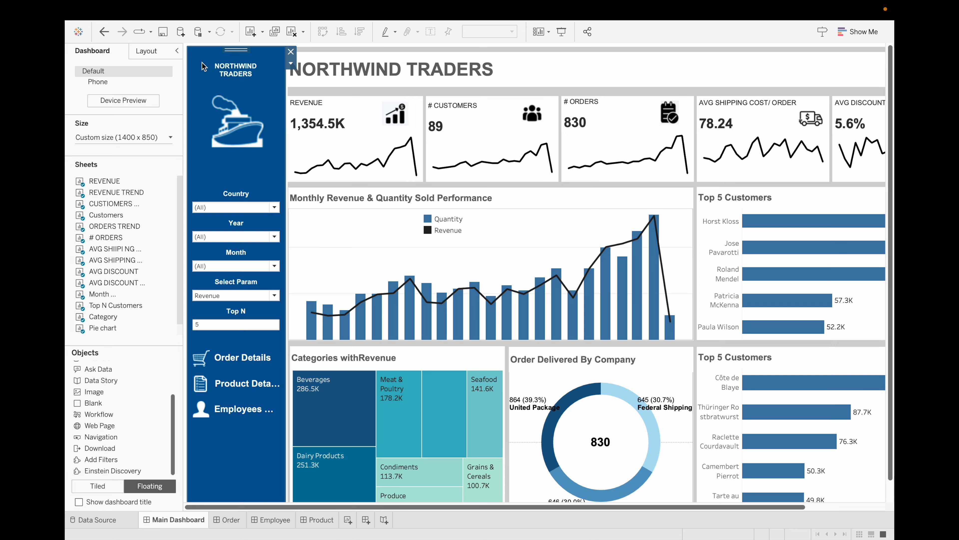
{"action": "left_click", "coordinate": [177, 51]}
{"action": "double_click", "coordinate": [402, 76]}
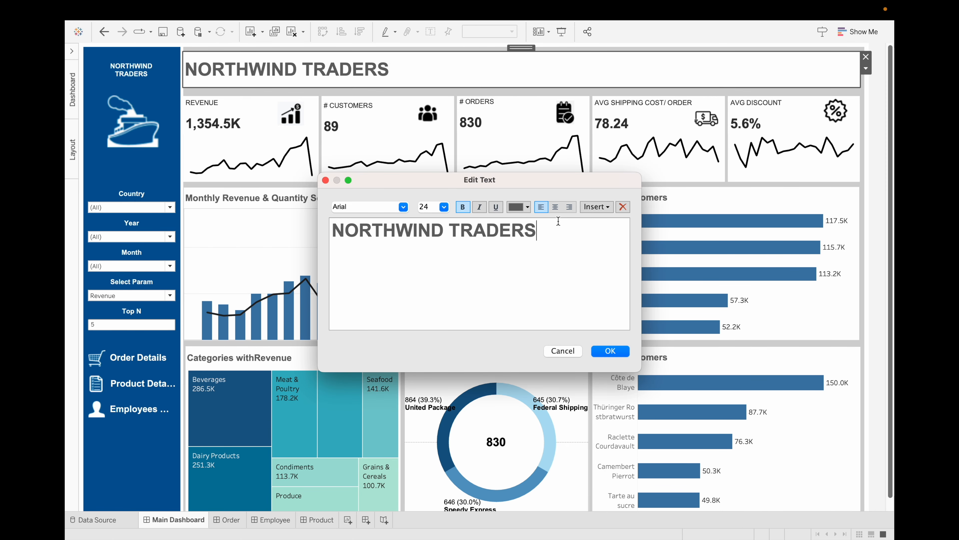
{"action": "type", "text": "| Executive Dashboard"}
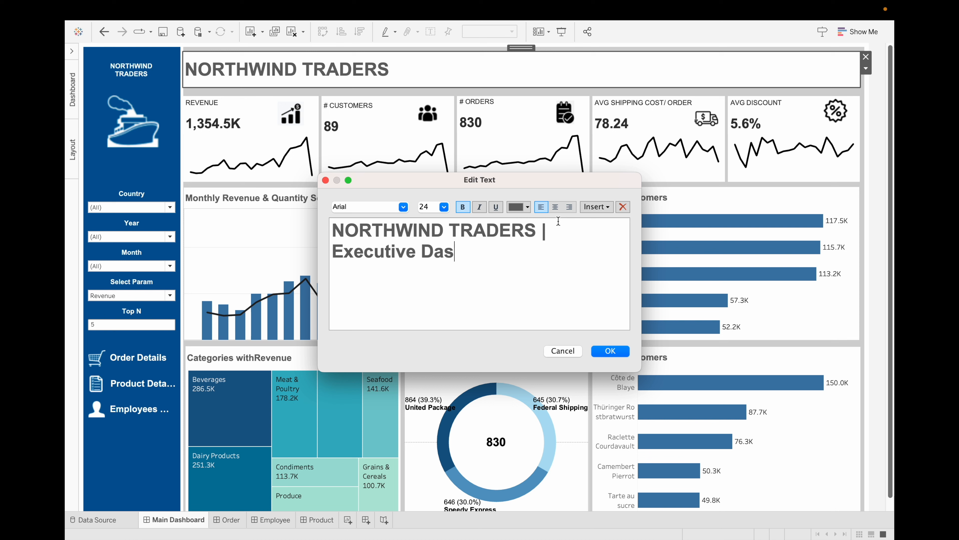
{"action": "left_click", "coordinate": [610, 351]}
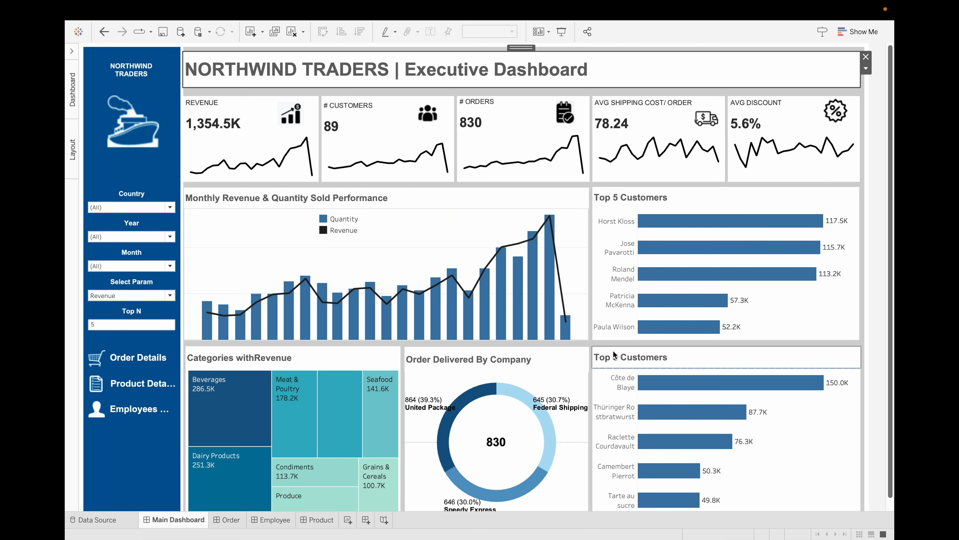
{"action": "left_click", "coordinate": [105, 488]}
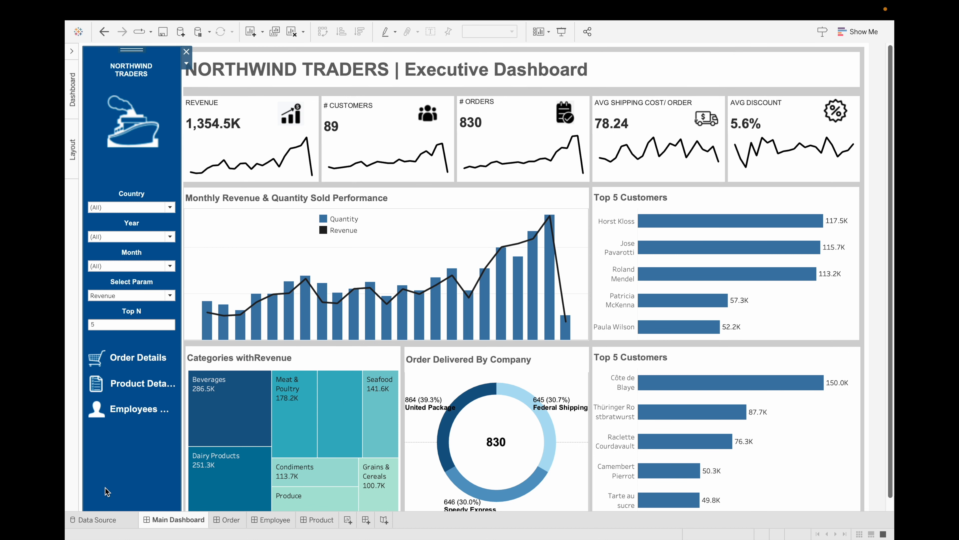